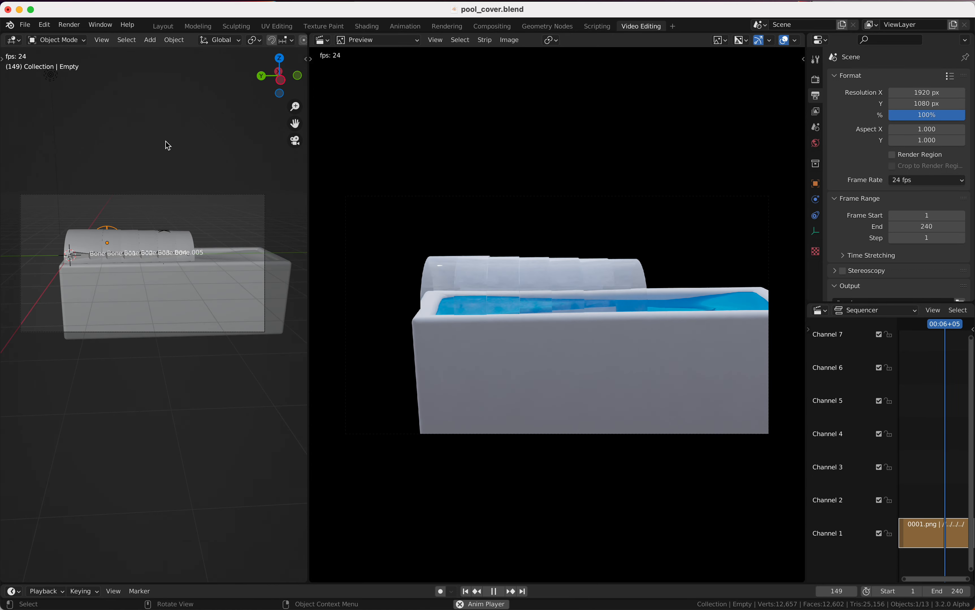
Start a new General file, discarding the unsaved changes in pool_cover.blend
{"action": "left_click", "coordinate": [26, 27]}
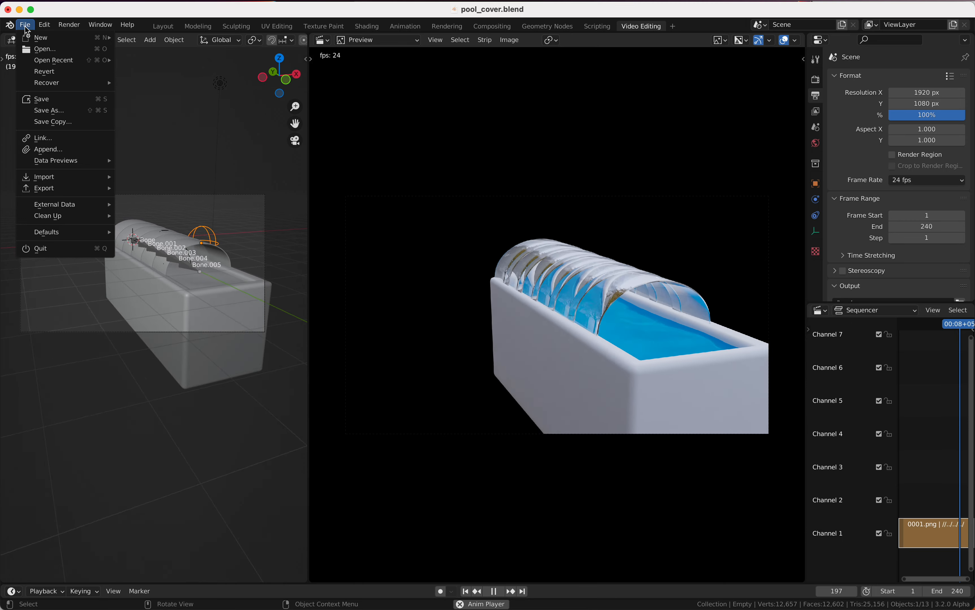
{"action": "mouse_move", "coordinate": [40, 37]}
{"action": "left_click", "coordinate": [139, 38]}
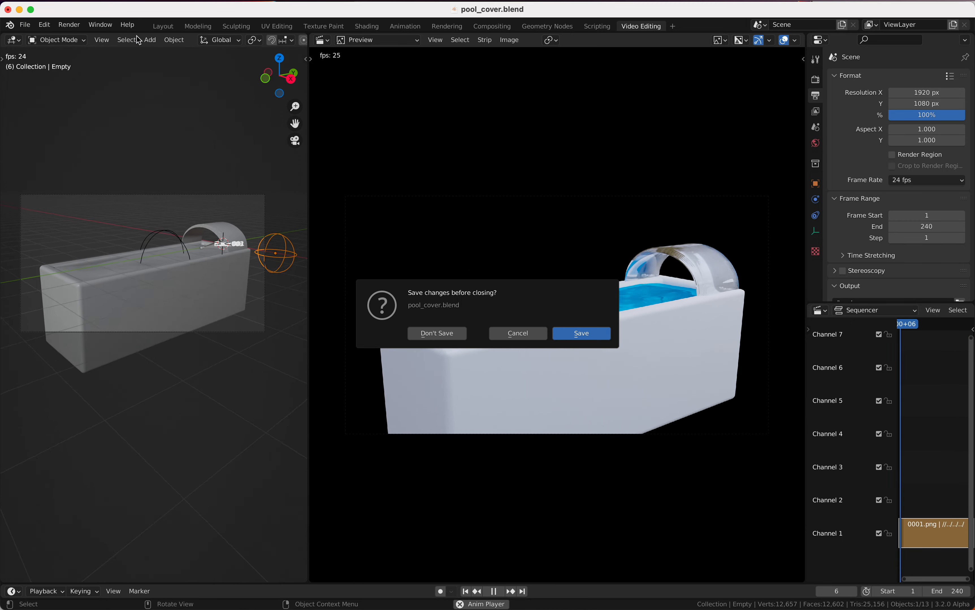
{"action": "left_click", "coordinate": [438, 331]}
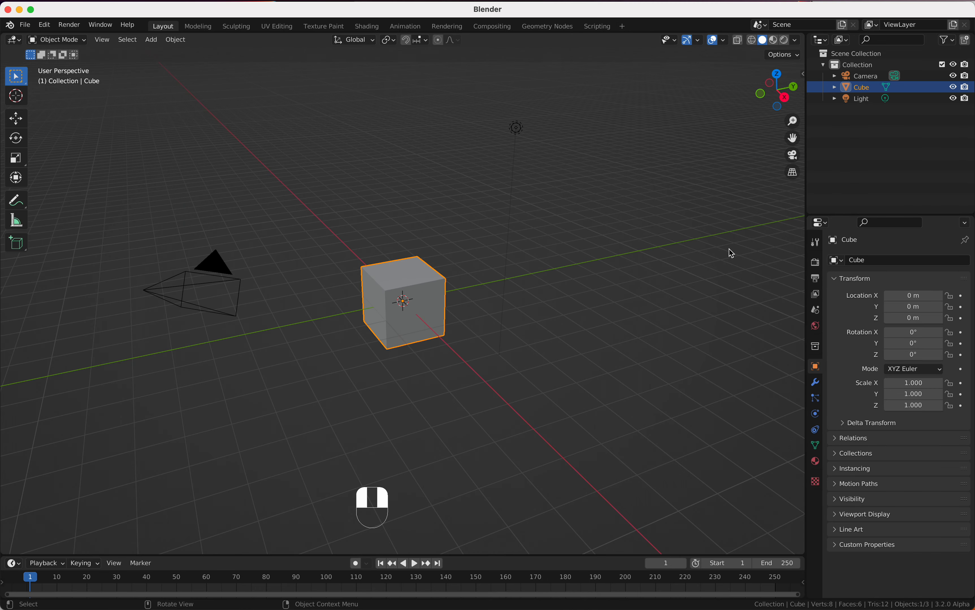
Make sure the Screencast Keys display is enabled for the 3D viewport
{"action": "key", "text": "n"}
{"action": "left_click", "coordinate": [801, 177]}
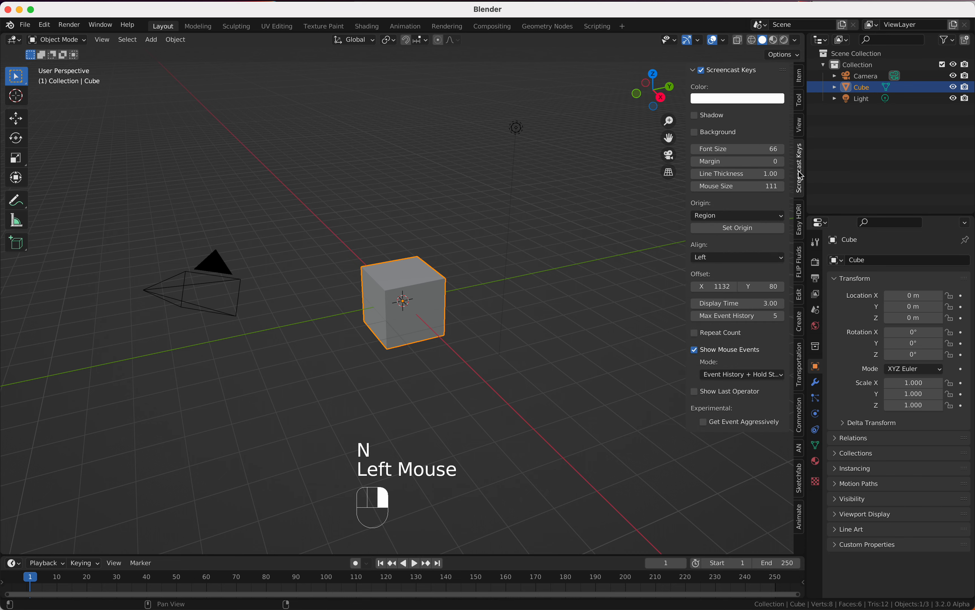
{"action": "left_click", "coordinate": [707, 73]}
{"action": "key", "text": "n"}
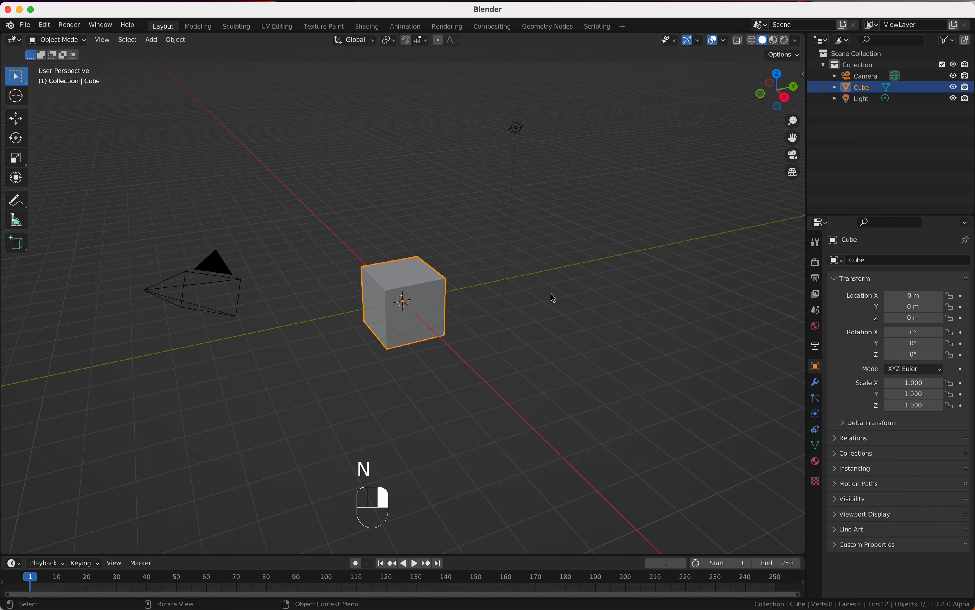
Delete the default light from the scene
{"action": "scroll", "coordinate": [551, 294], "scroll_direction": "left", "scroll_amount": 10}
{"action": "scroll", "coordinate": [550, 294], "scroll_direction": "right", "scroll_amount": 10}
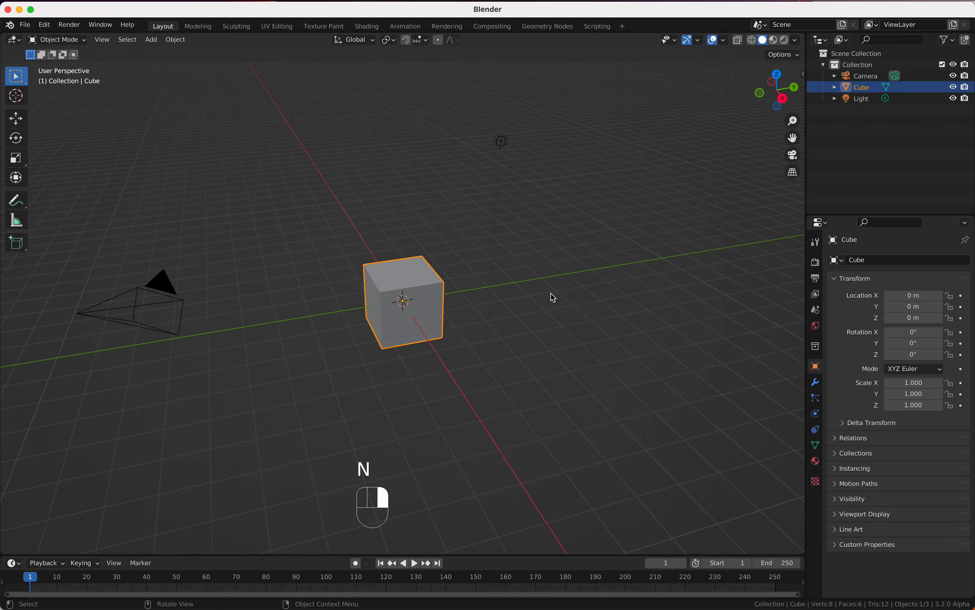
{"action": "left_click", "coordinate": [503, 133]}
{"action": "key", "text": "x"}
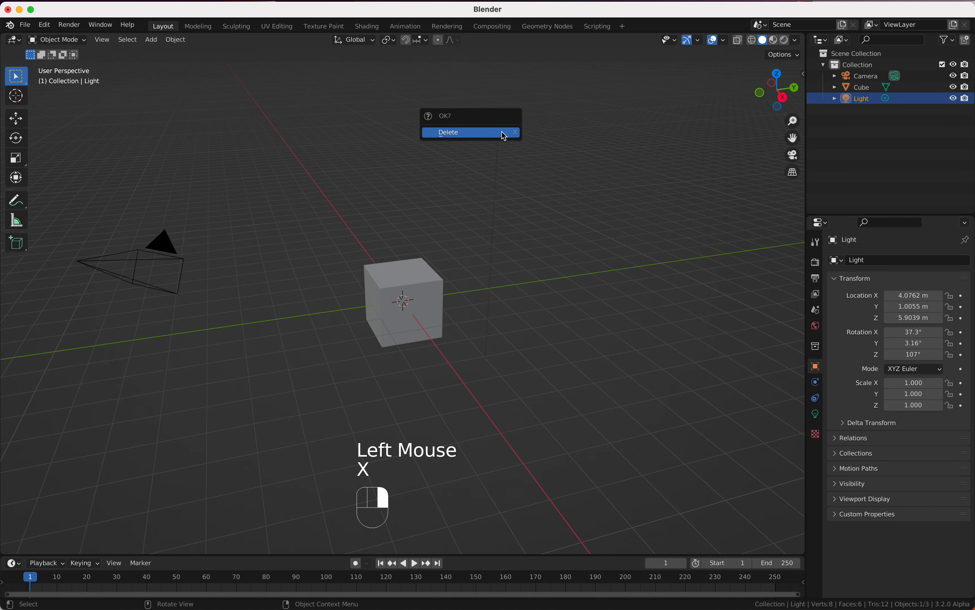
{"action": "left_click", "coordinate": [503, 135]}
{"action": "scroll", "coordinate": [491, 279], "scroll_direction": "left", "scroll_amount": 8}
{"action": "scroll", "coordinate": [491, 274], "scroll_direction": "left", "scroll_amount": 8}
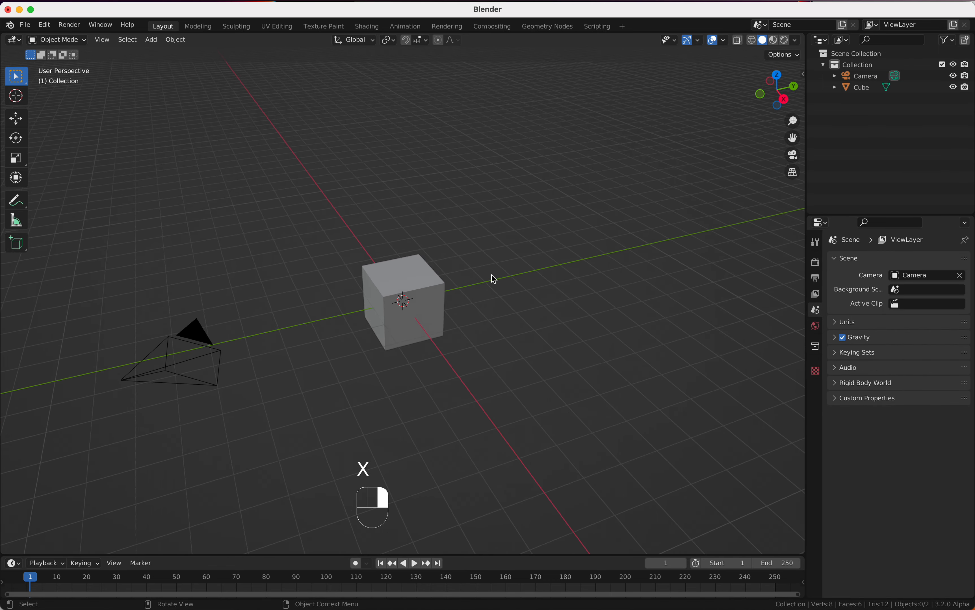
In Edit Mode, move the default cube's whole mesh straight down along Z, snapped so its upper face is level with the origin
{"action": "left_click", "coordinate": [430, 319]}
{"action": "scroll", "coordinate": [430, 318], "scroll_direction": "left", "scroll_amount": 5}
{"action": "scroll", "coordinate": [430, 319], "scroll_direction": "left", "scroll_amount": 3}
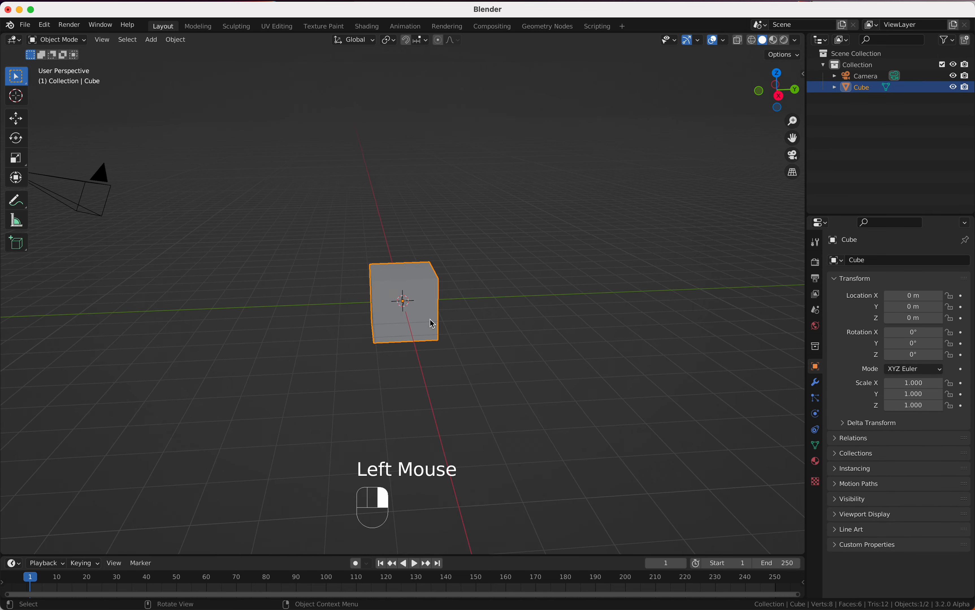
{"action": "key", "text": "Tab"}
{"action": "scroll", "coordinate": [430, 319], "scroll_direction": "right", "scroll_amount": 5}
{"action": "scroll", "coordinate": [430, 320], "scroll_direction": "left", "scroll_amount": 3}
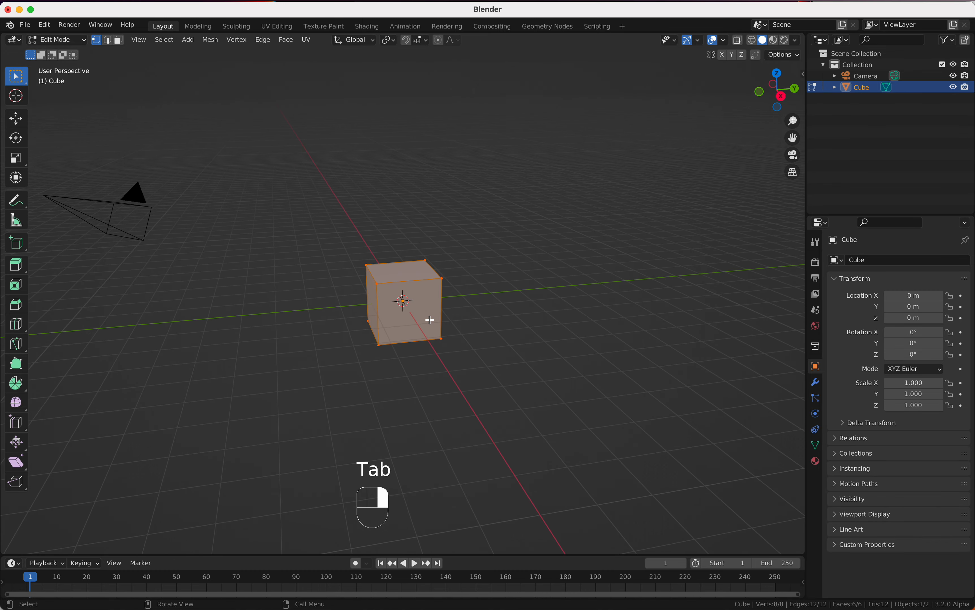
{"action": "scroll", "coordinate": [430, 320], "scroll_direction": "left", "scroll_amount": 3}
{"action": "scroll", "coordinate": [429, 320], "scroll_direction": "right", "scroll_amount": 2}
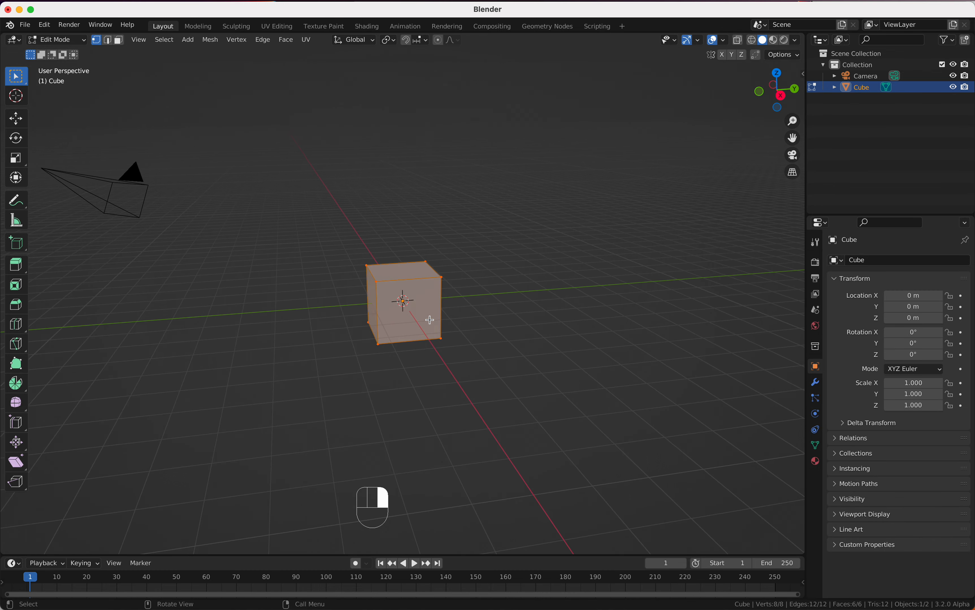
{"action": "key", "text": "g"}
{"action": "key", "text": "z"}
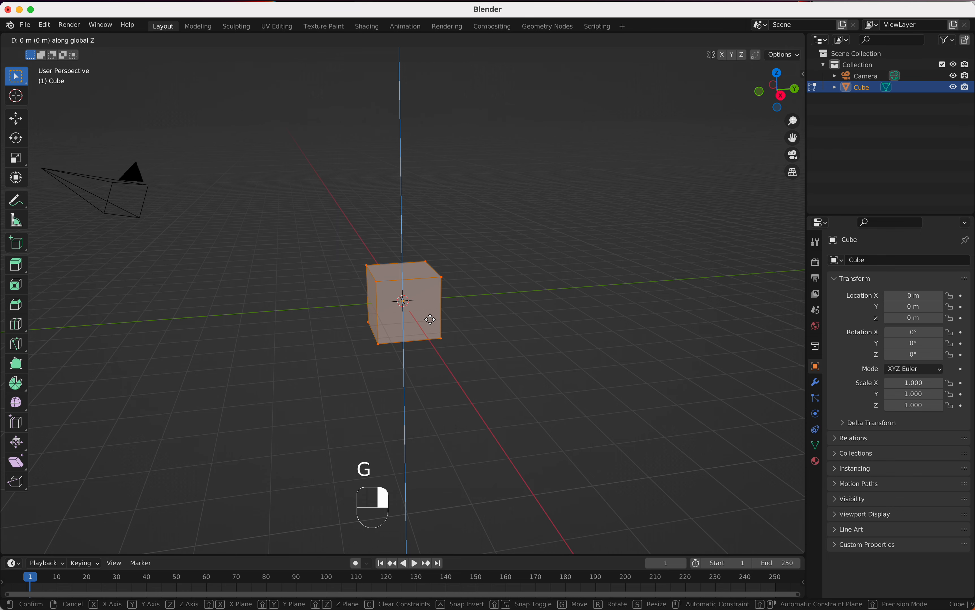
{"action": "key", "text": "ctrl"}
{"action": "left_click", "coordinate": [430, 348]}
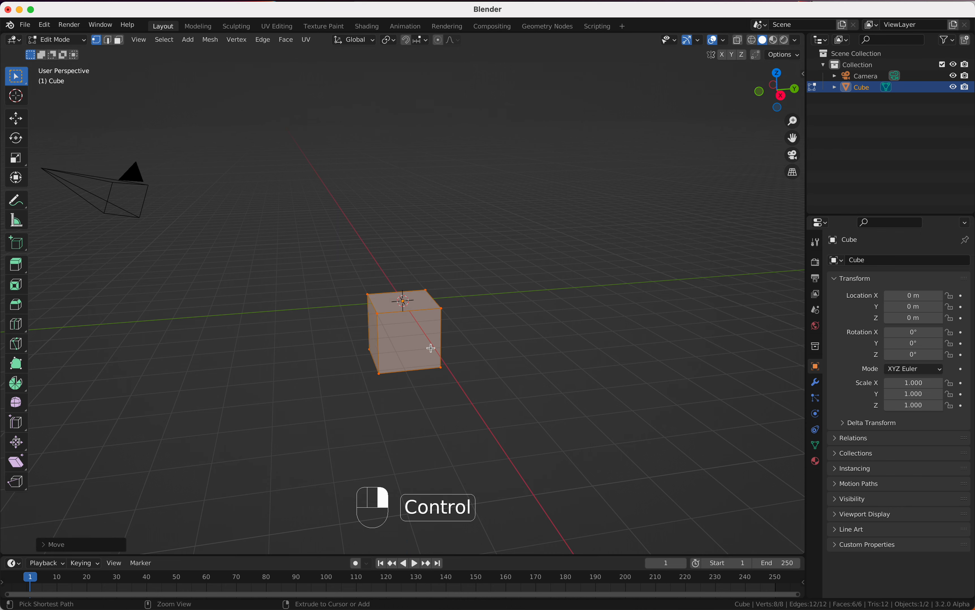
Move the cube mesh in the negative Y direction with snapping, so its positive-Y side lines up with the origin
{"action": "scroll", "coordinate": [431, 348], "scroll_direction": "down", "scroll_amount": 5}
{"action": "scroll", "coordinate": [431, 348], "scroll_direction": "up", "scroll_amount": 5}
{"action": "scroll", "coordinate": [430, 348], "scroll_direction": "right", "scroll_amount": 5}
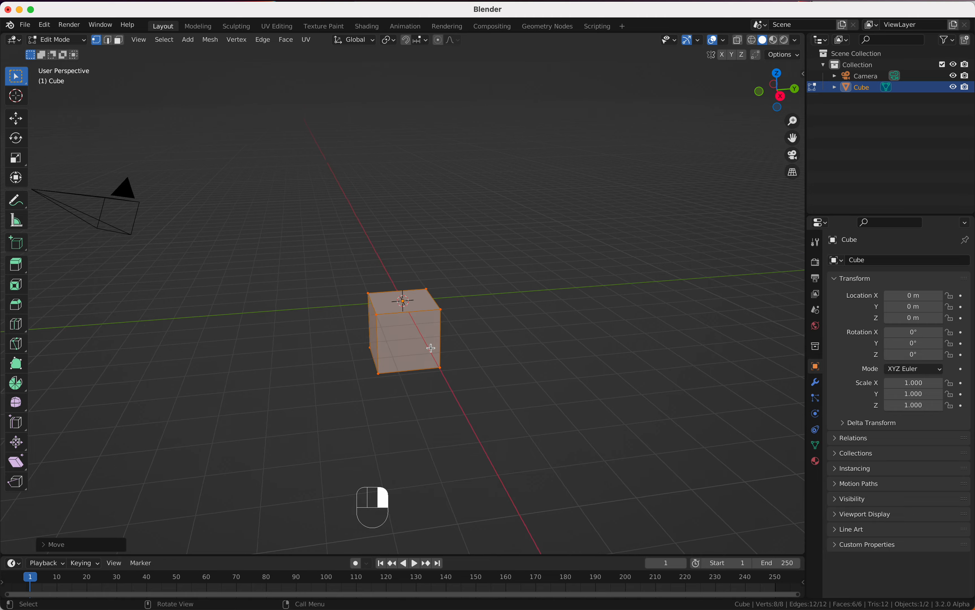
{"action": "key", "text": "g"}
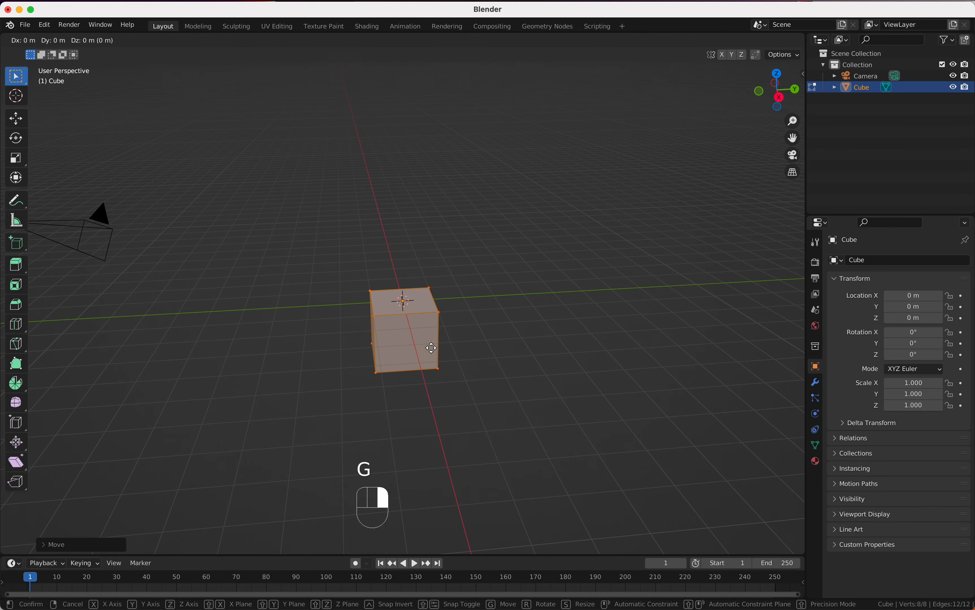
{"action": "key", "text": "y"}
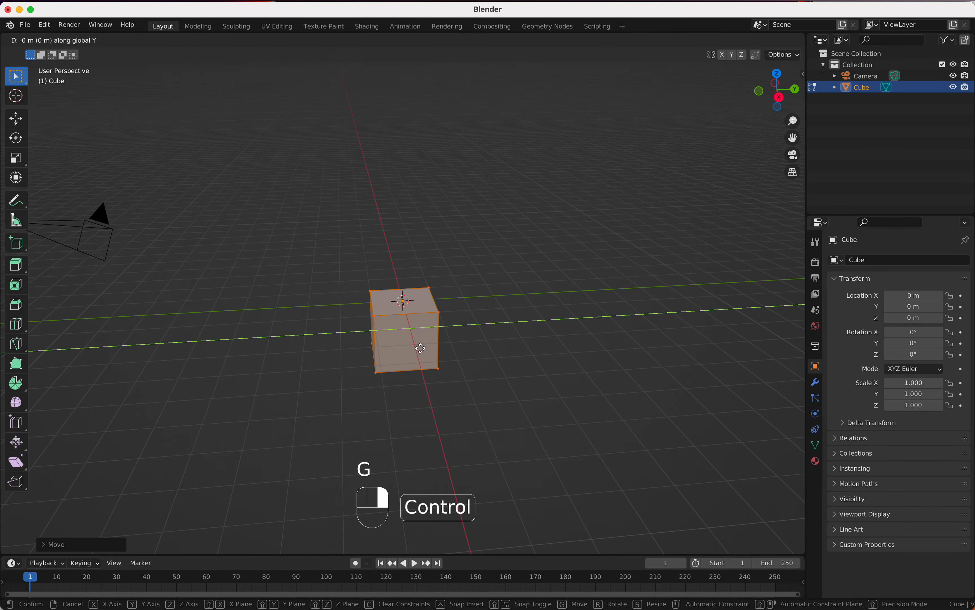
{"action": "left_click", "coordinate": [405, 351], "text": "ctrl"}
Move the cube mesh in the positive Y direction with snapping, so its negative-Y side lines up with the origin
{"action": "scroll", "coordinate": [405, 352], "scroll_direction": "left", "scroll_amount": 5}
{"action": "scroll", "coordinate": [405, 351], "scroll_direction": "left", "scroll_amount": 5}
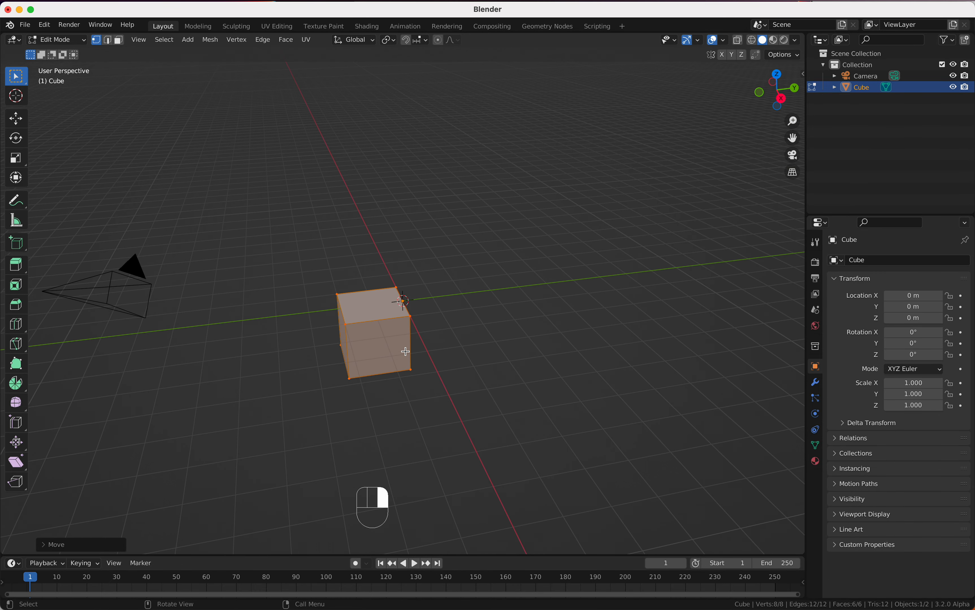
{"action": "scroll", "coordinate": [405, 351], "scroll_direction": "left", "scroll_amount": 5, "text": "shift"}
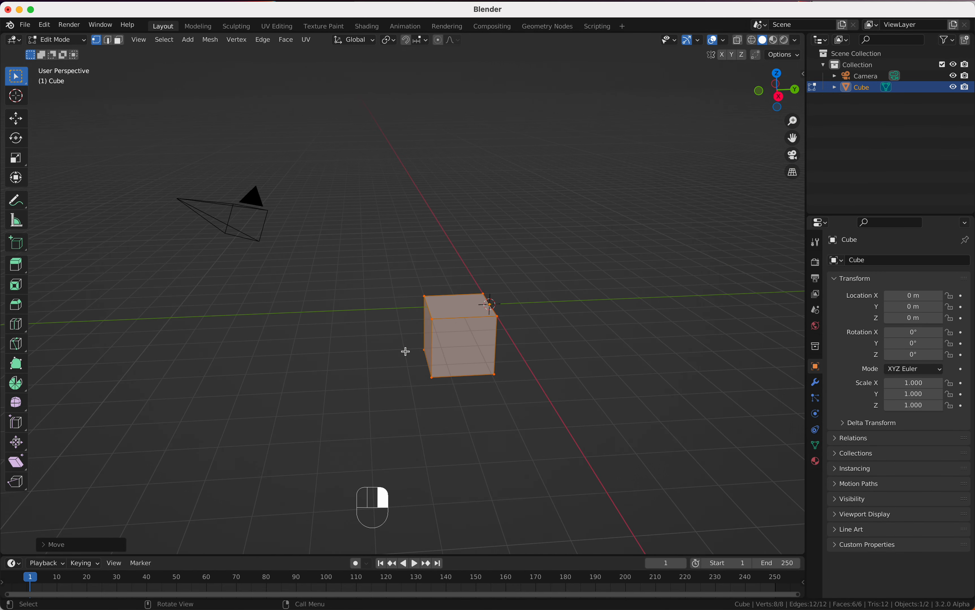
{"action": "key", "text": "g"}
{"action": "key", "text": "y"}
{"action": "key", "text": "ctrl"}
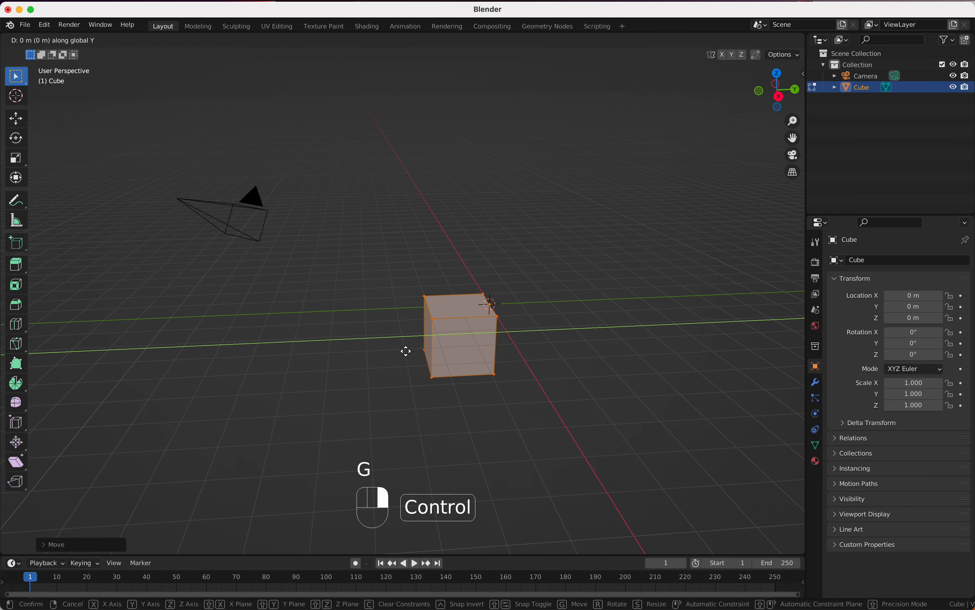
{"action": "left_click", "coordinate": [475, 343]}
Stretch the cube into a long pool-shaped box by moving the four vertices of its negative-Y side further along negative Y
{"action": "scroll", "coordinate": [475, 343], "scroll_direction": "up", "scroll_amount": 5}
{"action": "scroll", "coordinate": [474, 343], "scroll_direction": "down", "scroll_amount": 5}
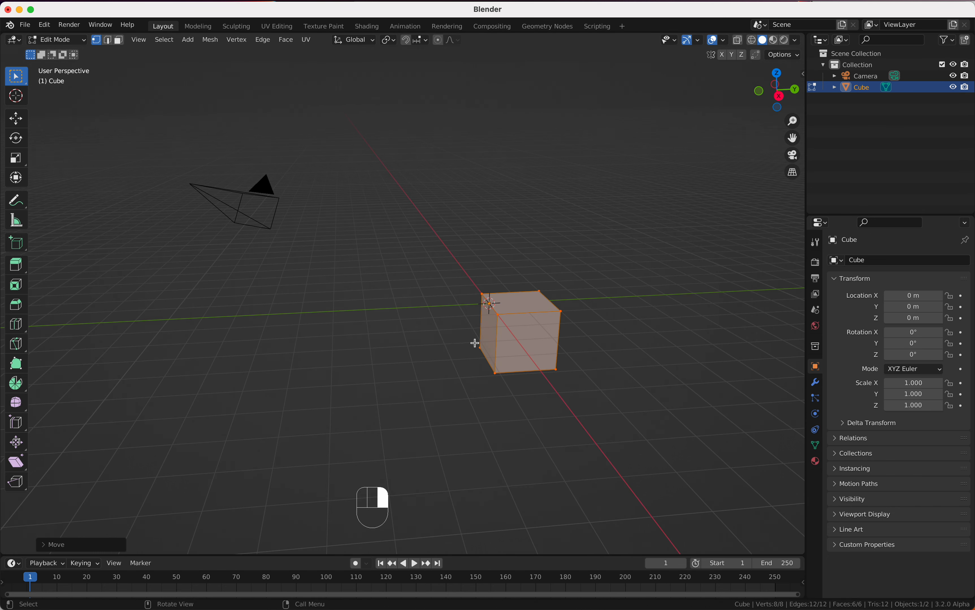
{"action": "left_click_drag", "start_coordinate": [458, 285], "coordinate": [509, 394]}
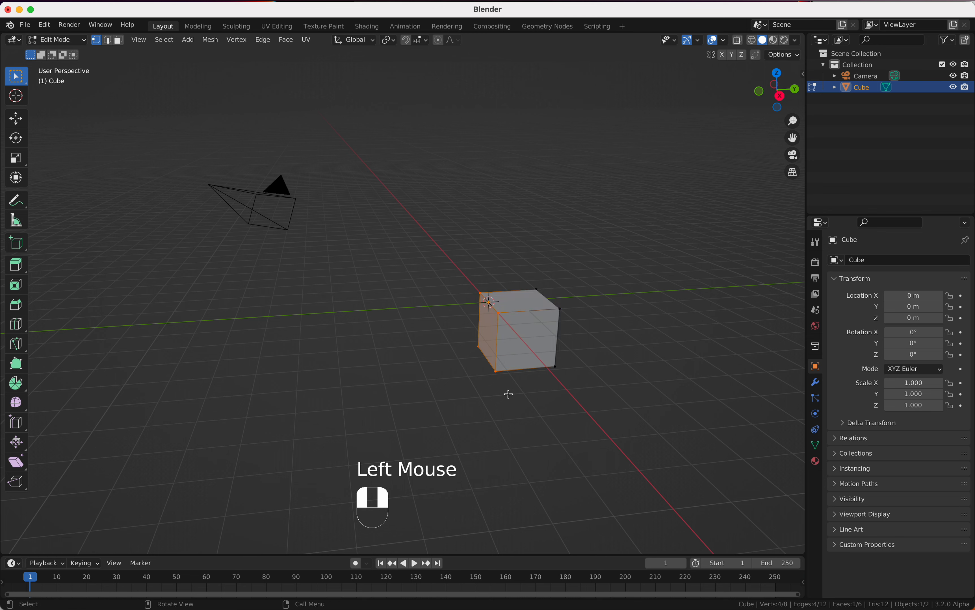
{"action": "key", "text": "g"}
{"action": "key", "text": "y"}
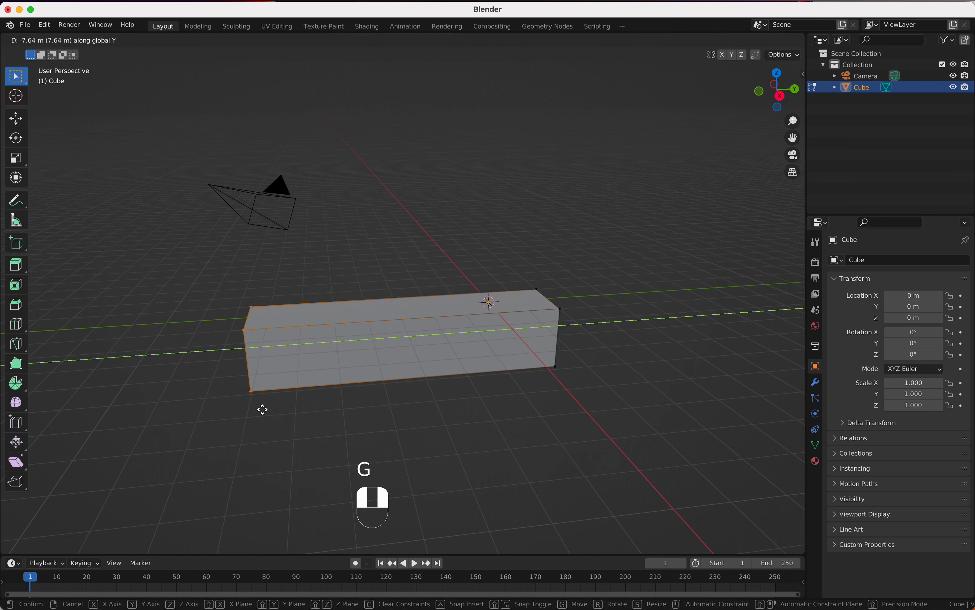
{"action": "left_click", "coordinate": [325, 401]}
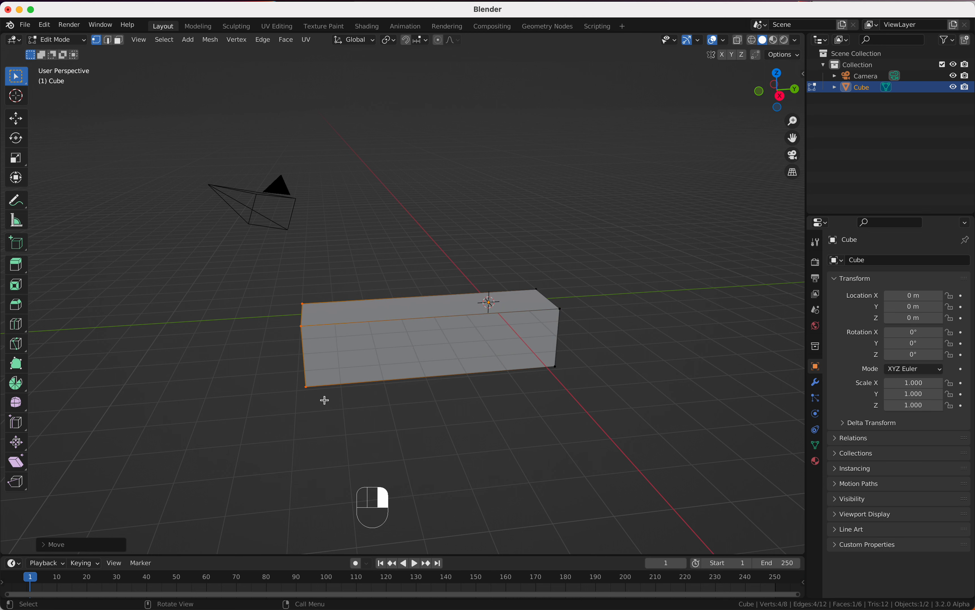
Delete the upper face of the long box, using face selection, so the pool is open
{"action": "middle_click_drag", "start_coordinate": [325, 400], "coordinate": [324, 400]}
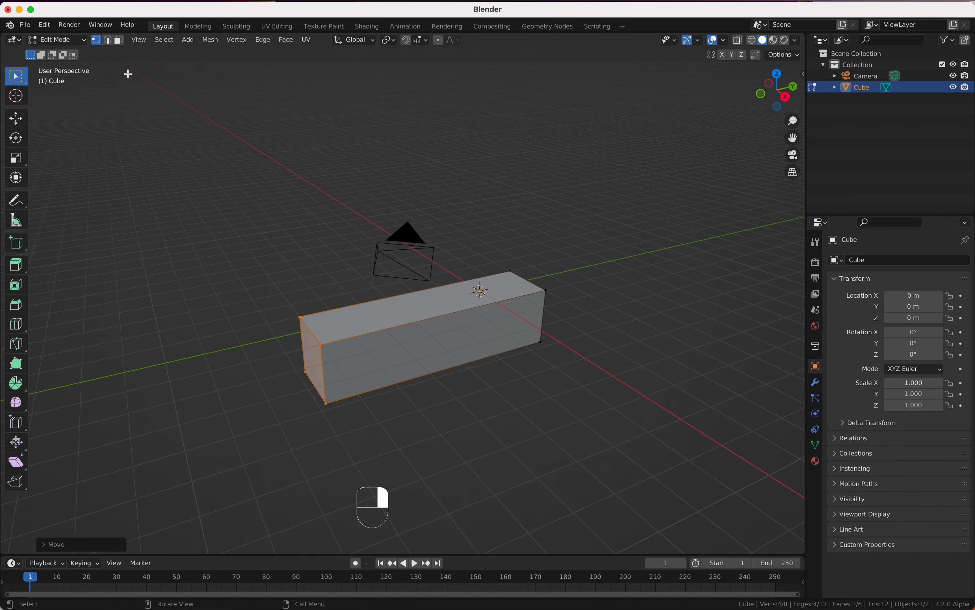
{"action": "left_click", "coordinate": [120, 43]}
{"action": "left_click", "coordinate": [455, 301]}
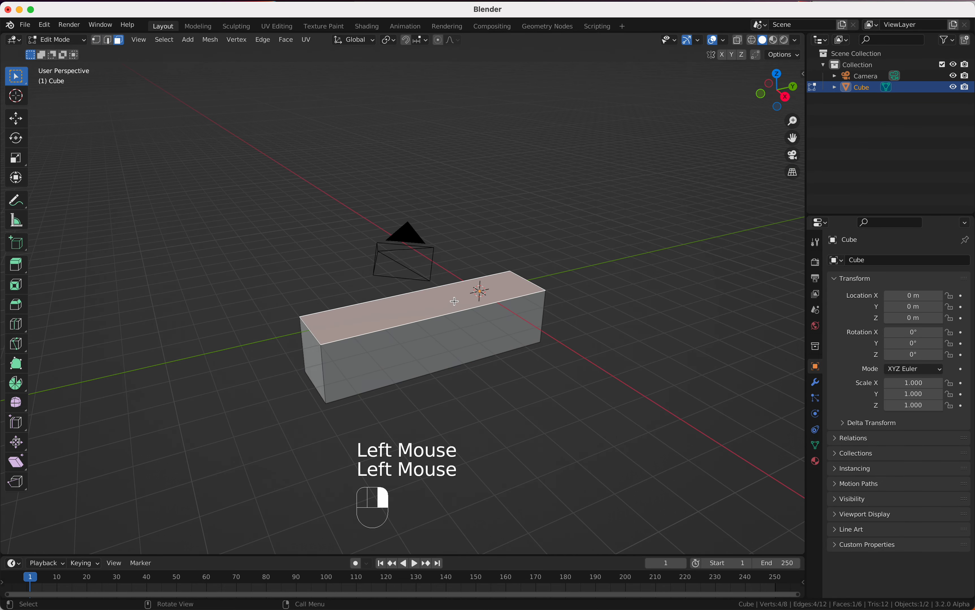
{"action": "middle_click_drag", "start_coordinate": [454, 301], "coordinate": [452, 298]}
{"action": "key", "text": "x"}
{"action": "left_click", "coordinate": [457, 305]}
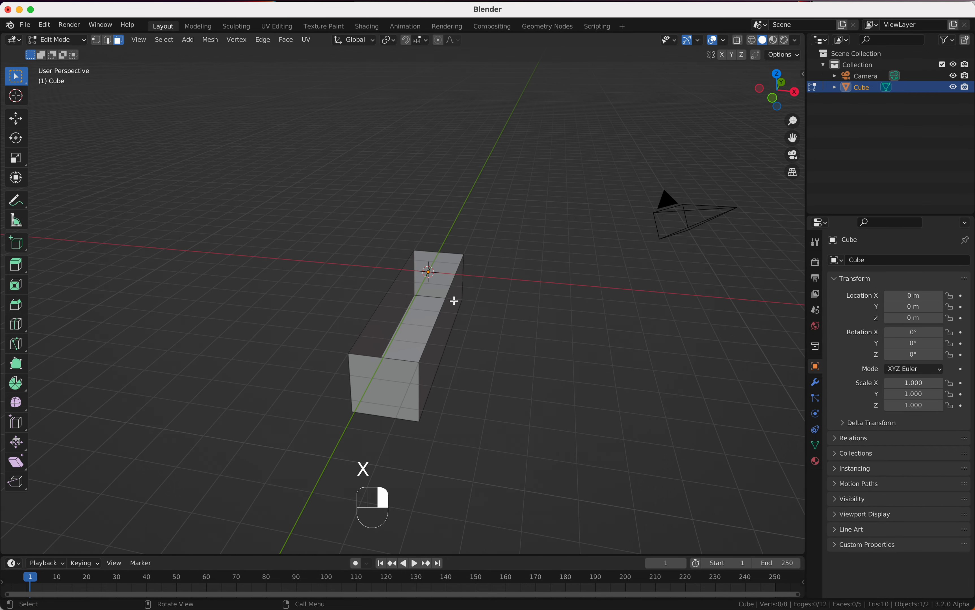
Return to Object Mode and add a Solidify modifier with a thickness of 0.05 m to the pool box
{"action": "key", "text": "Tab"}
{"action": "left_click", "coordinate": [814, 384]}
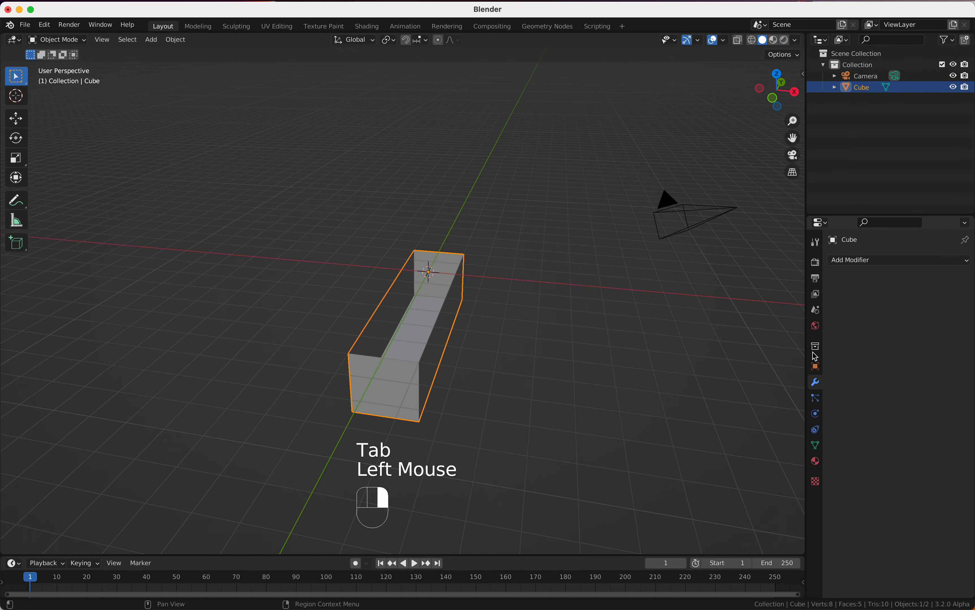
{"action": "left_click", "coordinate": [867, 260]}
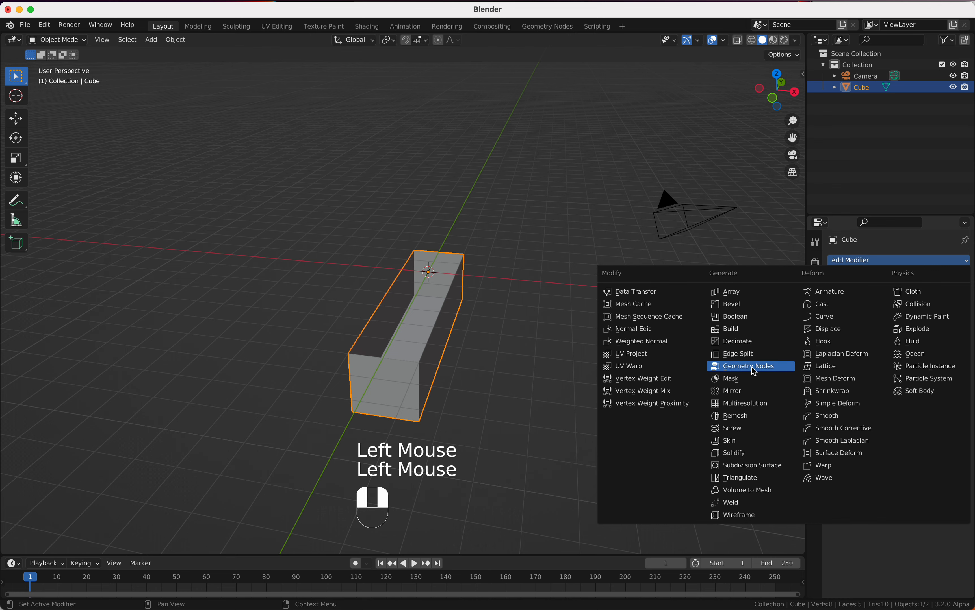
{"action": "left_click", "coordinate": [751, 456]}
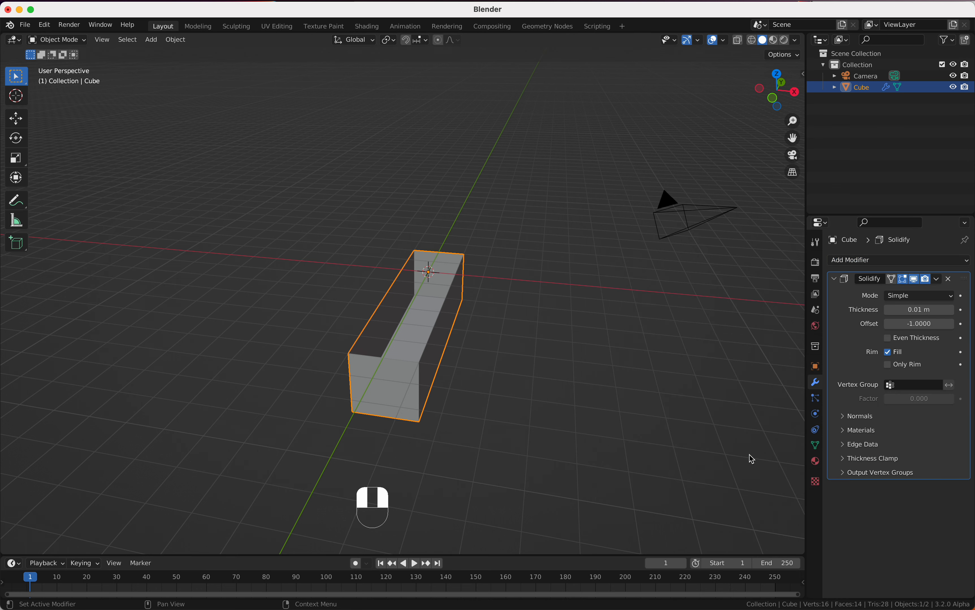
{"action": "left_click", "coordinate": [920, 311]}
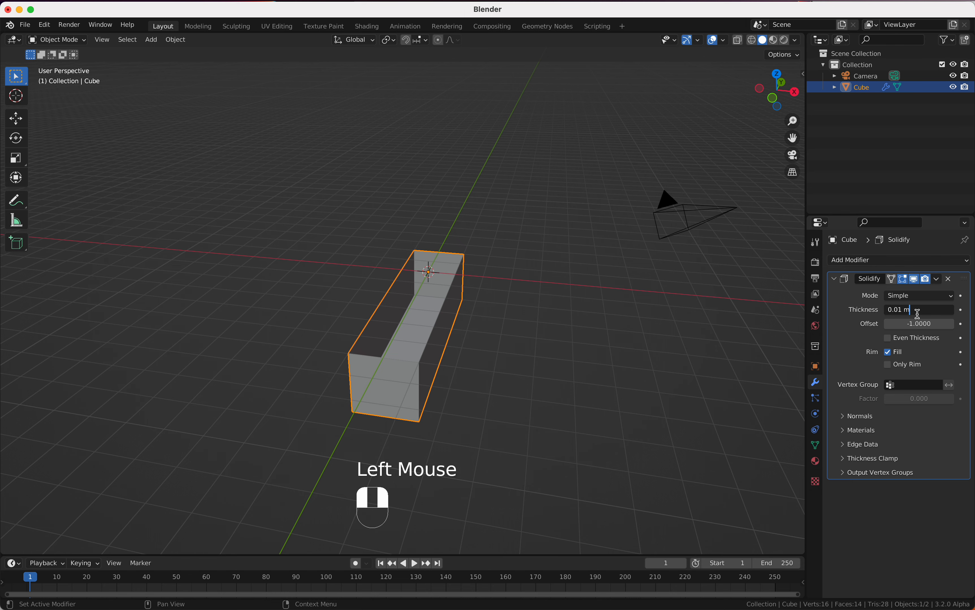
{"action": "key", "text": "Left"}
{"action": "key", "text": "Return"}
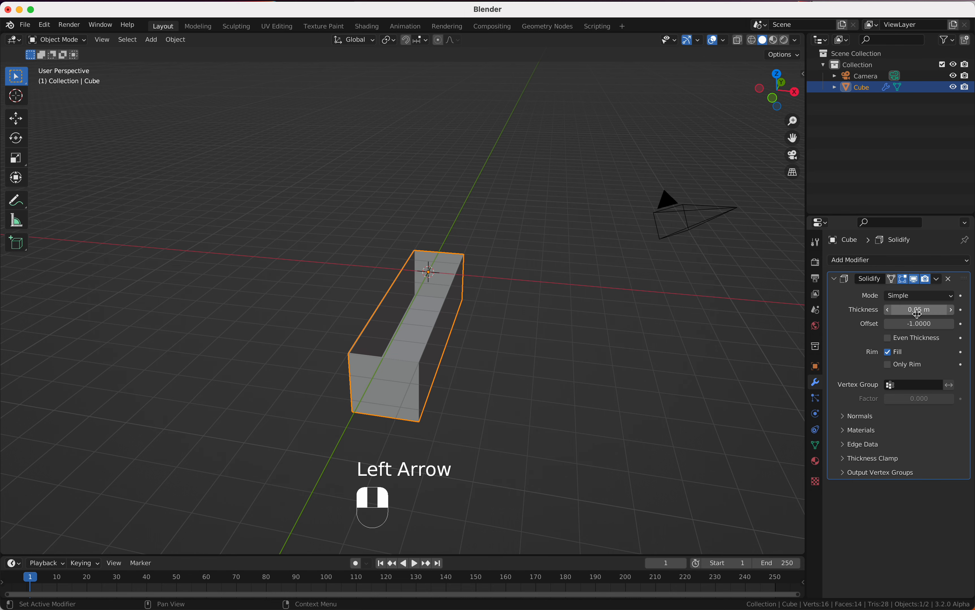
Set the Solidify thickness of the pool walls to 0.15 m
{"action": "scroll", "coordinate": [507, 319], "scroll_direction": "up", "scroll_amount": 5, "text": "super"}
{"action": "scroll", "coordinate": [507, 318], "scroll_direction": "up", "scroll_amount": 3, "text": "super"}
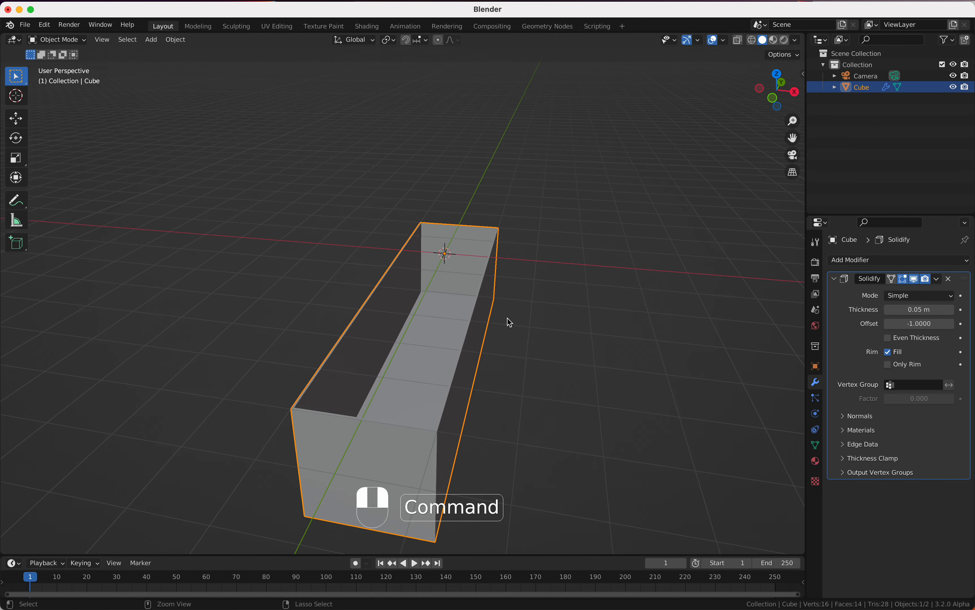
{"action": "scroll", "coordinate": [507, 319], "scroll_direction": "right", "scroll_amount": 8}
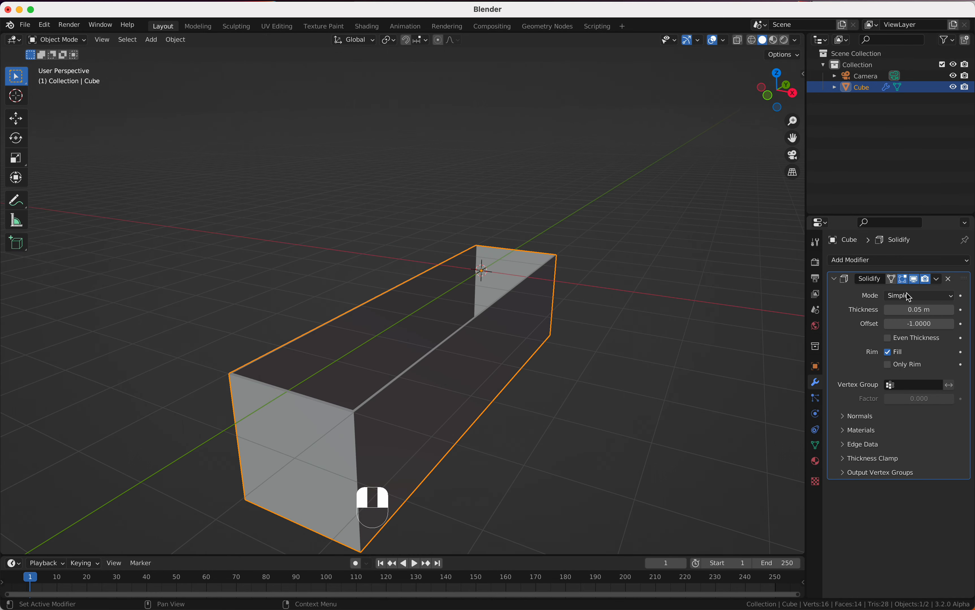
{"action": "left_click", "coordinate": [907, 310]}
{"action": "key", "text": "Left"}
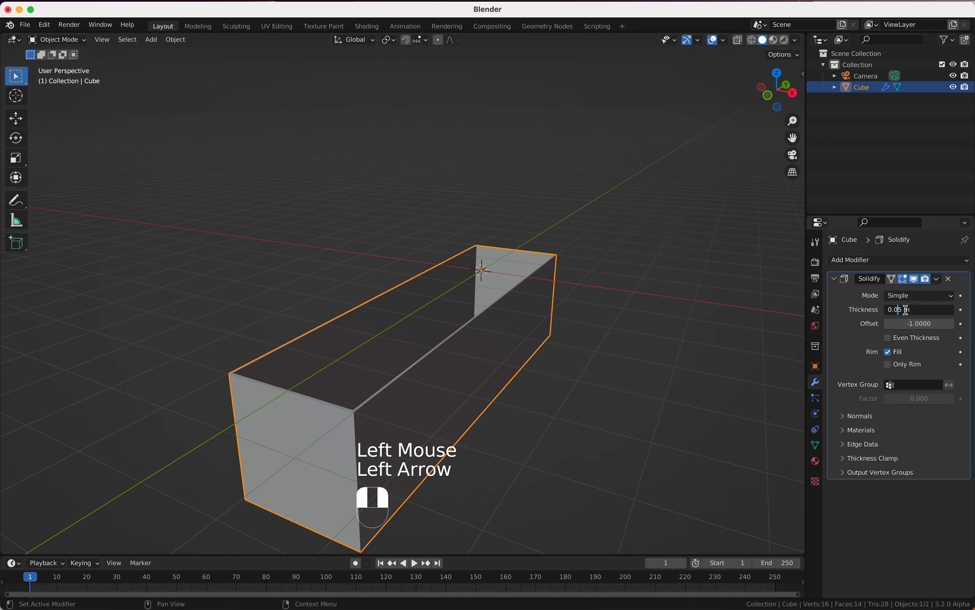
{"action": "key", "text": "Return"}
{"action": "scroll", "coordinate": [637, 328], "scroll_direction": "right", "scroll_amount": 6}
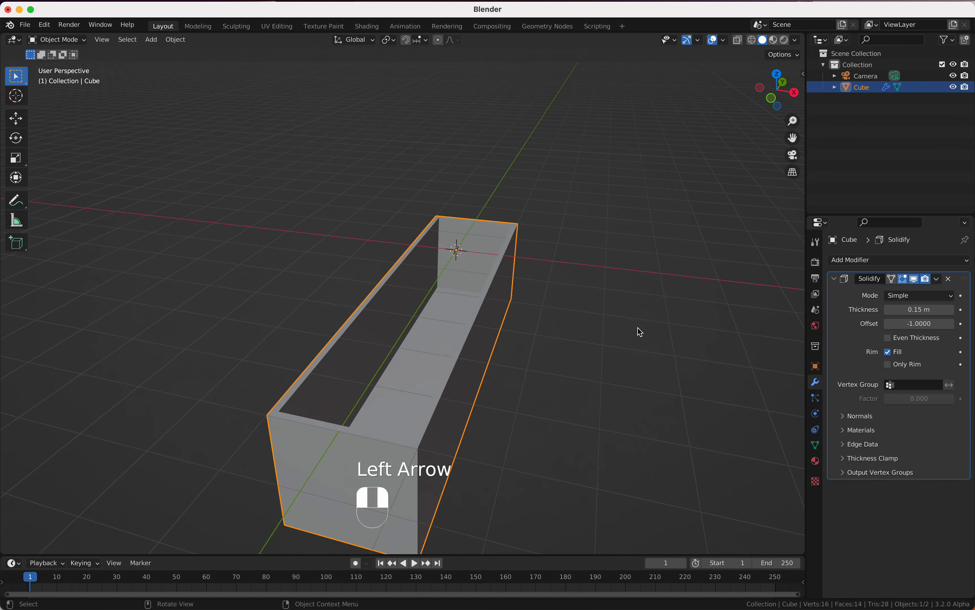
Set the Solidify thickness of the pool walls to 0.25 m
{"action": "double_click", "coordinate": [916, 312]}
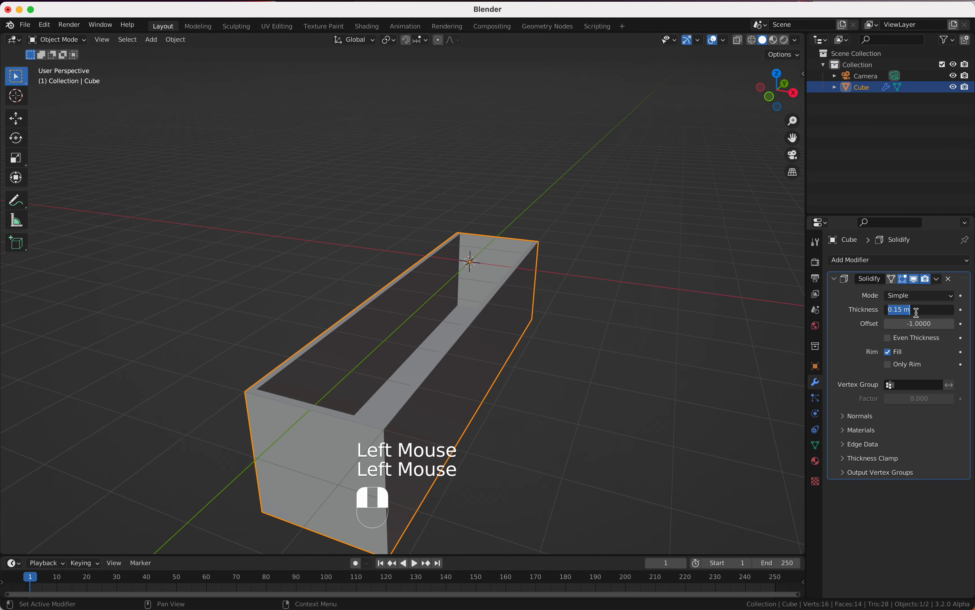
{"action": "key", "text": "BackSpace"}
{"action": "type", "text": "25"}
{"action": "key", "text": "Return"}
{"action": "scroll", "coordinate": [594, 271], "scroll_direction": "left", "scroll_amount": 4}
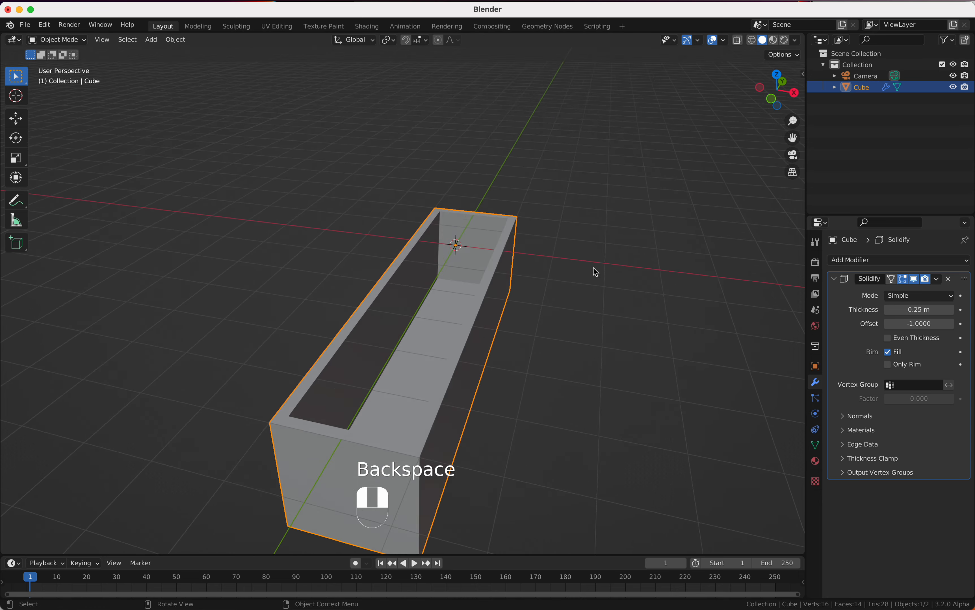
{"action": "scroll", "coordinate": [594, 271], "scroll_direction": "right", "scroll_amount": 5}
{"action": "scroll", "coordinate": [593, 271], "scroll_direction": "right", "scroll_amount": 5}
{"action": "scroll", "coordinate": [594, 272], "scroll_direction": "up", "scroll_amount": 2}
{"action": "scroll", "coordinate": [593, 271], "scroll_direction": "left", "scroll_amount": 5}
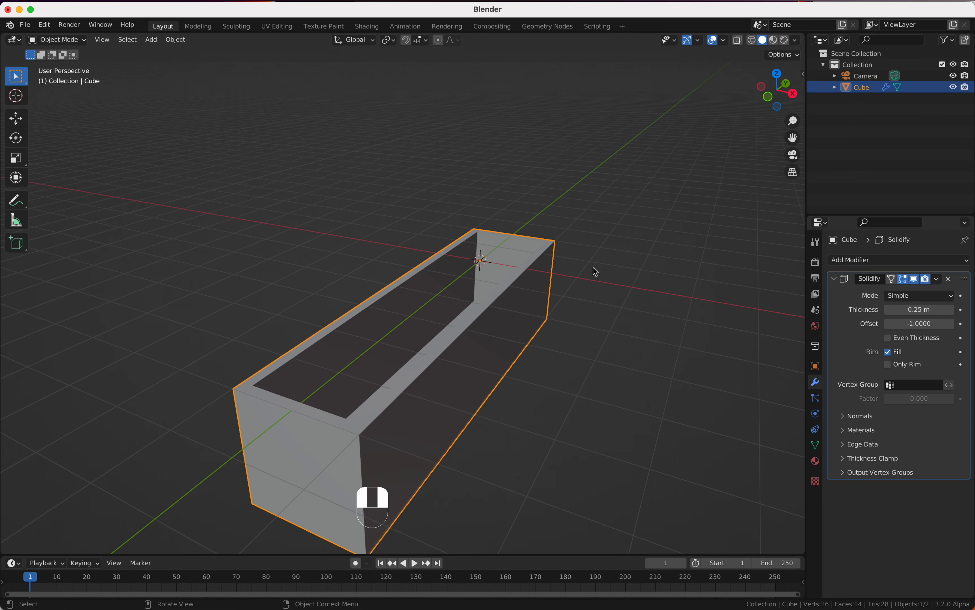
Add a Bevel modifier to the pool box and set its amount to 0.02 m
{"action": "left_click", "coordinate": [895, 261]}
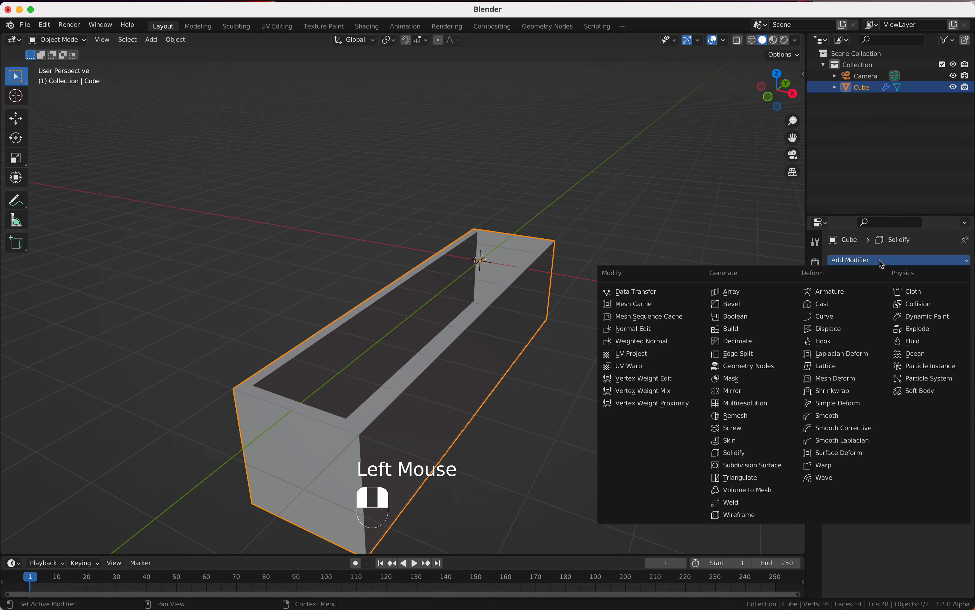
{"action": "left_click", "coordinate": [761, 309]}
{"action": "left_click", "coordinate": [915, 531]}
{"action": "key", "text": "Left"}
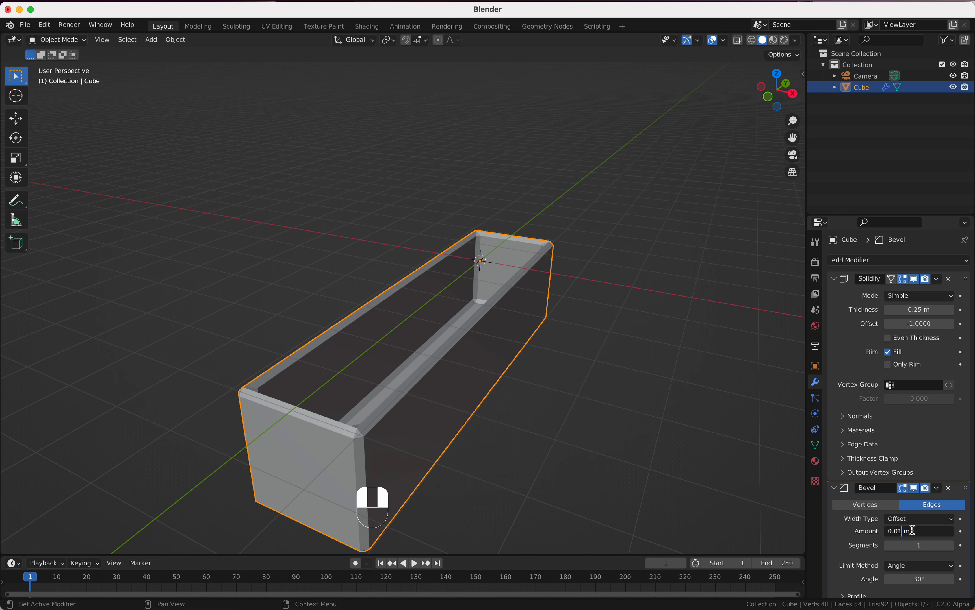
{"action": "key", "text": "Return"}
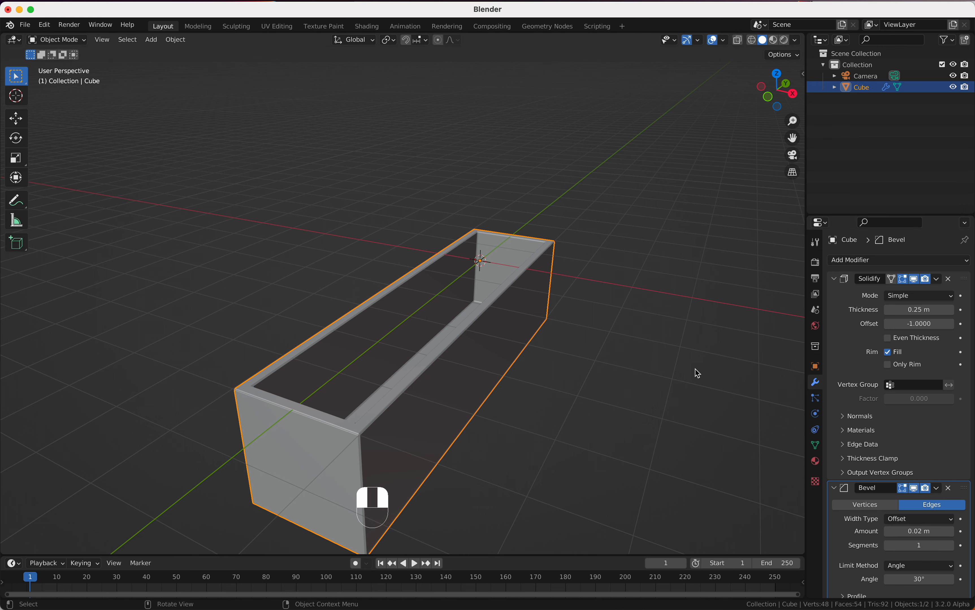
Set the Bevel modifier's number of segments to 5
{"action": "scroll", "coordinate": [938, 538], "scroll_direction": "down", "scroll_amount": 1}
{"action": "scroll", "coordinate": [938, 538], "scroll_direction": "down", "scroll_amount": 2}
{"action": "left_click", "coordinate": [952, 511]}
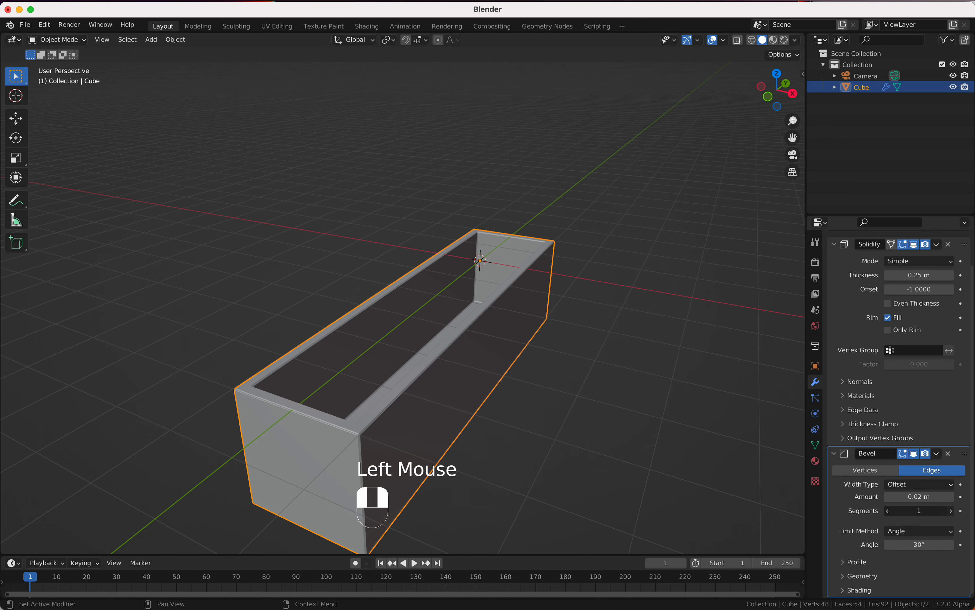
{"action": "left_click", "coordinate": [951, 511]}
{"action": "left_click", "coordinate": [952, 511]}
{"action": "scroll", "coordinate": [540, 394], "scroll_direction": "down", "scroll_amount": 3}
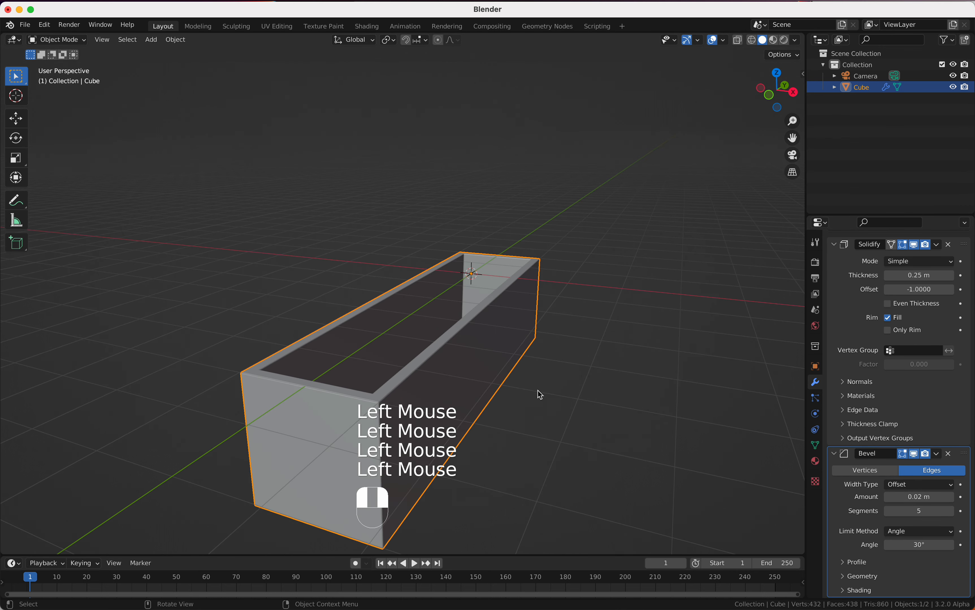
Shade the pool box smooth and enable Auto Smooth at 30° in its mesh normals settings
{"action": "right_click", "coordinate": [476, 346]}
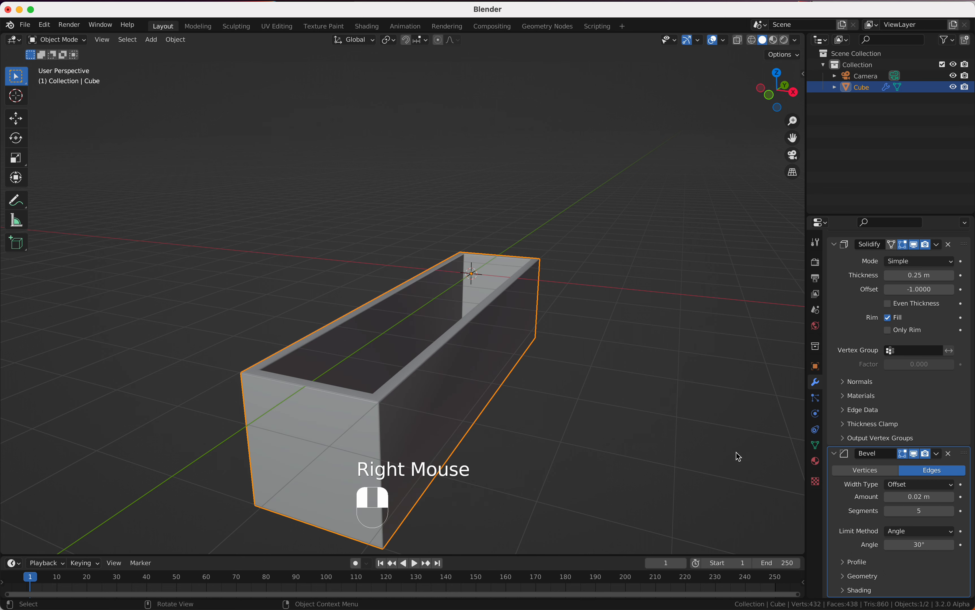
{"action": "left_click", "coordinate": [815, 447]}
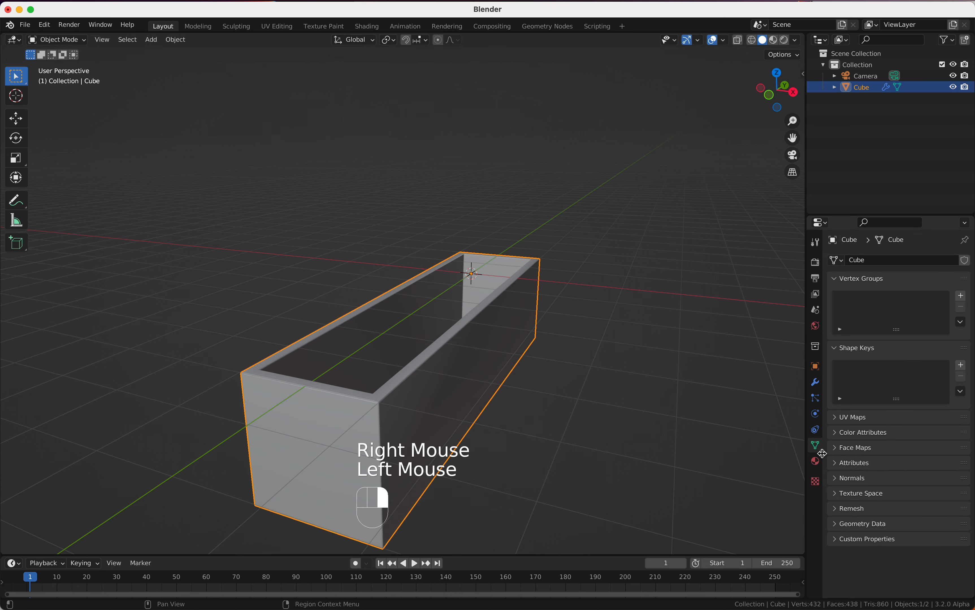
{"action": "left_click", "coordinate": [837, 463]}
{"action": "left_click", "coordinate": [839, 539]}
{"action": "left_click", "coordinate": [890, 550]}
{"action": "scroll", "coordinate": [638, 389], "scroll_direction": "right", "scroll_amount": 5}
{"action": "scroll", "coordinate": [637, 389], "scroll_direction": "up", "scroll_amount": 5}
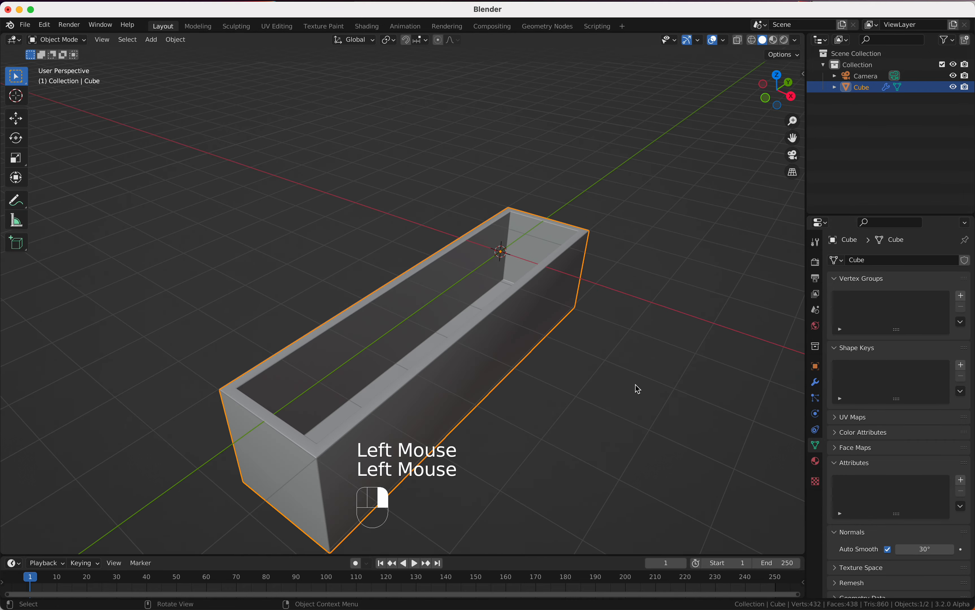
Move the pool box slightly along negative Y, away from the world origin
{"action": "scroll", "coordinate": [638, 390], "scroll_direction": "left", "scroll_amount": 5}
{"action": "scroll", "coordinate": [637, 389], "scroll_direction": "up", "scroll_amount": 2, "text": "super"}
{"action": "scroll", "coordinate": [637, 389], "scroll_direction": "down", "scroll_amount": 5, "text": "super"}
{"action": "scroll", "coordinate": [637, 390], "scroll_direction": "right", "scroll_amount": 10}
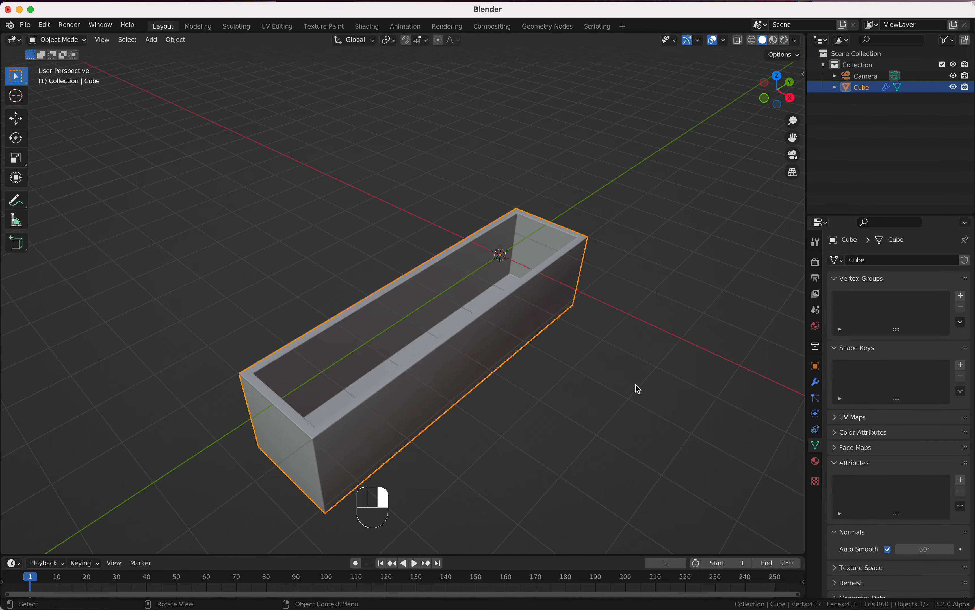
{"action": "scroll", "coordinate": [638, 390], "scroll_direction": "right", "scroll_amount": 5}
{"action": "scroll", "coordinate": [638, 390], "scroll_direction": "left", "scroll_amount": 5}
{"action": "scroll", "coordinate": [637, 390], "scroll_direction": "right", "scroll_amount": 3}
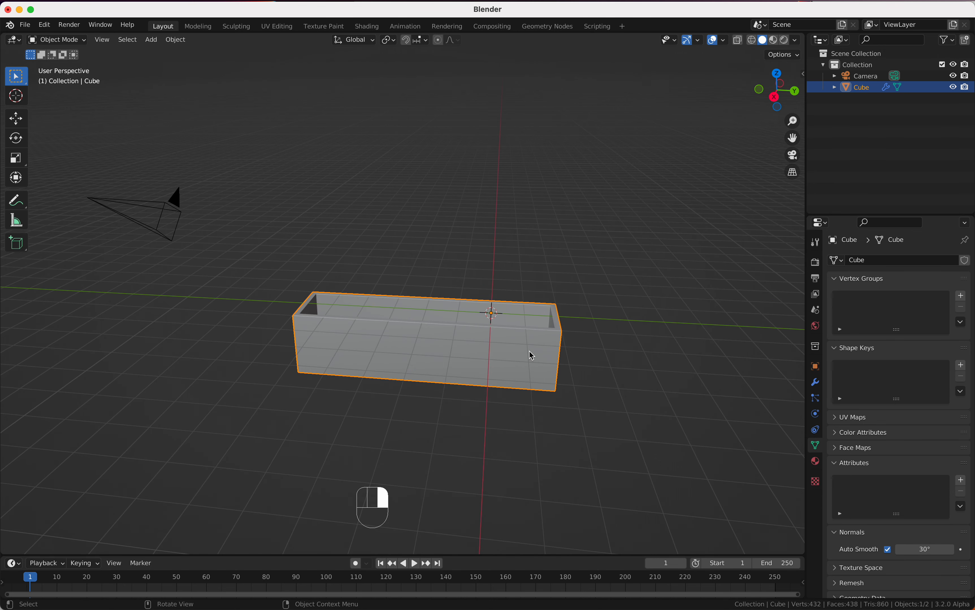
{"action": "key", "text": "g"}
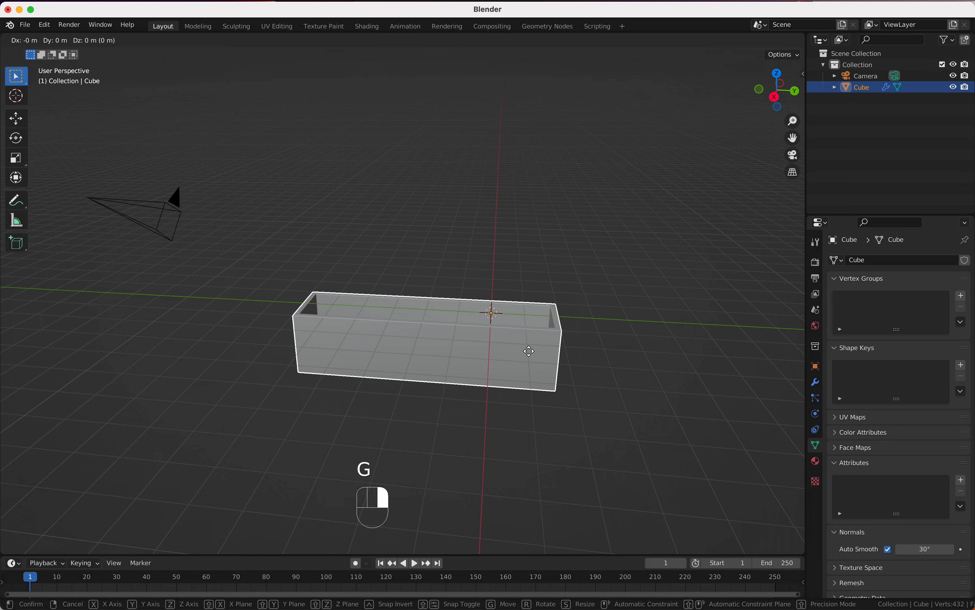
{"action": "left_click", "coordinate": [526, 347]}
Examine the pool box from several sides to check its position, walls and interior
{"action": "scroll", "coordinate": [529, 351], "scroll_direction": "right", "scroll_amount": 3}
{"action": "scroll", "coordinate": [529, 351], "scroll_direction": "left", "scroll_amount": 3}
{"action": "scroll", "coordinate": [529, 351], "scroll_direction": "down", "scroll_amount": 5}
{"action": "scroll", "coordinate": [529, 352], "scroll_direction": "right", "scroll_amount": 3}
{"action": "scroll", "coordinate": [528, 352], "scroll_direction": "up", "scroll_amount": 5}
{"action": "scroll", "coordinate": [529, 351], "scroll_direction": "left", "scroll_amount": 4}
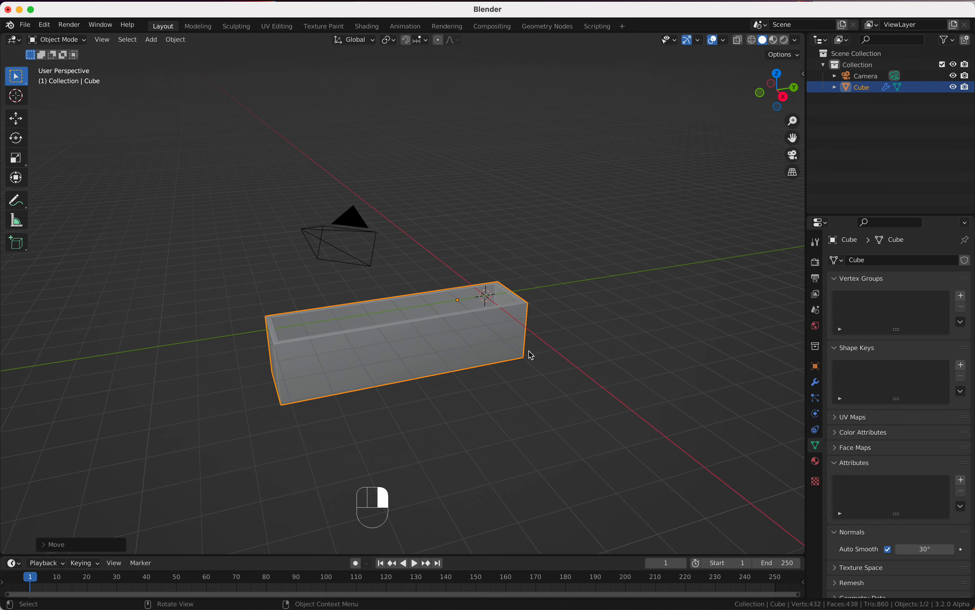
{"action": "scroll", "coordinate": [528, 352], "scroll_direction": "up", "scroll_amount": 3, "text": "super"}
{"action": "scroll", "coordinate": [528, 351], "scroll_direction": "down", "scroll_amount": 2, "text": "super"}
{"action": "scroll", "coordinate": [529, 351], "scroll_direction": "left", "scroll_amount": 6}
{"action": "scroll", "coordinate": [531, 355], "scroll_direction": "right", "scroll_amount": 10}
{"action": "scroll", "coordinate": [531, 355], "scroll_direction": "left", "scroll_amount": 10}
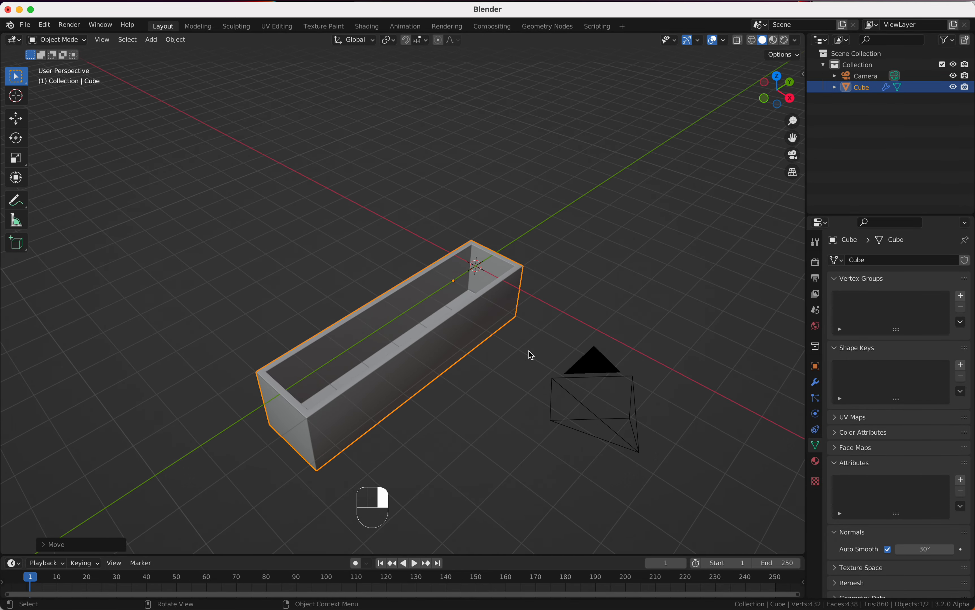
{"action": "scroll", "coordinate": [441, 276], "scroll_direction": "left", "scroll_amount": 8}
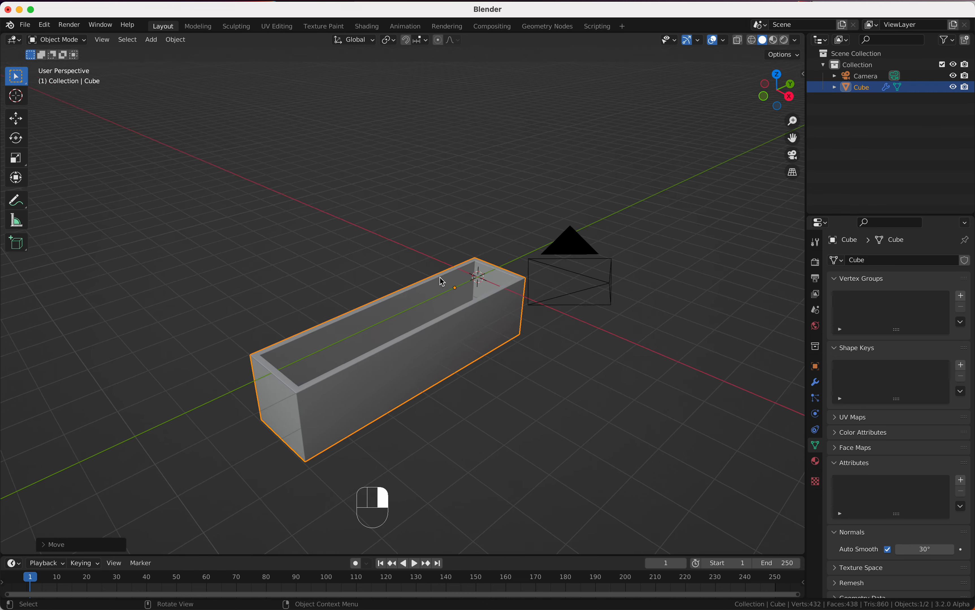
Add a plane mesh at the world origin, over the positive-Y end of the pool
{"action": "scroll", "coordinate": [441, 281], "scroll_direction": "left", "scroll_amount": 5}
{"action": "key", "text": "shift+a"}
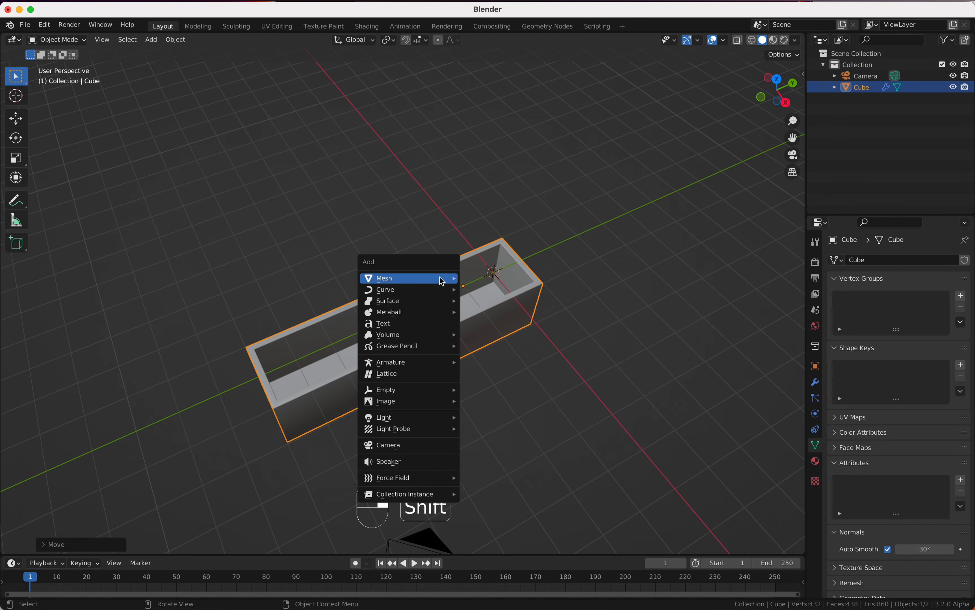
{"action": "mouse_move", "coordinate": [442, 278]}
{"action": "left_click", "coordinate": [491, 279]}
{"action": "scroll", "coordinate": [491, 279], "scroll_direction": "left", "scroll_amount": 3}
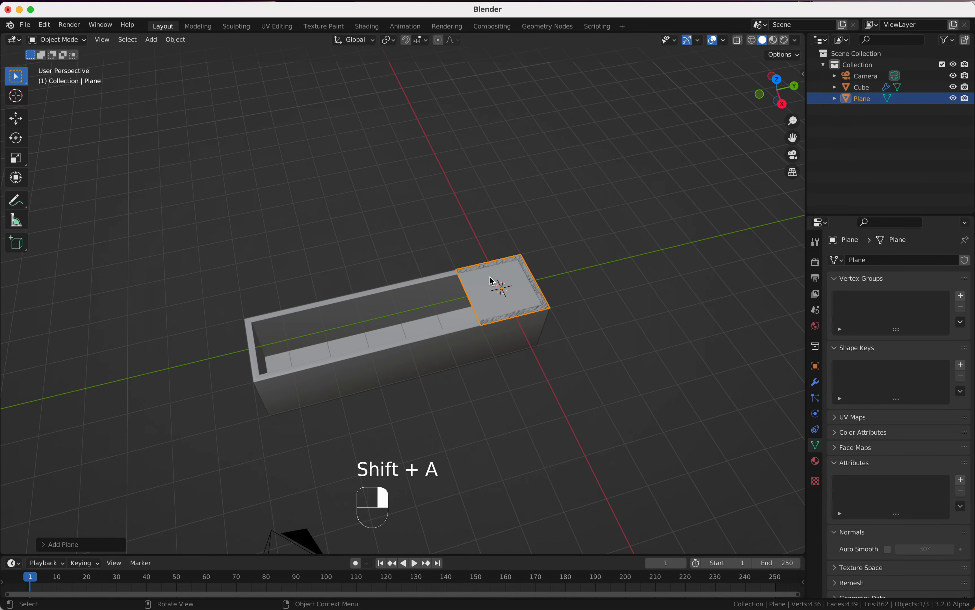
In vertex selection, stretch the plane's negative-Y edge along negative Y to the pool's far end
{"action": "key", "text": "Tab"}
{"action": "scroll", "coordinate": [490, 279], "scroll_direction": "left", "scroll_amount": 3}
{"action": "key", "text": "Tab"}
{"action": "key", "text": "Tab"}
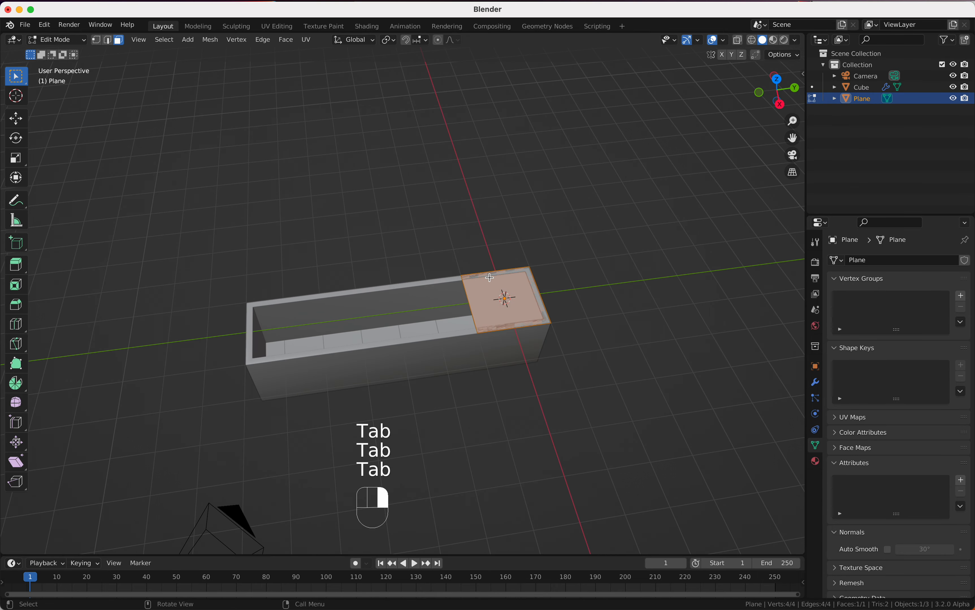
{"action": "left_click", "coordinate": [97, 41]}
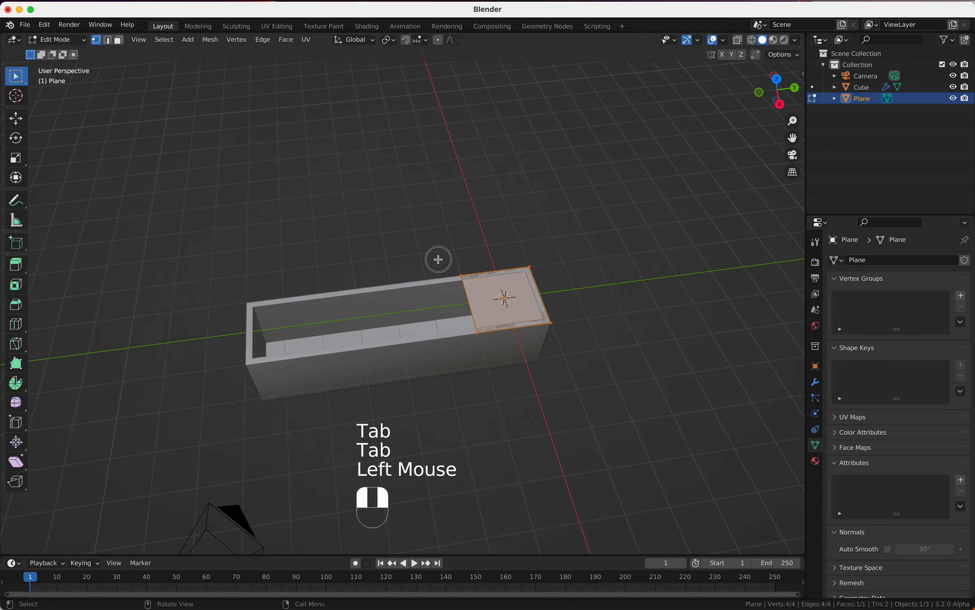
{"action": "left_click", "coordinate": [496, 359]}
{"action": "key", "text": "g"}
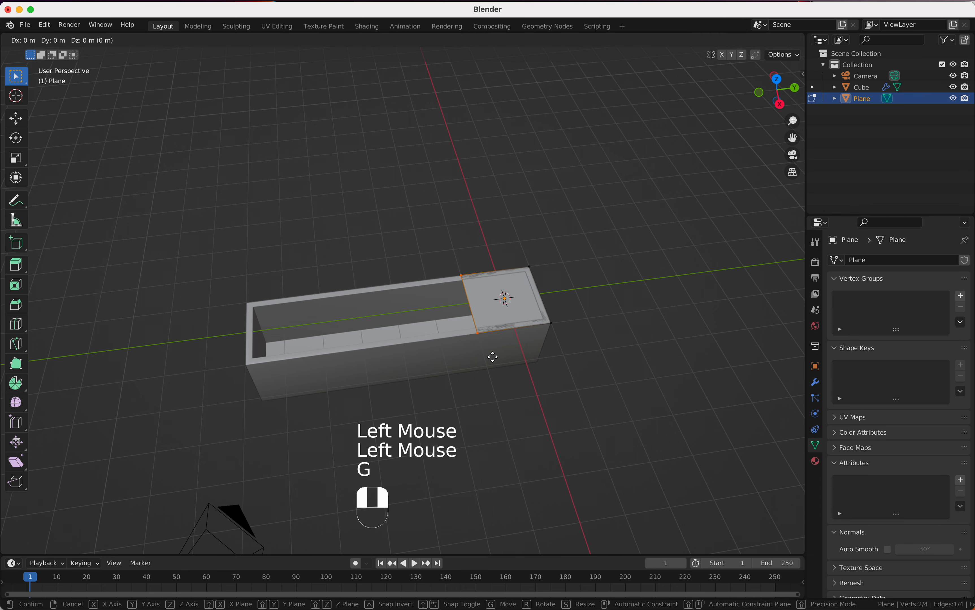
{"action": "left_click", "coordinate": [273, 388]}
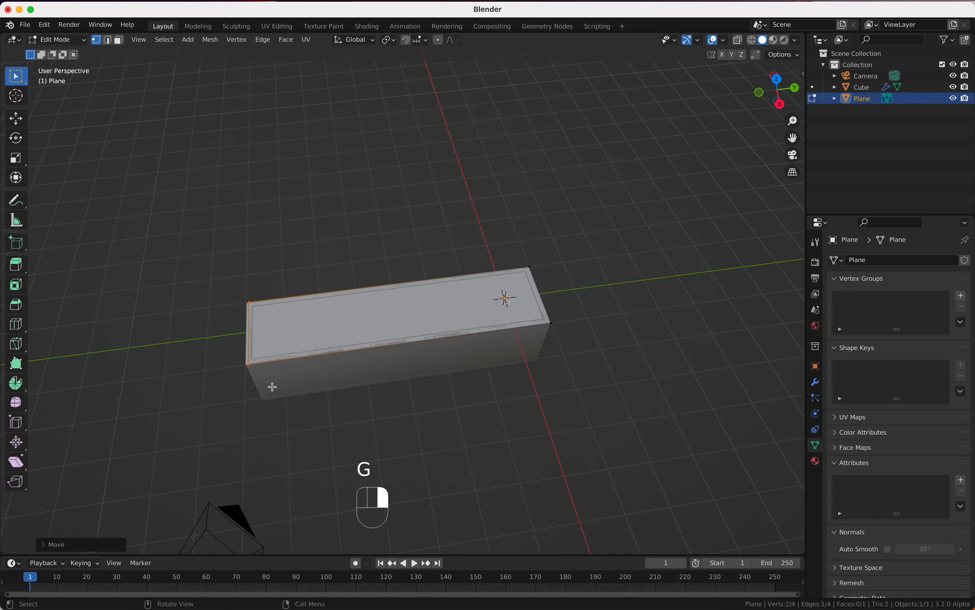
Select all vertices of the plane and scale it down slightly so its long sides lie within the pool walls
{"action": "scroll", "coordinate": [272, 388], "scroll_direction": "left", "scroll_amount": 10}
{"action": "scroll", "coordinate": [271, 387], "scroll_direction": "right", "scroll_amount": 2}
{"action": "right_click", "coordinate": [272, 387]}
{"action": "left_click_drag", "start_coordinate": [327, 150], "coordinate": [492, 474]}
{"action": "key", "text": "s"}
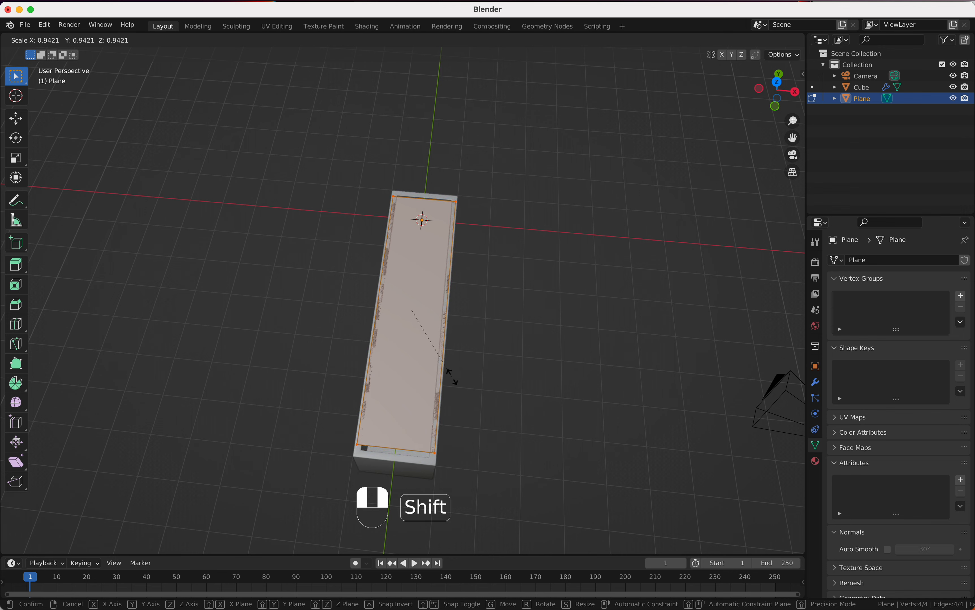
{"action": "left_click", "coordinate": [451, 394], "text": "shift"}
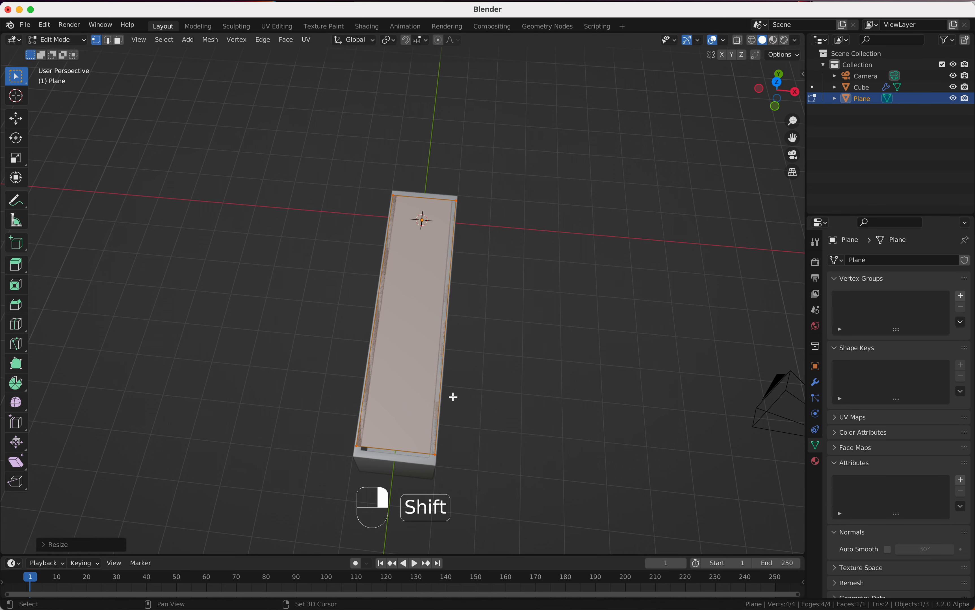
Move the plane's two short edges outward along Y to the outer ends of the pool
{"action": "left_click", "coordinate": [355, 443]}
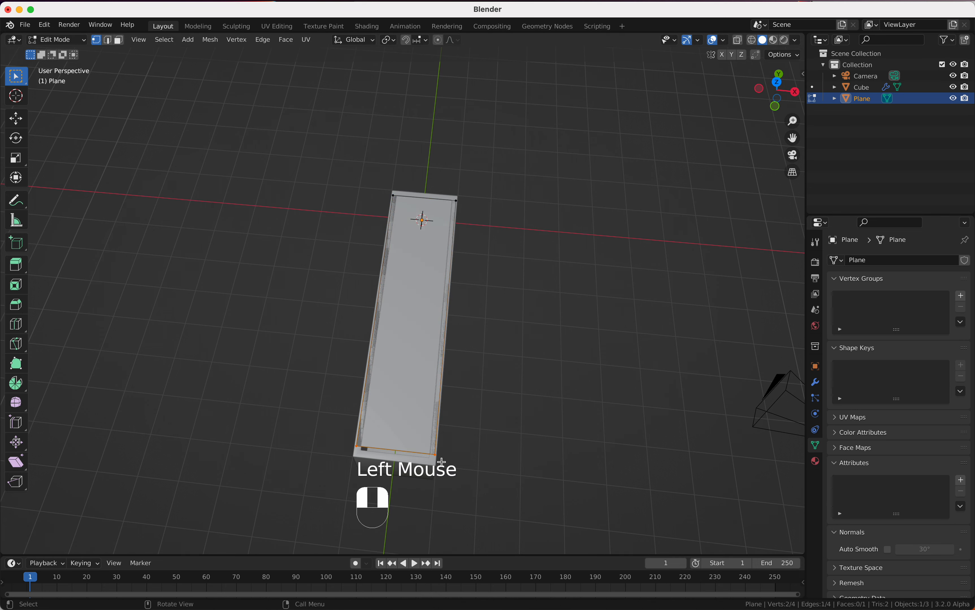
{"action": "scroll", "coordinate": [442, 462], "scroll_direction": "right", "scroll_amount": 5}
{"action": "key", "text": "g"}
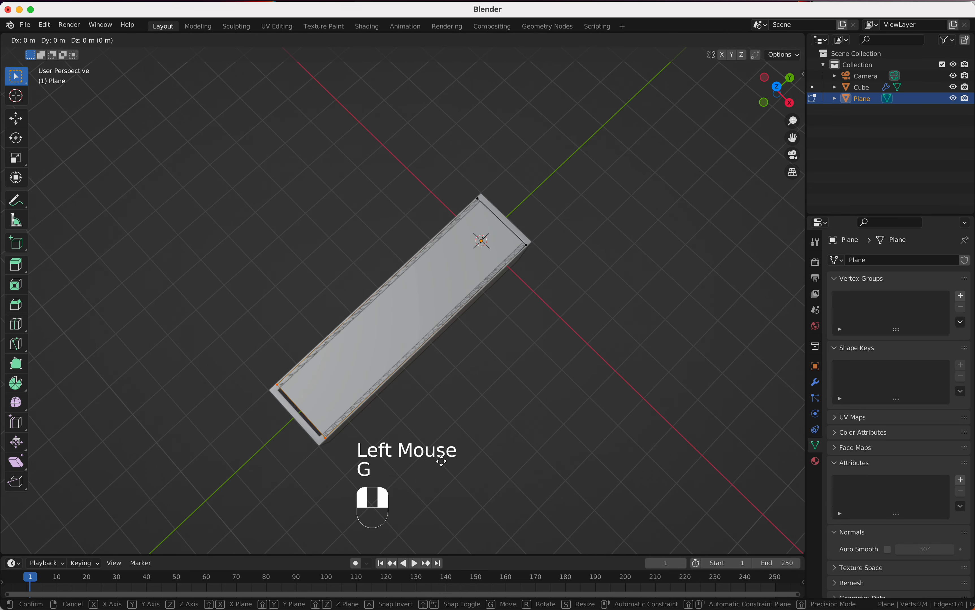
{"action": "left_click", "coordinate": [442, 470]}
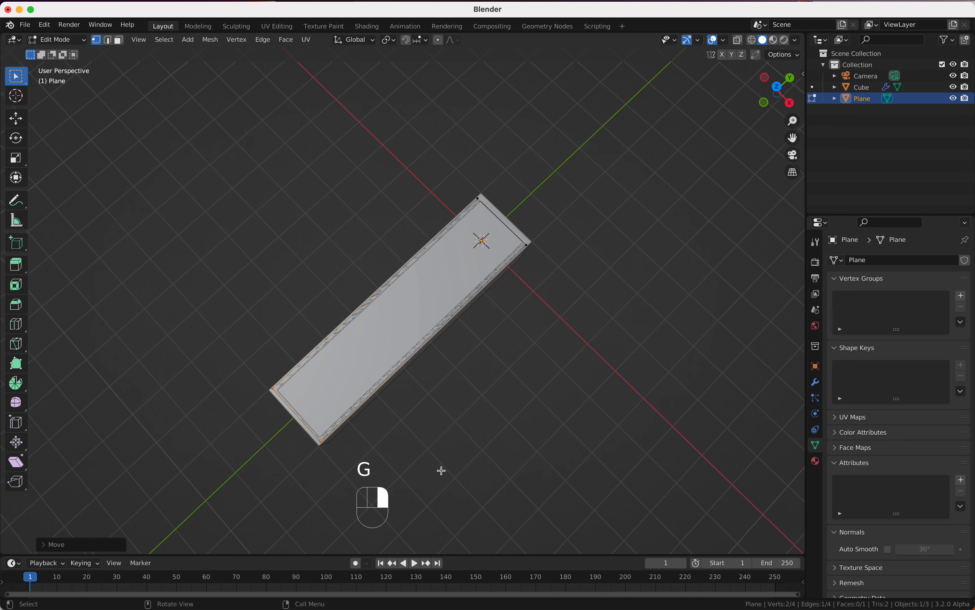
{"action": "left_click", "coordinate": [488, 207]}
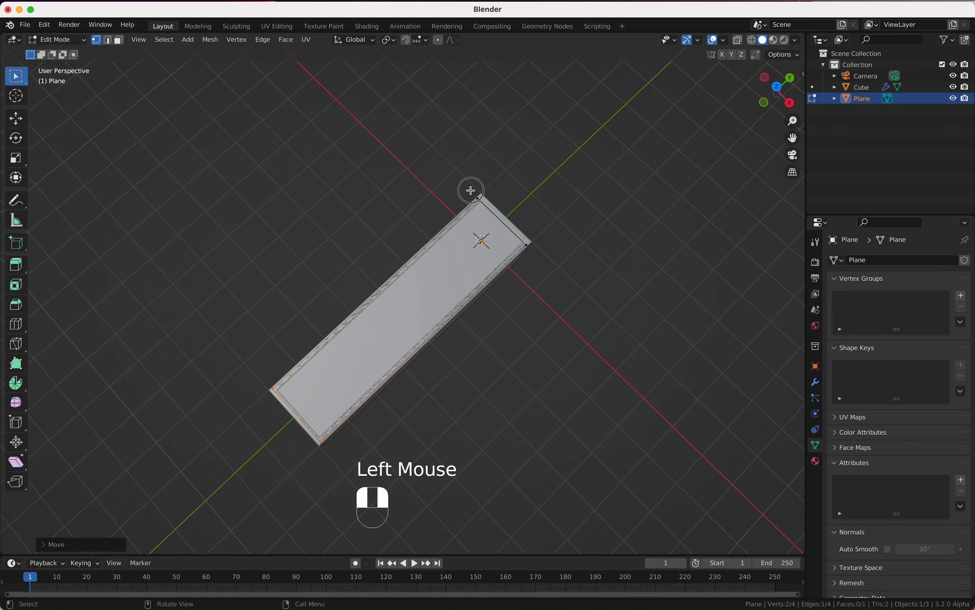
{"action": "key", "text": "g"}
{"action": "left_click", "coordinate": [539, 262]}
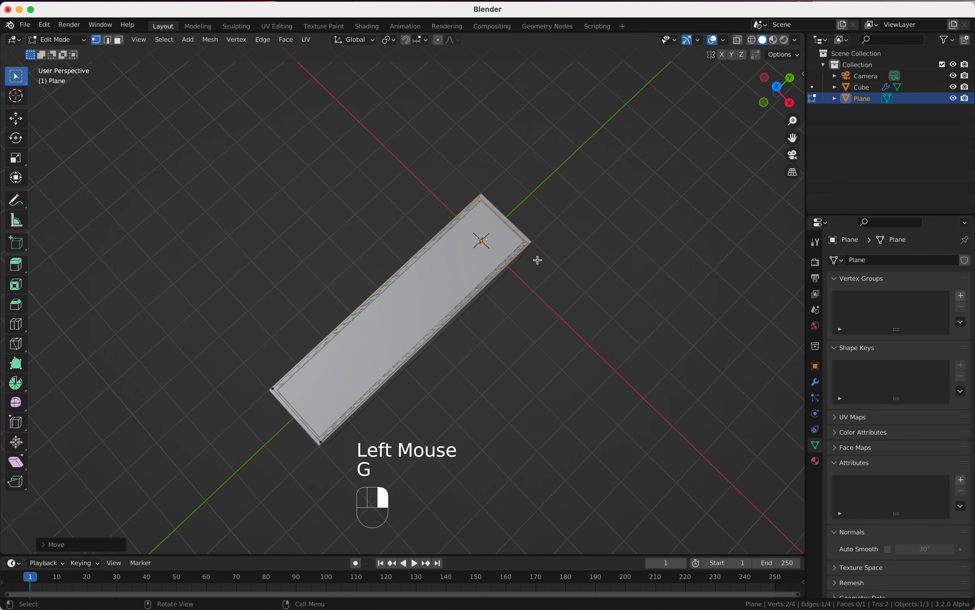
Return to Object Mode and open the modifier settings of the plane
{"action": "key", "text": "Tab"}
{"action": "middle_click_drag", "start_coordinate": [540, 263], "coordinate": [549, 263]}
{"action": "left_click", "coordinate": [815, 367]}
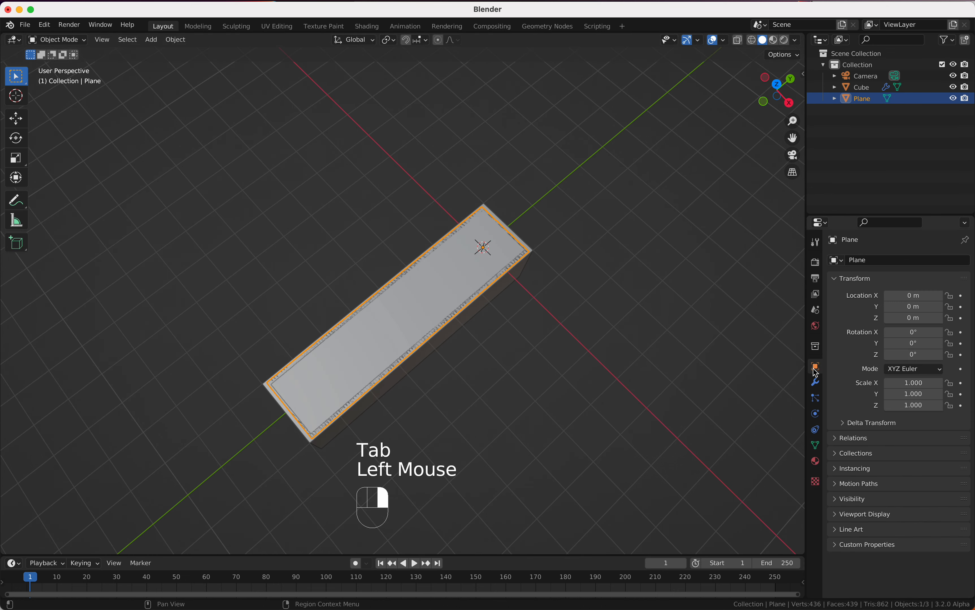
{"action": "middle_click_drag", "start_coordinate": [773, 375], "coordinate": [747, 373]}
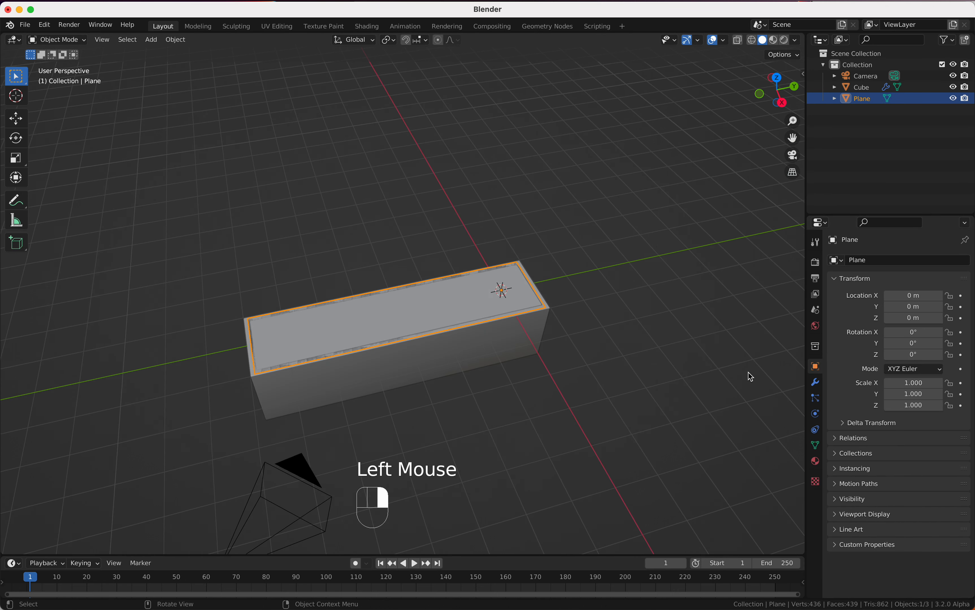
{"action": "left_click", "coordinate": [815, 383]}
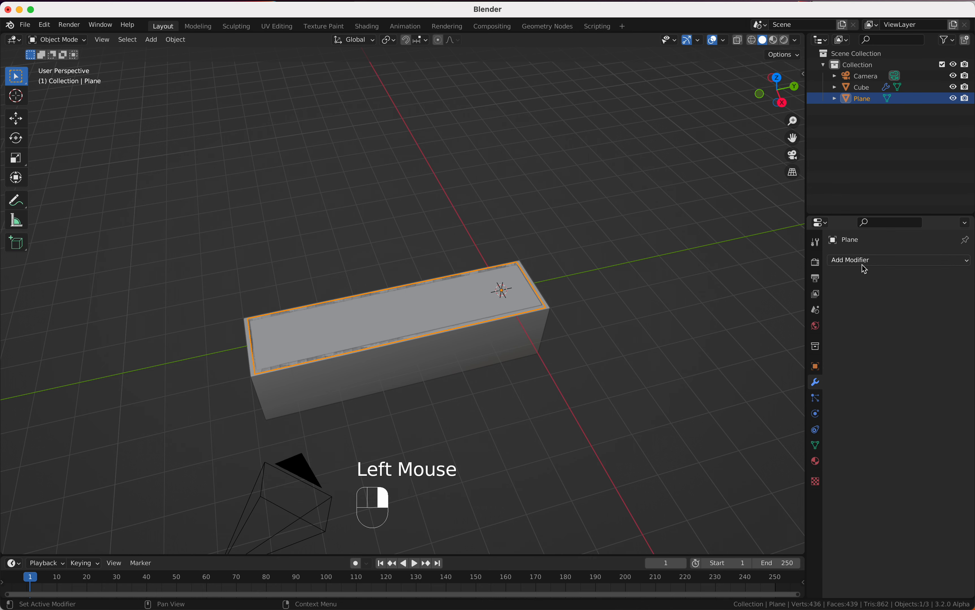
In Edit Mode, add three evenly spaced loop cuts across the length of the plane
{"action": "key", "text": "Tab"}
{"action": "key", "text": "Tab"}
{"action": "key", "text": "Tab"}
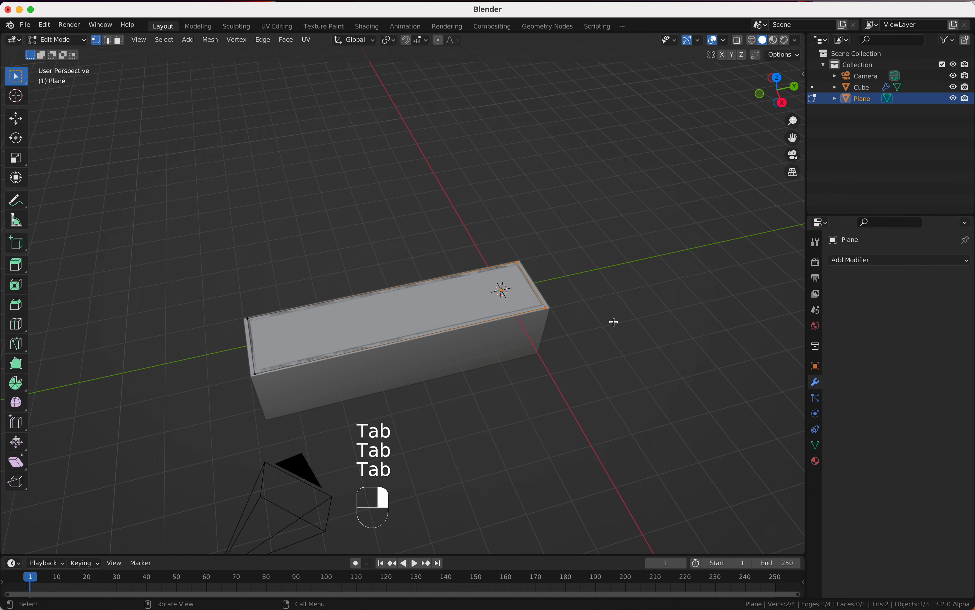
{"action": "middle_click_drag", "start_coordinate": [613, 322], "coordinate": [614, 322]}
{"action": "key", "text": "super+r"}
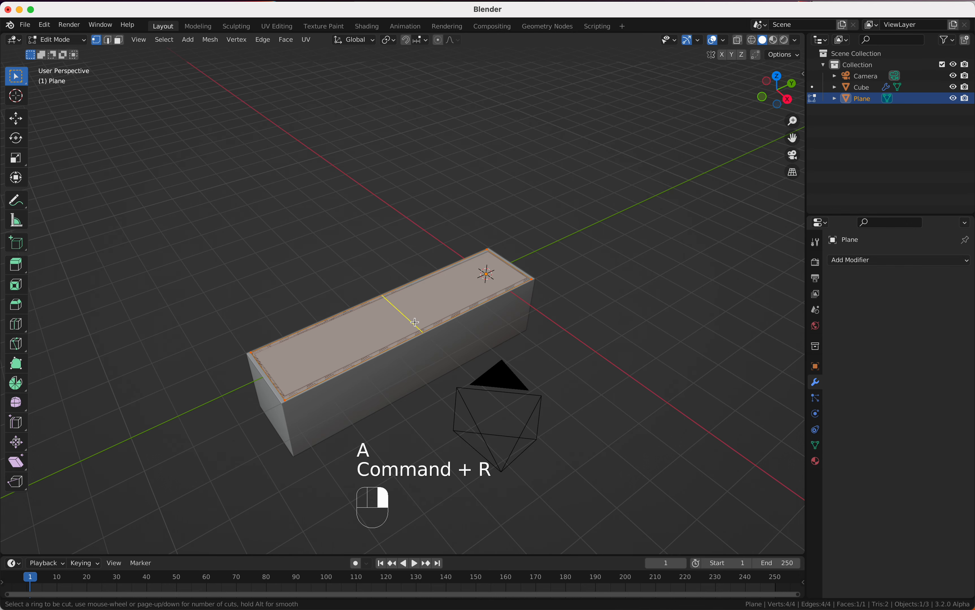
{"action": "scroll", "coordinate": [415, 321], "scroll_direction": "up", "scroll_amount": 1}
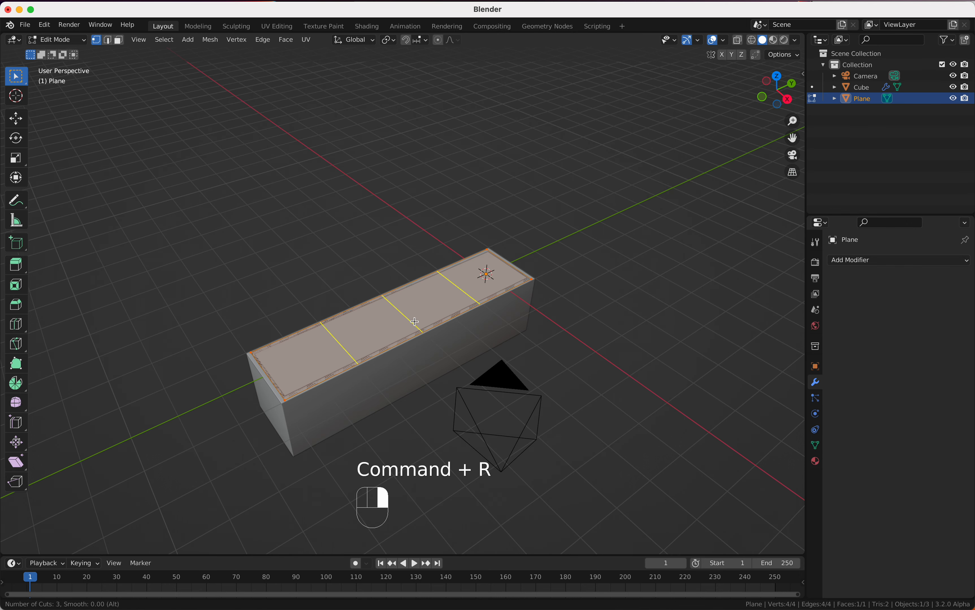
{"action": "left_click", "coordinate": [416, 322]}
{"action": "right_click", "coordinate": [416, 322]}
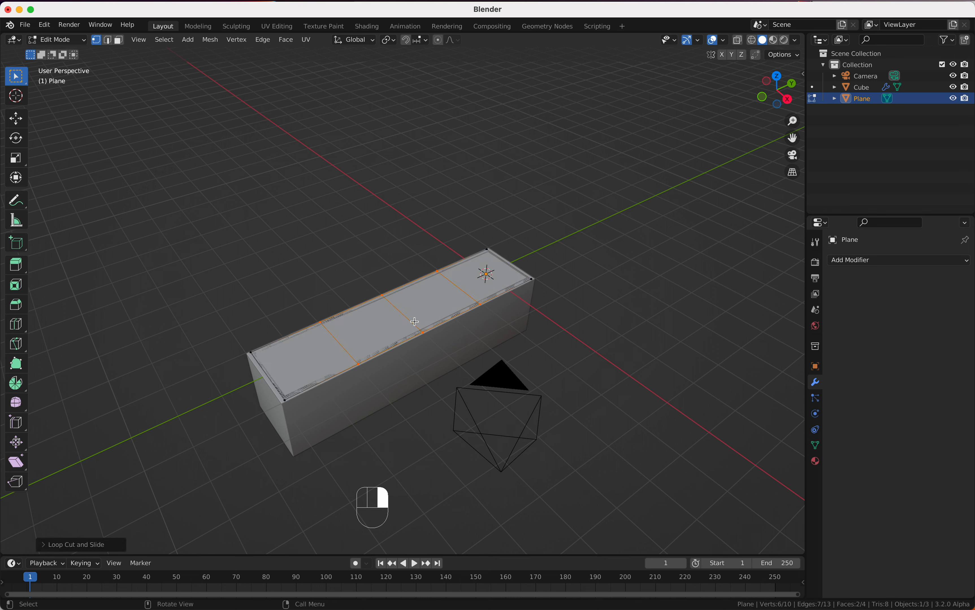
Subdivide the entire plane with a higher number of cuts to make a dense grid, and return to Object Mode
{"action": "key", "text": "a"}
{"action": "right_click", "coordinate": [380, 326]}
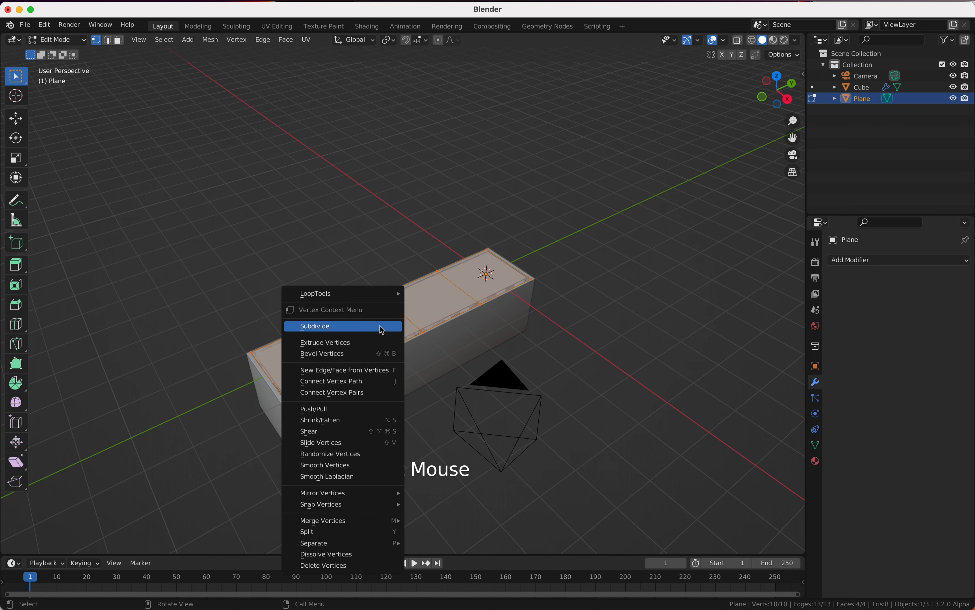
{"action": "left_click", "coordinate": [380, 326]}
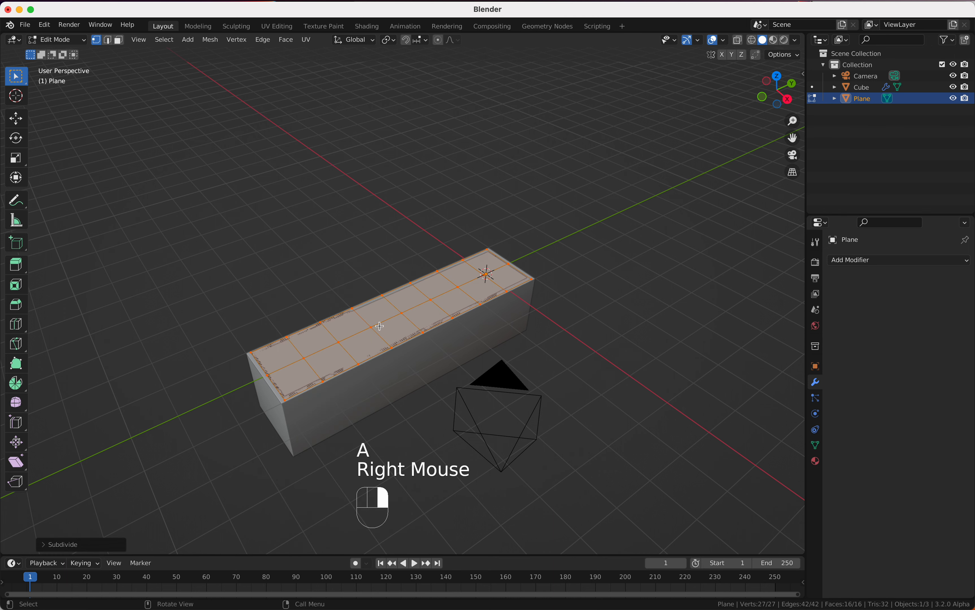
{"action": "left_click", "coordinate": [49, 548]}
{"action": "left_click", "coordinate": [122, 468]}
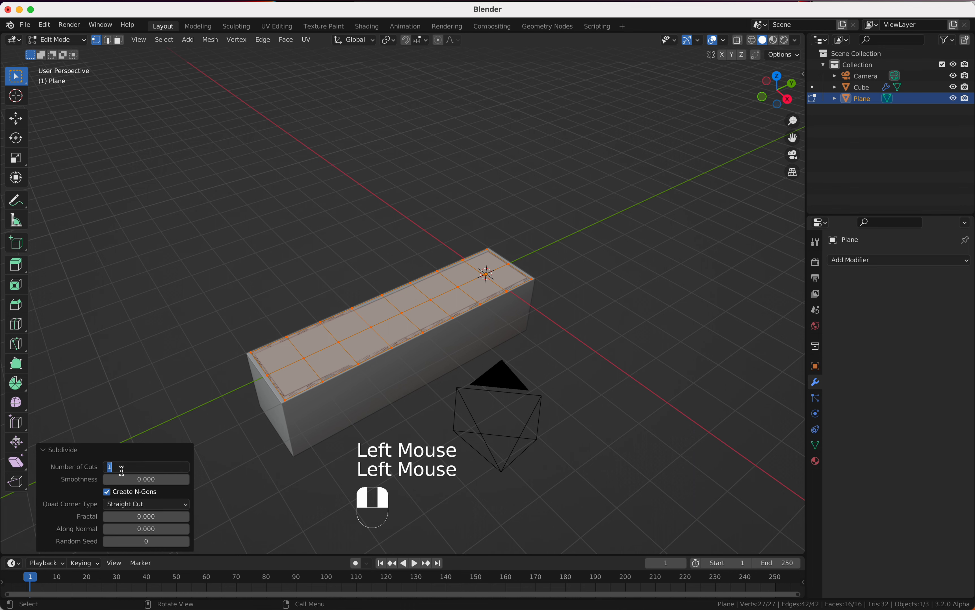
{"action": "key", "text": "Return"}
{"action": "key", "text": "Tab"}
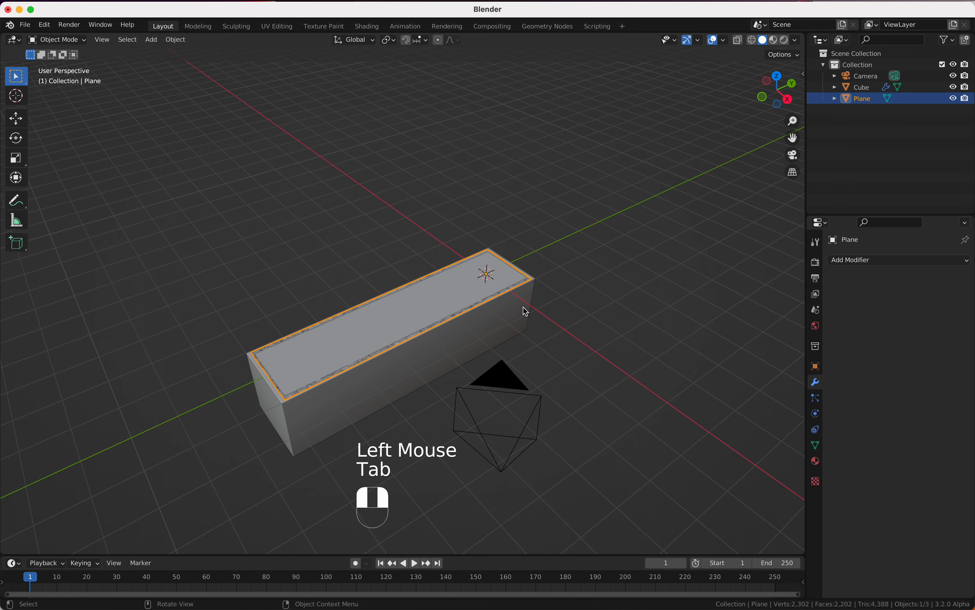
Add an Ocean modifier to the plane and set its geometry to Displace
{"action": "left_click", "coordinate": [854, 261]}
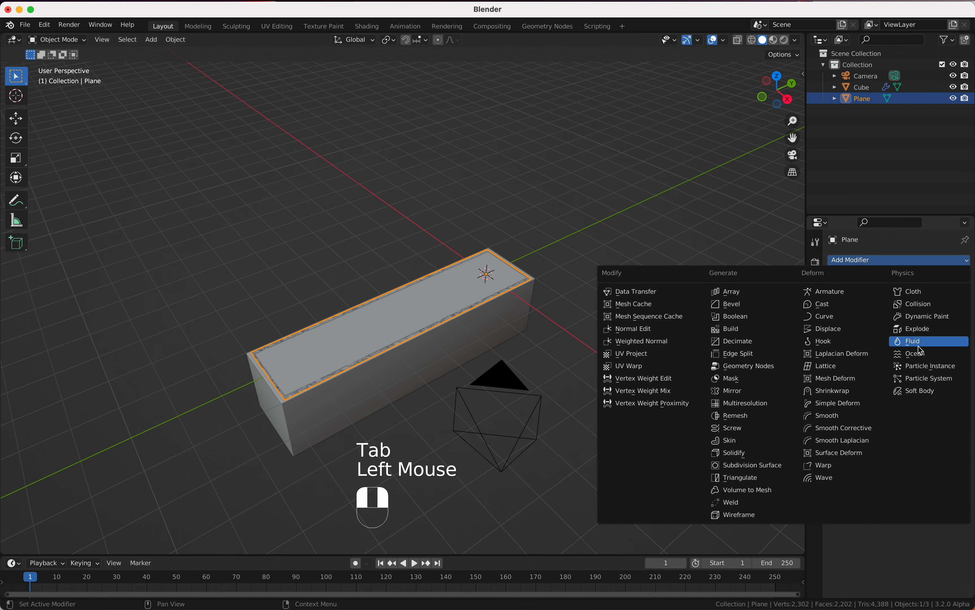
{"action": "left_click", "coordinate": [907, 346]}
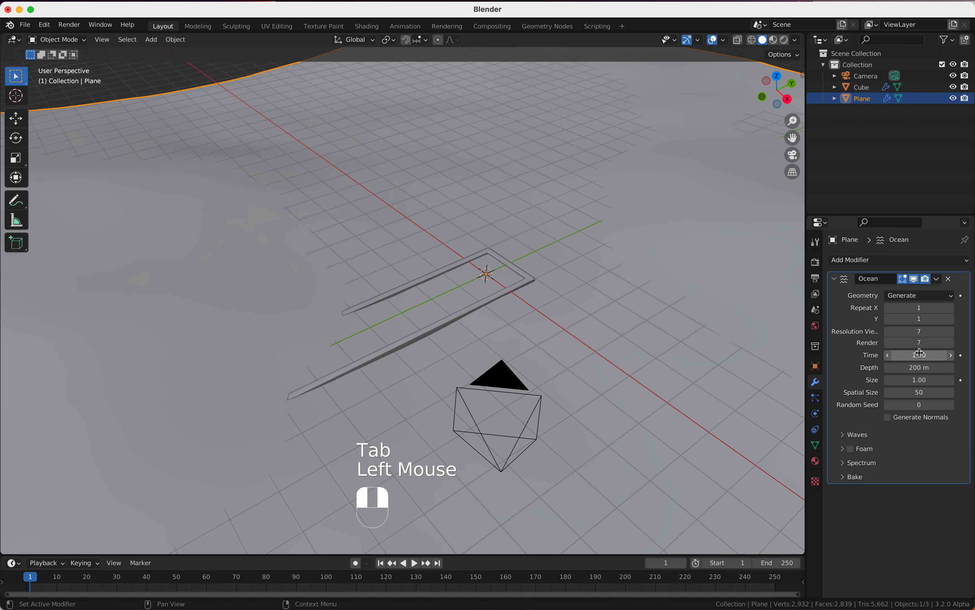
{"action": "left_click", "coordinate": [930, 299]}
{"action": "left_click", "coordinate": [924, 322]}
{"action": "middle_click_drag", "start_coordinate": [733, 370], "coordinate": [735, 370]}
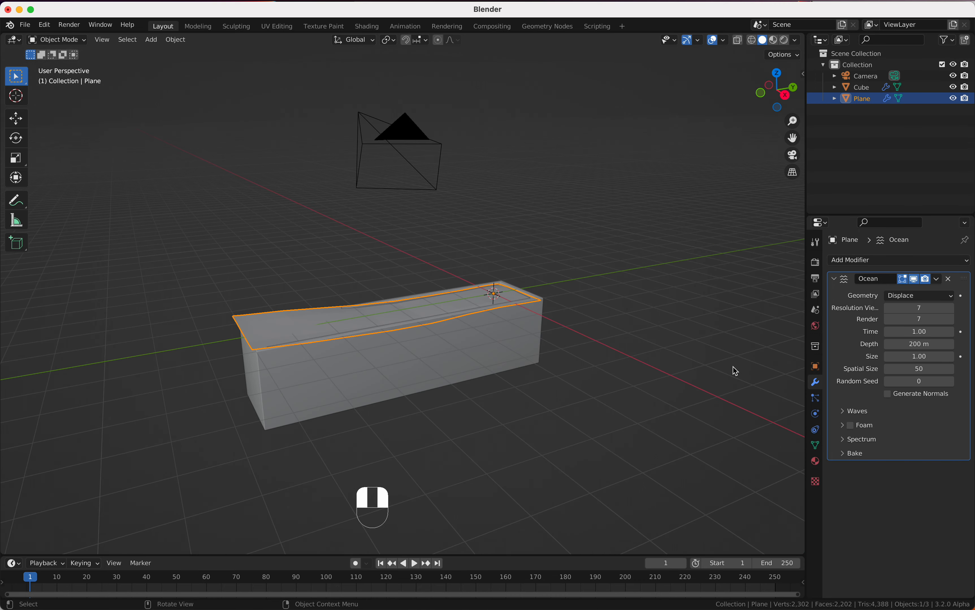
Enter the expression #frame/30 for the Ocean modifier's Time and play the animation briefly
{"action": "double_click", "coordinate": [906, 332]}
{"action": "type", "text": "#f"}
{"action": "type", "text": "rame"}
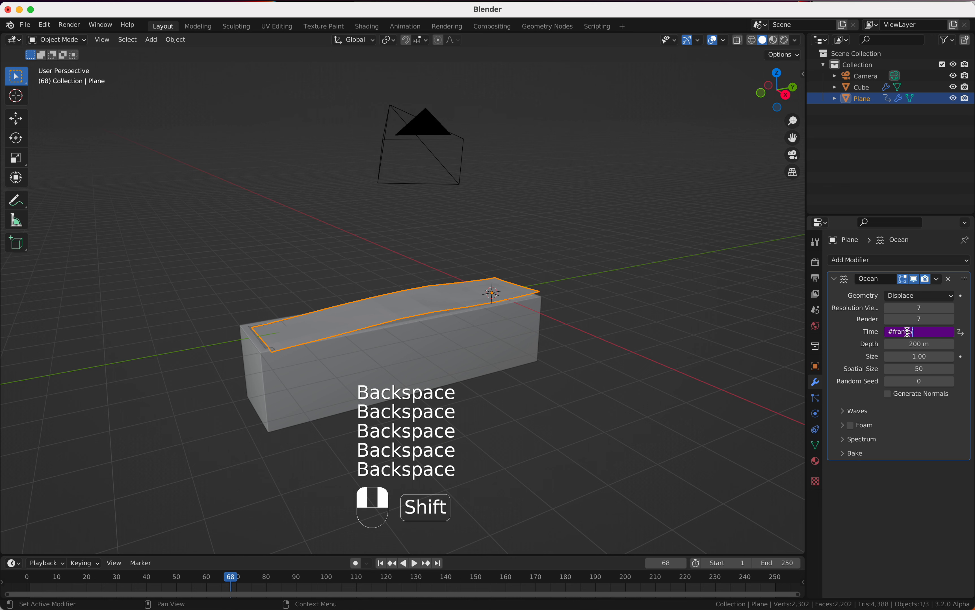
{"action": "type", "text": "/30"}
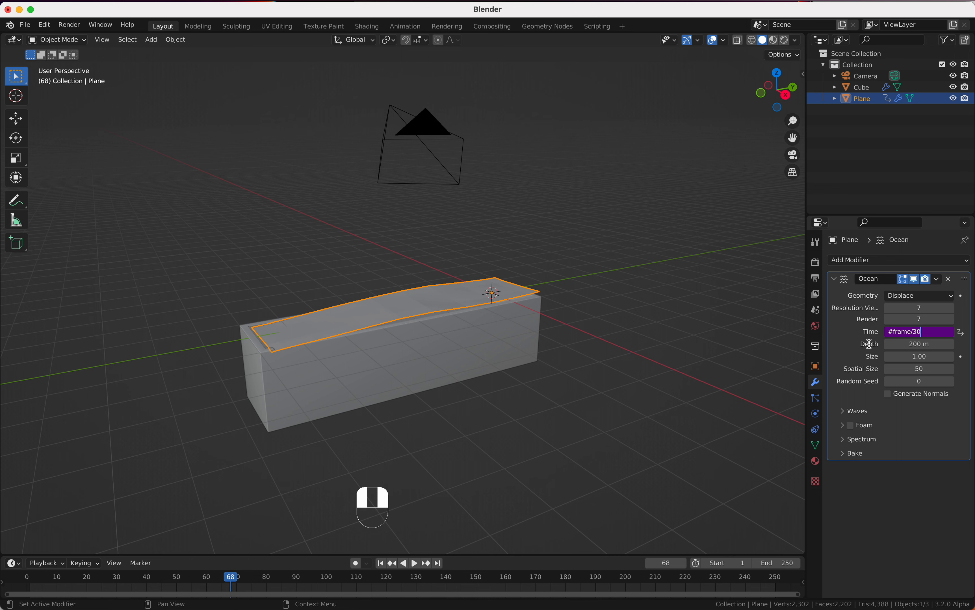
{"action": "key", "text": "space"}
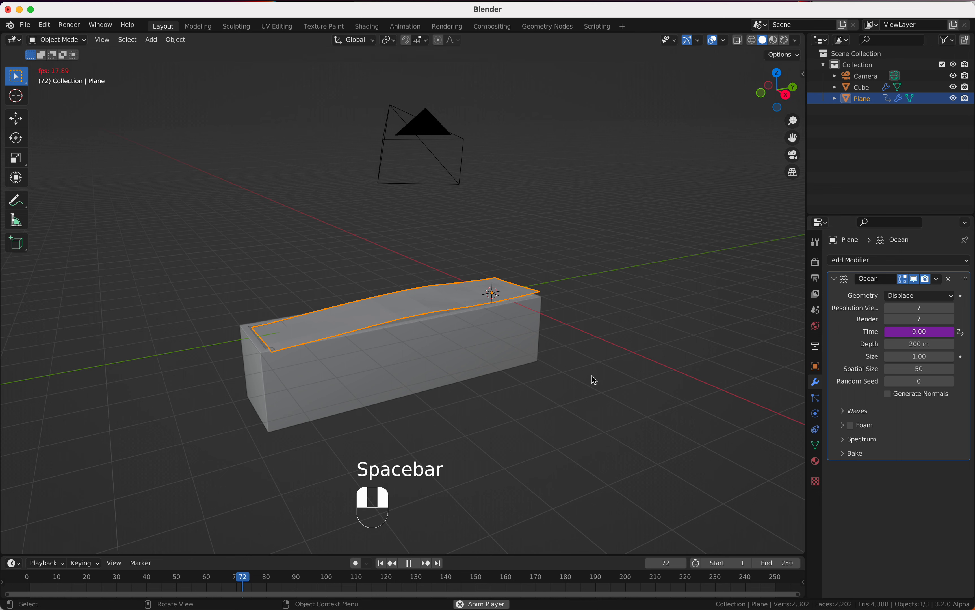
{"action": "key", "text": "space"}
Correct the Ocean Time expression to frame/30 without the # sign and play the animation to view the waves
{"action": "left_click", "coordinate": [897, 329]}
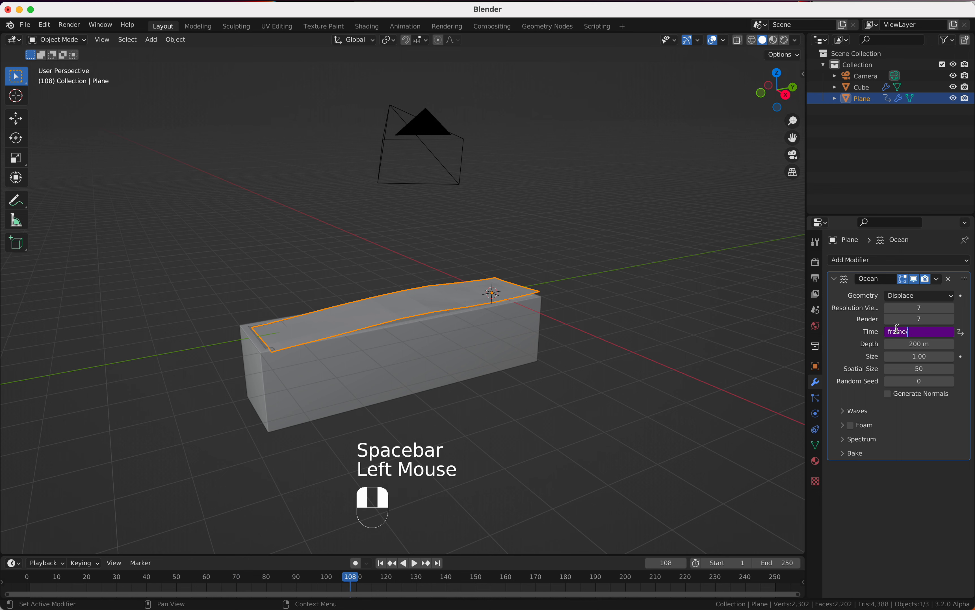
{"action": "key", "text": "Return"}
{"action": "key", "text": "space"}
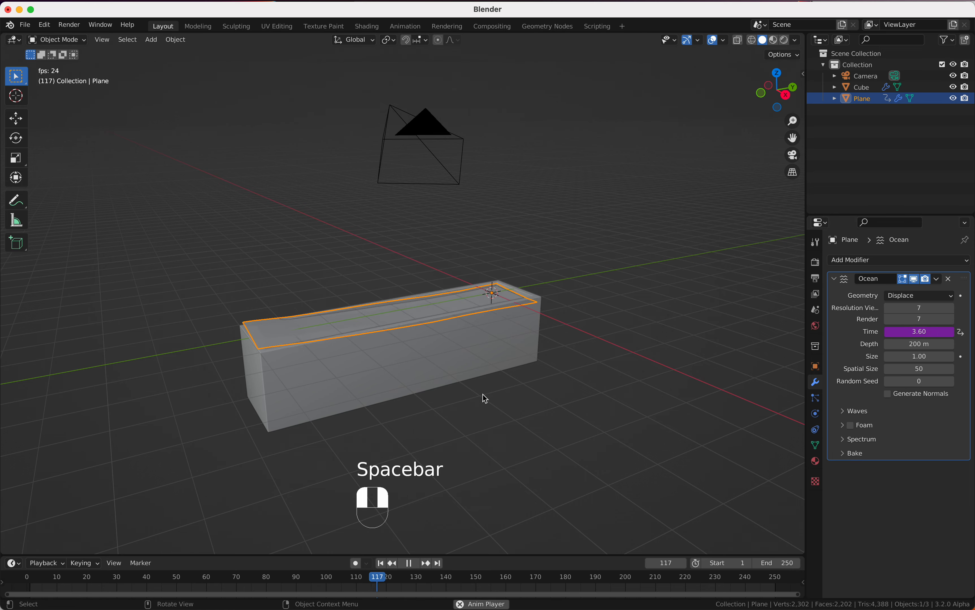
{"action": "scroll", "coordinate": [468, 317], "scroll_direction": "left", "scroll_amount": 5}
{"action": "scroll", "coordinate": [467, 317], "scroll_direction": "up", "scroll_amount": 2}
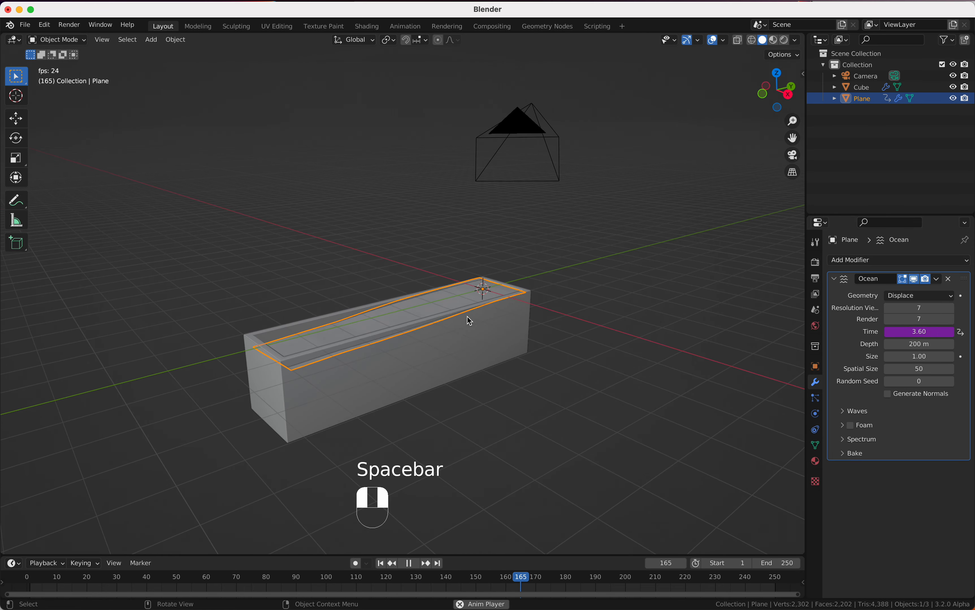
{"action": "scroll", "coordinate": [468, 317], "scroll_direction": "up", "scroll_amount": 5}
{"action": "scroll", "coordinate": [468, 317], "scroll_direction": "down", "scroll_amount": 5}
{"action": "scroll", "coordinate": [467, 317], "scroll_direction": "right", "scroll_amount": 4}
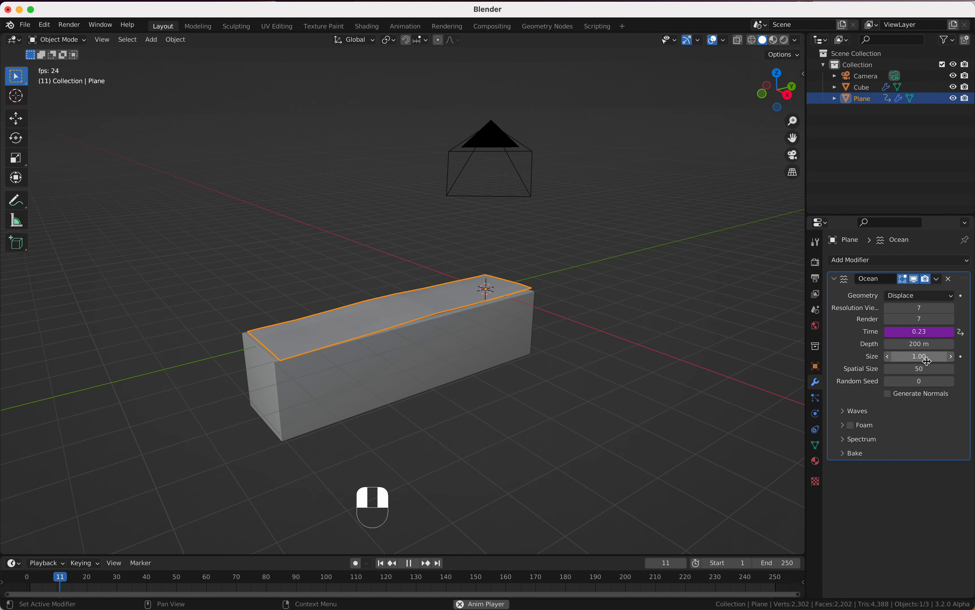
Expand the Ocean modifier's wave settings and set its Spatial Size to 15
{"action": "scroll", "coordinate": [483, 320], "scroll_direction": "down", "scroll_amount": 3}
{"action": "left_click", "coordinate": [897, 409]}
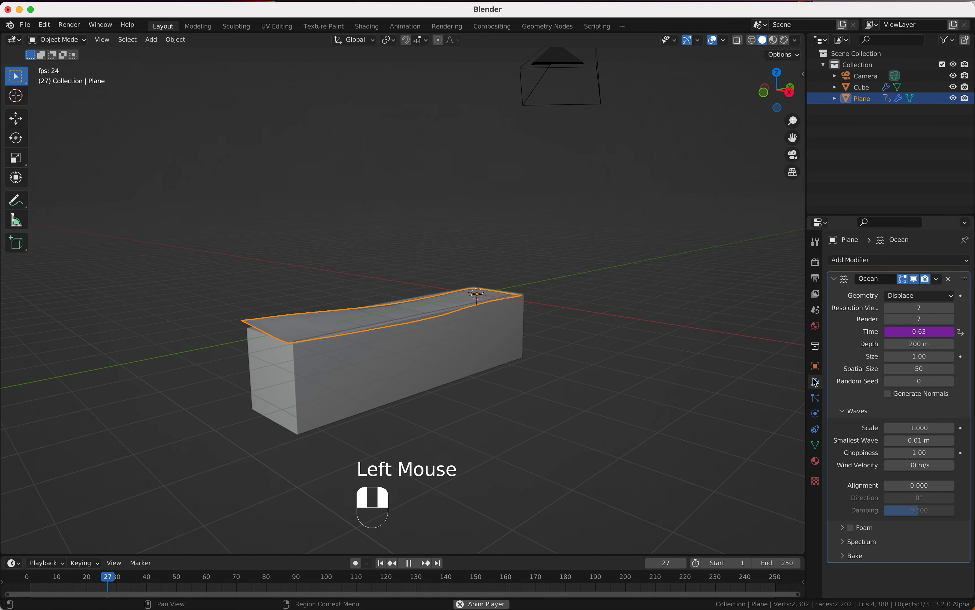
{"action": "left_click", "coordinate": [906, 370]}
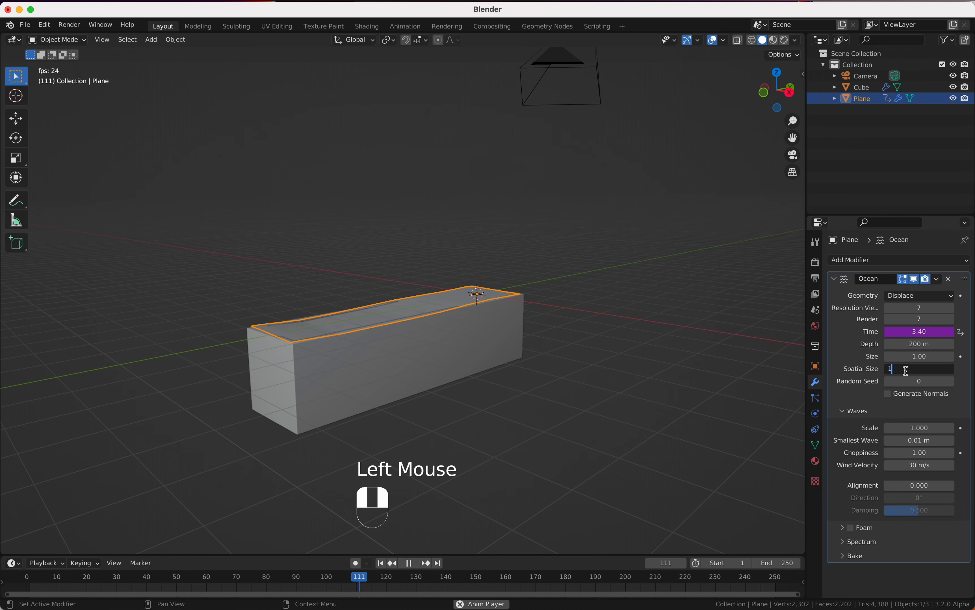
{"action": "type", "text": "15"}
{"action": "key", "text": "Return"}
Try wave scales of 0.15 and 0.3 in the Ocean modifier while the animation plays
{"action": "left_click", "coordinate": [918, 428]}
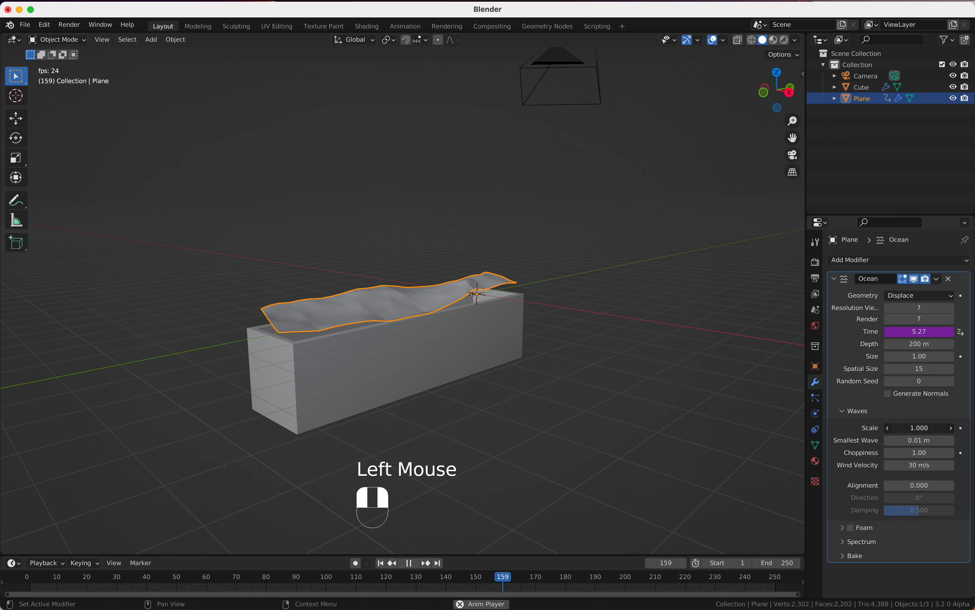
{"action": "type", "text": ".15"}
{"action": "key", "text": "Return"}
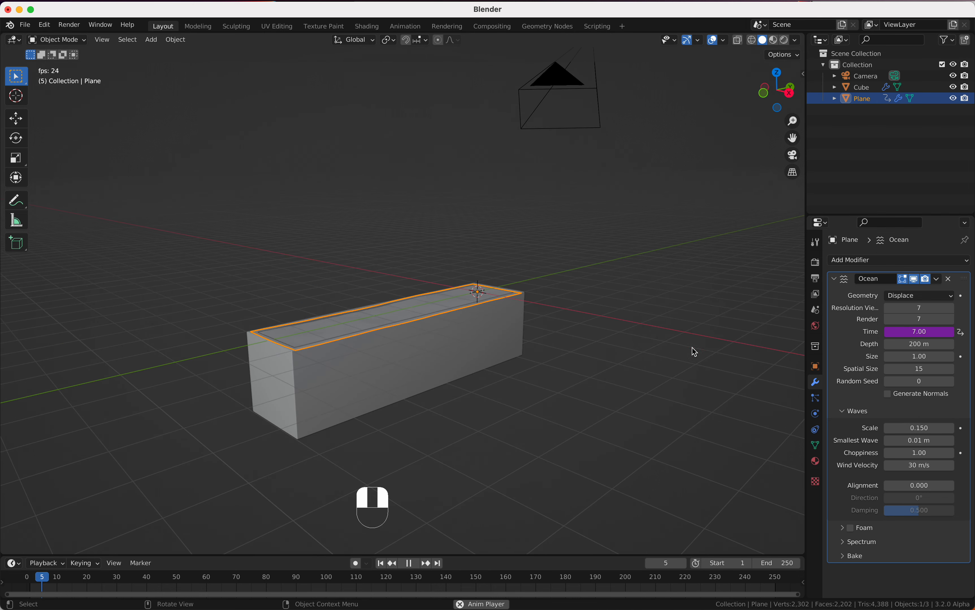
{"action": "left_click", "coordinate": [923, 429]}
{"action": "type", "text": ".3"}
{"action": "key", "text": "Return"}
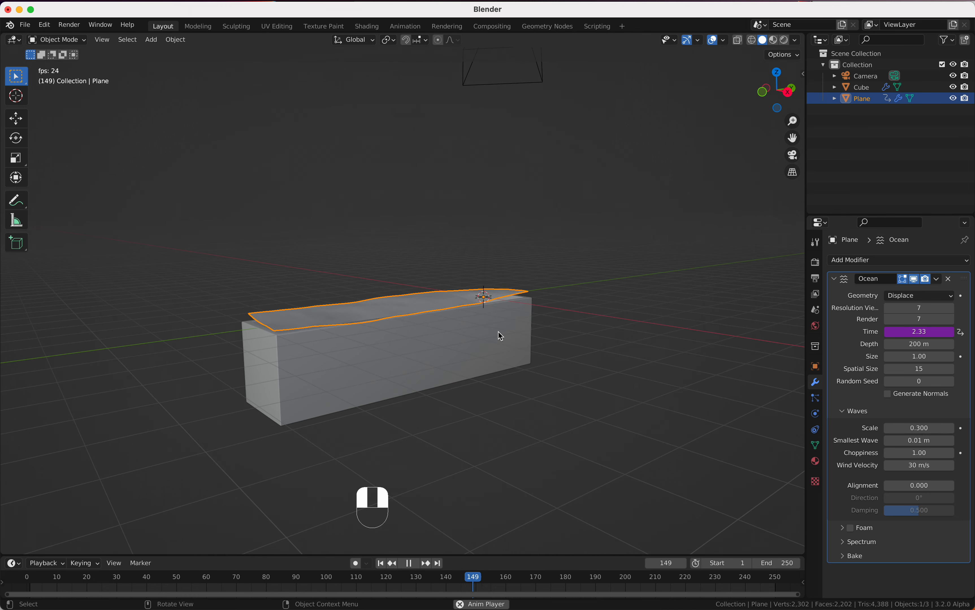
Lower the plane about 0.2 m in total along Z into the pool and set the Ocean wave scale to 0.2
{"action": "key", "text": "g"}
{"action": "key", "text": "z"}
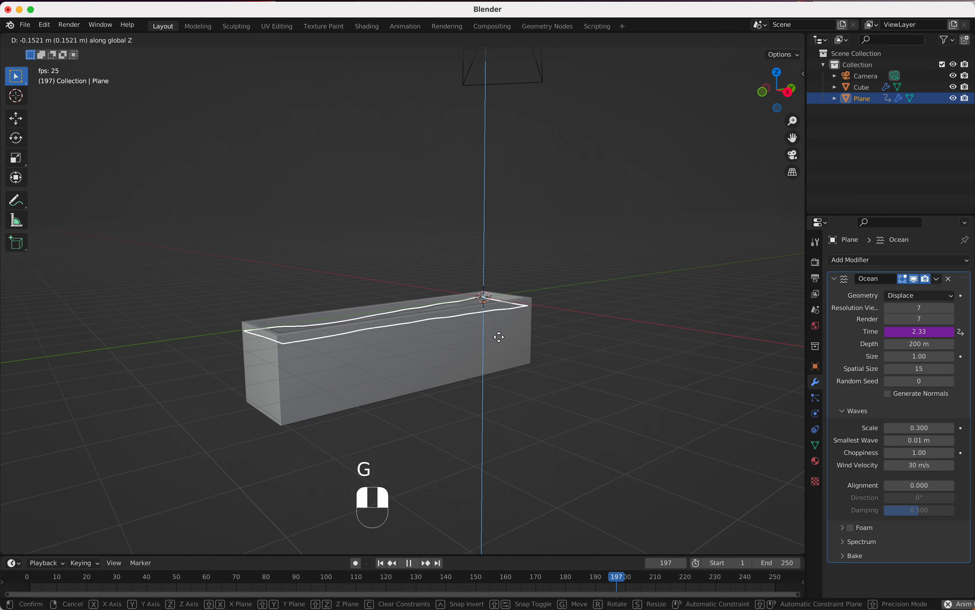
{"action": "left_click", "coordinate": [502, 342]}
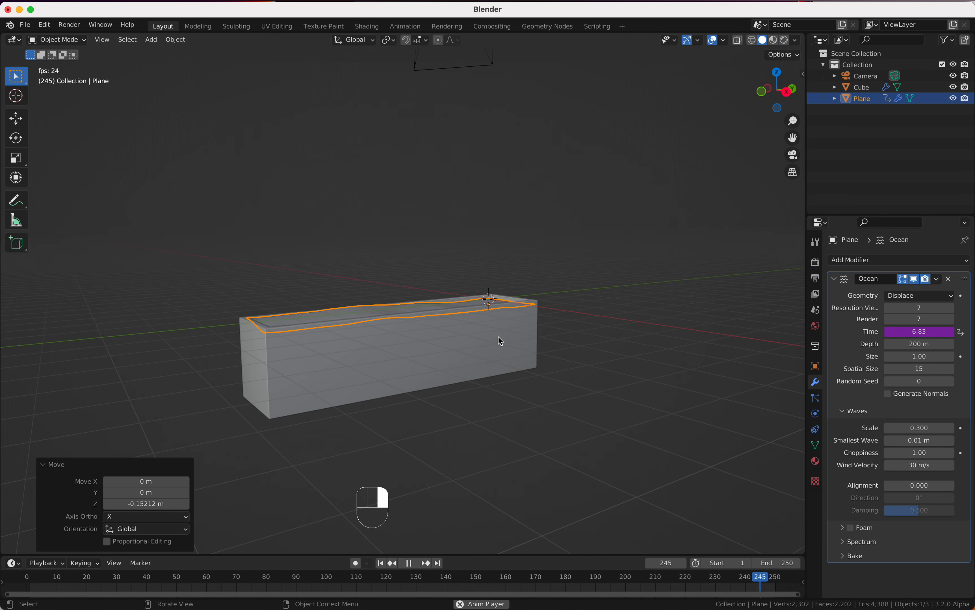
{"action": "key", "text": "g"}
{"action": "key", "text": "z"}
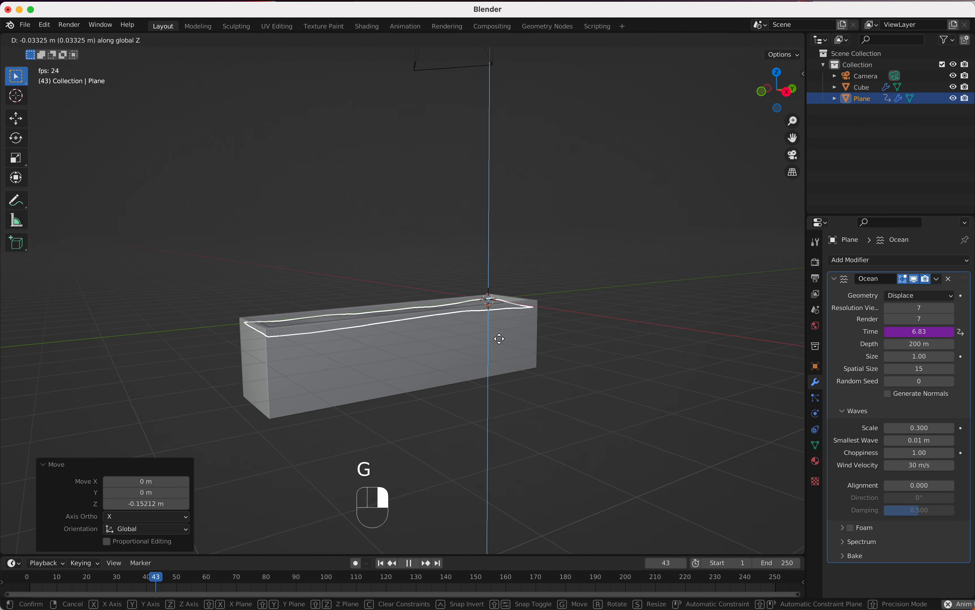
{"action": "left_click", "coordinate": [502, 344]}
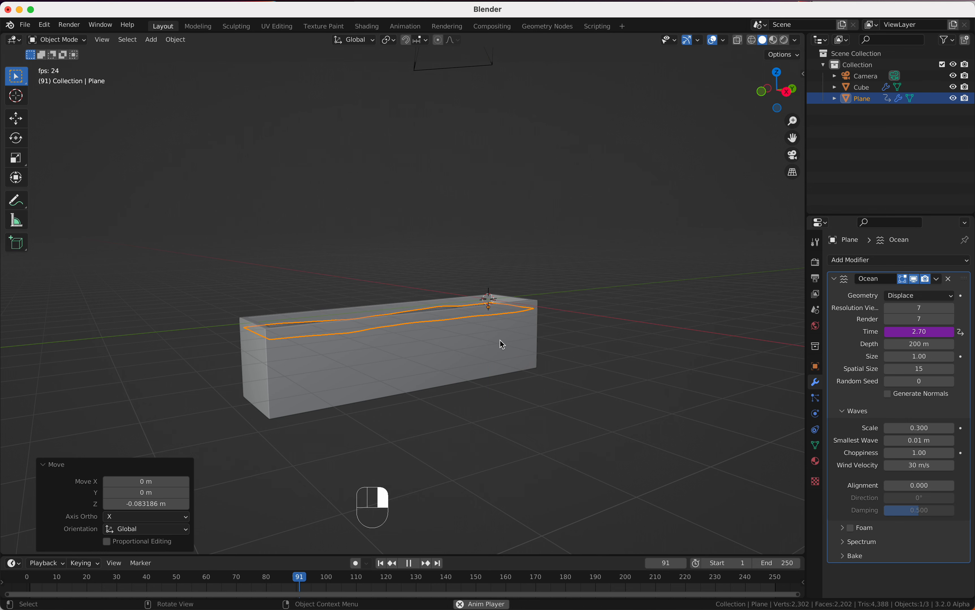
{"action": "key", "text": "g"}
{"action": "key", "text": "z"}
{"action": "left_click", "coordinate": [500, 338]}
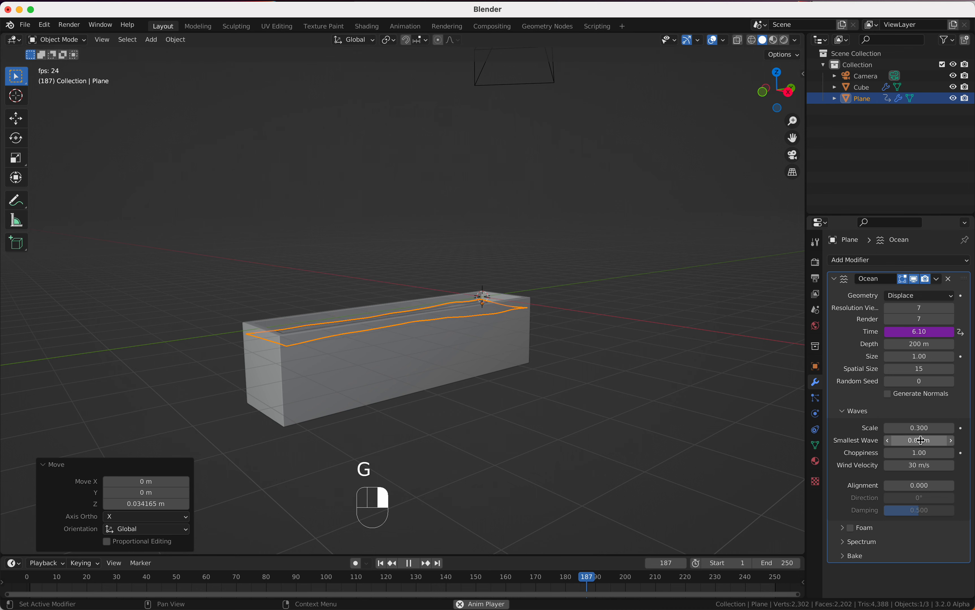
{"action": "left_click_drag", "start_coordinate": [888, 432], "coordinate": [888, 432]}
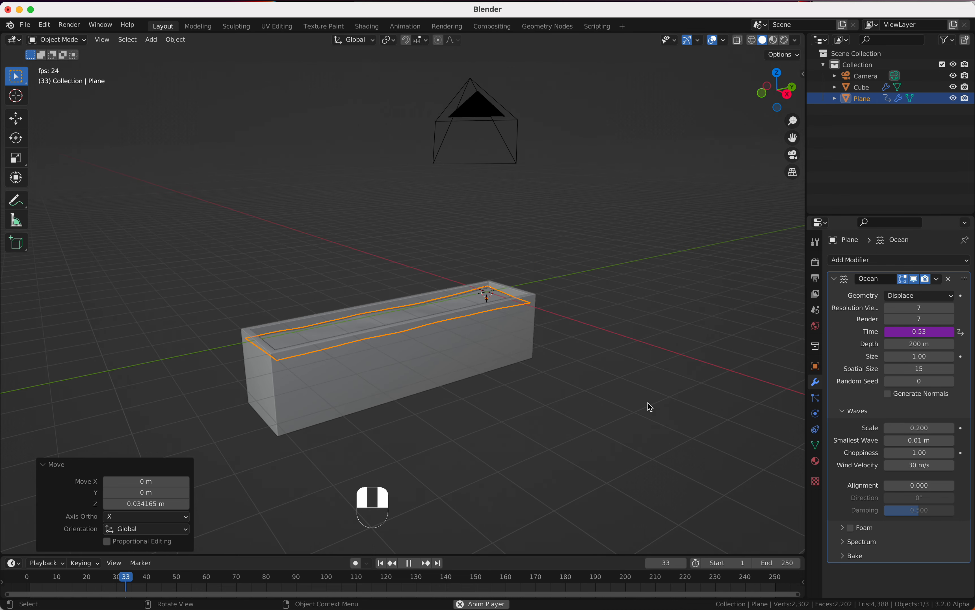
{"action": "scroll", "coordinate": [668, 308], "scroll_direction": "left", "scroll_amount": 5}
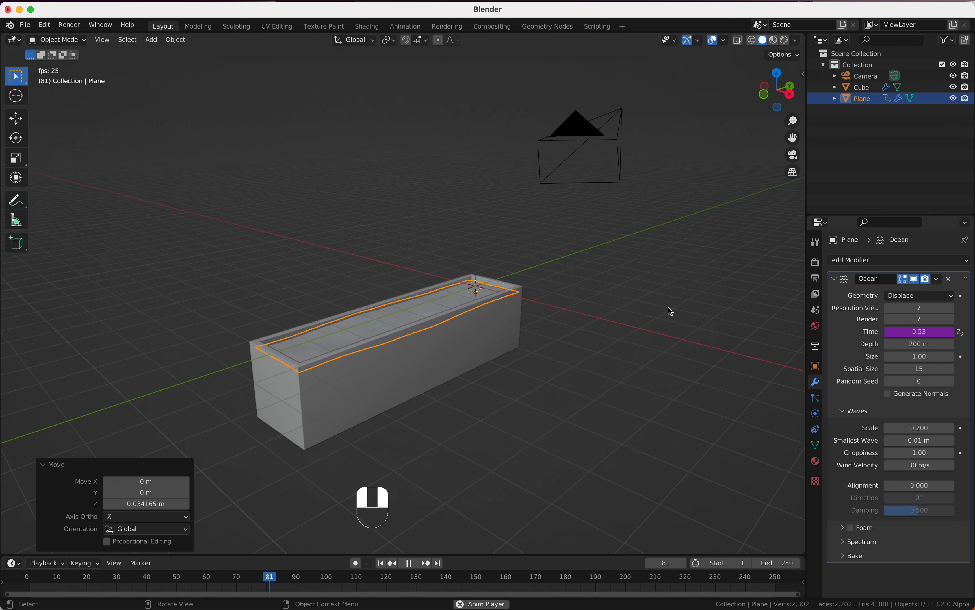
Create a new material for the plane and bring its shader nodes into view in the Shading workspace
{"action": "left_click", "coordinate": [819, 462]}
{"action": "left_click", "coordinate": [873, 308]}
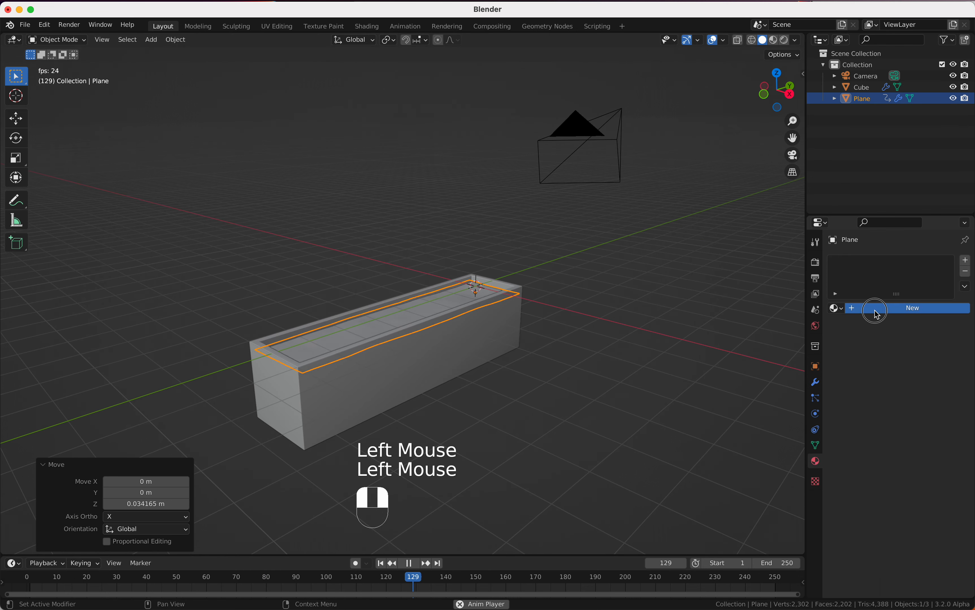
{"action": "left_click", "coordinate": [367, 27]}
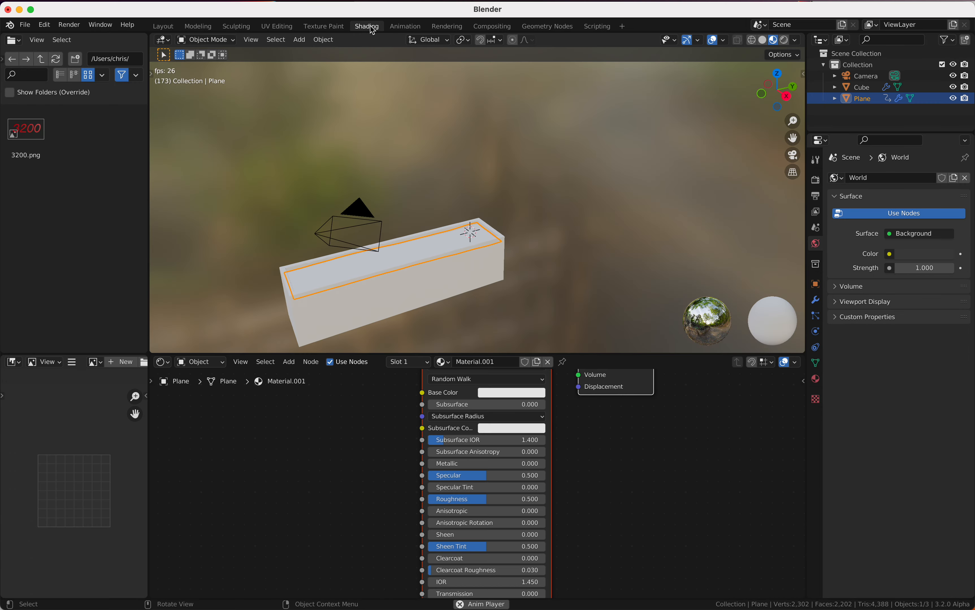
{"action": "scroll", "coordinate": [525, 199], "scroll_direction": "down", "scroll_amount": 5, "text": "shift"}
{"action": "scroll", "coordinate": [524, 198], "scroll_direction": "left", "scroll_amount": 5}
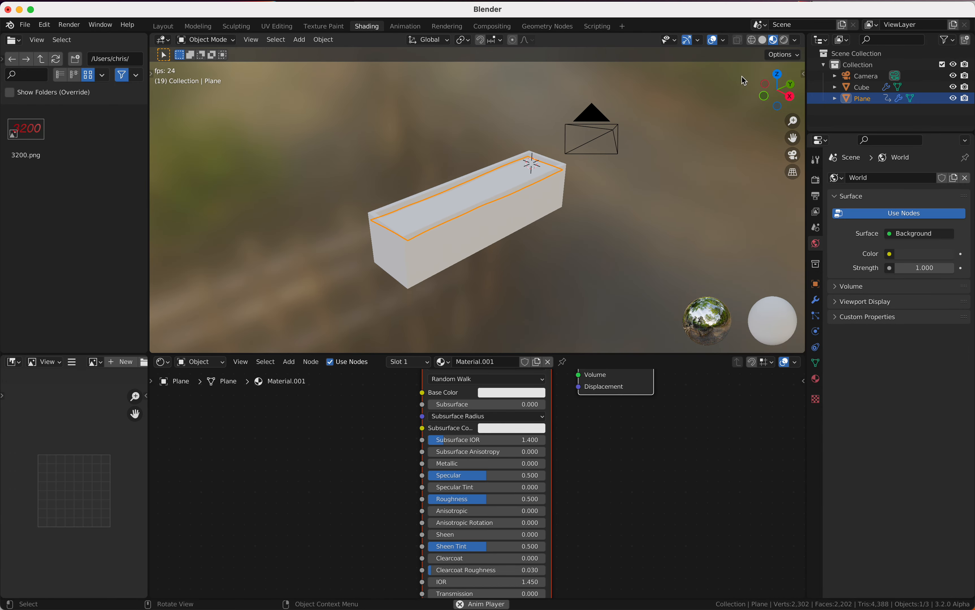
{"action": "scroll", "coordinate": [650, 141], "scroll_direction": "down", "scroll_amount": 5}
{"action": "scroll", "coordinate": [650, 142], "scroll_direction": "up", "scroll_amount": 5}
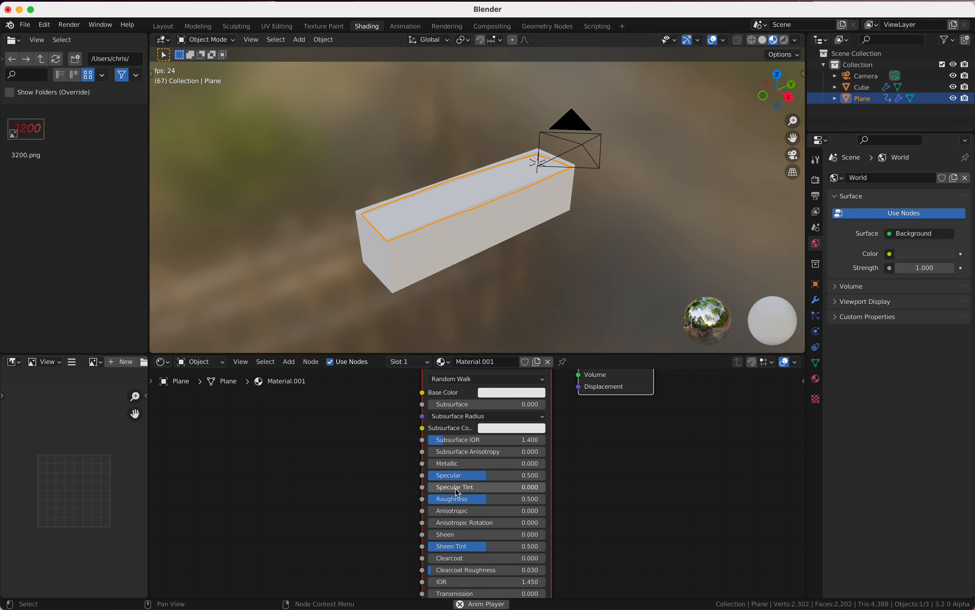
{"action": "scroll", "coordinate": [458, 493], "scroll_direction": "up", "scroll_amount": 5}
{"action": "scroll", "coordinate": [481, 466], "scroll_direction": "down", "scroll_amount": 5}
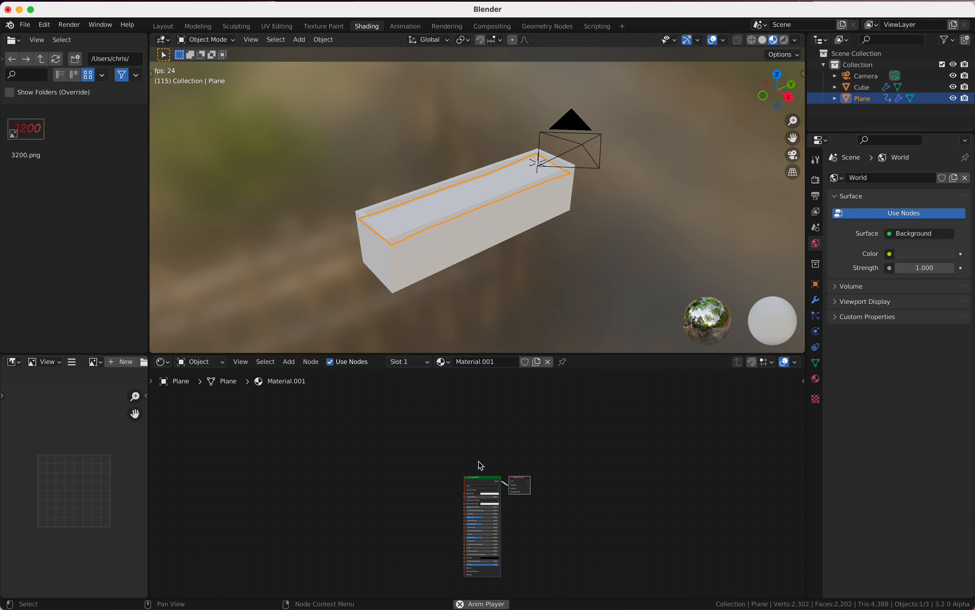
Replace the plane material's Principled BSDF with a Glass BSDF connected to the Material Output's Surface
{"action": "scroll", "coordinate": [481, 466], "scroll_direction": "down", "scroll_amount": 3}
{"action": "scroll", "coordinate": [482, 433], "scroll_direction": "up", "scroll_amount": 5, "text": "ctrl"}
{"action": "key", "text": "x"}
{"action": "key", "text": "shift+a"}
{"action": "left_click", "coordinate": [454, 411]}
{"action": "type", "text": "gla"}
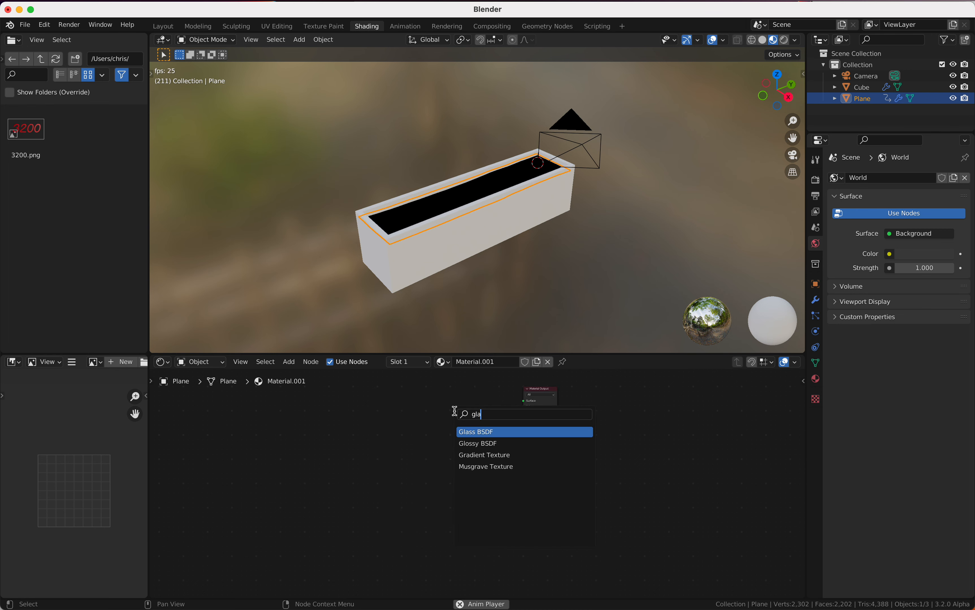
{"action": "key", "text": "Return"}
{"action": "left_click_drag", "start_coordinate": [488, 421], "coordinate": [553, 406]}
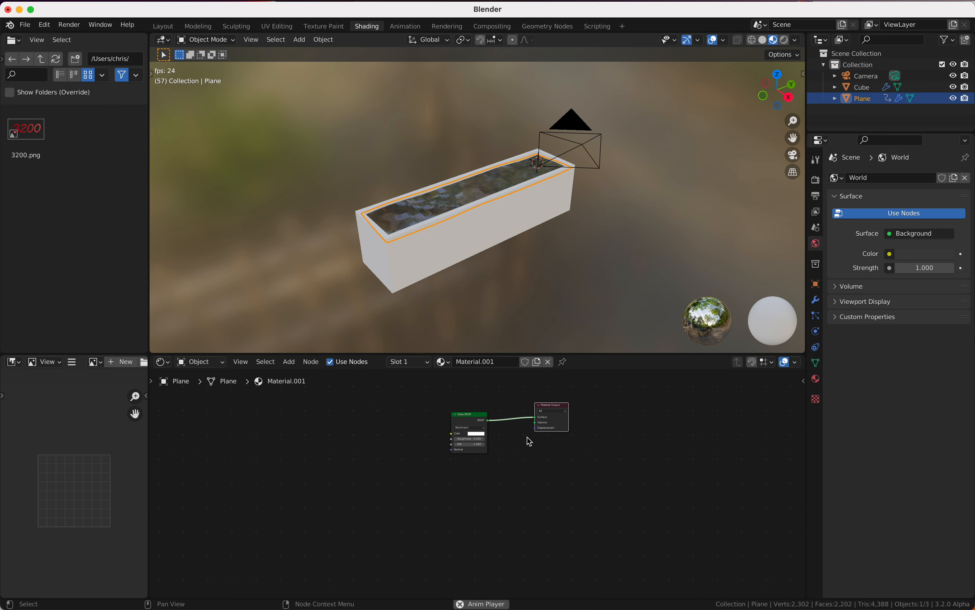
Examine the glass water surface in the pool from different angles while the animation plays
{"action": "right_click", "coordinate": [484, 186]}
{"action": "left_click", "coordinate": [484, 187]}
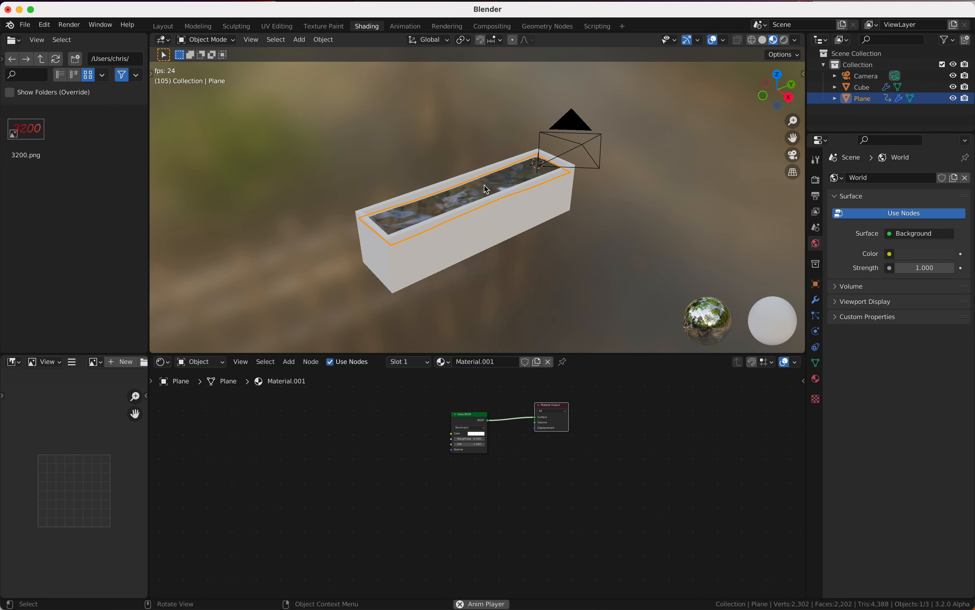
{"action": "scroll", "coordinate": [478, 199], "scroll_direction": "down", "scroll_amount": 5}
{"action": "scroll", "coordinate": [478, 199], "scroll_direction": "up", "scroll_amount": 4}
{"action": "scroll", "coordinate": [478, 198], "scroll_direction": "up", "scroll_amount": 3, "text": "ctrl"}
{"action": "scroll", "coordinate": [477, 198], "scroll_direction": "down", "scroll_amount": 4}
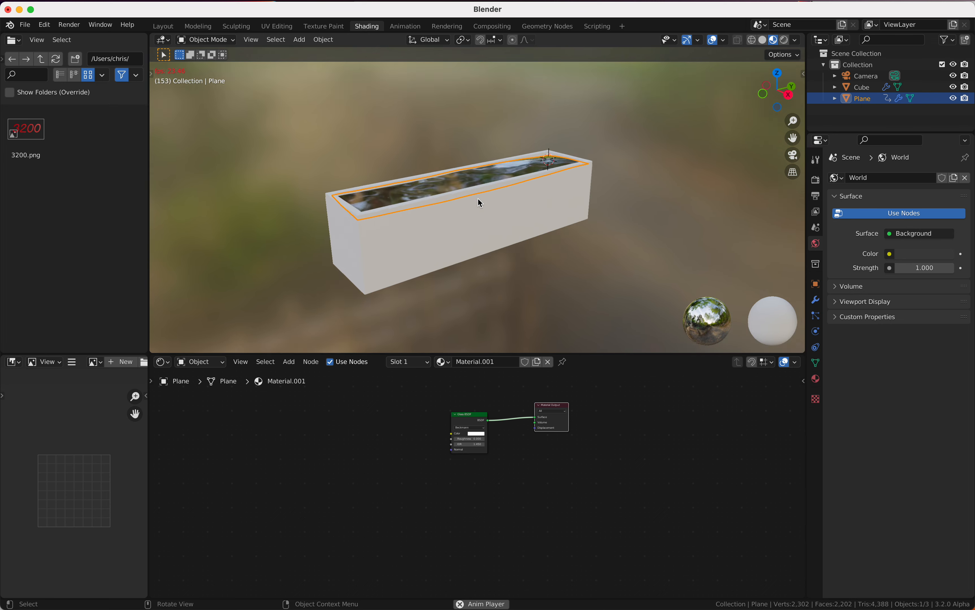
{"action": "scroll", "coordinate": [478, 199], "scroll_direction": "up", "scroll_amount": 2, "text": "ctrl"}
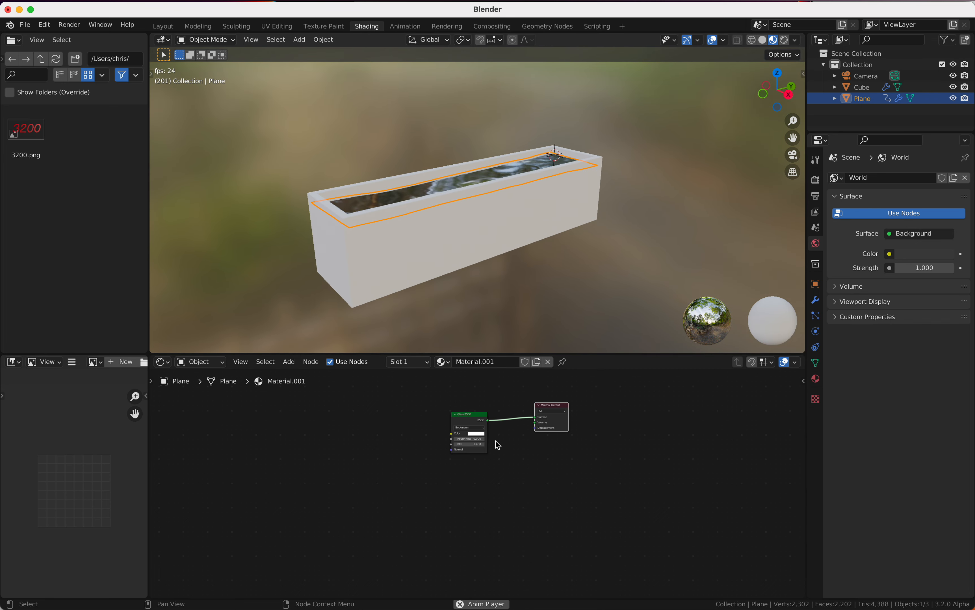
Add a Transparent BSDF node and place it below the Glass BSDF
{"action": "key", "text": "shift+a"}
{"action": "left_click", "coordinate": [484, 441]}
{"action": "type", "text": "tr"}
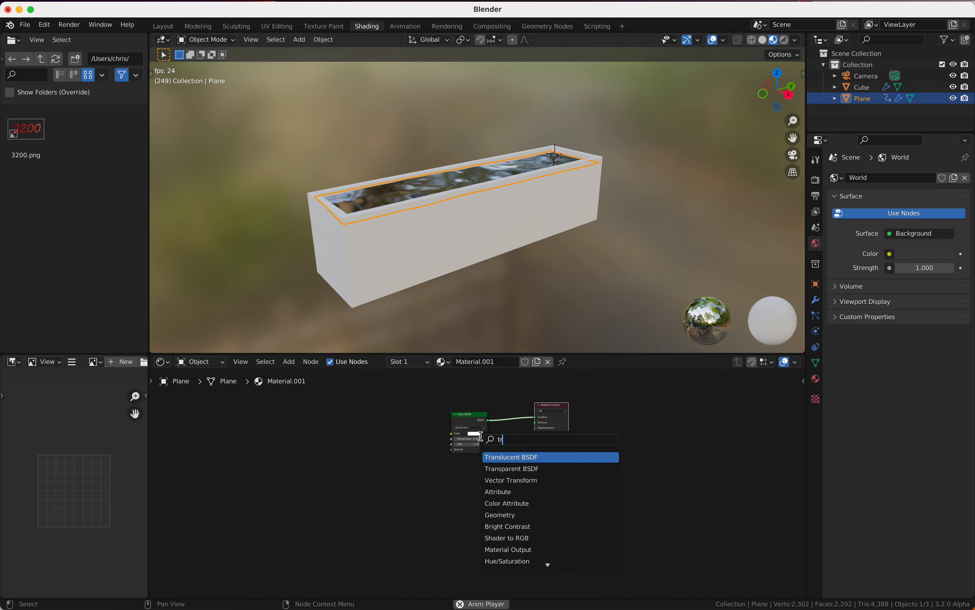
{"action": "key", "text": "Down"}
{"action": "key", "text": "Return"}
{"action": "left_click", "coordinate": [462, 470]}
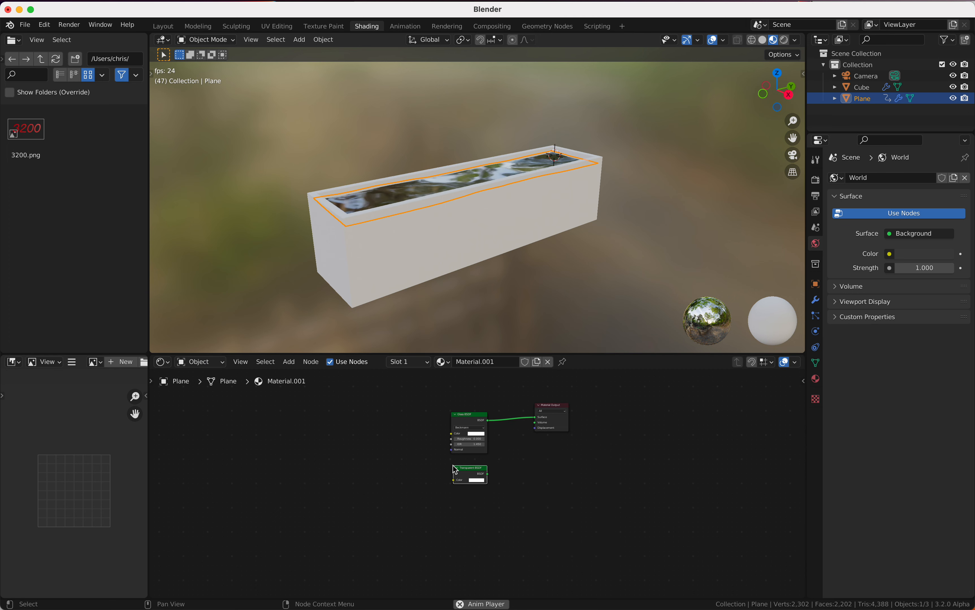
Combine the Glass and Transparent BSDFs in a Mix Shader and move the Material Output beyond it
{"action": "left_click", "coordinate": [465, 420]}
{"action": "right_click_drag", "start_coordinate": [465, 422], "coordinate": [472, 473], "text": "ctrl+shift"}
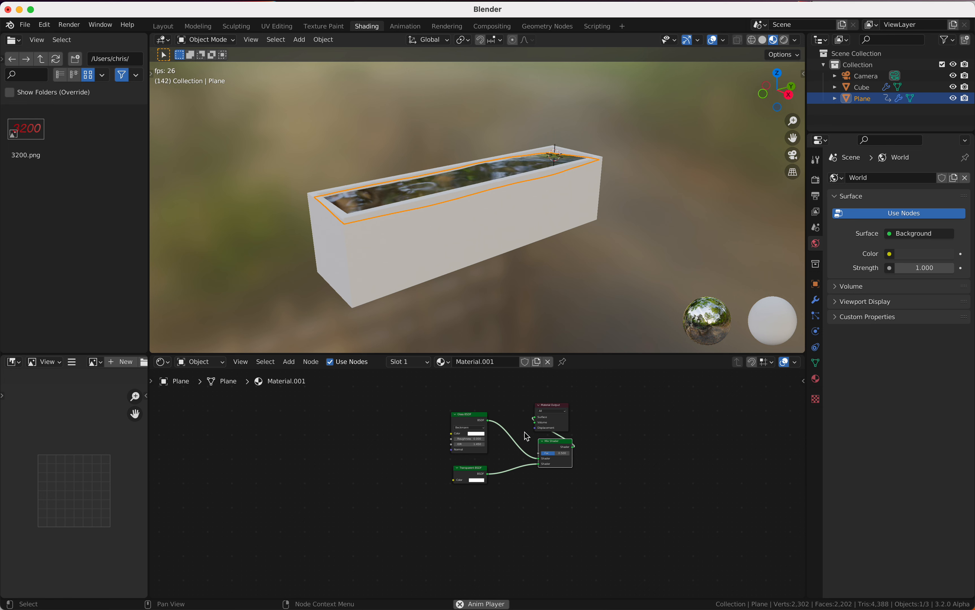
{"action": "left_click_drag", "start_coordinate": [628, 421], "coordinate": [626, 432]}
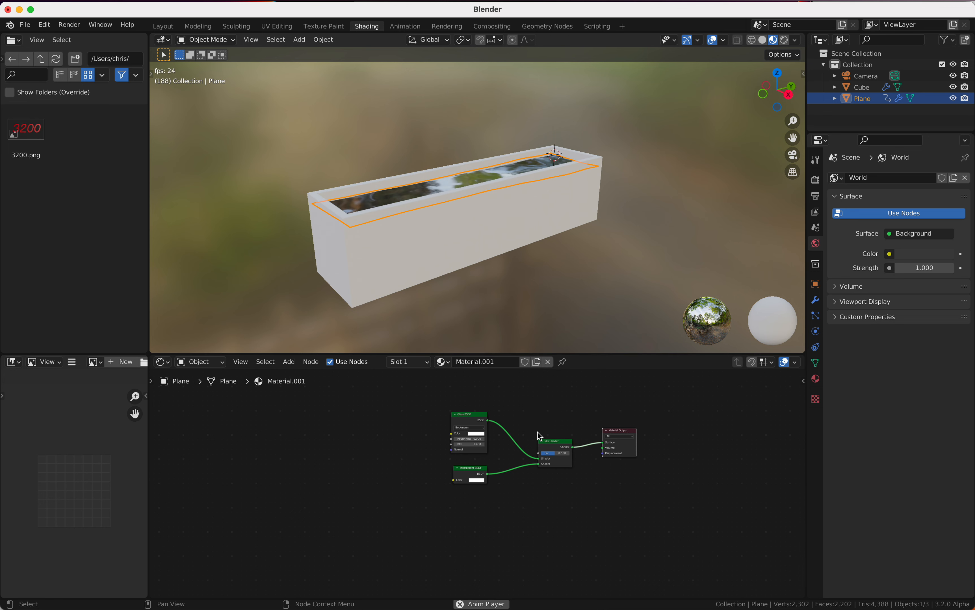
Add a Light Path node above and beside the Glass BSDF in the water material
{"action": "scroll", "coordinate": [536, 433], "scroll_direction": "up", "scroll_amount": 3}
{"action": "key", "text": "shift+a"}
{"action": "left_click", "coordinate": [435, 422]}
{"action": "type", "text": "li"}
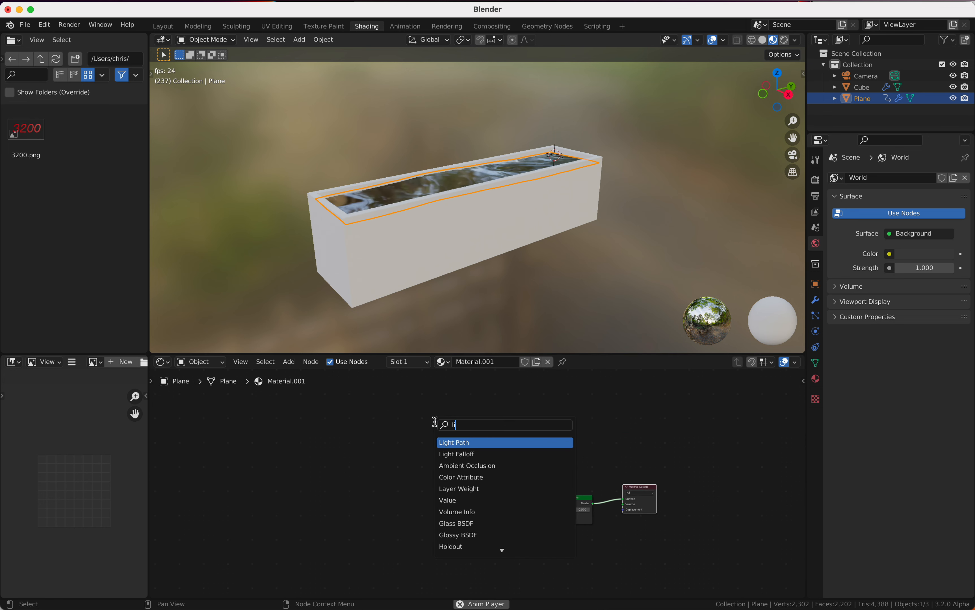
{"action": "key", "text": "Return"}
{"action": "left_click", "coordinate": [422, 392]}
Add a Maximum Math node fed by the Light Path's Is Shadow Ray and Is Reflection Ray, and connect it to the Mix Shader's Fac
{"action": "key", "text": "shift+a"}
{"action": "left_click", "coordinate": [502, 422]}
{"action": "type", "text": "add"}
{"action": "key", "text": "Return"}
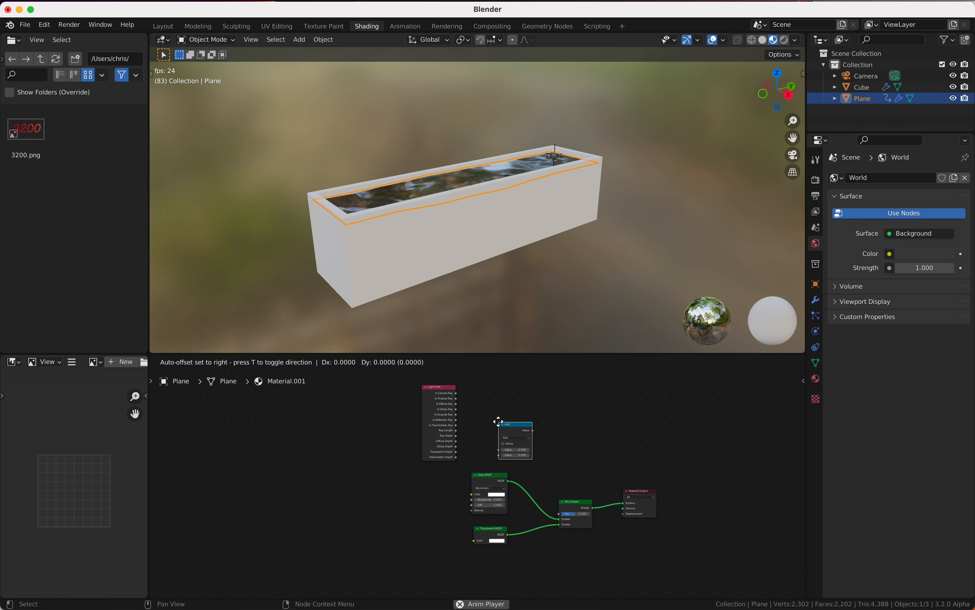
{"action": "left_click", "coordinate": [485, 399]}
{"action": "left_click", "coordinate": [505, 411]}
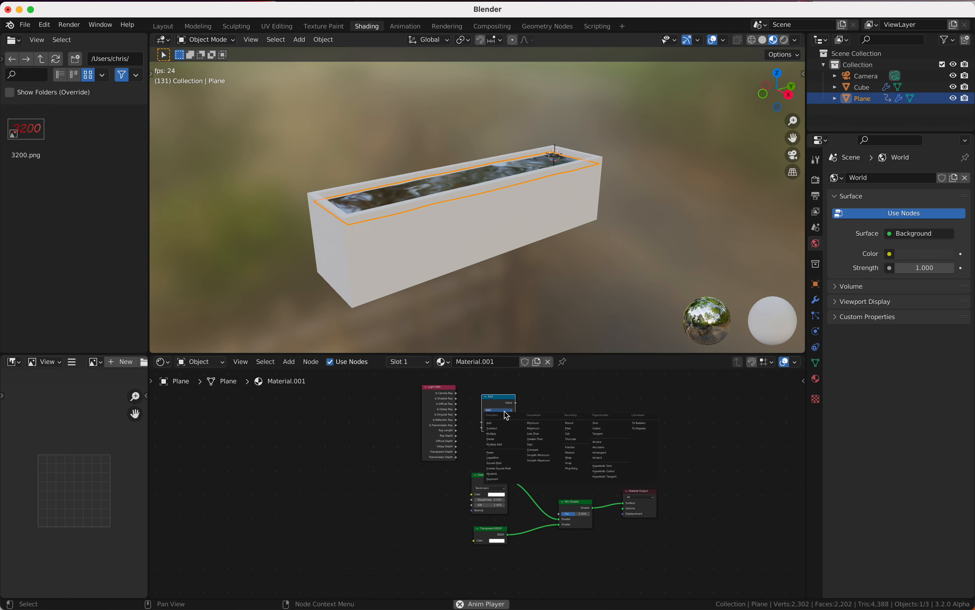
{"action": "left_click", "coordinate": [545, 429]}
{"action": "left_click_drag", "start_coordinate": [456, 398], "coordinate": [548, 474]}
{"action": "left_click_drag", "start_coordinate": [561, 518], "coordinate": [561, 517]}
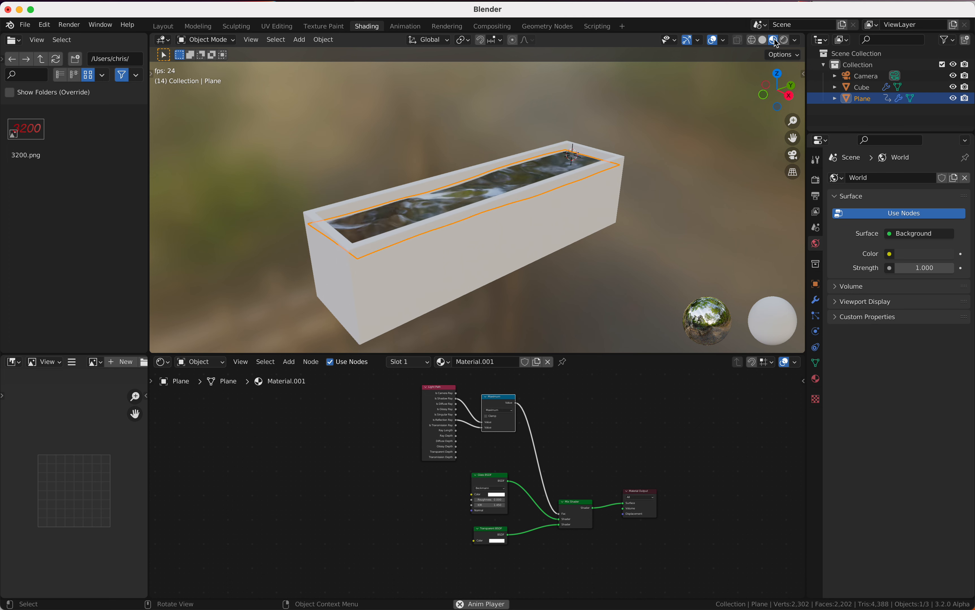
Switch the viewport to Rendered shading and create world nodes with the Easy HDRI add-on
{"action": "left_click", "coordinate": [785, 40]}
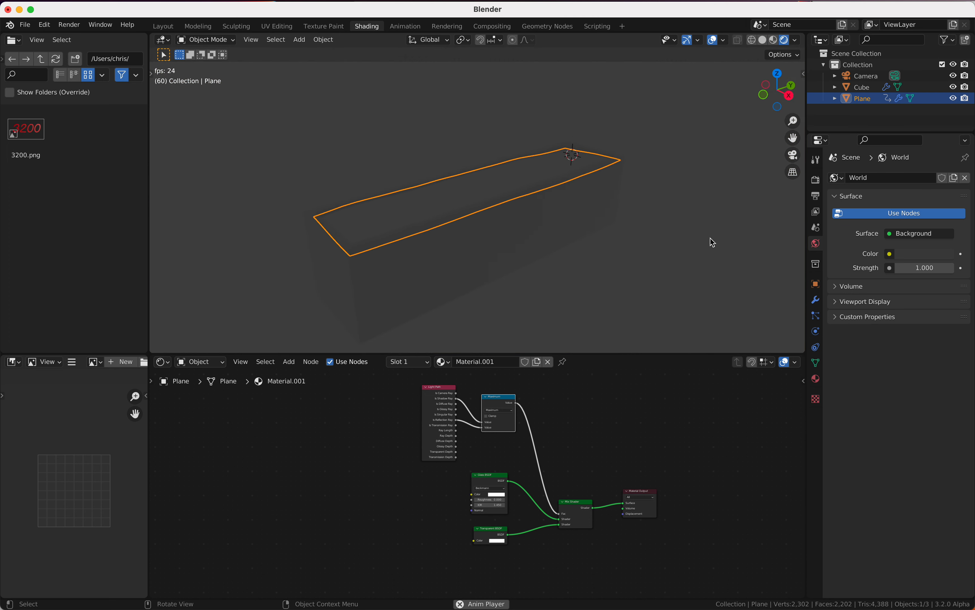
{"action": "key", "text": "n"}
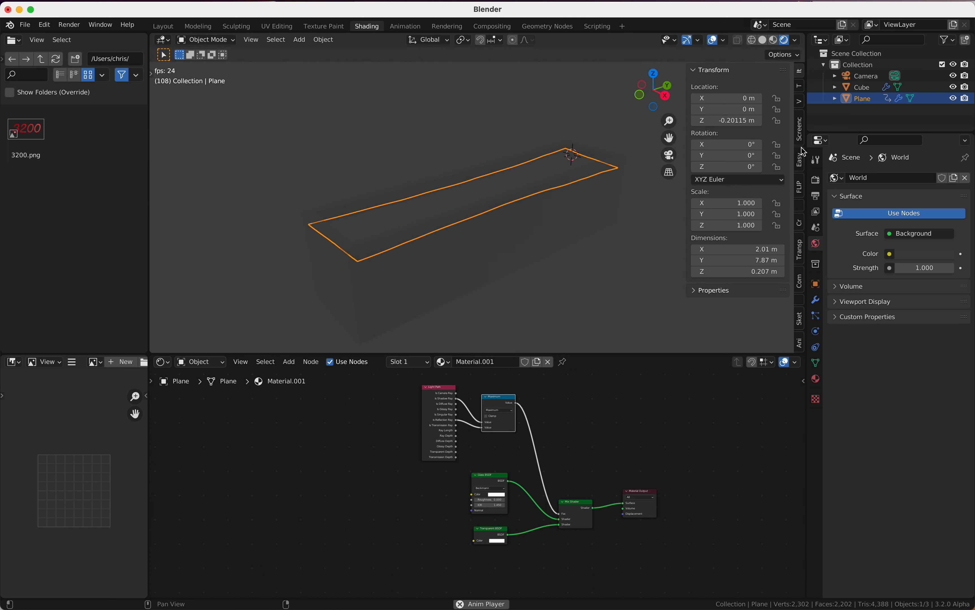
{"action": "left_click", "coordinate": [803, 150]}
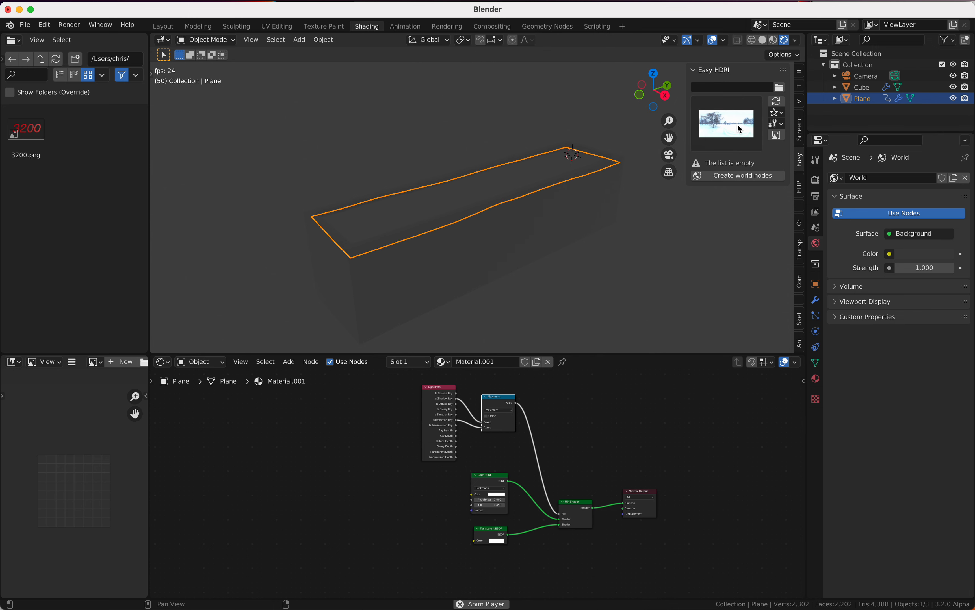
{"action": "left_click", "coordinate": [727, 176]}
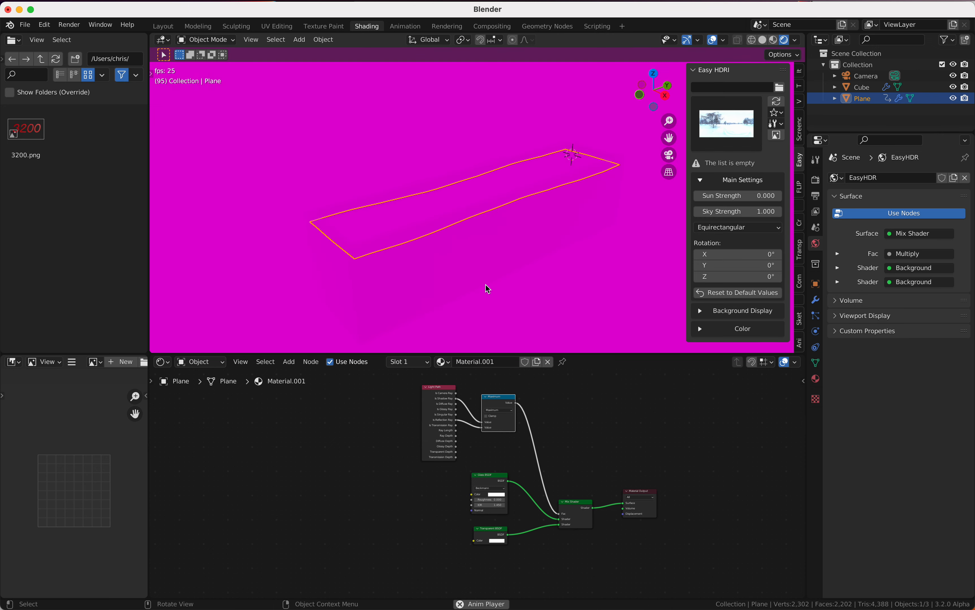
Load the HDRI folder into Easy HDRI and choose bell_park_pier_4k.exr as the environment image
{"action": "left_click", "coordinate": [780, 87]}
{"action": "left_click", "coordinate": [248, 371]}
{"action": "left_click", "coordinate": [616, 460]}
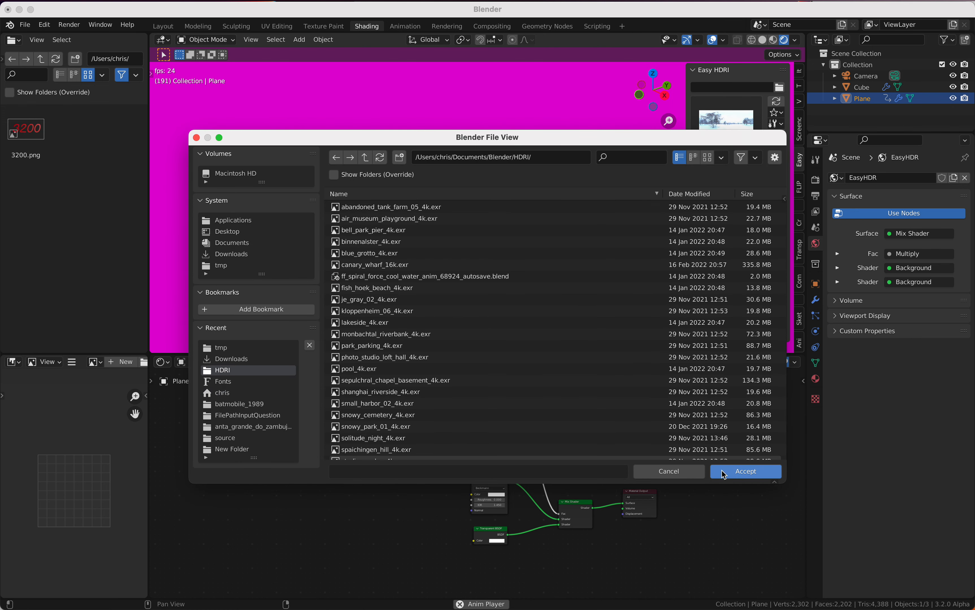
{"action": "left_click", "coordinate": [726, 472]}
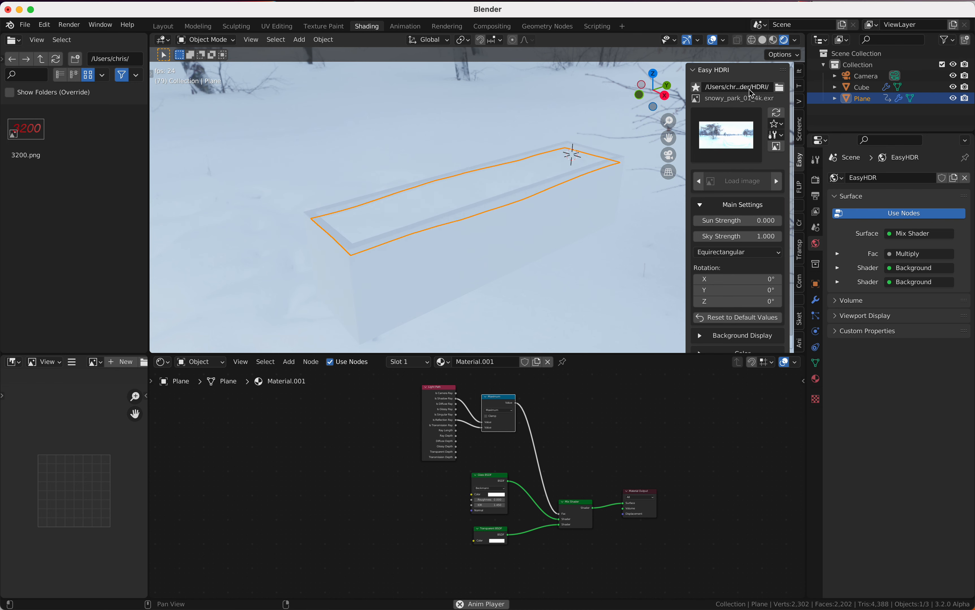
{"action": "left_click", "coordinate": [735, 141]}
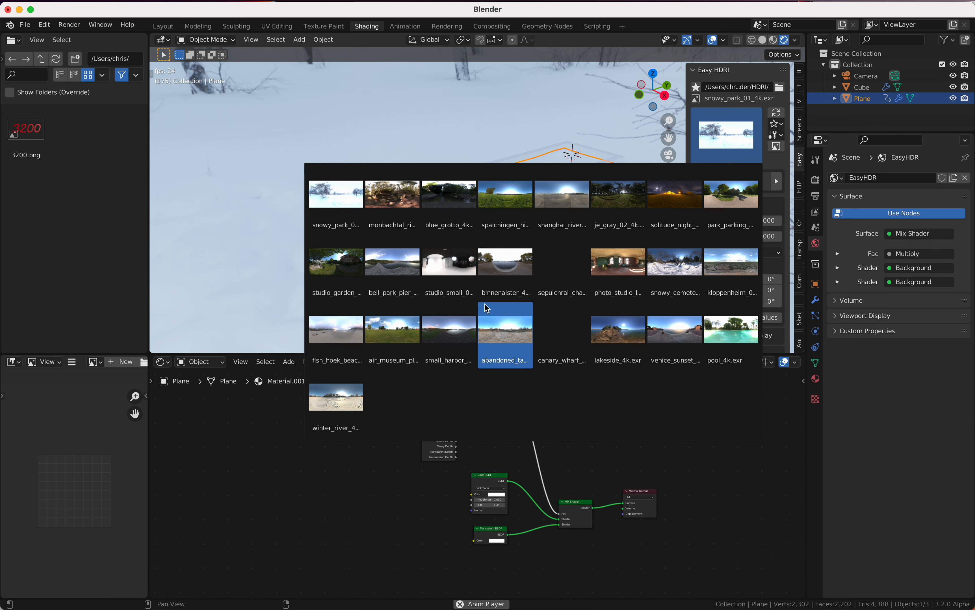
{"action": "left_click", "coordinate": [395, 261]}
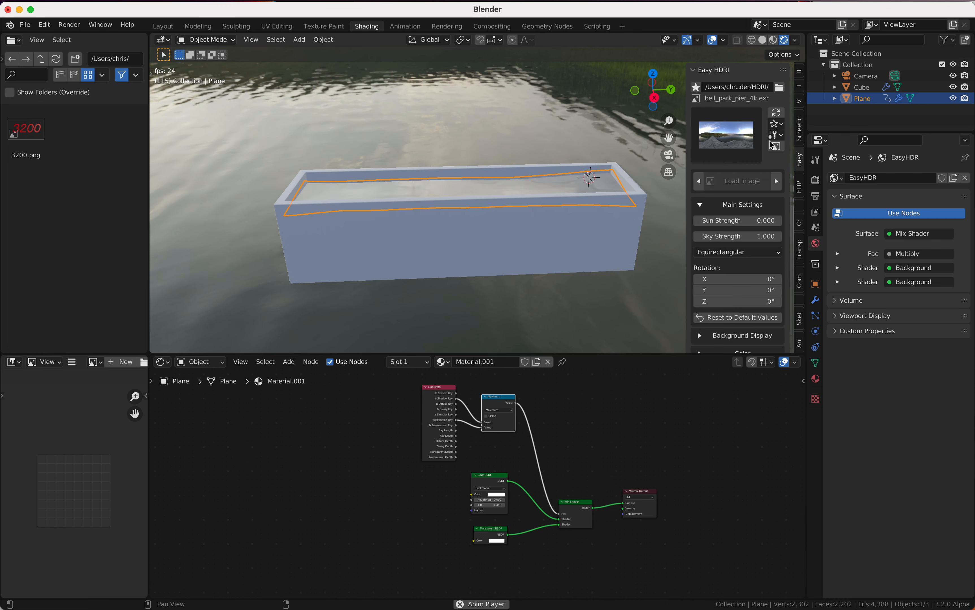
Set the environment's Z rotation to -335° and make the world background transparent in the render
{"action": "left_click", "coordinate": [776, 147]}
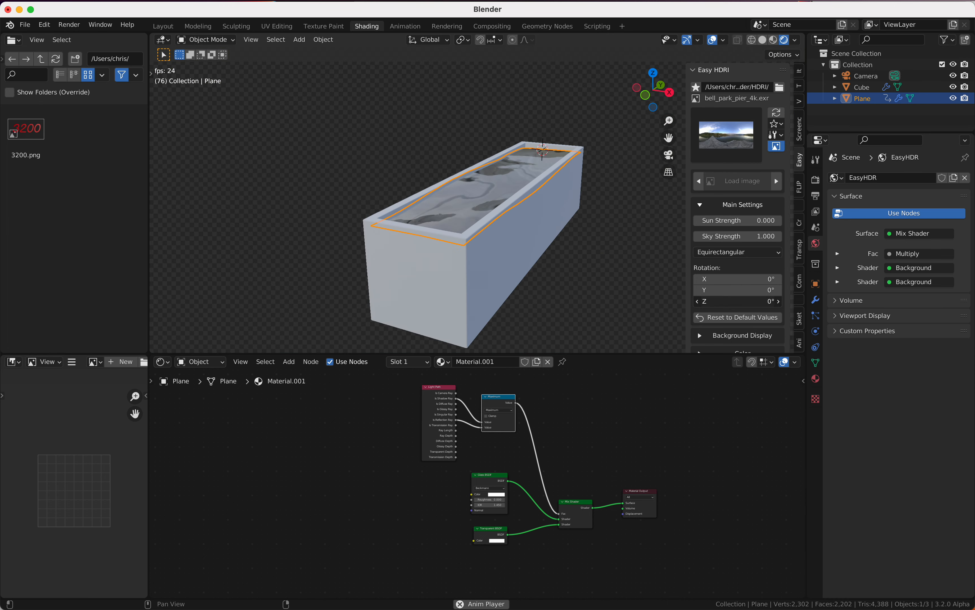
{"action": "mouse_move", "coordinate": [735, 301]}
{"action": "left_mouse_down"}
{"action": "mouse_move", "coordinate": [669, 302]}
{"action": "mouse_move", "coordinate": [750, 305]}
{"action": "mouse_move", "coordinate": [737, 305]}
{"action": "left_mouse_up"}
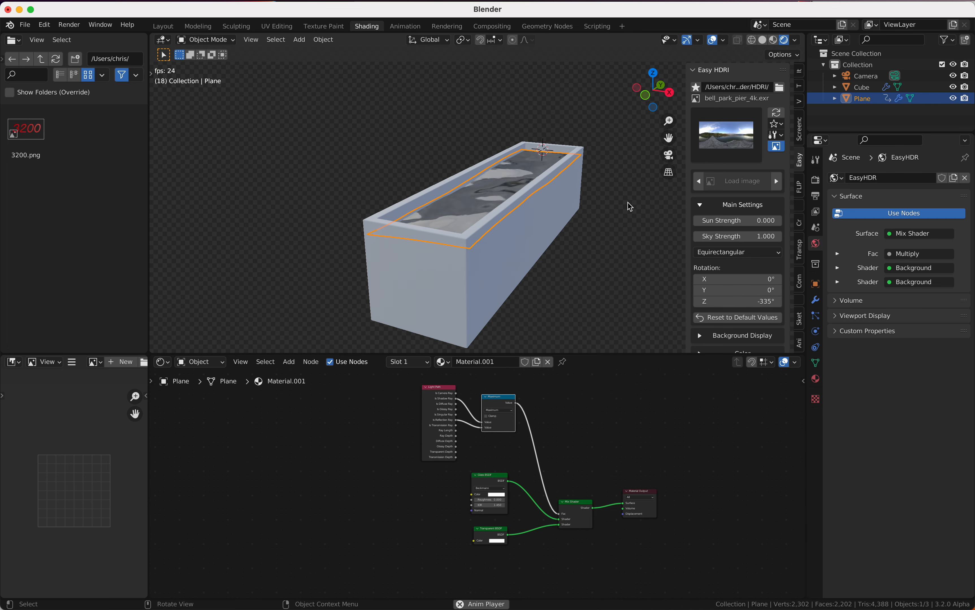
{"action": "left_click", "coordinate": [779, 148]}
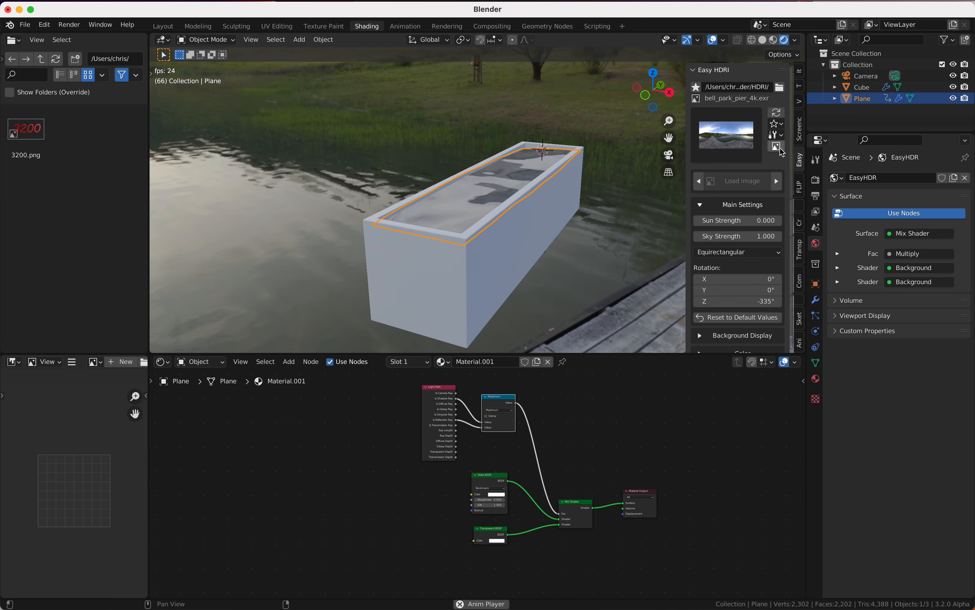
{"action": "left_click", "coordinate": [780, 148]}
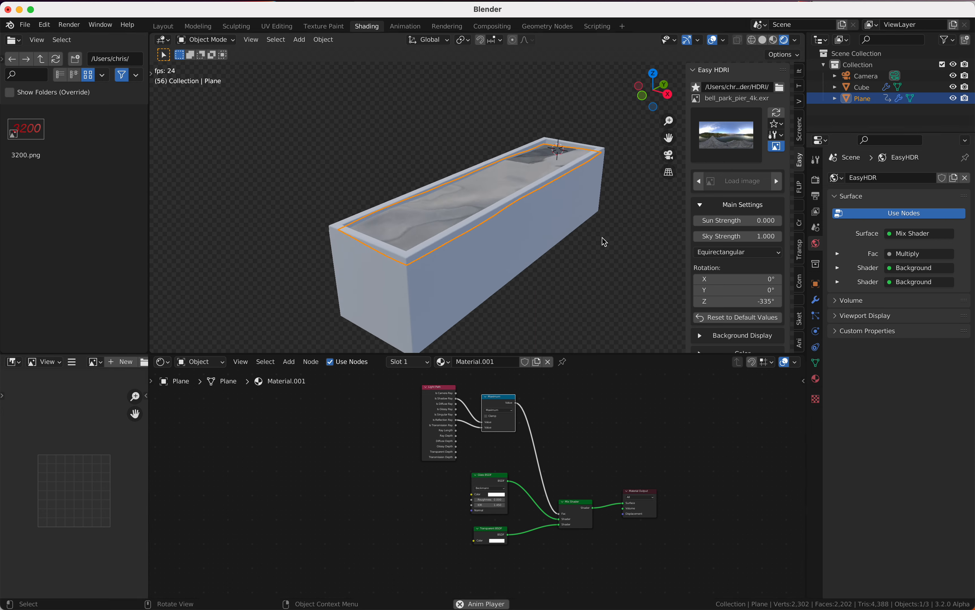
Reduce the pool basin material's Roughness to 0
{"action": "left_click", "coordinate": [522, 224]}
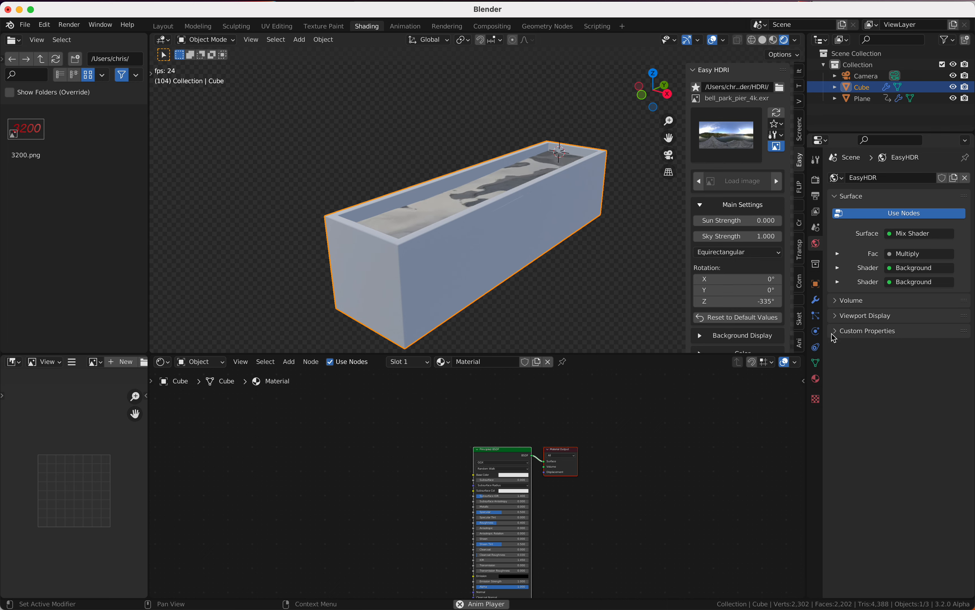
{"action": "left_click", "coordinate": [817, 380]}
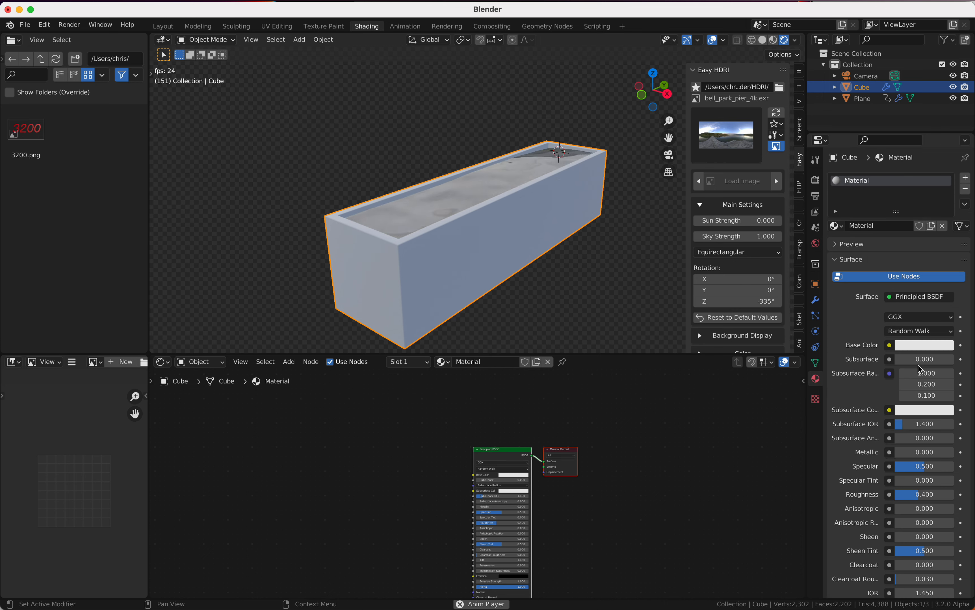
{"action": "scroll", "coordinate": [924, 454], "scroll_direction": "down", "scroll_amount": 2}
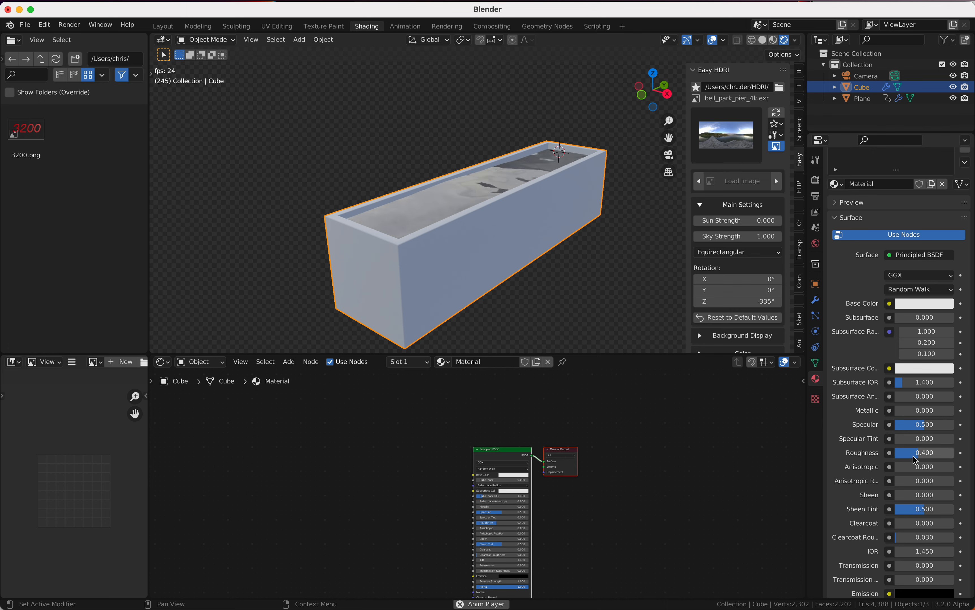
{"action": "left_click_drag", "start_coordinate": [923, 452], "coordinate": [899, 452]}
{"action": "scroll", "coordinate": [566, 243], "scroll_direction": "up", "scroll_amount": 2}
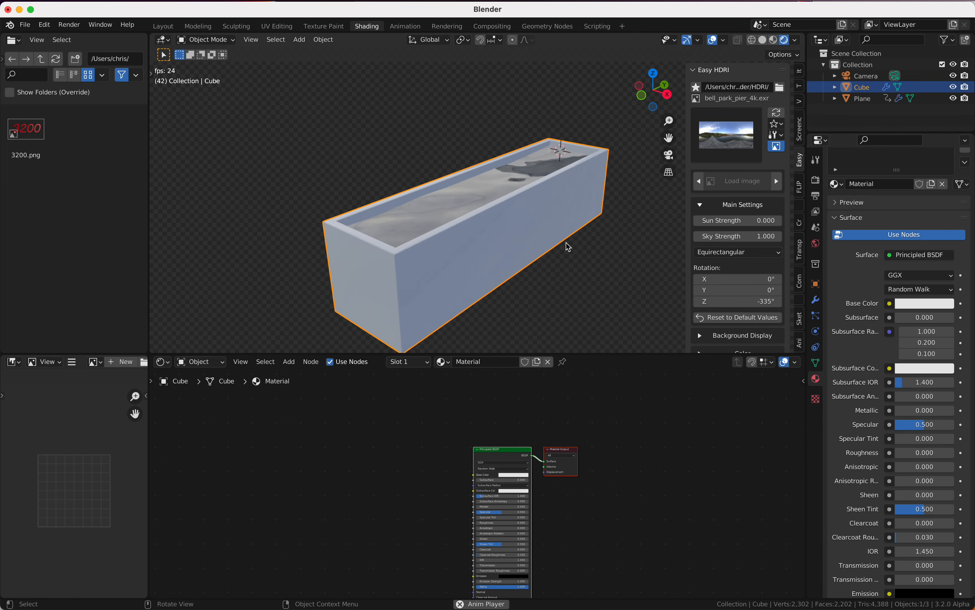
Colour the water plane's Glass BSDF bright cyan and check the water from above
{"action": "left_click", "coordinate": [526, 173]}
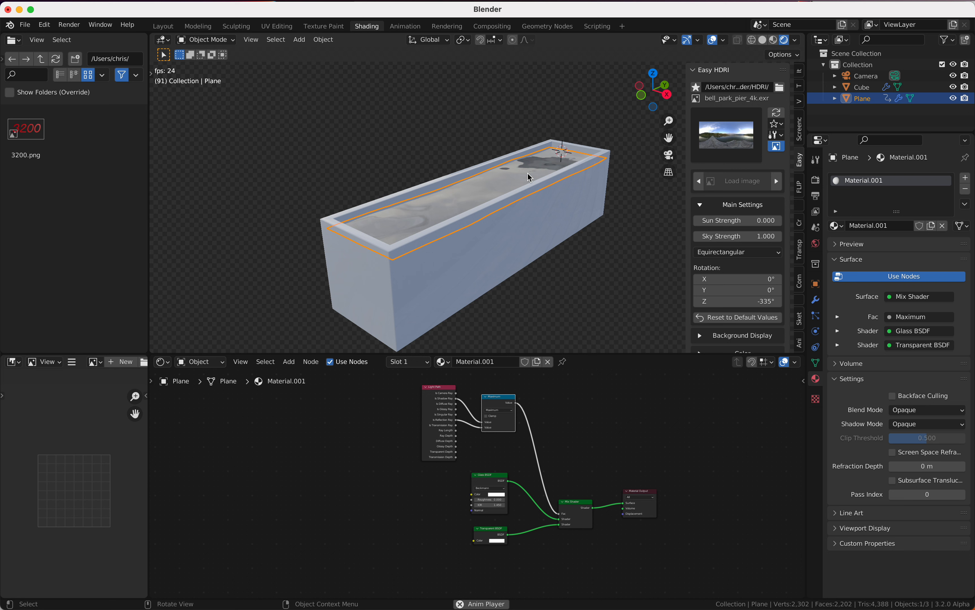
{"action": "left_click", "coordinate": [501, 495]}
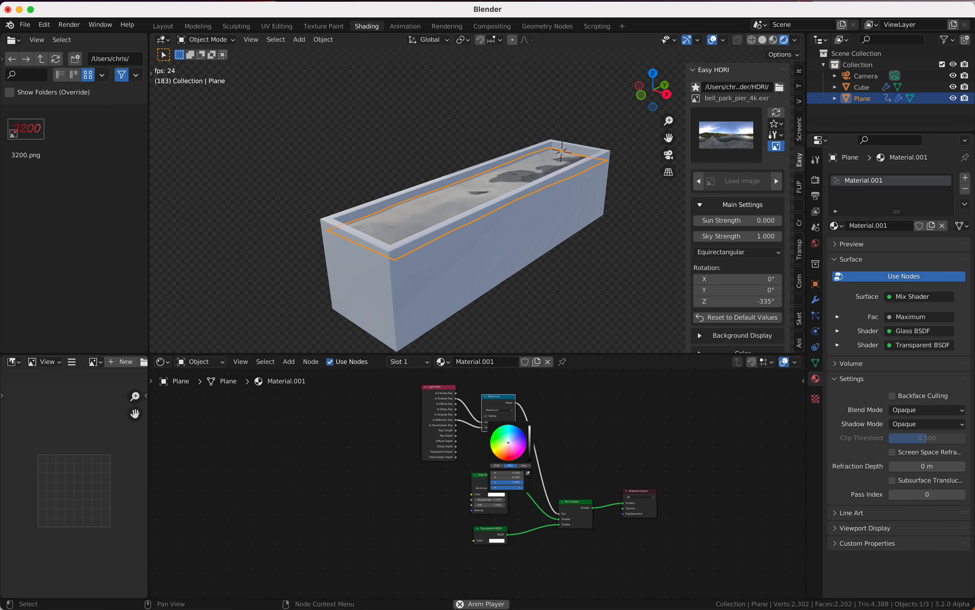
{"action": "left_click", "coordinate": [512, 438]}
{"action": "left_click_drag", "start_coordinate": [515, 437], "coordinate": [510, 431]}
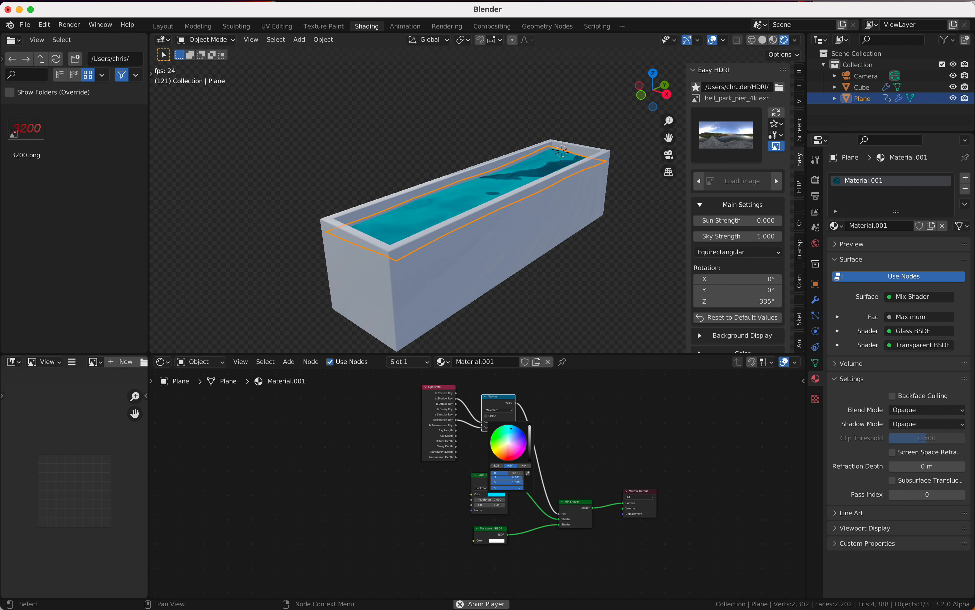
{"action": "scroll", "coordinate": [545, 254], "scroll_direction": "up", "scroll_amount": 5}
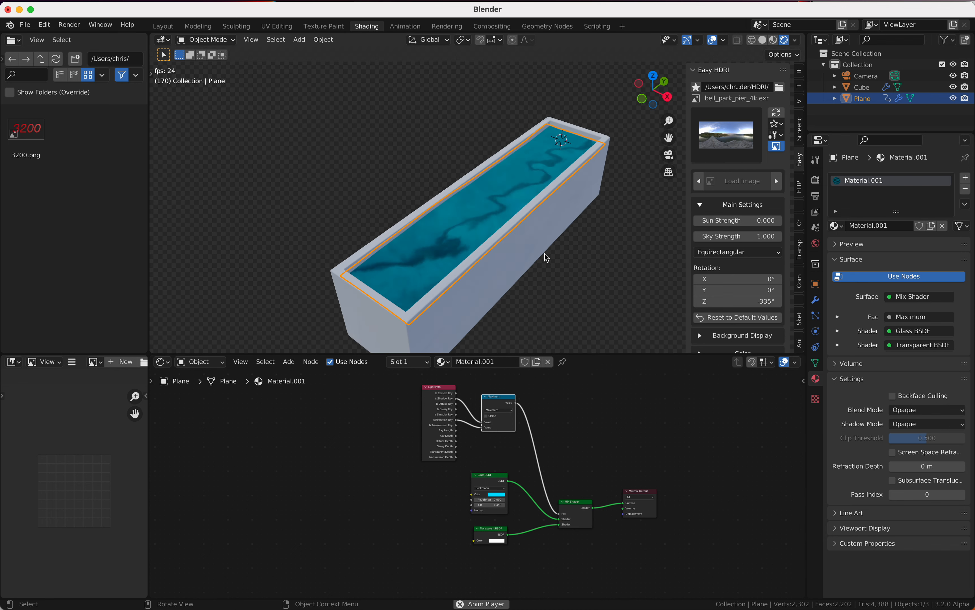
{"action": "scroll", "coordinate": [545, 254], "scroll_direction": "down", "scroll_amount": 5}
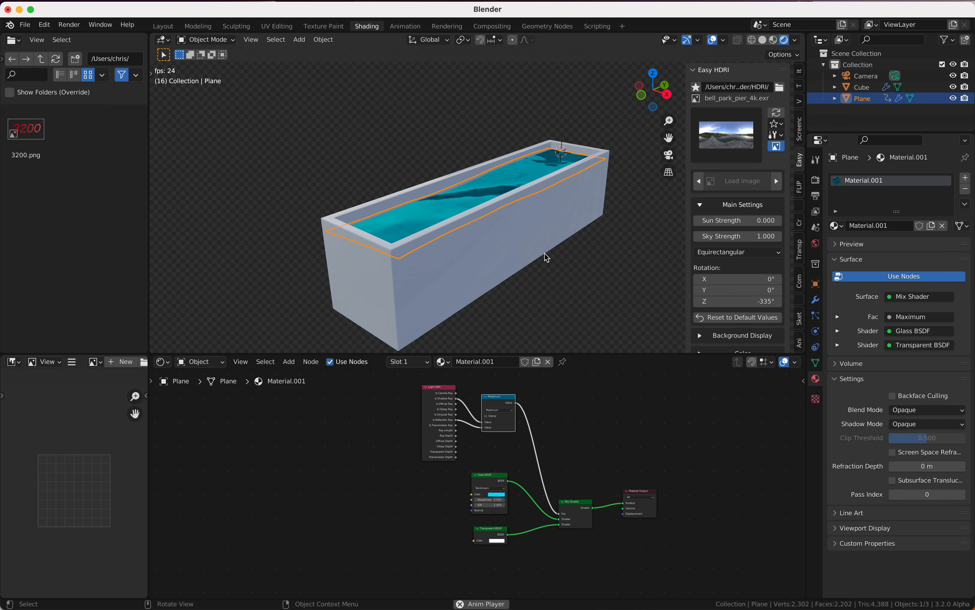
Return the viewport to Solid shading and stop the animation playback
{"action": "left_click", "coordinate": [764, 39]}
{"action": "key", "text": "space"}
{"action": "scroll", "coordinate": [587, 222], "scroll_direction": "right", "scroll_amount": 5, "text": "shift"}
{"action": "scroll", "coordinate": [587, 222], "scroll_direction": "right", "scroll_amount": 3, "text": "shift"}
{"action": "scroll", "coordinate": [587, 222], "scroll_direction": "right", "scroll_amount": 5}
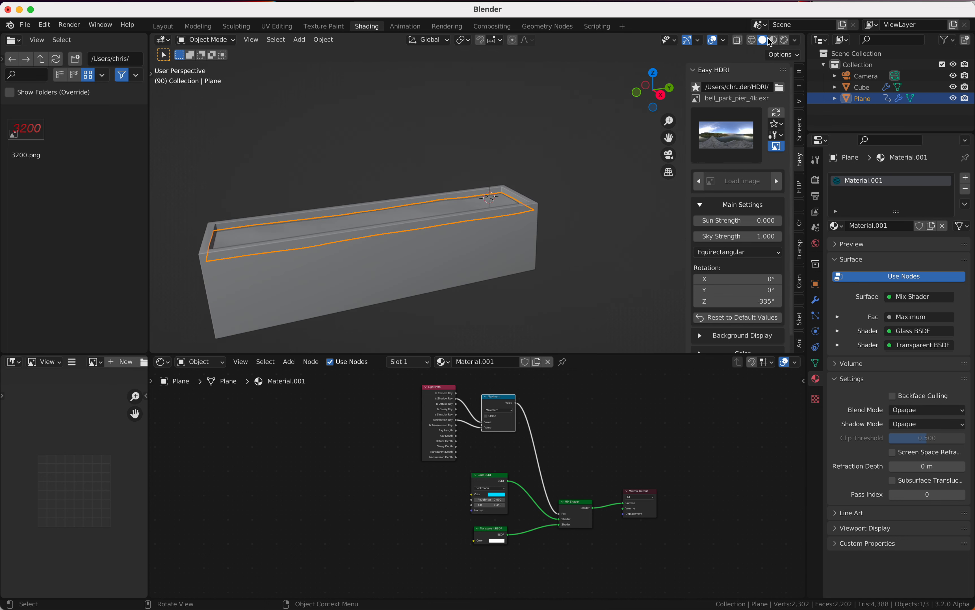
Turn on the floor grid and the X, Y and Z axis lines in the viewport overlays
{"action": "left_click", "coordinate": [724, 40]}
{"action": "left_click", "coordinate": [691, 95]}
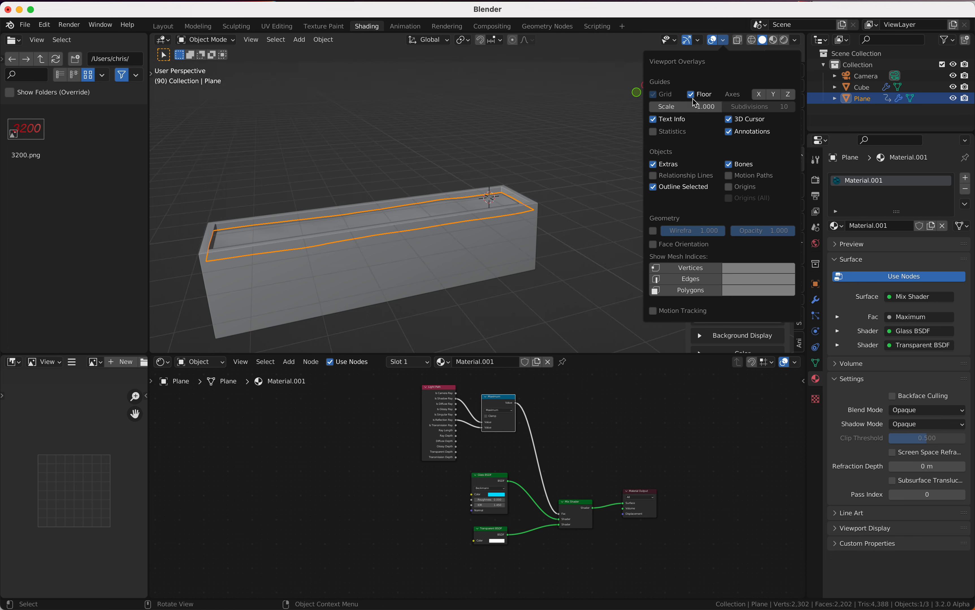
{"action": "left_click_drag", "start_coordinate": [761, 96], "coordinate": [797, 96]}
{"action": "scroll", "coordinate": [589, 239], "scroll_direction": "up", "scroll_amount": 5}
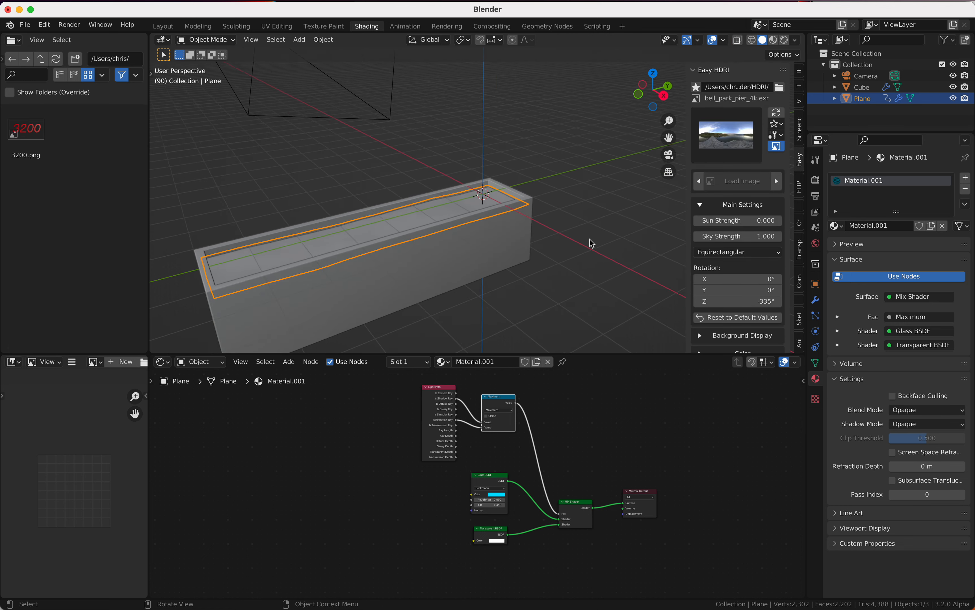
Hide the pool basin and the water plane, and close the viewport sidebar
{"action": "scroll", "coordinate": [589, 239], "scroll_direction": "right", "scroll_amount": 5}
{"action": "left_click", "coordinate": [484, 246], "text": "shift"}
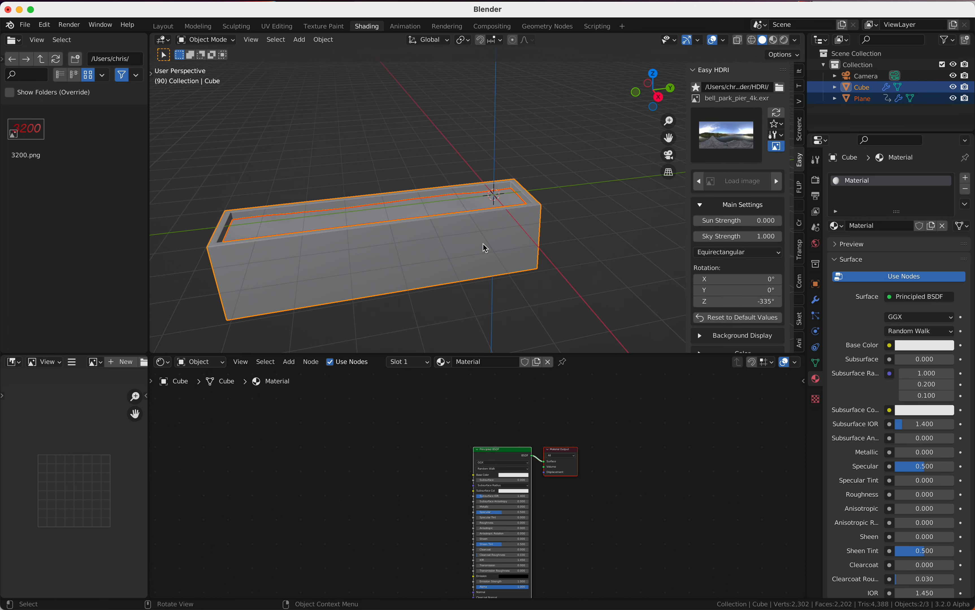
{"action": "key", "text": "h"}
{"action": "scroll", "coordinate": [484, 248], "scroll_direction": "up", "scroll_amount": 4, "text": "shift"}
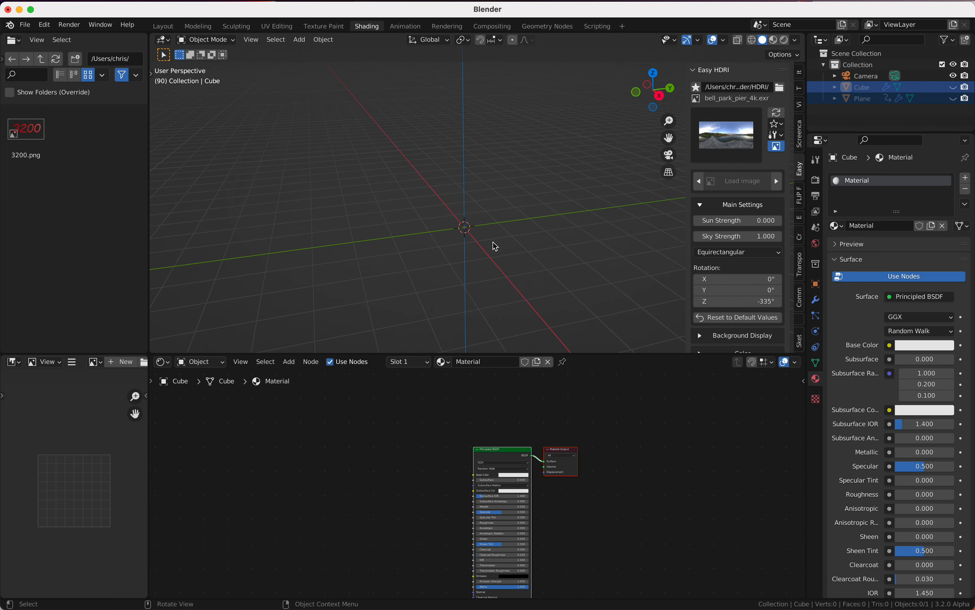
{"action": "left_click", "coordinate": [800, 141]}
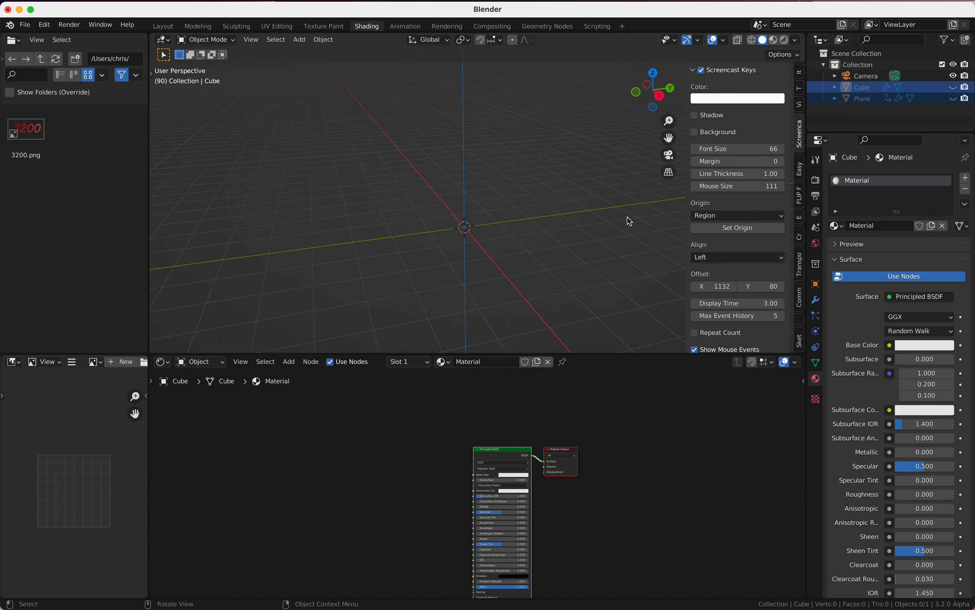
{"action": "key", "text": "n"}
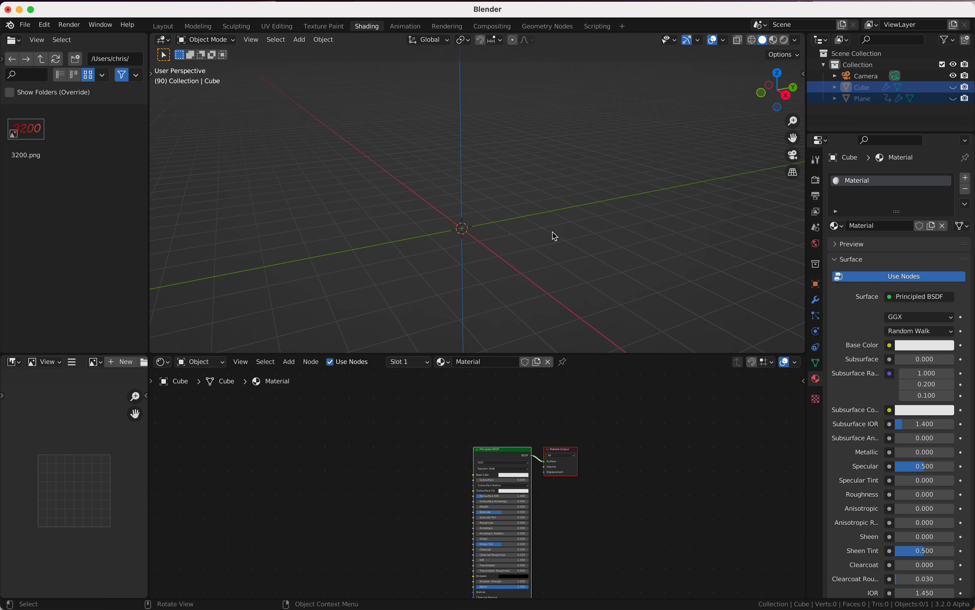
Add a plane and move its geometry along Y in Edit Mode until one edge lies on the X axis
{"action": "key", "text": "shift+a"}
{"action": "left_click", "coordinate": [597, 234]}
{"action": "scroll", "coordinate": [597, 235], "scroll_direction": "right", "scroll_amount": 5}
{"action": "key", "text": "Tab"}
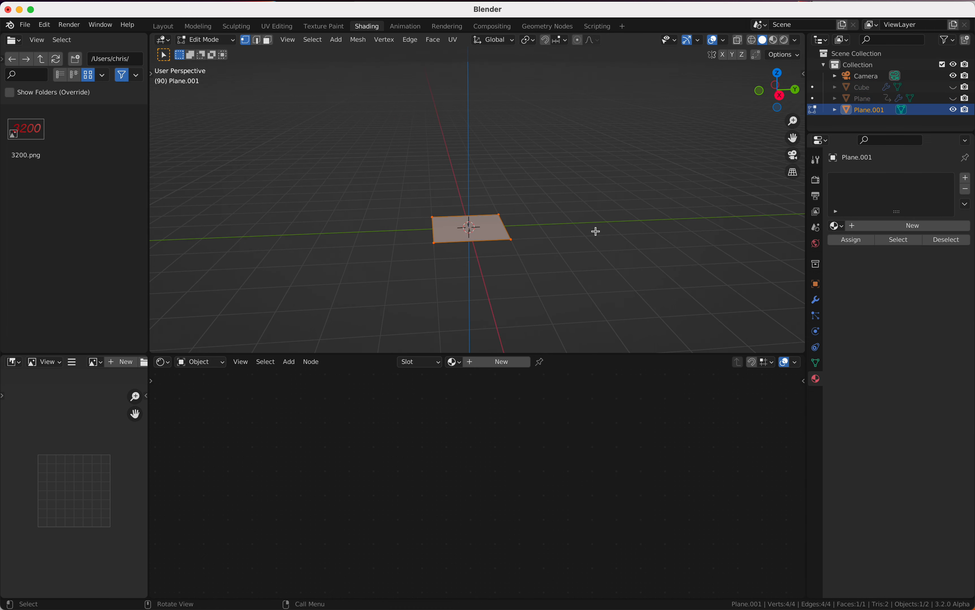
{"action": "key", "text": "g"}
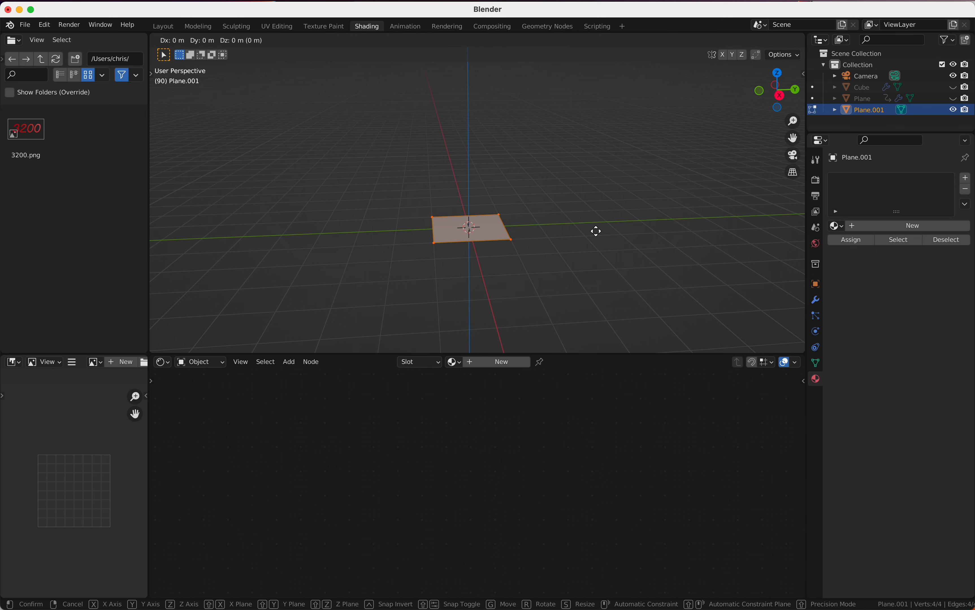
{"action": "left_click", "coordinate": [563, 241]}
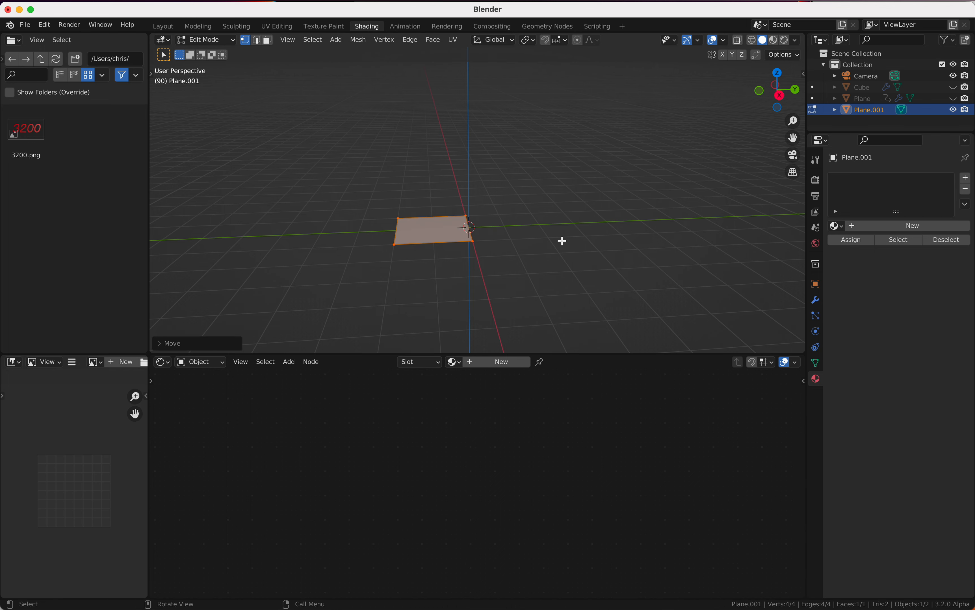
{"action": "scroll", "coordinate": [561, 241], "scroll_direction": "left", "scroll_amount": 5, "text": "shift"}
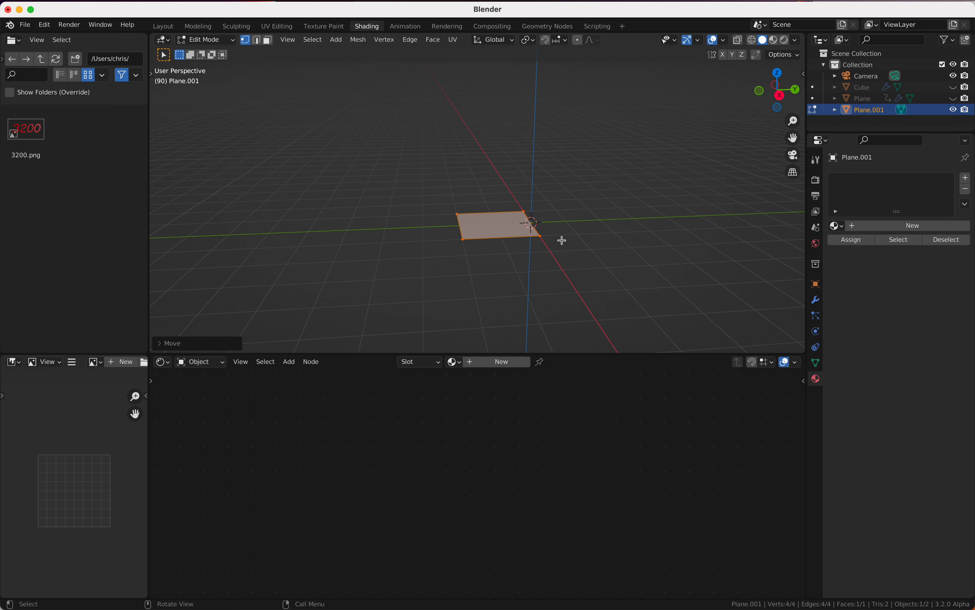
Divide the new plane with 36 evenly spaced loop cuts running parallel to the Y axis
{"action": "scroll", "coordinate": [561, 240], "scroll_direction": "up", "scroll_amount": 5}
{"action": "key", "text": "ctrl+r"}
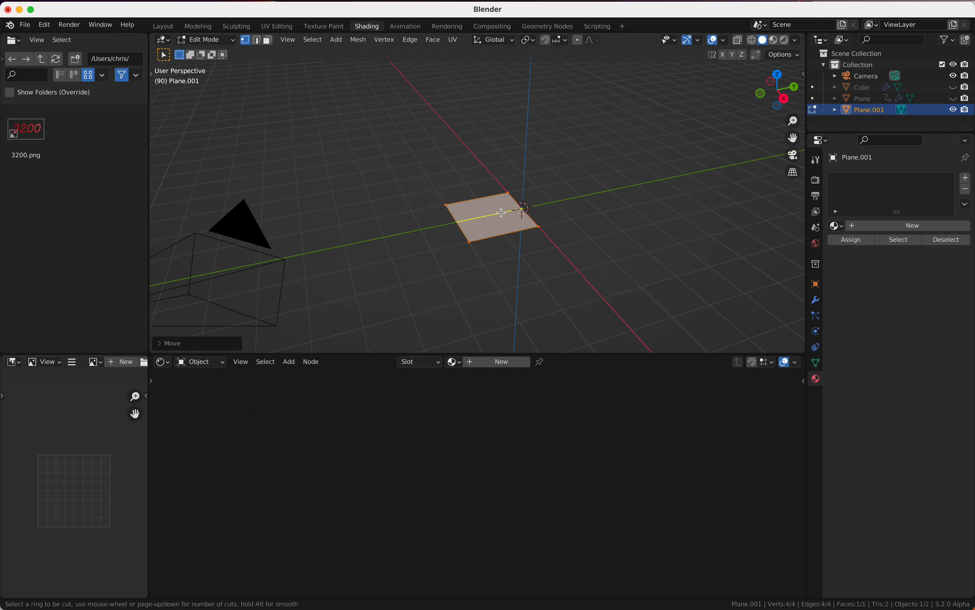
{"action": "scroll", "coordinate": [502, 213], "scroll_direction": "up", "scroll_amount": 20}
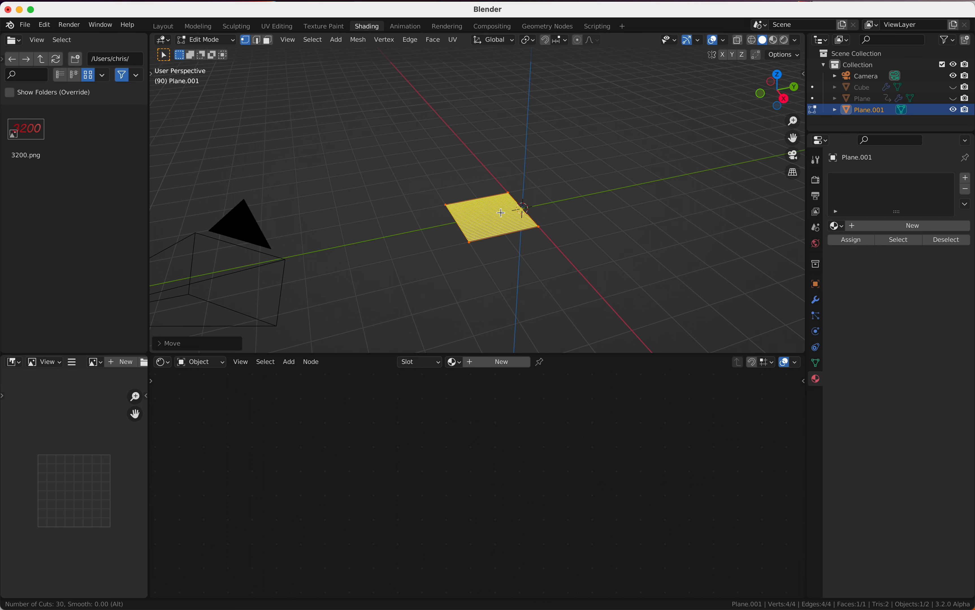
{"action": "left_click", "coordinate": [501, 213]}
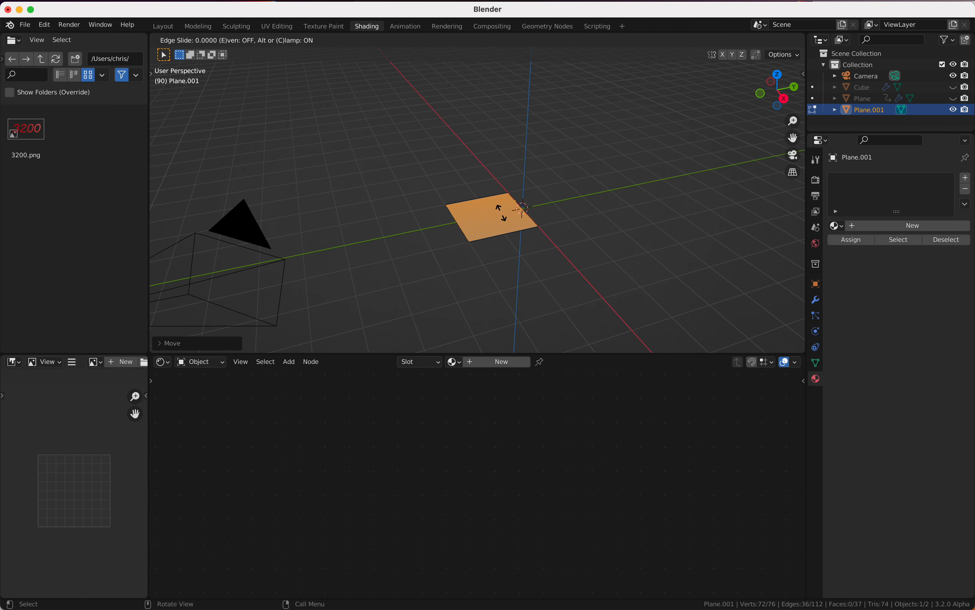
{"action": "right_click", "coordinate": [501, 213]}
{"action": "scroll", "coordinate": [501, 212], "scroll_direction": "up", "scroll_amount": 7, "text": "ctrl"}
{"action": "scroll", "coordinate": [500, 212], "scroll_direction": "left", "scroll_amount": 3, "text": "shift"}
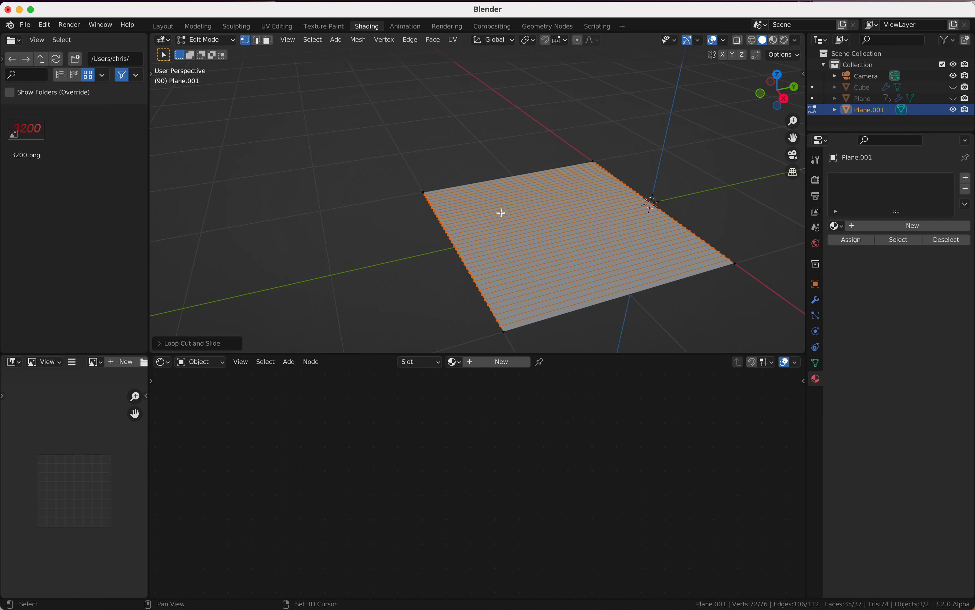
Select the plane's middle face strip and enable proportional editing with Sphere falloff
{"action": "left_click", "coordinate": [269, 41]}
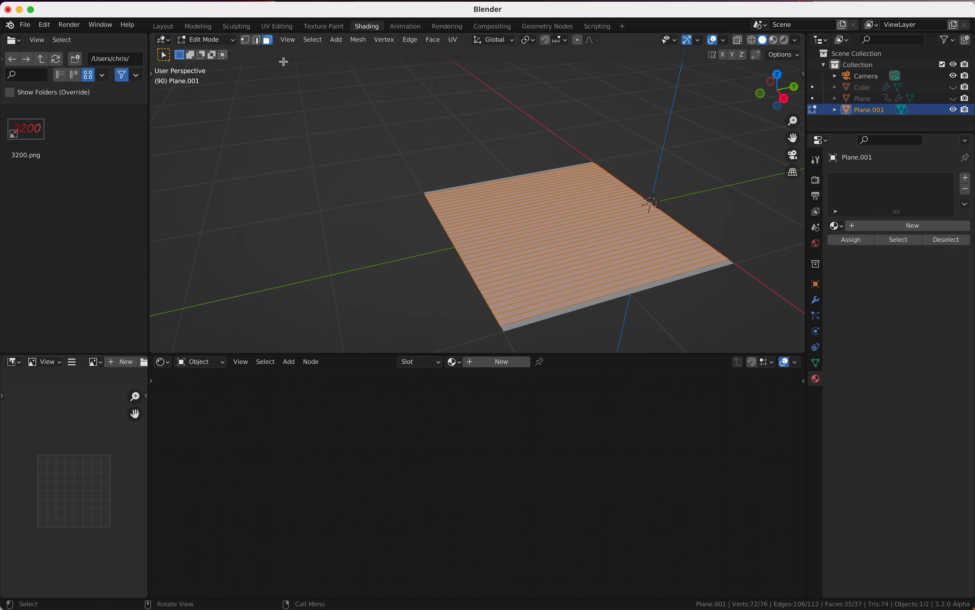
{"action": "left_click", "coordinate": [486, 242]}
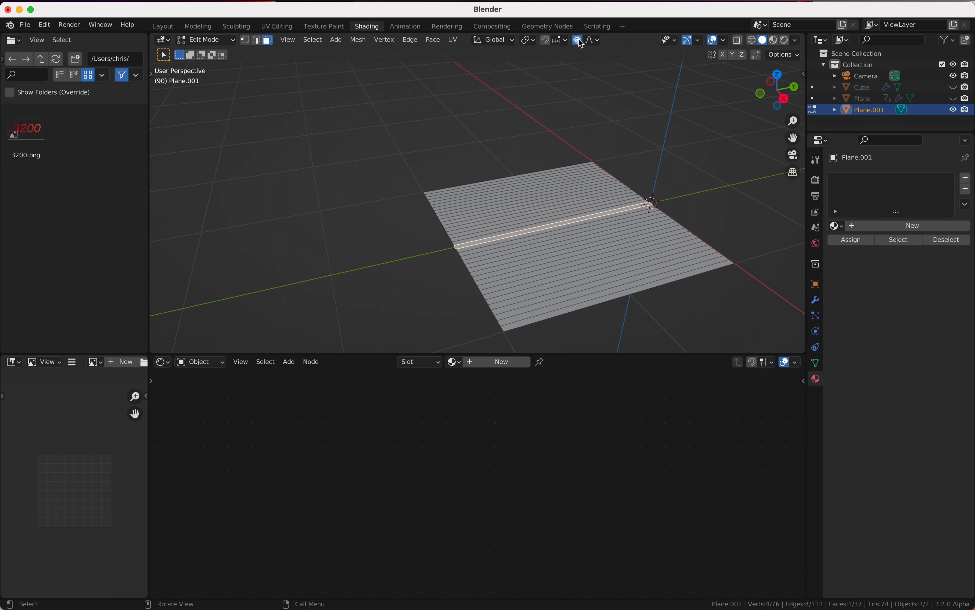
{"action": "left_click", "coordinate": [596, 41]}
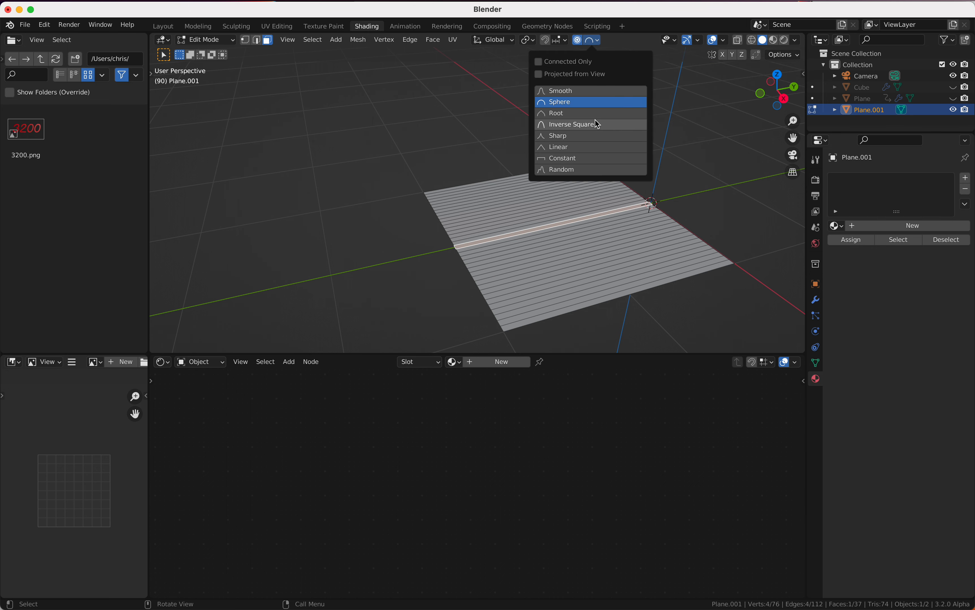
{"action": "scroll", "coordinate": [634, 234], "scroll_direction": "left", "scroll_amount": 10}
{"action": "scroll", "coordinate": [633, 233], "scroll_direction": "down", "scroll_amount": 3, "text": "shift"}
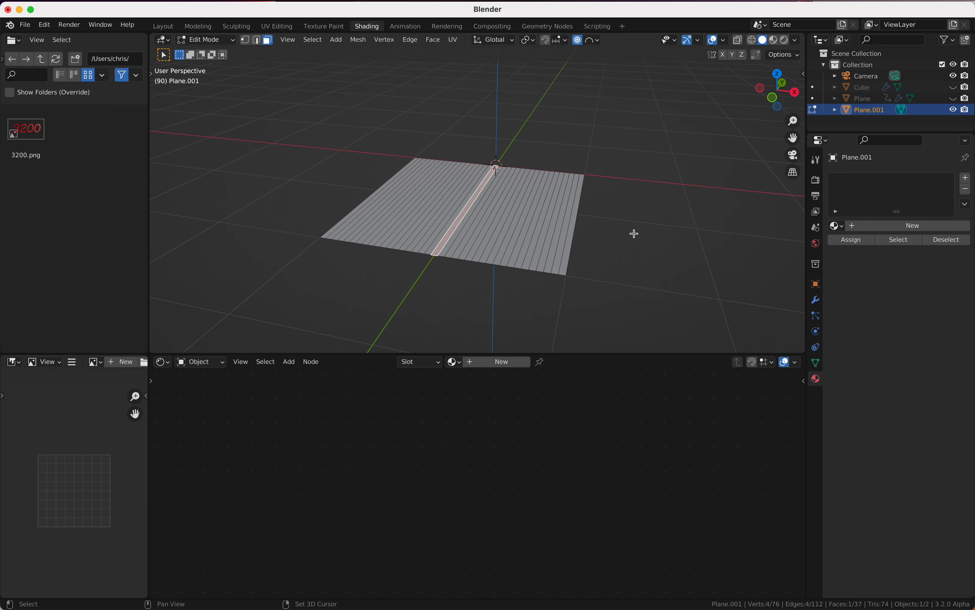
{"action": "scroll", "coordinate": [633, 233], "scroll_direction": "down", "scroll_amount": 5}
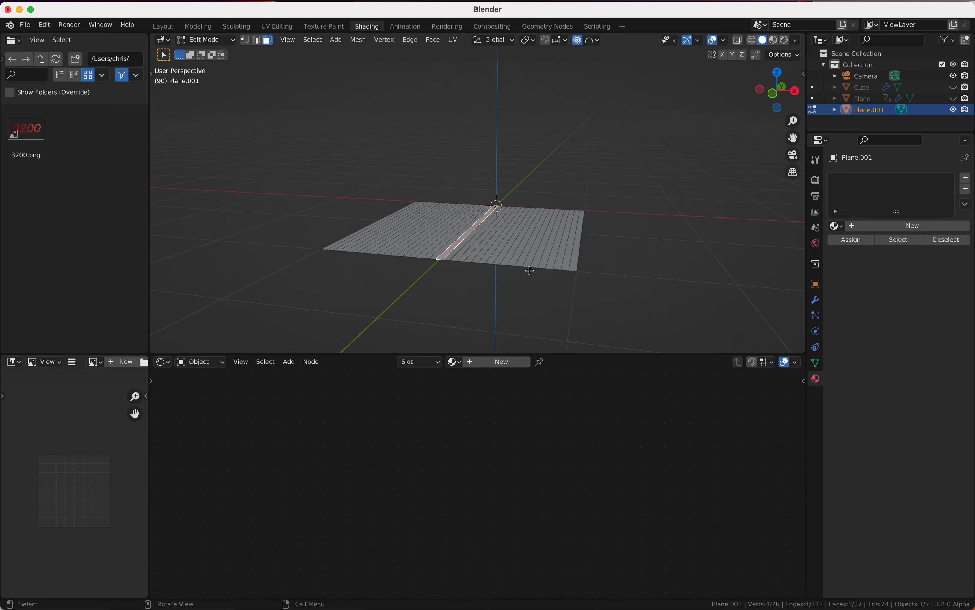
Raise the middle strip about 0.69 m along Z with a proportional size of about 0.97 m to form an arch, and return to Object Mode
{"action": "key", "text": "g"}
{"action": "key", "text": "z"}
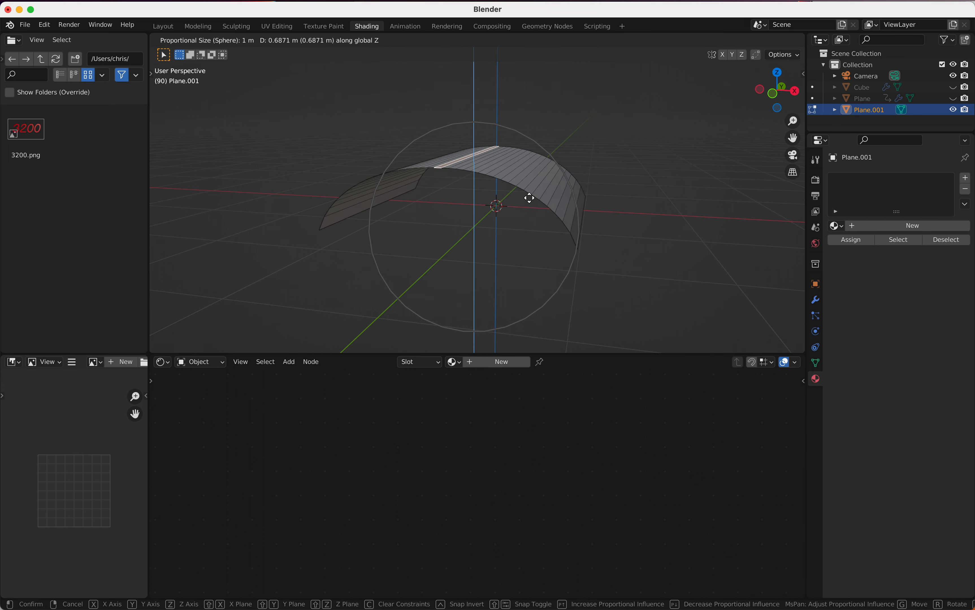
{"action": "scroll", "coordinate": [530, 198], "scroll_direction": "up", "scroll_amount": 3}
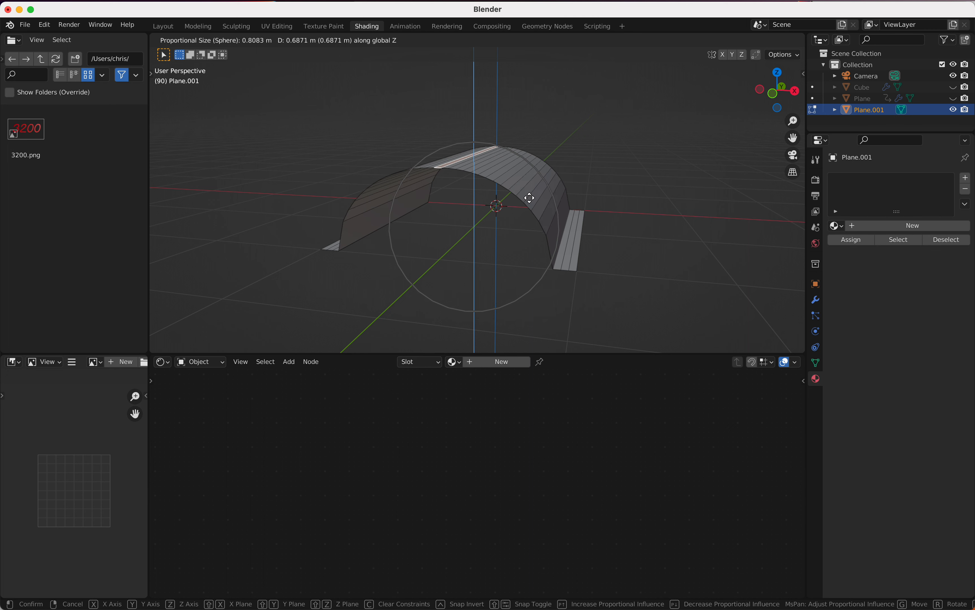
{"action": "scroll", "coordinate": [530, 198], "scroll_direction": "down", "scroll_amount": 1}
{"action": "scroll", "coordinate": [530, 199], "scroll_direction": "down", "scroll_amount": 2}
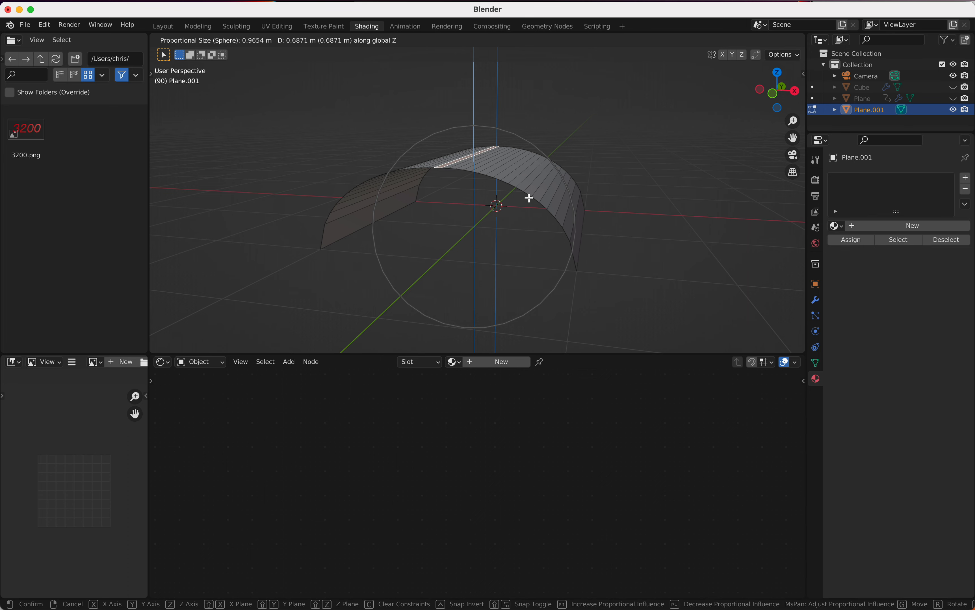
{"action": "left_click", "coordinate": [529, 198]}
{"action": "scroll", "coordinate": [528, 198], "scroll_direction": "left", "scroll_amount": 5}
{"action": "scroll", "coordinate": [529, 198], "scroll_direction": "right", "scroll_amount": 5}
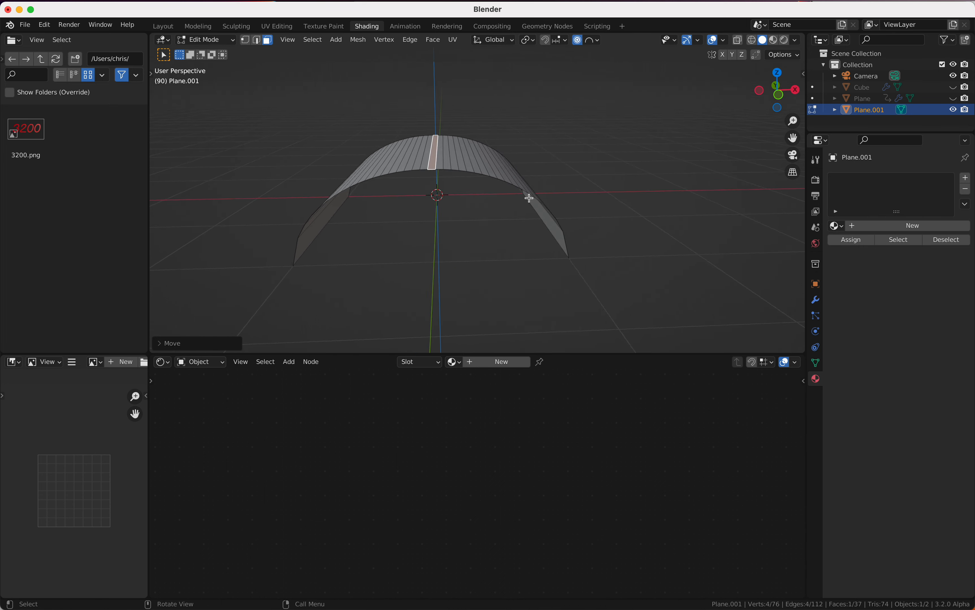
{"action": "scroll", "coordinate": [529, 198], "scroll_direction": "right", "scroll_amount": 5}
{"action": "key", "text": "Tab"}
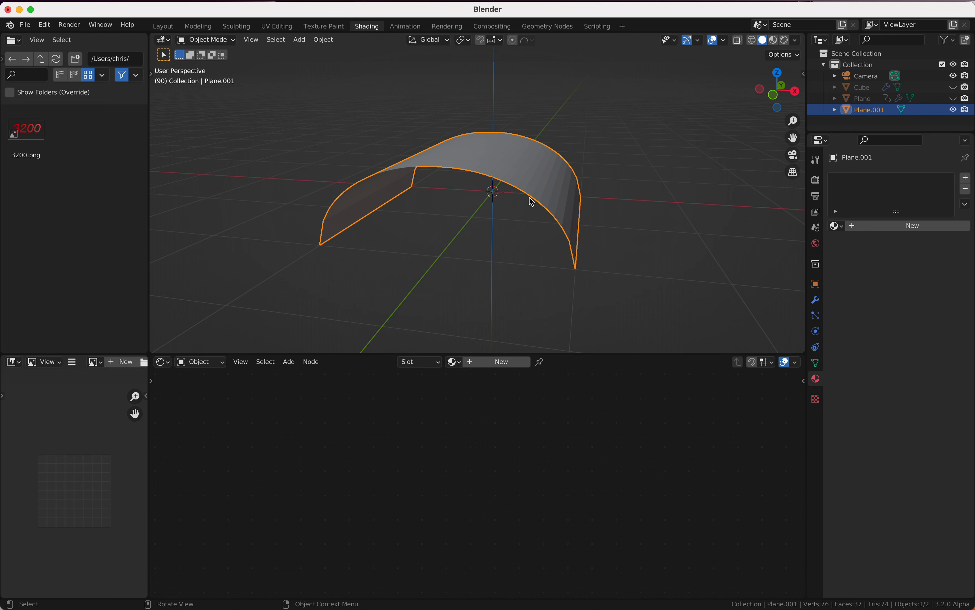
Shade the arch smooth and enable Auto Smooth at 30° for its normals
{"action": "scroll", "coordinate": [529, 198], "scroll_direction": "right", "scroll_amount": 5}
{"action": "right_click", "coordinate": [551, 198]}
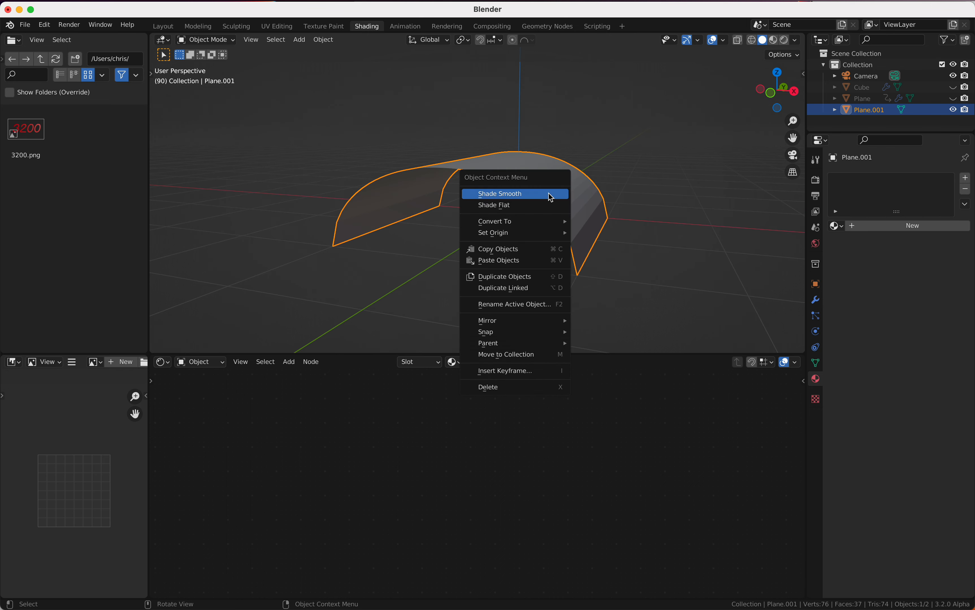
{"action": "key", "text": "Escape"}
{"action": "left_click", "coordinate": [816, 364]}
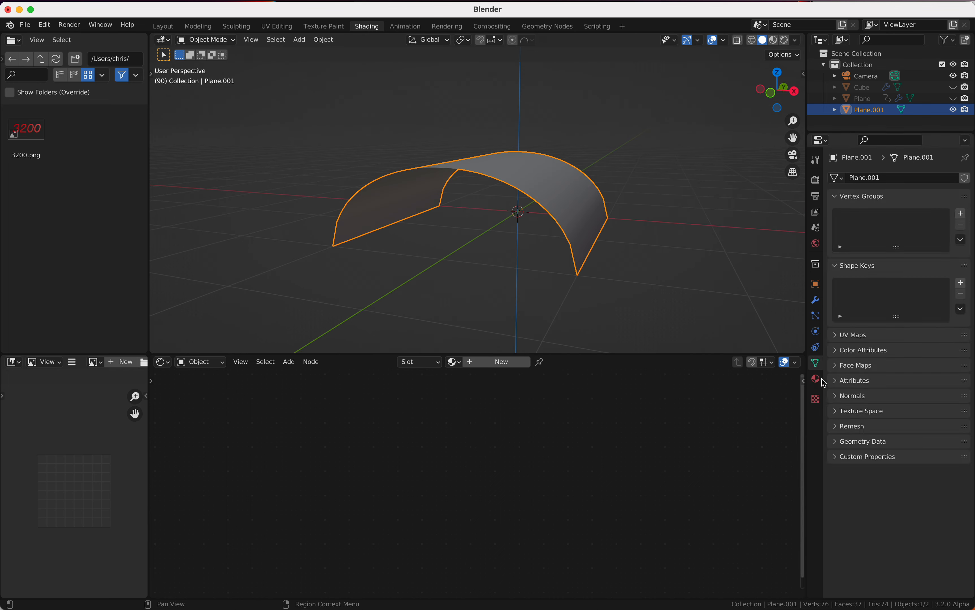
{"action": "left_click", "coordinate": [841, 397]}
{"action": "left_click", "coordinate": [887, 413]}
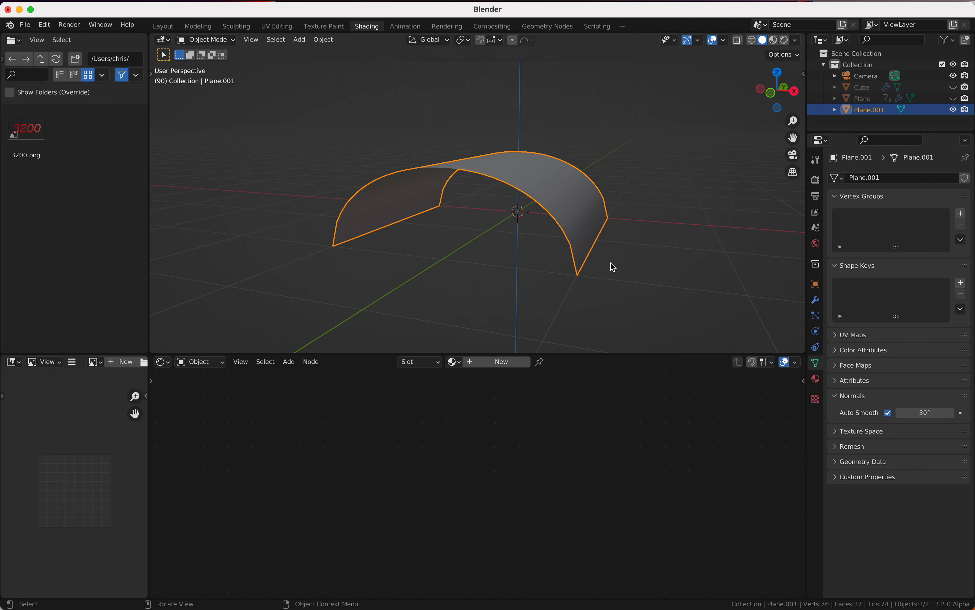
{"action": "scroll", "coordinate": [611, 267], "scroll_direction": "left", "scroll_amount": 5}
{"action": "scroll", "coordinate": [611, 266], "scroll_direction": "right", "scroll_amount": 4}
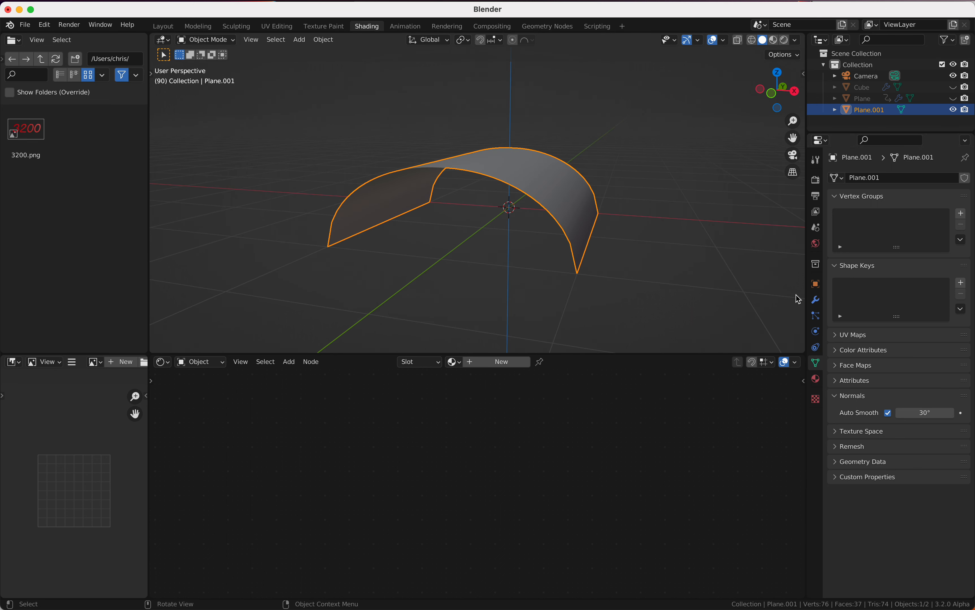
Add a Solidify modifier to the arch and set its thickness to 0.1 m
{"action": "left_click", "coordinate": [815, 300]}
{"action": "left_click", "coordinate": [861, 180]}
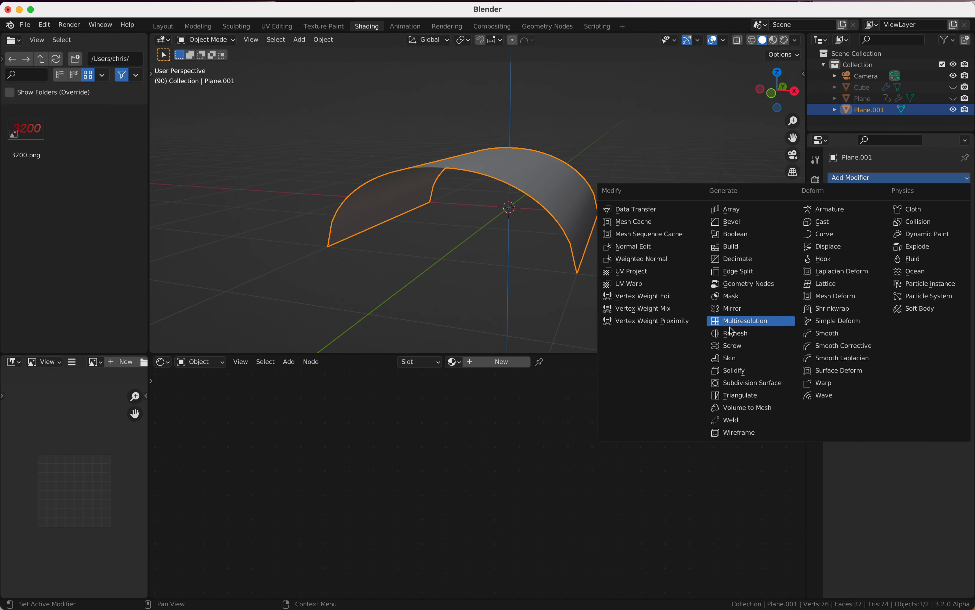
{"action": "left_click", "coordinate": [739, 371]}
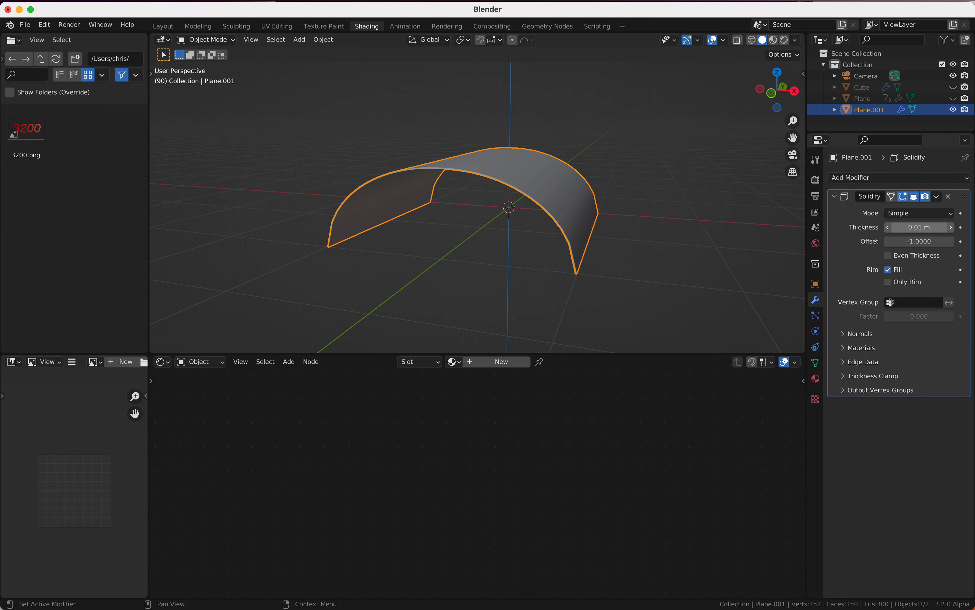
{"action": "left_click", "coordinate": [916, 227]}
{"action": "left_click", "coordinate": [910, 228]}
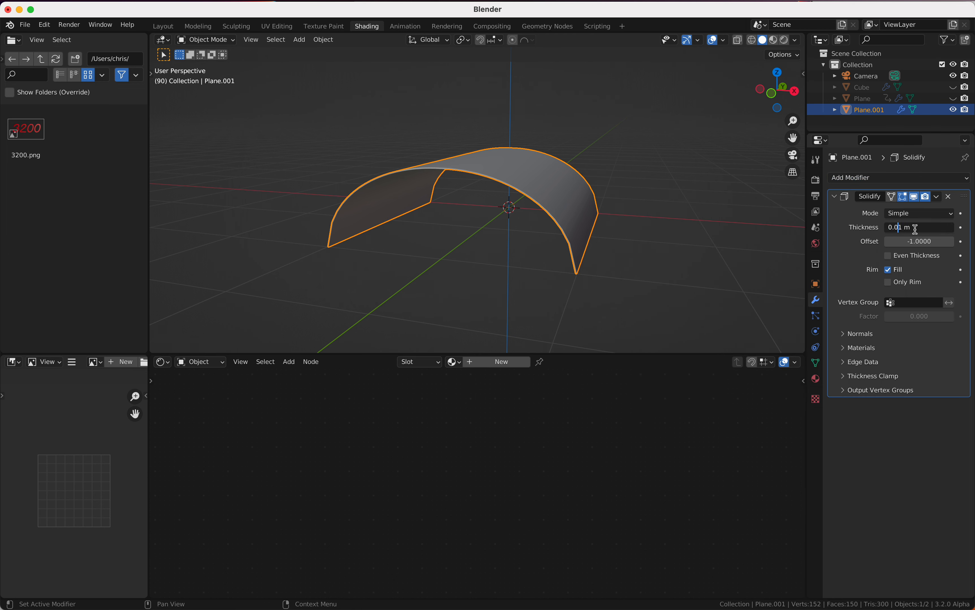
{"action": "type", "text": "1"}
{"action": "key", "text": "Return"}
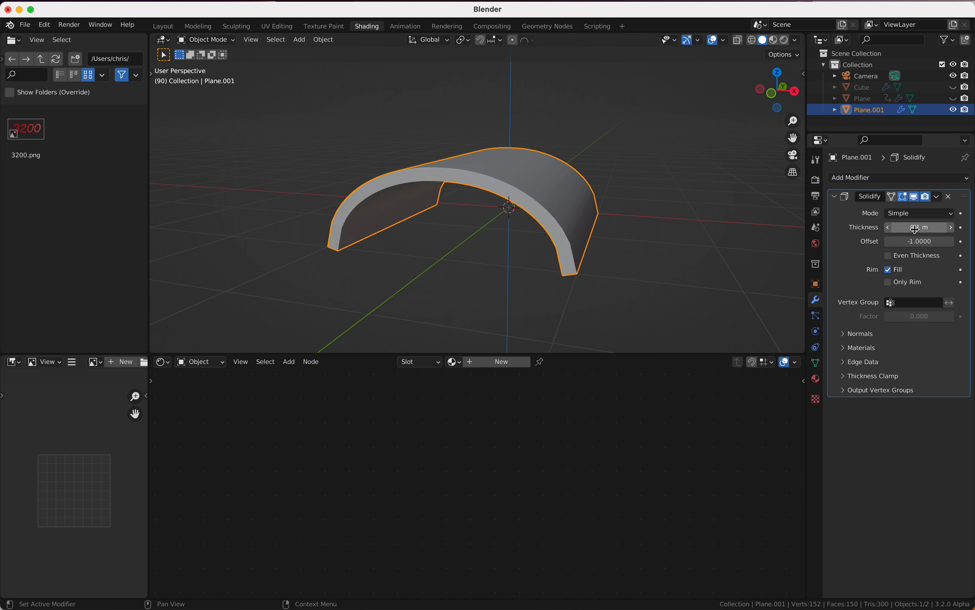
Reduce the arch's Solidify thickness to 0.02 m
{"action": "left_click", "coordinate": [905, 231]}
{"action": "left_click", "coordinate": [895, 227]}
{"action": "type", "text": "0"}
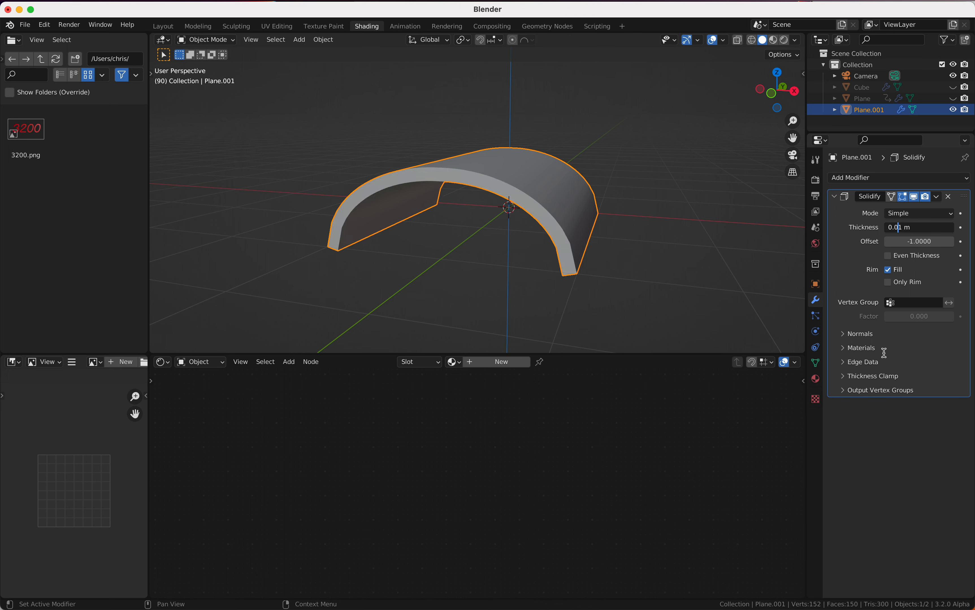
{"action": "type", "text": "2"}
{"action": "key", "text": "Return"}
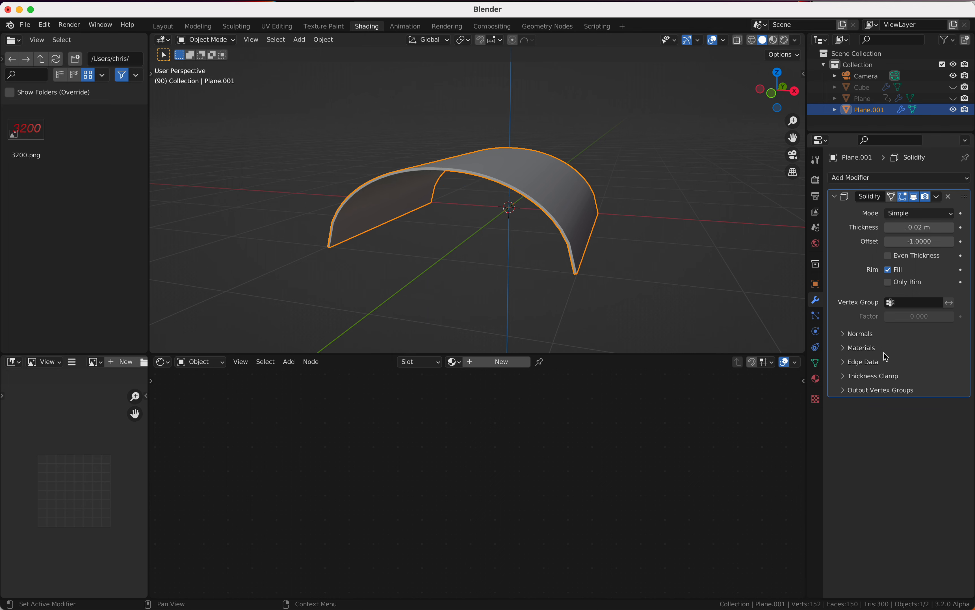
Add a Bevel modifier to the arch below the Solidify modifier and set its segments to 6
{"action": "left_click", "coordinate": [877, 182]}
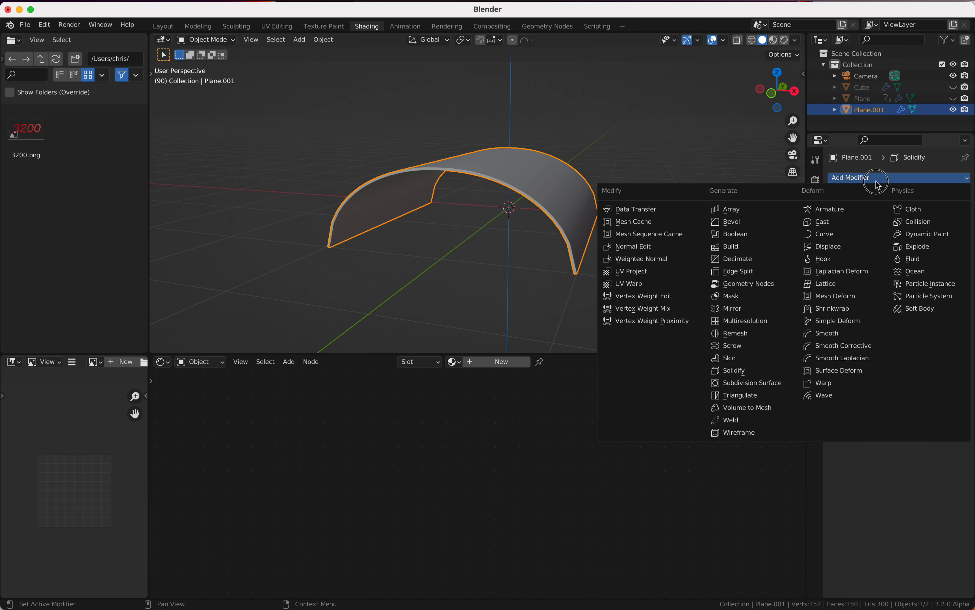
{"action": "left_click", "coordinate": [751, 222]}
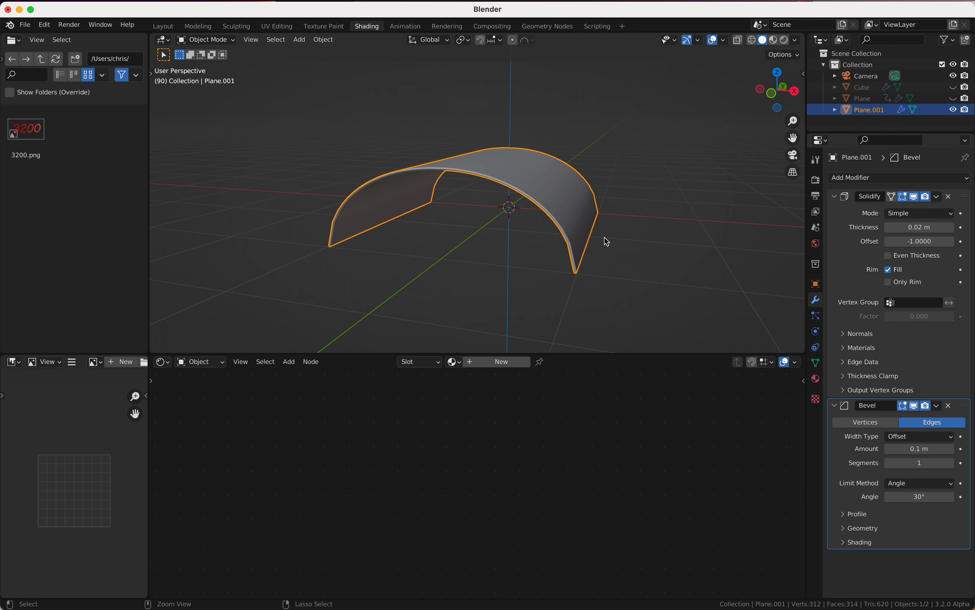
{"action": "scroll", "coordinate": [605, 240], "scroll_direction": "up", "scroll_amount": 5}
{"action": "scroll", "coordinate": [605, 241], "scroll_direction": "down", "scroll_amount": 1}
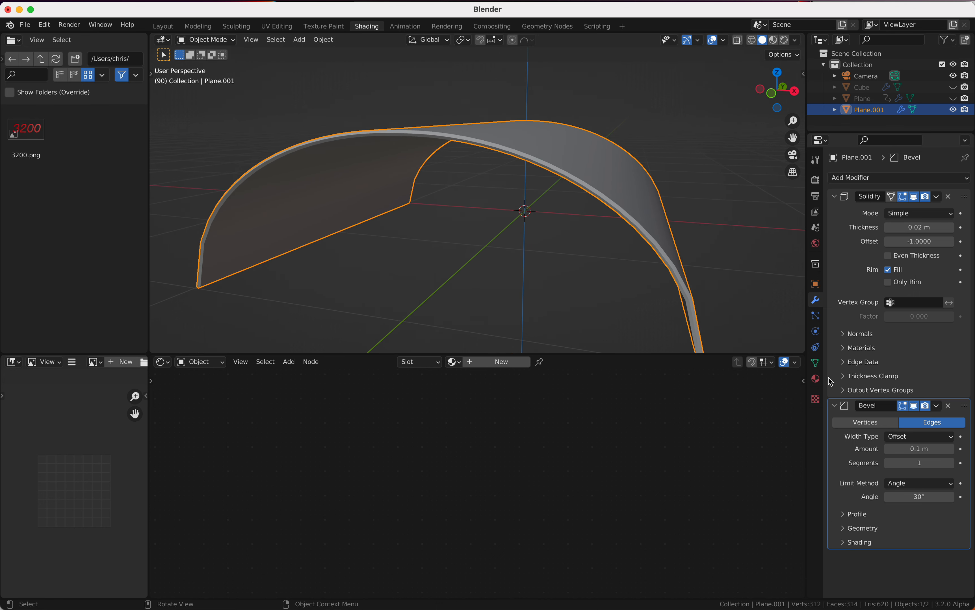
{"action": "left_click", "coordinate": [951, 464]}
{"action": "left_click", "coordinate": [951, 465]}
{"action": "left_click", "coordinate": [951, 465]}
{"action": "left_click", "coordinate": [951, 465]}
{"action": "left_click", "coordinate": [951, 464]}
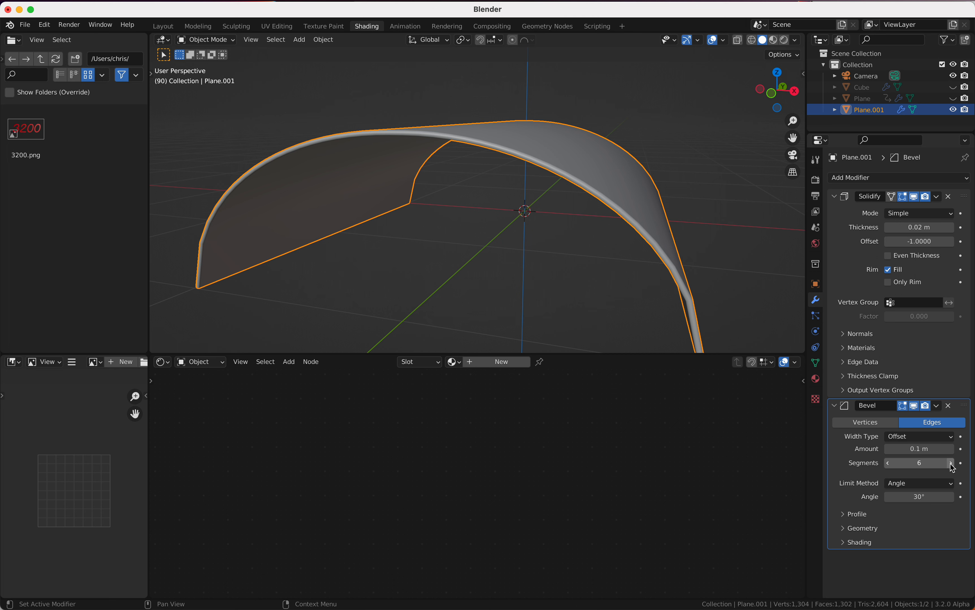
Try Bevel amounts of 0.02 m and 0.002 m on the arch
{"action": "left_click", "coordinate": [914, 449]}
{"action": "left_click", "coordinate": [897, 448]}
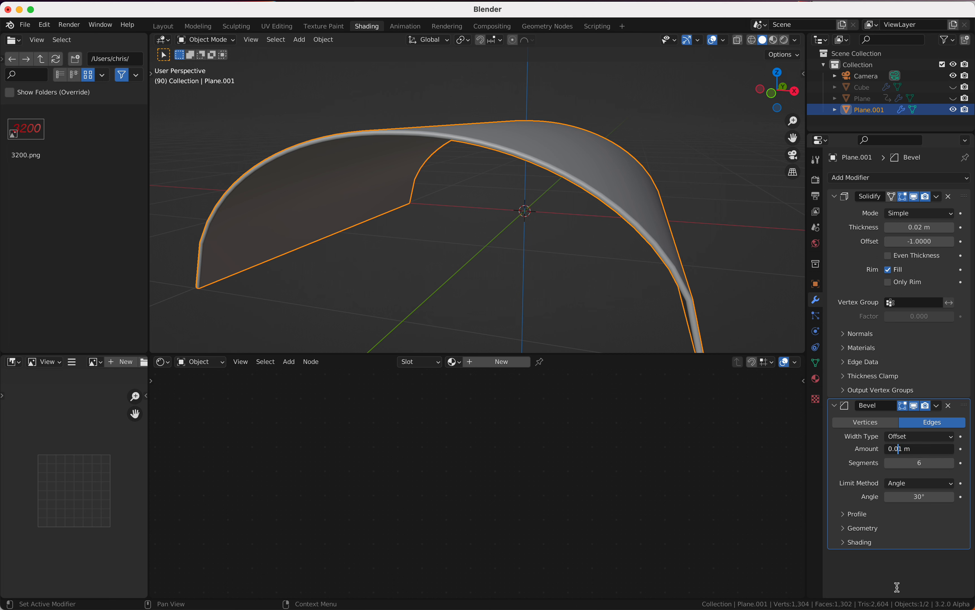
{"action": "key", "text": "Return"}
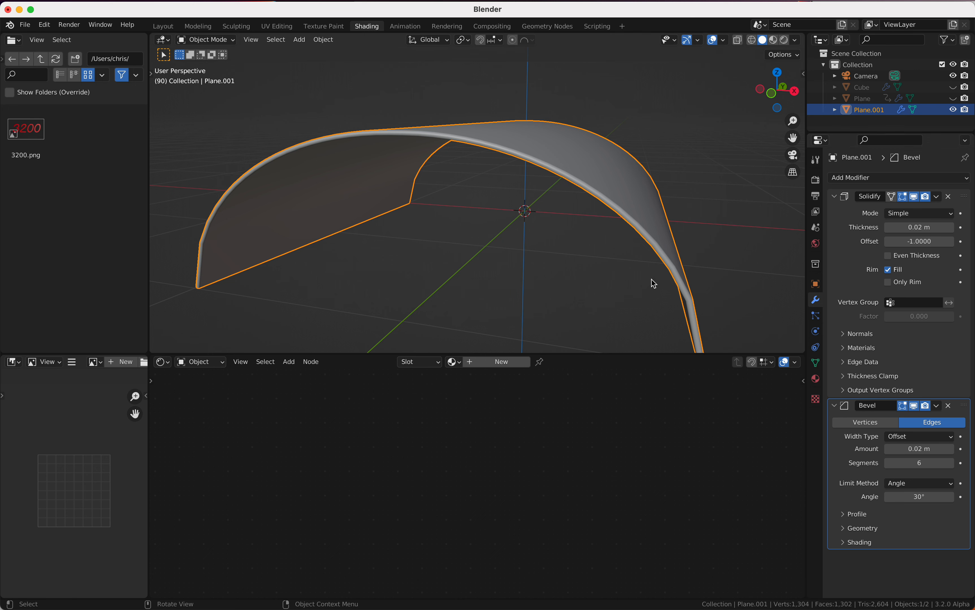
{"action": "scroll", "coordinate": [653, 284], "scroll_direction": "right", "scroll_amount": 5}
{"action": "left_click", "coordinate": [913, 448]}
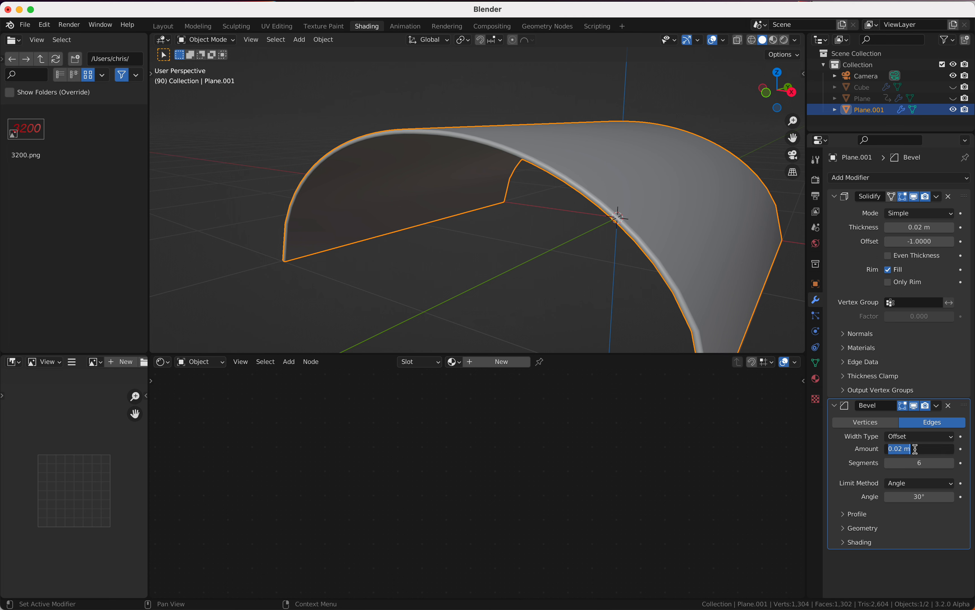
{"action": "left_click", "coordinate": [899, 448]}
{"action": "type", "text": "0"}
{"action": "key", "text": "Return"}
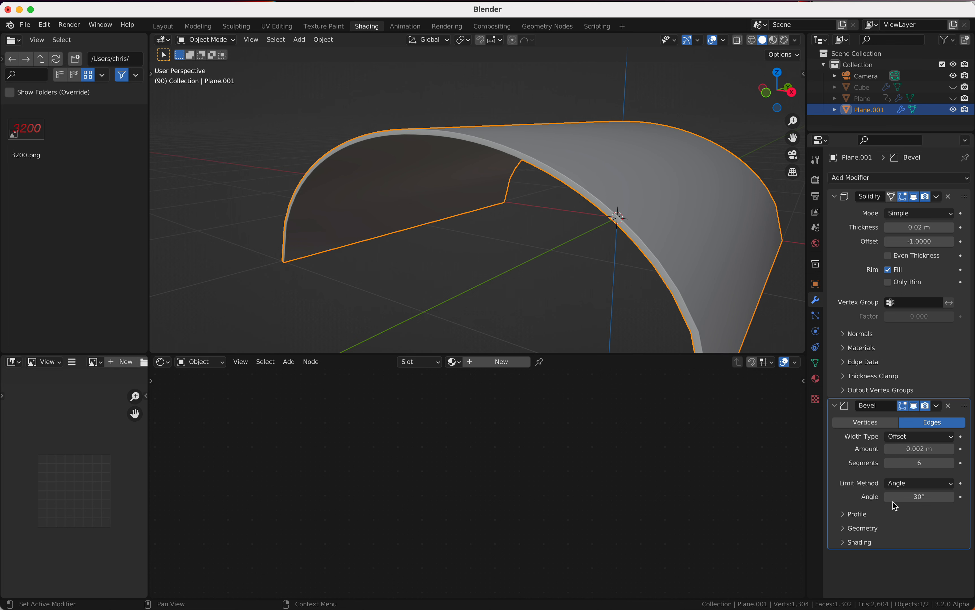
Set the arch's Bevel amount to 0.004 m
{"action": "left_click", "coordinate": [914, 449]}
{"action": "left_click", "coordinate": [903, 449]}
{"action": "key", "text": "BackSpace"}
{"action": "type", "text": "4"}
{"action": "key", "text": "Return"}
Add a single-bone armature at the world origin beside the arch
{"action": "scroll", "coordinate": [558, 307], "scroll_direction": "left", "scroll_amount": 5}
{"action": "scroll", "coordinate": [557, 307], "scroll_direction": "down", "scroll_amount": 5, "text": "ctrl"}
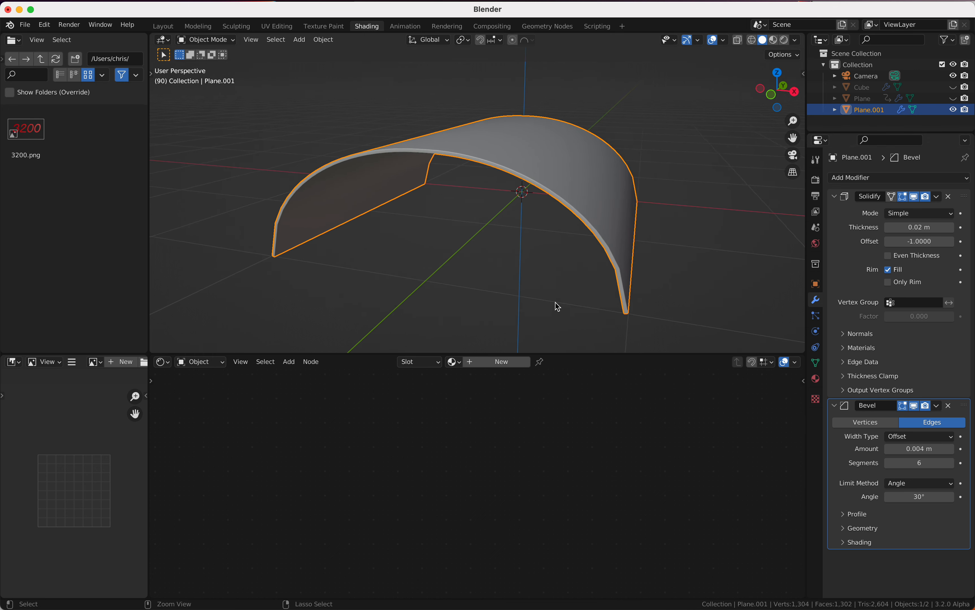
{"action": "scroll", "coordinate": [557, 307], "scroll_direction": "left", "scroll_amount": 15}
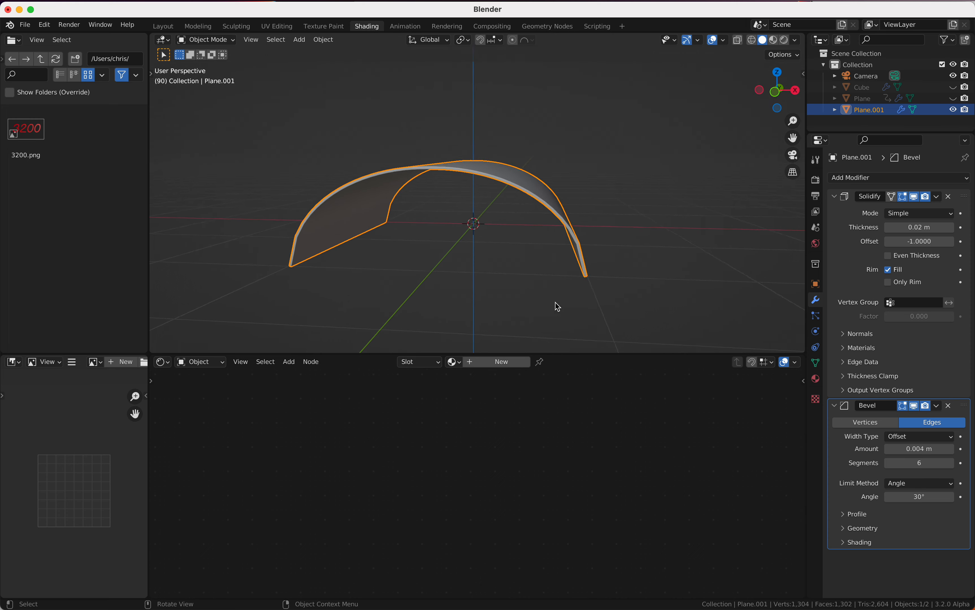
{"action": "scroll", "coordinate": [557, 307], "scroll_direction": "left", "scroll_amount": 10}
{"action": "scroll", "coordinate": [557, 307], "scroll_direction": "up", "scroll_amount": 3, "text": "ctrl"}
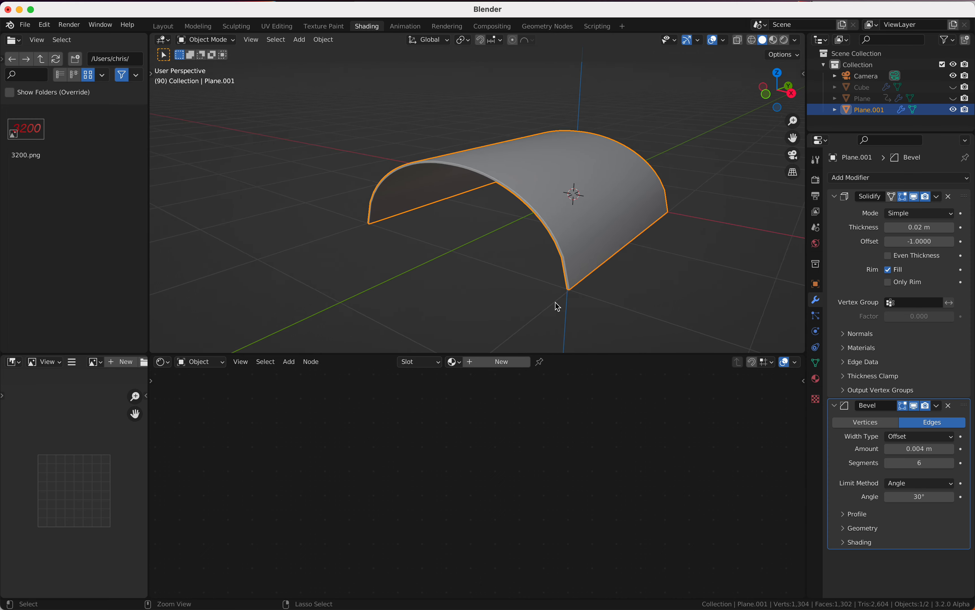
{"action": "scroll", "coordinate": [558, 307], "scroll_direction": "left", "scroll_amount": 15}
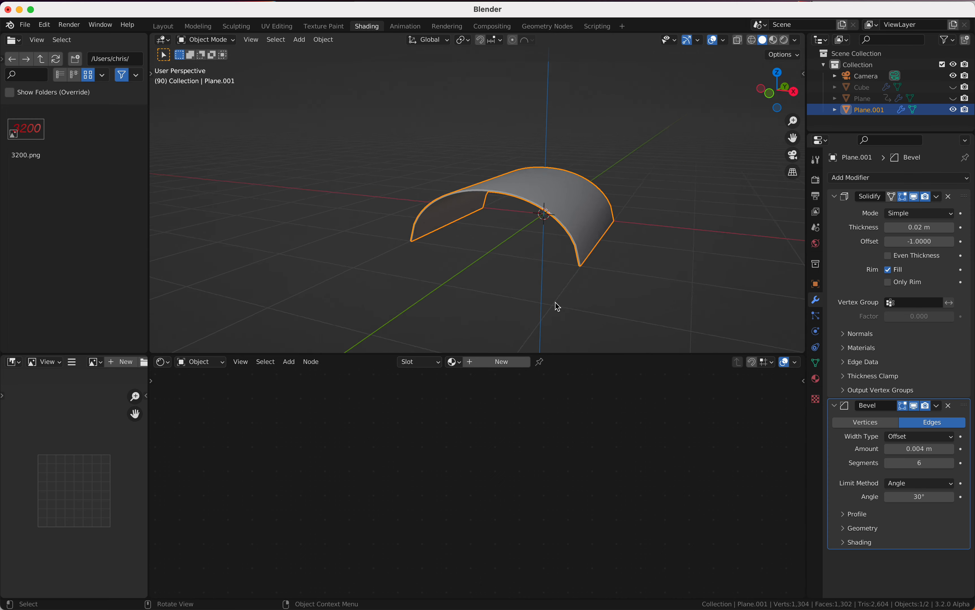
{"action": "scroll", "coordinate": [558, 307], "scroll_direction": "left", "scroll_amount": 3}
{"action": "key", "text": "shift+a"}
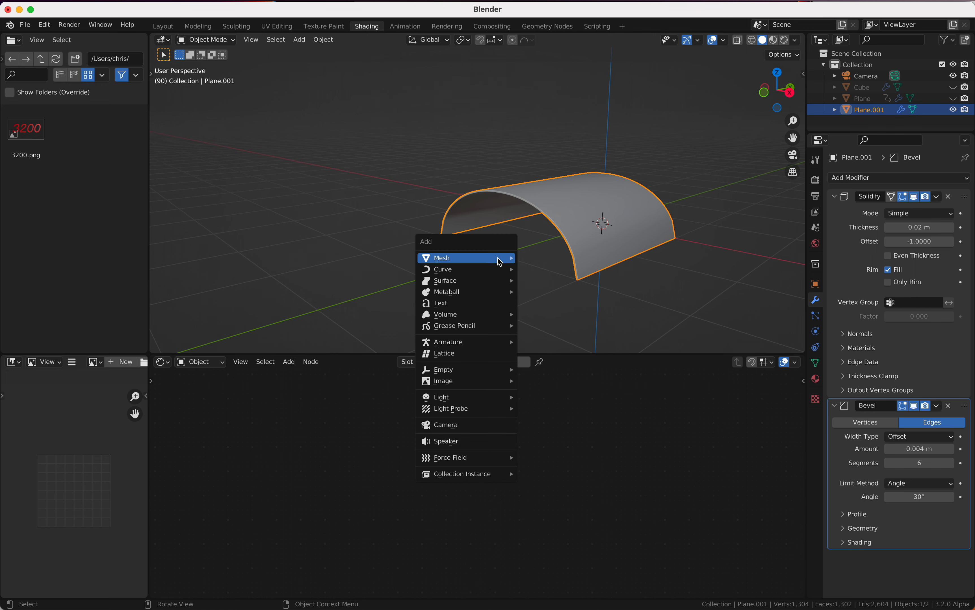
{"action": "mouse_move", "coordinate": [498, 259]}
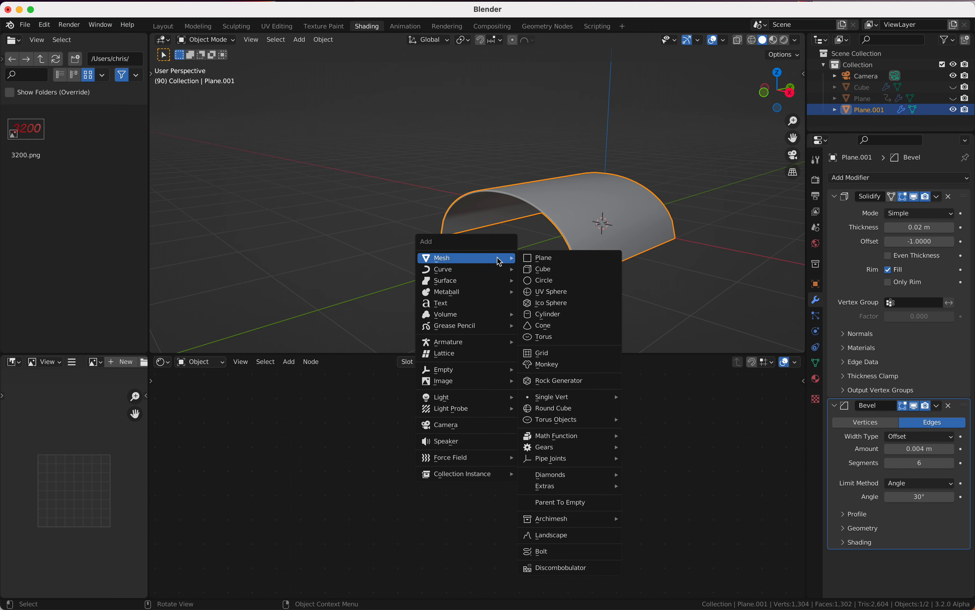
{"action": "mouse_move", "coordinate": [502, 343]}
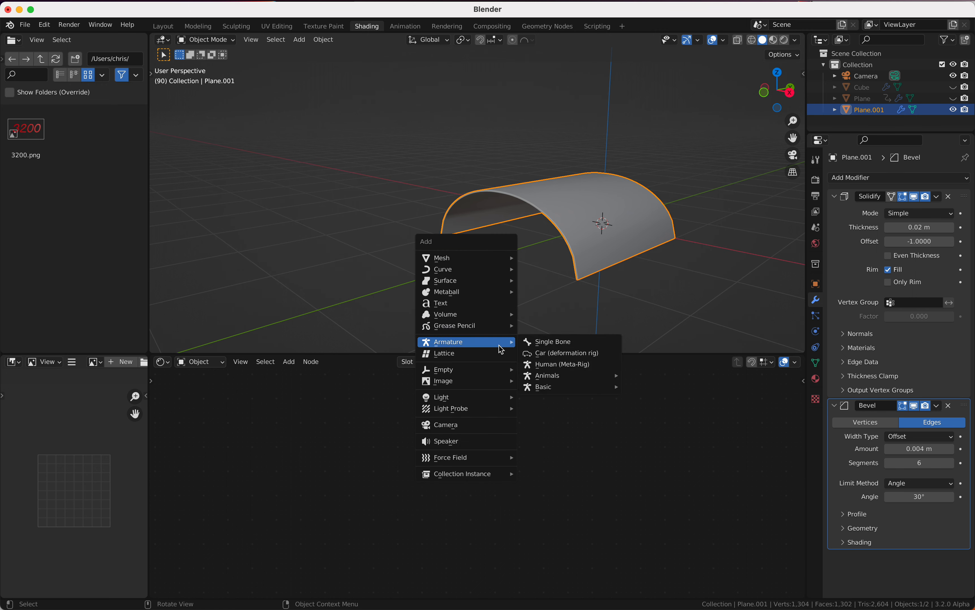
{"action": "left_click", "coordinate": [547, 343]}
Rotate the armature -90° about the X axis so the bone lies flat
{"action": "scroll", "coordinate": [553, 320], "scroll_direction": "left", "scroll_amount": 10}
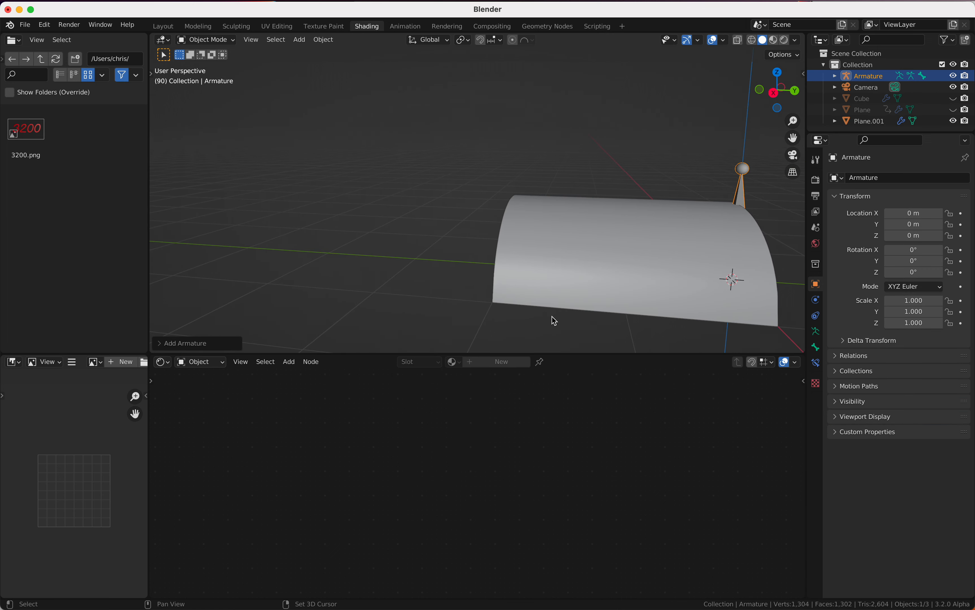
{"action": "scroll", "coordinate": [555, 321], "scroll_direction": "left", "scroll_amount": 15}
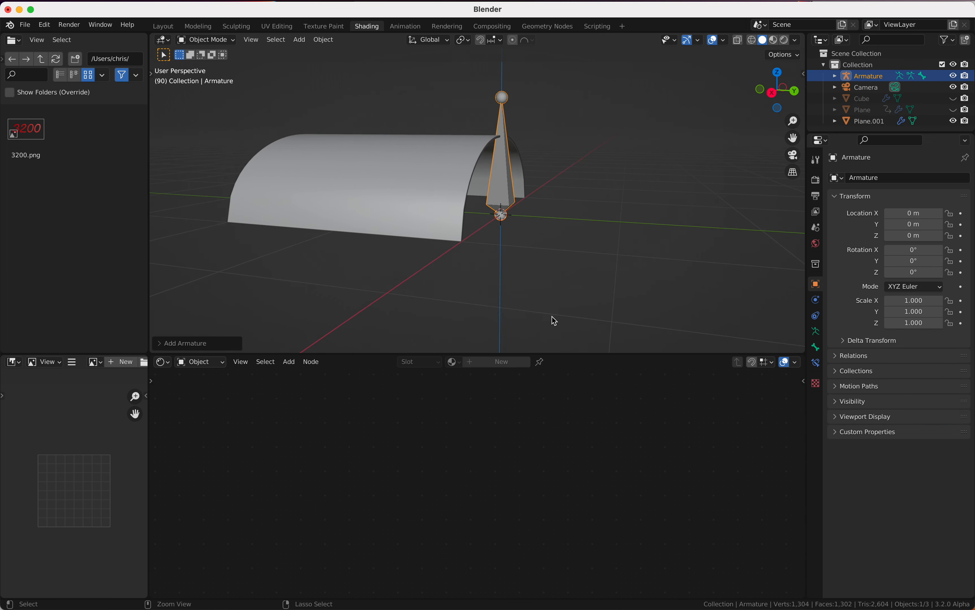
{"action": "scroll", "coordinate": [555, 321], "scroll_direction": "left", "scroll_amount": 10}
{"action": "type", "text": "r"}
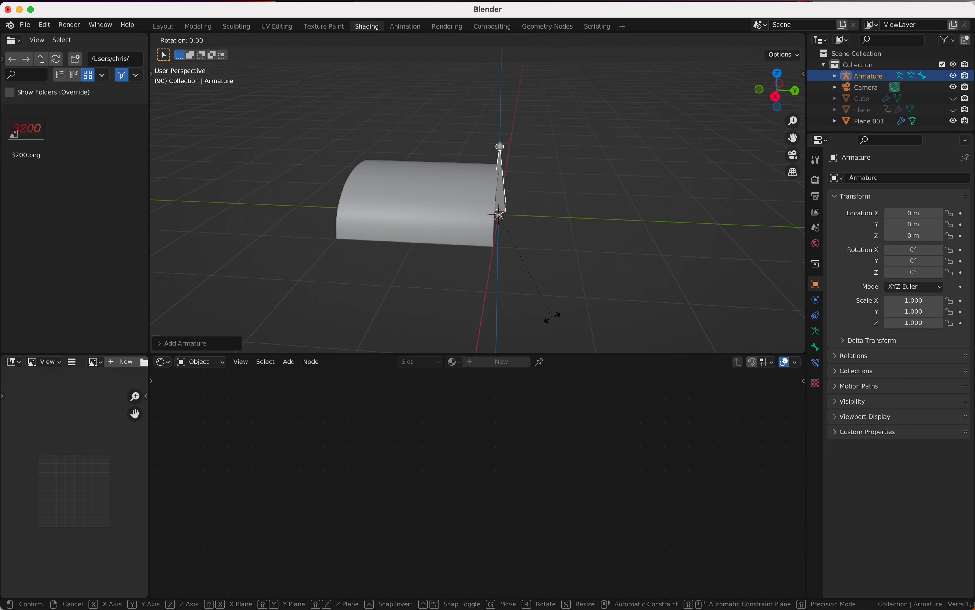
{"action": "type", "text": "x-90"}
{"action": "key", "text": "Return"}
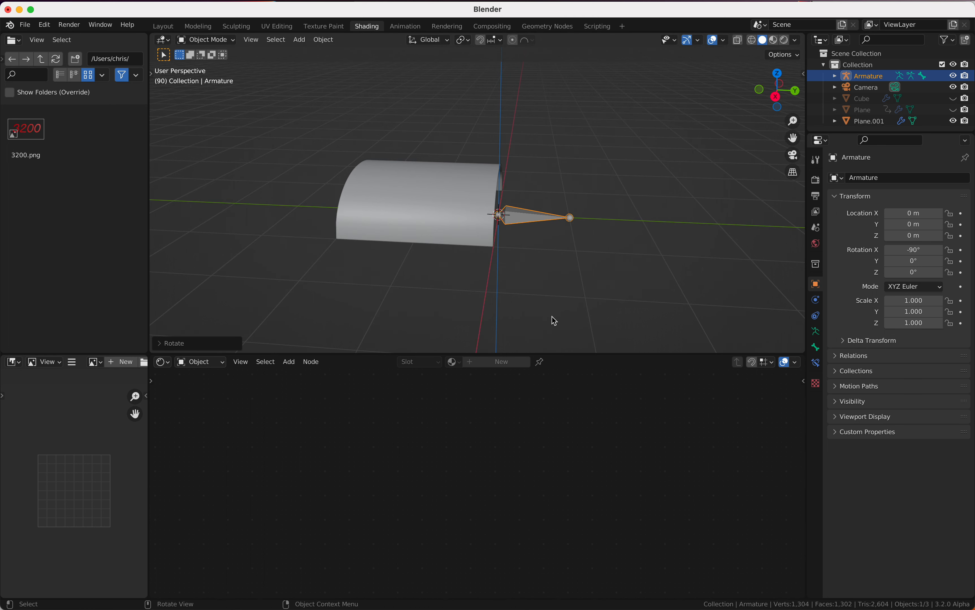
Move the armature -2 m along the Y axis, towards the other end of the arch
{"action": "scroll", "coordinate": [565, 234], "scroll_direction": "left", "scroll_amount": 10}
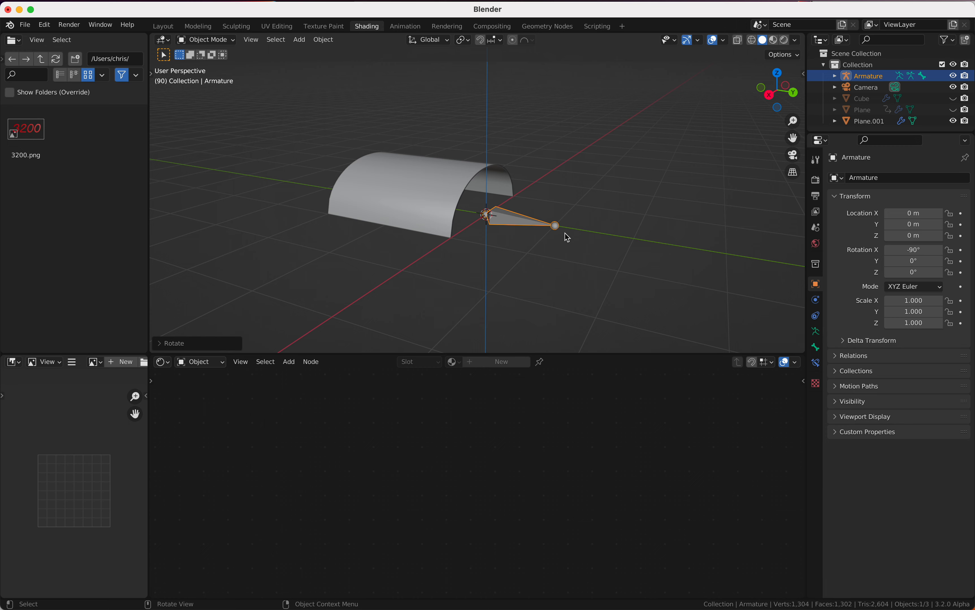
{"action": "scroll", "coordinate": [568, 238], "scroll_direction": "left", "scroll_amount": 8}
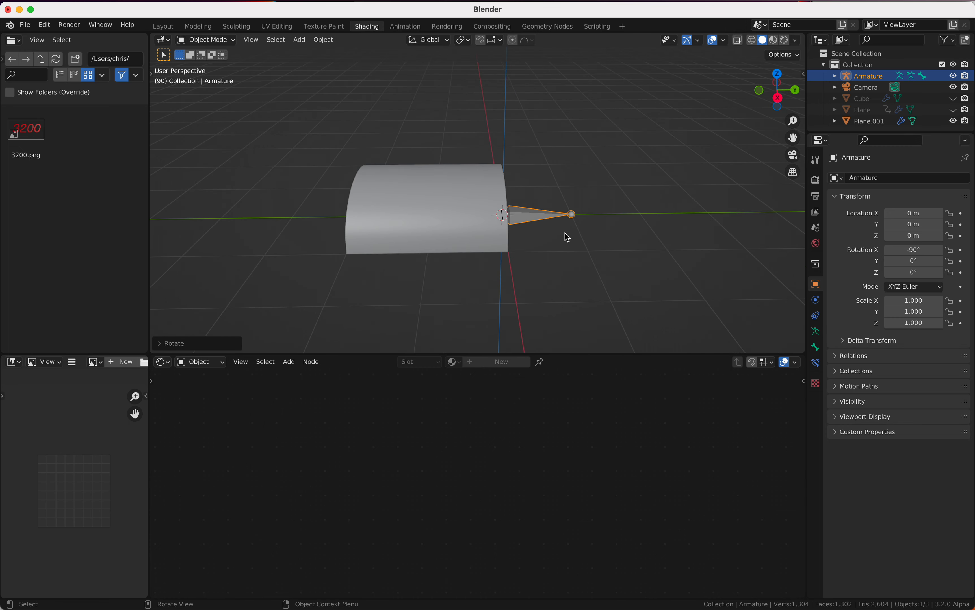
{"action": "scroll", "coordinate": [567, 238], "scroll_direction": "left", "scroll_amount": 10}
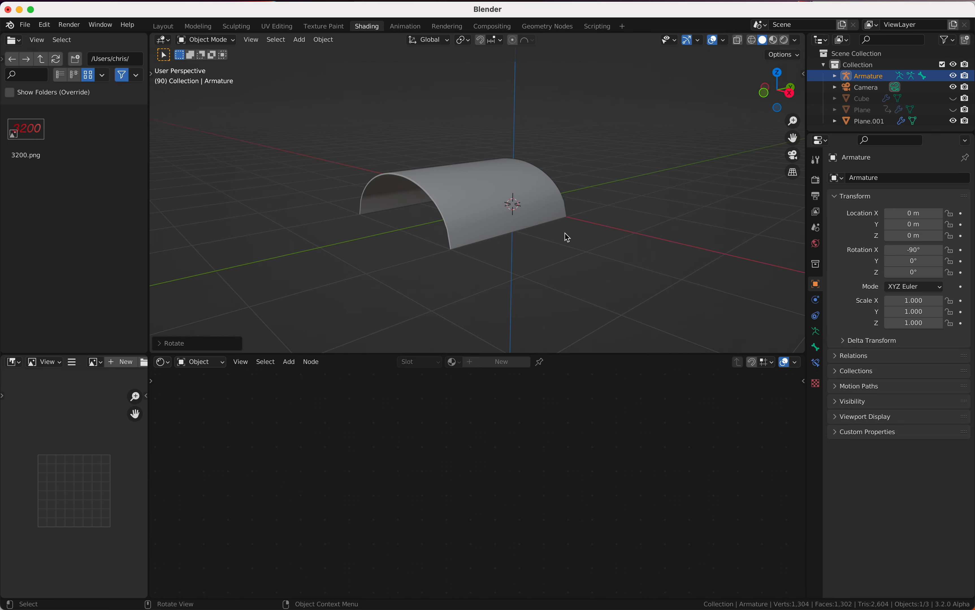
{"action": "type", "text": "gy"}
{"action": "type", "text": "-2"}
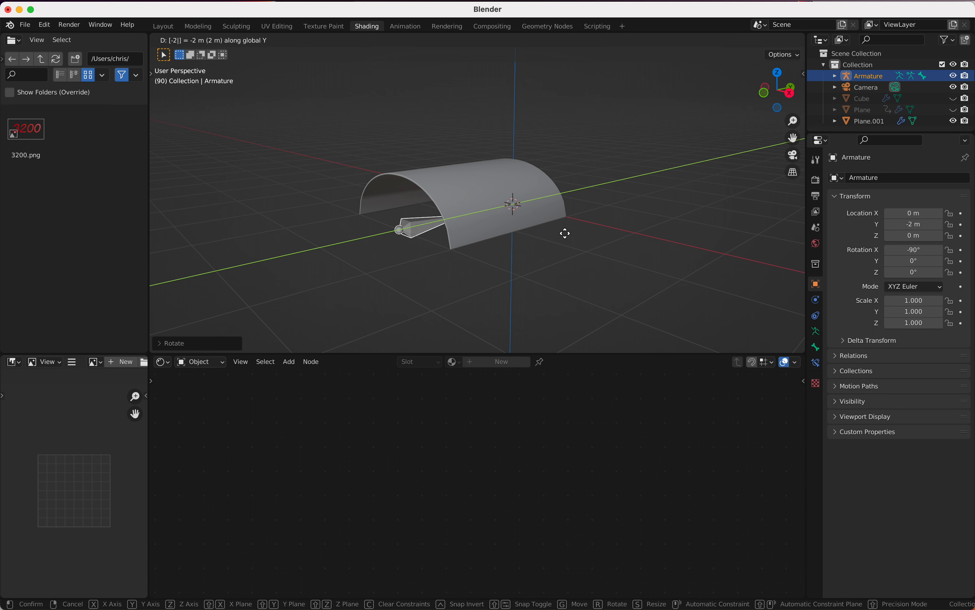
{"action": "key", "text": "Return"}
Apply the armature's rotation
{"action": "scroll", "coordinate": [567, 236], "scroll_direction": "left", "scroll_amount": 8}
{"action": "scroll", "coordinate": [567, 238], "scroll_direction": "left", "scroll_amount": 8}
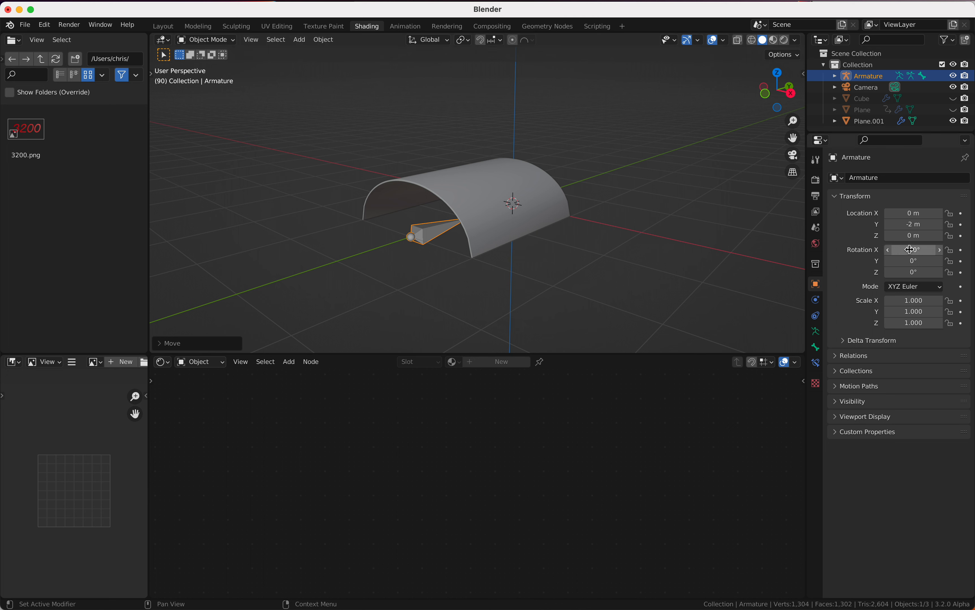
{"action": "middle_click_drag", "start_coordinate": [584, 289], "coordinate": [583, 289]}
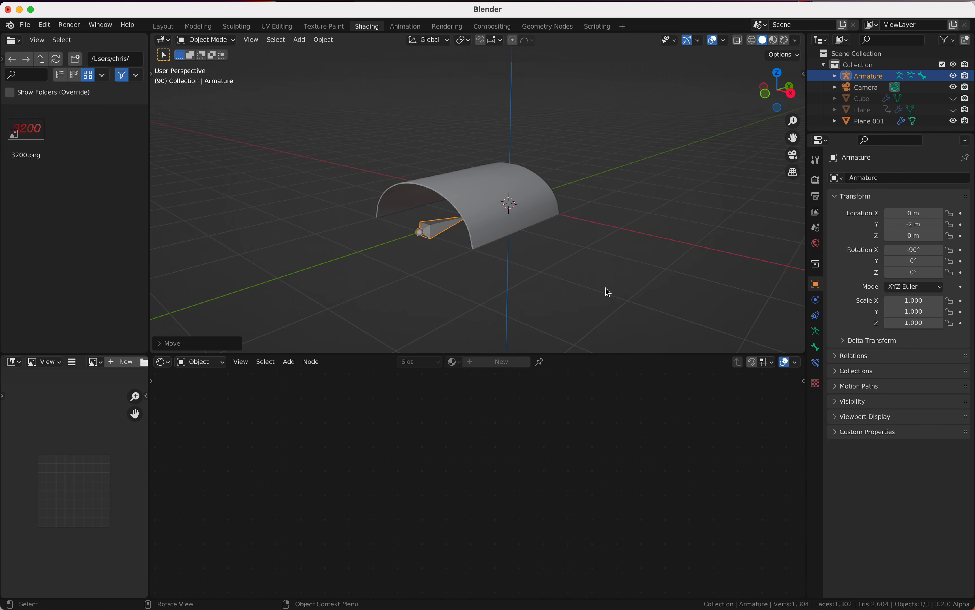
{"action": "key", "text": "ctrl"}
{"action": "key", "text": "ctrl+a"}
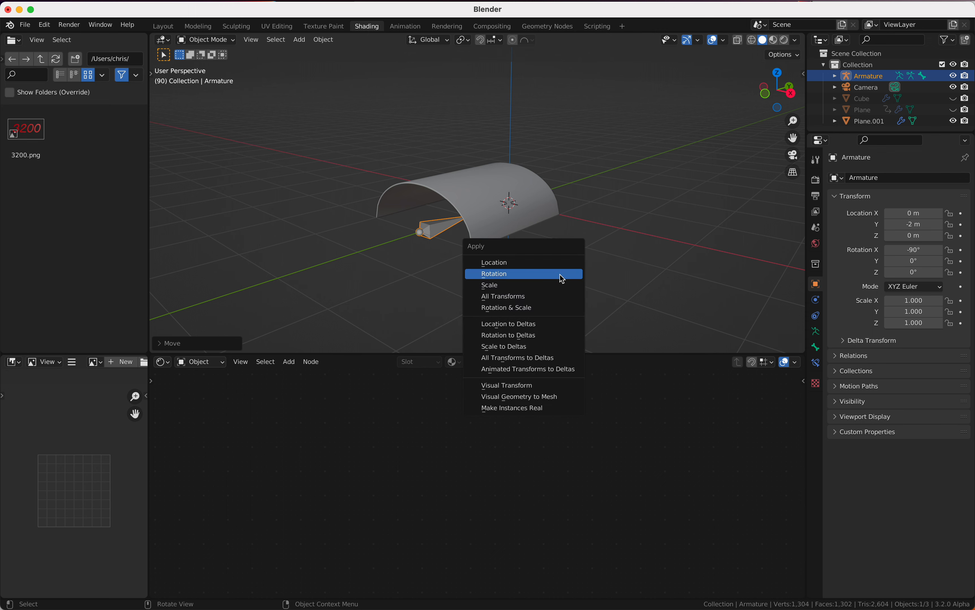
{"action": "left_click", "coordinate": [559, 274]}
Select the arch and the armature, switch the armature to Pose Mode, and parent the arch to its bone
{"action": "middle_click_drag", "start_coordinate": [594, 261], "coordinate": [590, 259]}
{"action": "middle_click_drag", "start_coordinate": [440, 179], "coordinate": [490, 195]}
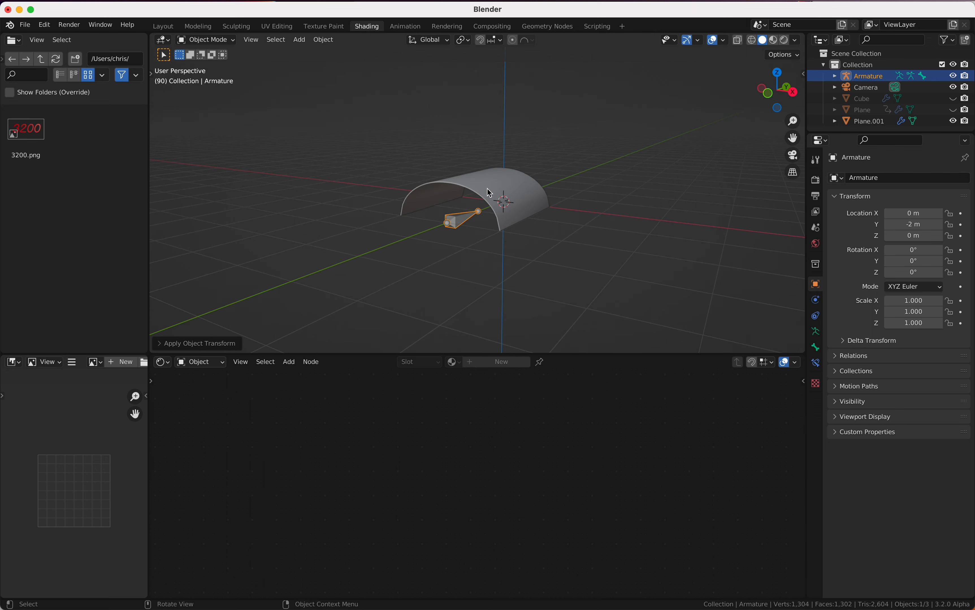
{"action": "left_click", "coordinate": [490, 194]}
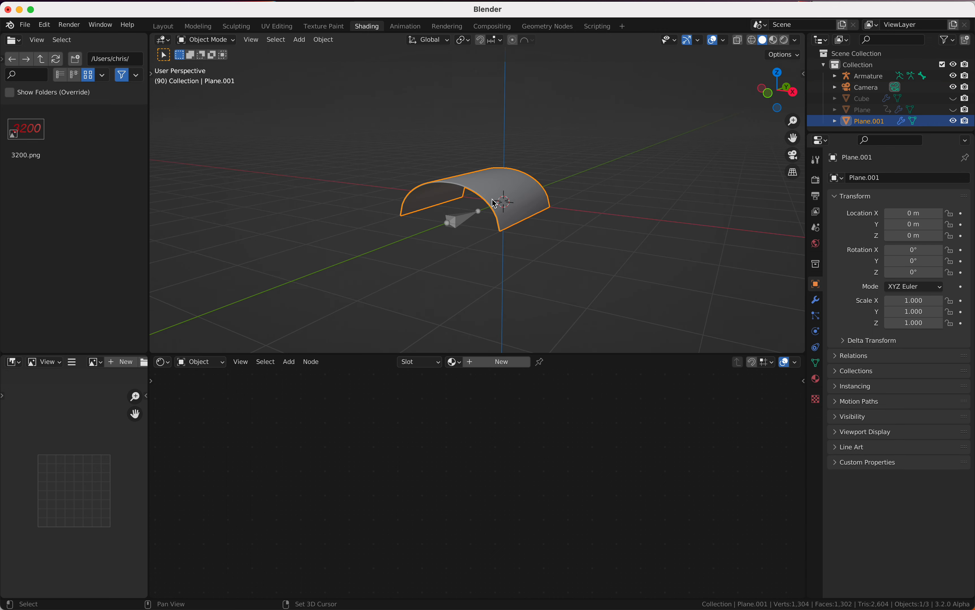
{"action": "left_click", "coordinate": [462, 225], "text": "shift"}
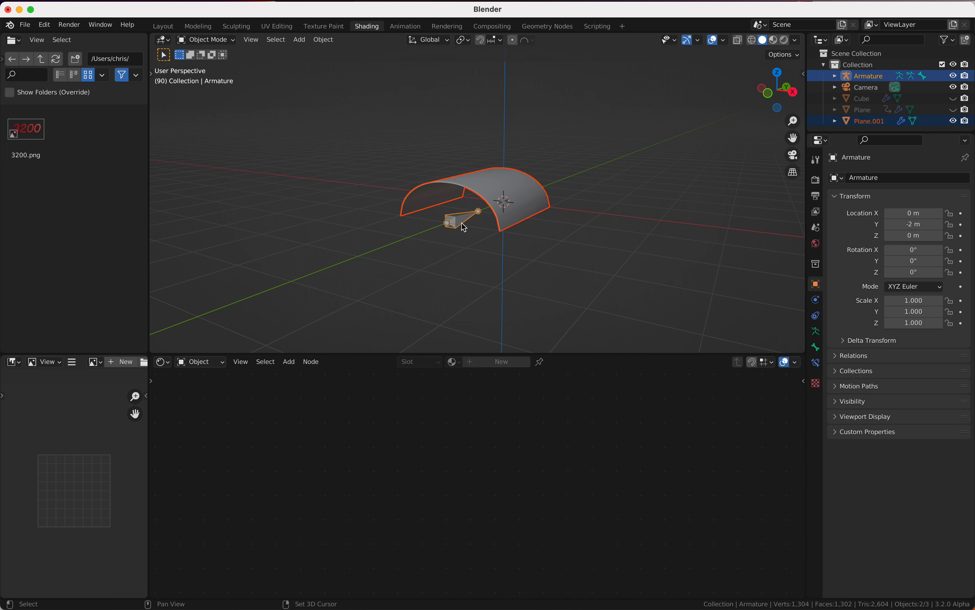
{"action": "key", "text": "ctrl+Tab"}
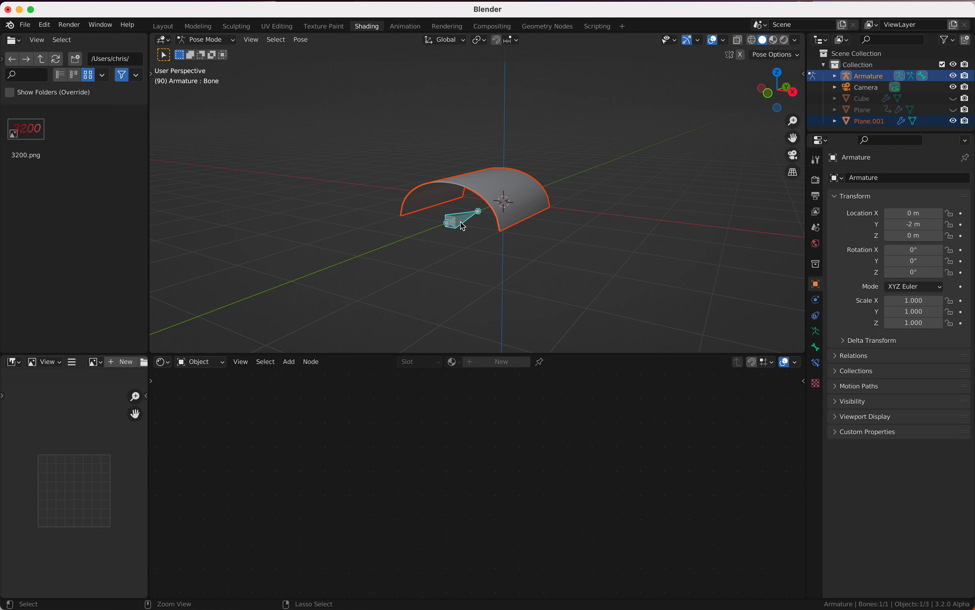
{"action": "key", "text": "super+p"}
{"action": "left_click", "coordinate": [457, 226]}
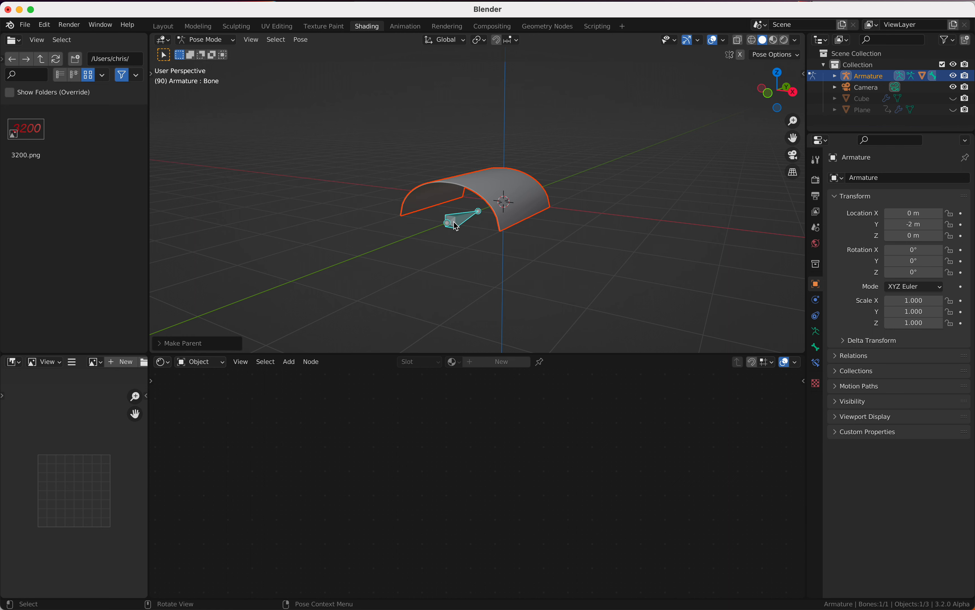
Test-move the bone to check that the arch follows it, cancel the move, and deselect the bone
{"action": "key", "text": "g"}
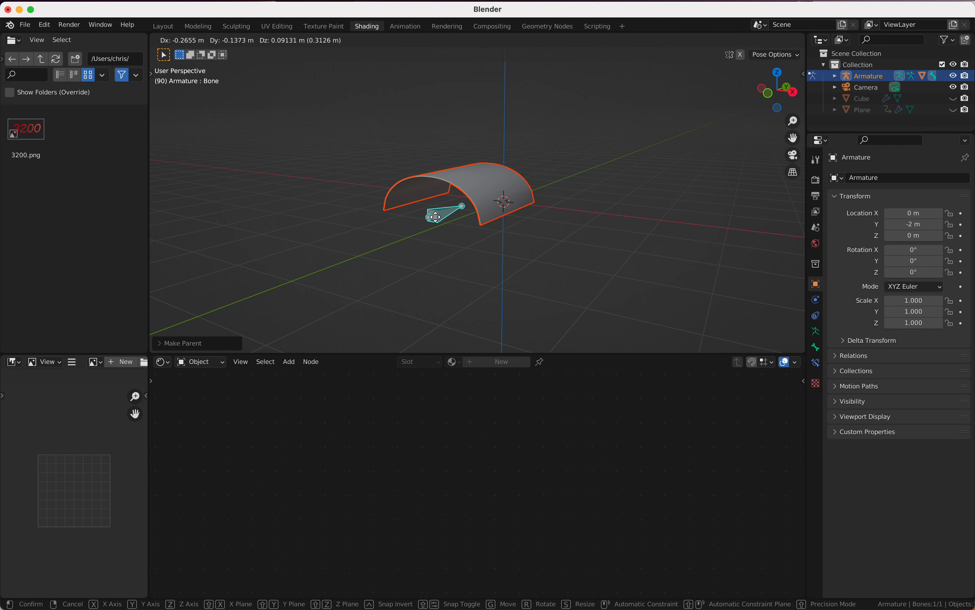
{"action": "right_click", "coordinate": [434, 216]}
{"action": "left_click", "coordinate": [597, 254]}
{"action": "scroll", "coordinate": [597, 254], "scroll_direction": "down", "scroll_amount": 2}
{"action": "scroll", "coordinate": [597, 254], "scroll_direction": "up", "scroll_amount": 4}
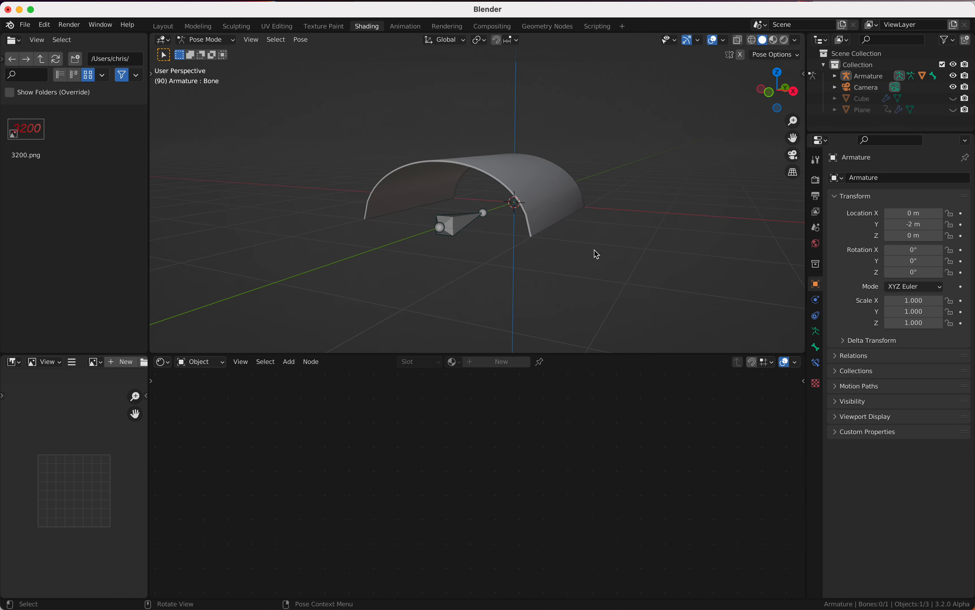
{"action": "scroll", "coordinate": [606, 262], "scroll_direction": "left", "scroll_amount": 3}
{"action": "scroll", "coordinate": [606, 262], "scroll_direction": "up", "scroll_amount": 2}
{"action": "scroll", "coordinate": [606, 262], "scroll_direction": "right", "scroll_amount": 3}
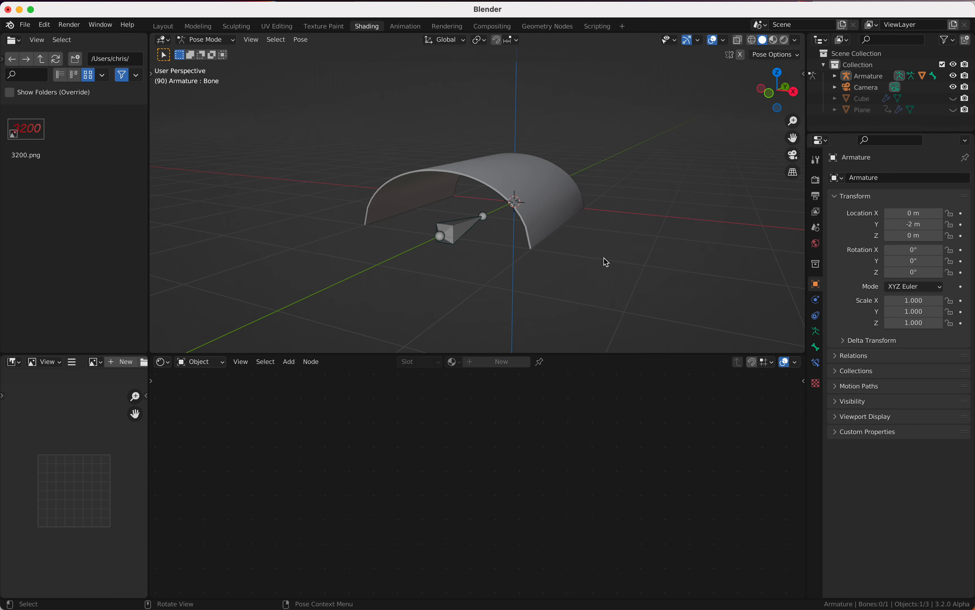
{"action": "scroll", "coordinate": [603, 258], "scroll_direction": "left", "scroll_amount": 3, "text": "shift"}
{"action": "scroll", "coordinate": [604, 258], "scroll_direction": "down", "scroll_amount": 2, "text": "shift"}
{"action": "scroll", "coordinate": [603, 258], "scroll_direction": "left", "scroll_amount": 2, "text": "shift"}
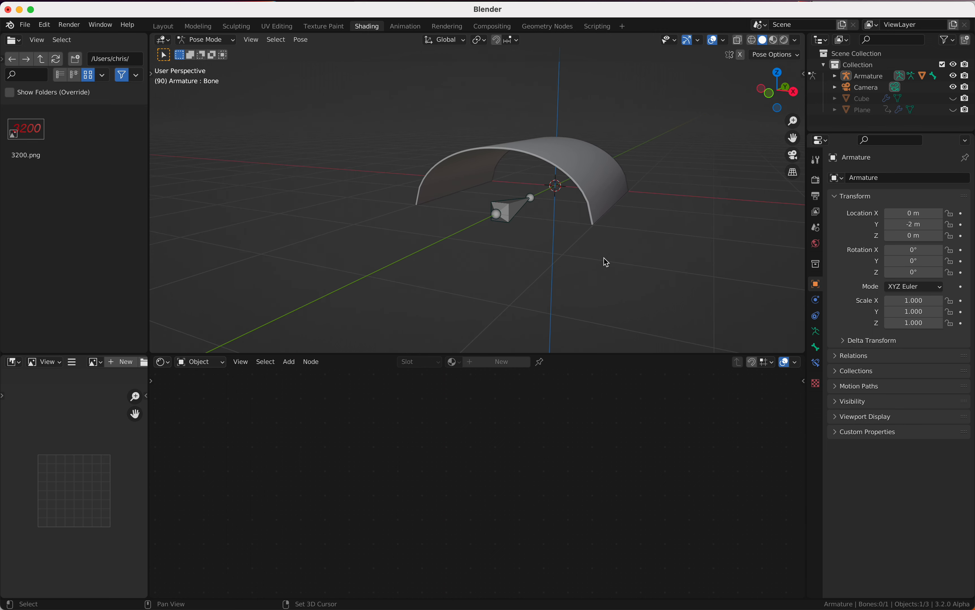
{"action": "scroll", "coordinate": [590, 240], "scroll_direction": "left", "scroll_amount": 2}
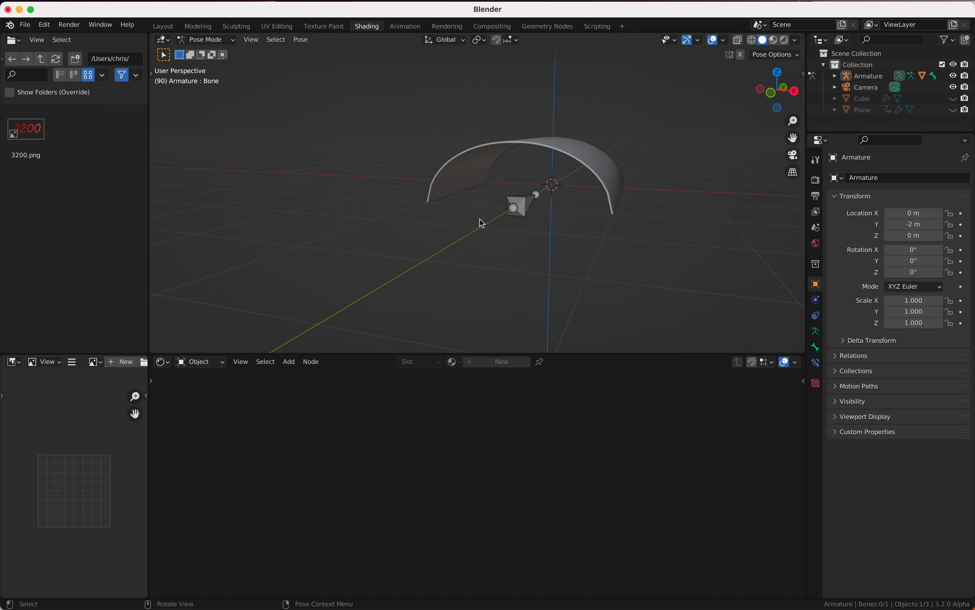
{"action": "mouse_move", "coordinate": [441, 197]}
{"action": "left_mouse_down"}
{"action": "mouse_move", "coordinate": [483, 156]}
{"action": "mouse_move", "coordinate": [579, 189]}
{"action": "mouse_move", "coordinate": [594, 212]}
{"action": "mouse_move", "coordinate": [524, 178]}
{"action": "mouse_move", "coordinate": [474, 187]}
{"action": "mouse_move", "coordinate": [467, 202]}
{"action": "mouse_move", "coordinate": [518, 195]}
{"action": "mouse_move", "coordinate": [548, 204]}
{"action": "left_mouse_up"}
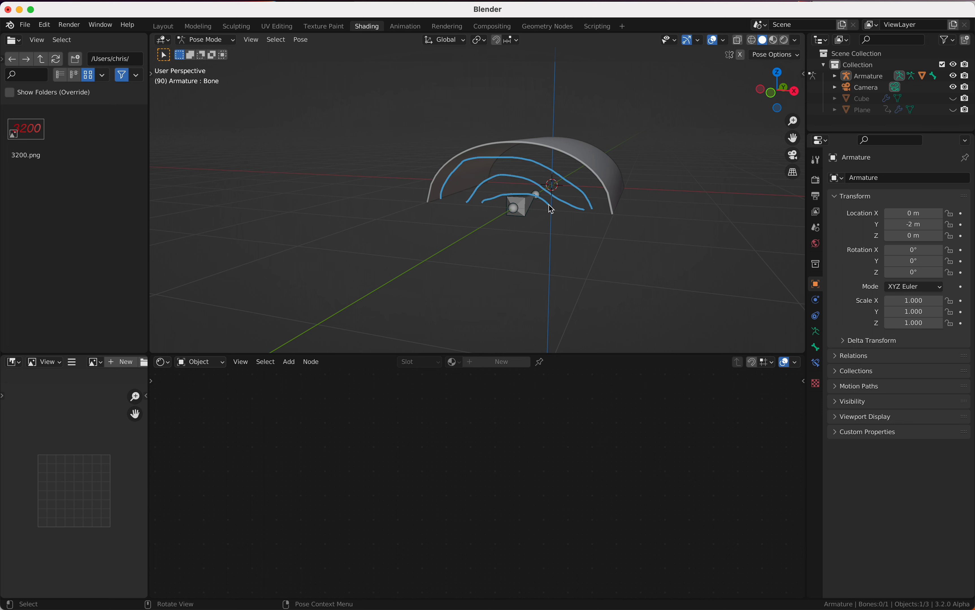
{"action": "mouse_move", "coordinate": [492, 190]}
{"action": "right_mouse_down"}
{"action": "mouse_move", "coordinate": [474, 113]}
{"action": "mouse_move", "coordinate": [544, 187]}
{"action": "right_mouse_up"}
{"action": "scroll", "coordinate": [541, 185], "scroll_direction": "right", "scroll_amount": 5}
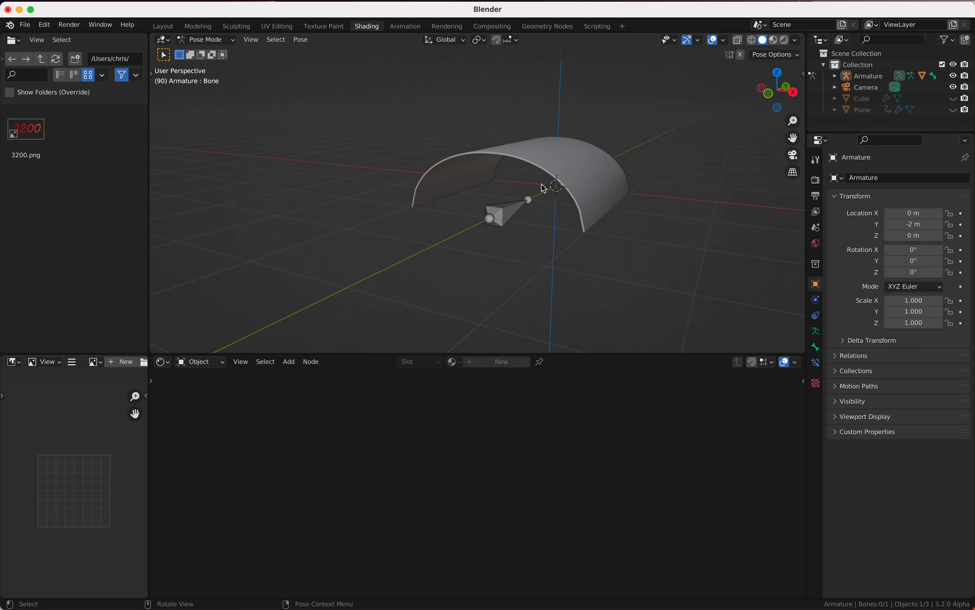
Switch from Pose Mode to Object Mode and select the curved panel together with its armature
{"action": "key", "text": "ctrl+Tab"}
{"action": "left_click", "coordinate": [575, 186]}
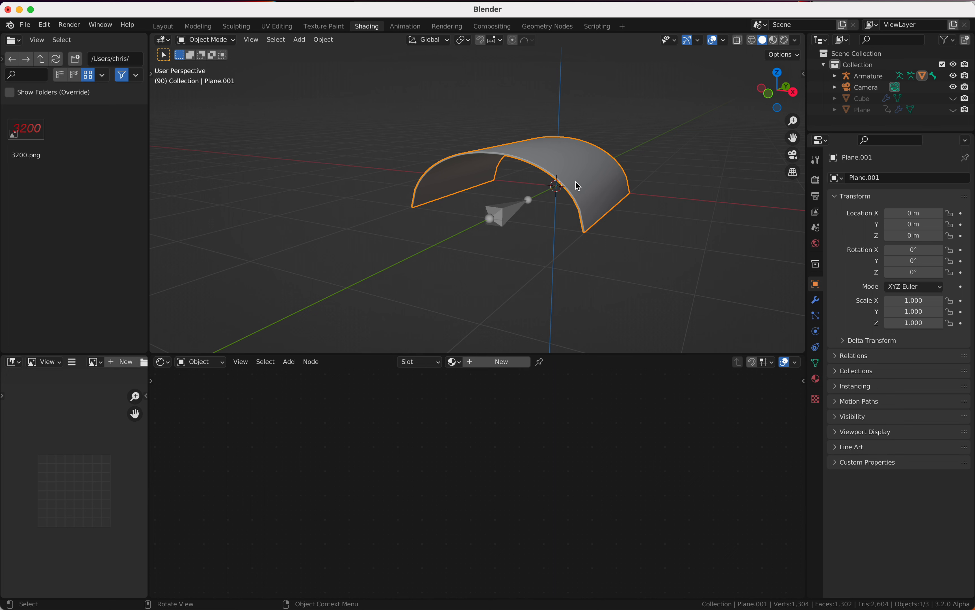
{"action": "left_click", "coordinate": [500, 220], "text": "shift"}
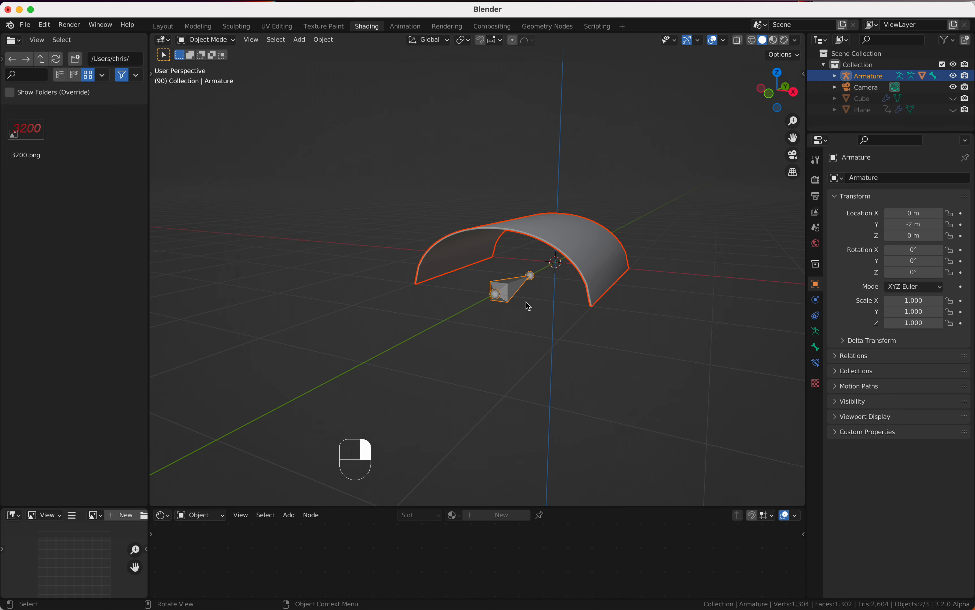
Duplicate the curved panel and its armature in place and scale the copy uniformly to 0.97
{"action": "key", "text": "shift"}
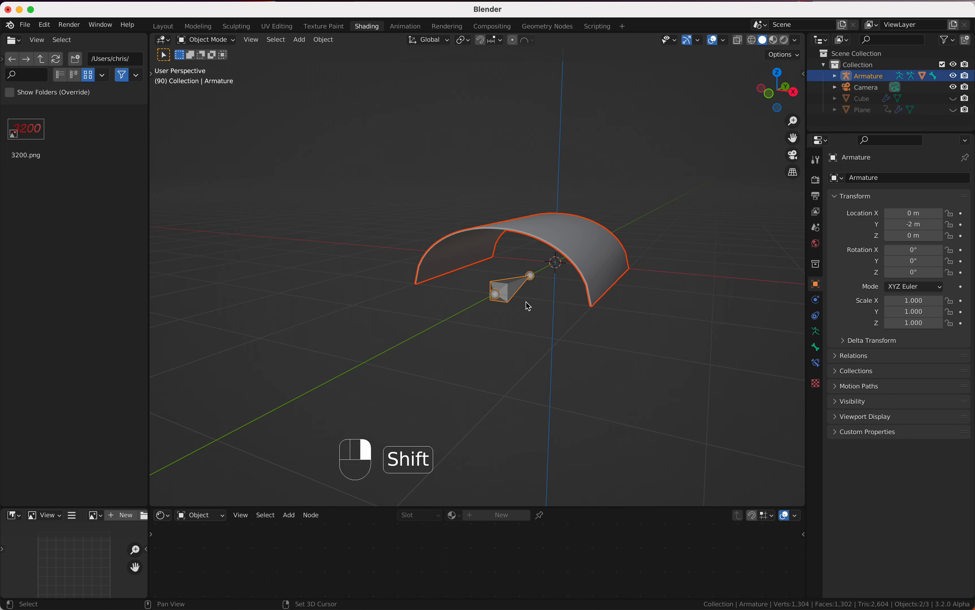
{"action": "key", "text": "shift+d"}
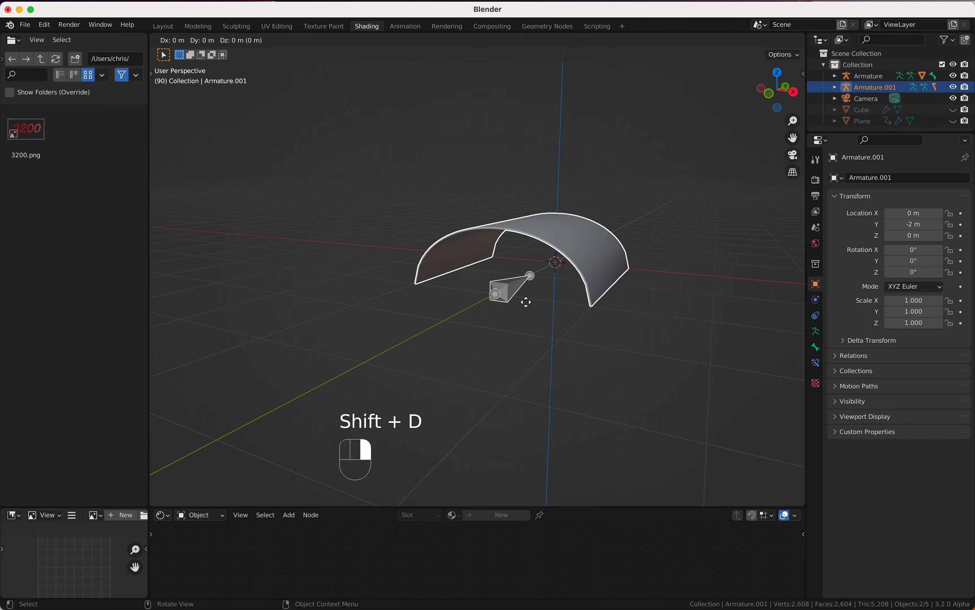
{"action": "key", "text": "s"}
{"action": "type", "text": "."}
{"action": "type", "text": "97"}
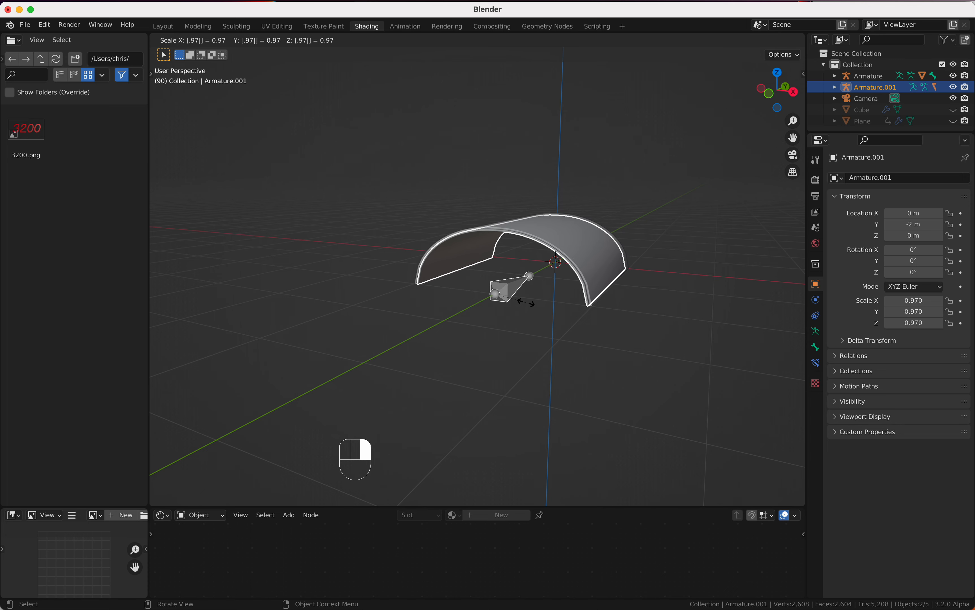
{"action": "key", "text": "Return"}
Examine from several sides how the ends and edges of the scaled copy line up with the original panel
{"action": "scroll", "coordinate": [526, 302], "scroll_direction": "left", "scroll_amount": 10}
{"action": "scroll", "coordinate": [526, 302], "scroll_direction": "right", "scroll_amount": 10}
{"action": "scroll", "coordinate": [526, 302], "scroll_direction": "up", "scroll_amount": 2, "text": "super"}
{"action": "scroll", "coordinate": [525, 302], "scroll_direction": "up", "scroll_amount": 4, "text": "super"}
{"action": "scroll", "coordinate": [525, 302], "scroll_direction": "down", "scroll_amount": 4, "text": "super"}
{"action": "scroll", "coordinate": [525, 302], "scroll_direction": "right", "scroll_amount": 8}
{"action": "scroll", "coordinate": [526, 302], "scroll_direction": "up", "scroll_amount": 5}
{"action": "scroll", "coordinate": [525, 302], "scroll_direction": "right", "scroll_amount": 12}
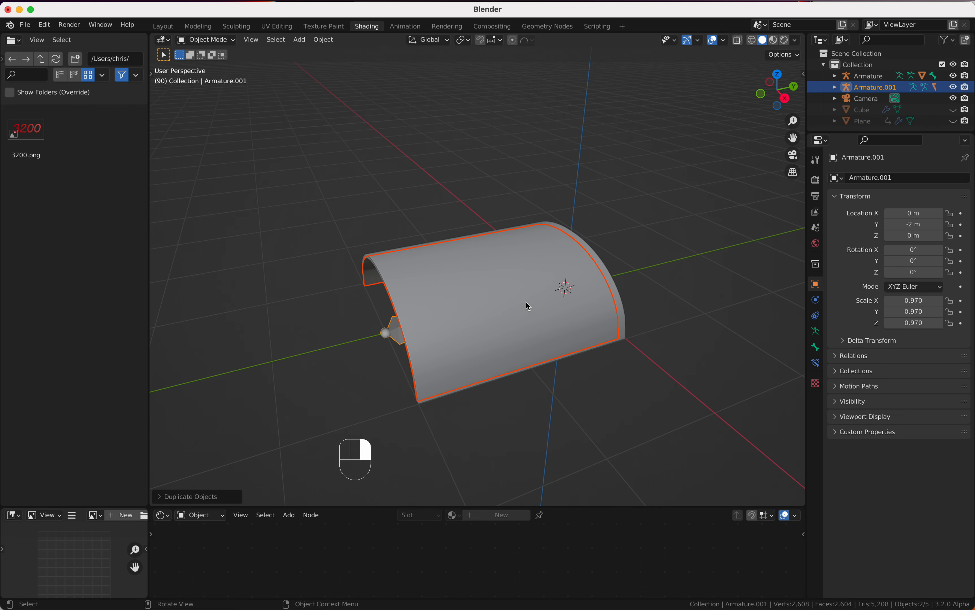
{"action": "scroll", "coordinate": [525, 302], "scroll_direction": "right", "scroll_amount": 3}
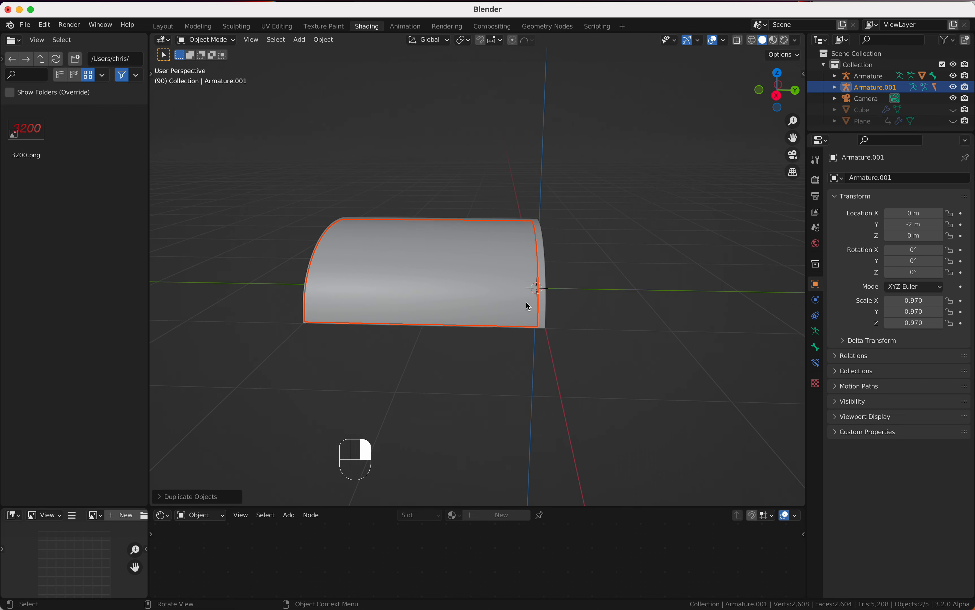
{"action": "scroll", "coordinate": [539, 318], "scroll_direction": "left", "scroll_amount": 5}
{"action": "scroll", "coordinate": [540, 318], "scroll_direction": "right", "scroll_amount": 9}
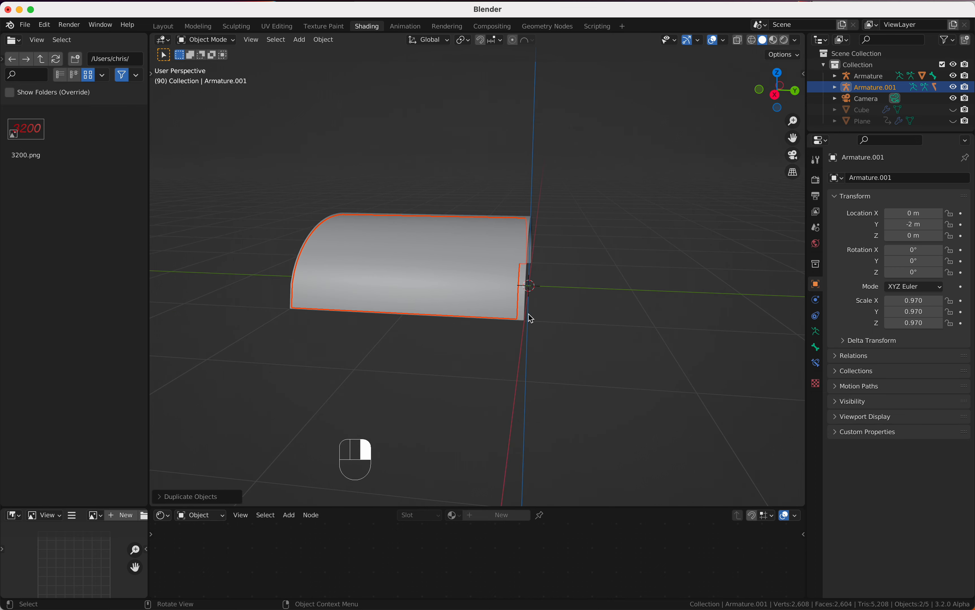
{"action": "scroll", "coordinate": [532, 319], "scroll_direction": "left", "scroll_amount": 10}
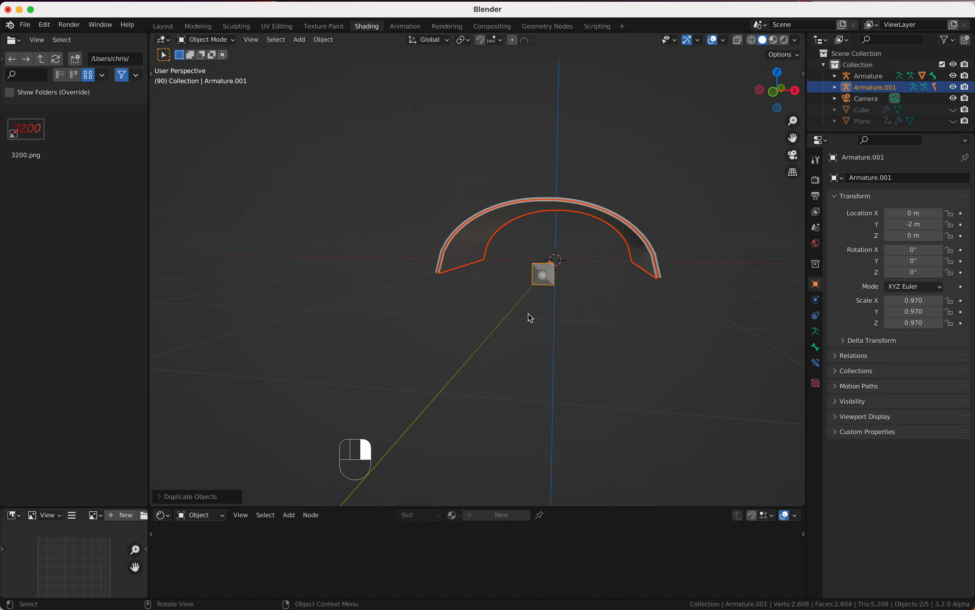
{"action": "scroll", "coordinate": [530, 318], "scroll_direction": "right", "scroll_amount": 10}
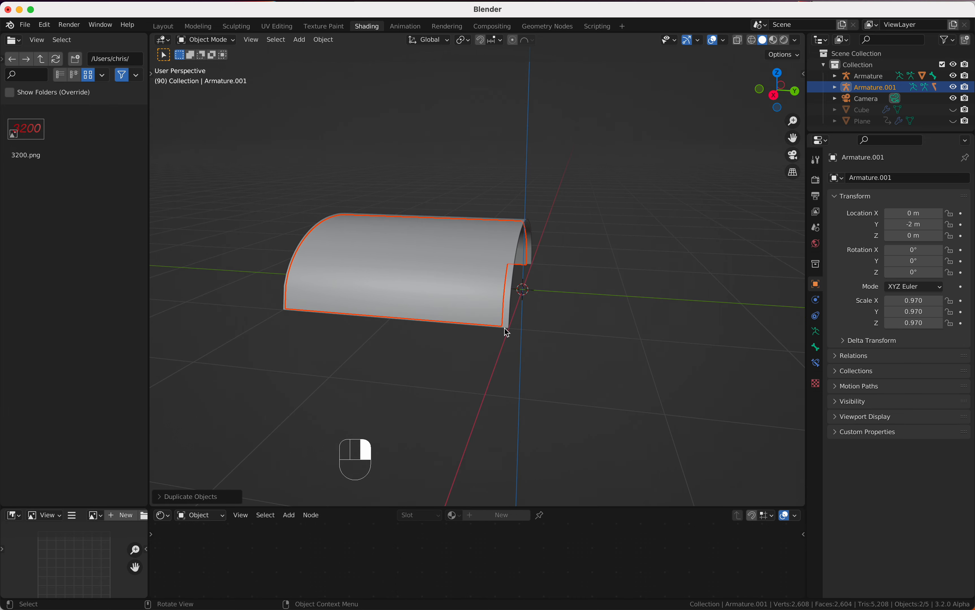
{"action": "scroll", "coordinate": [507, 332], "scroll_direction": "left", "scroll_amount": 6}
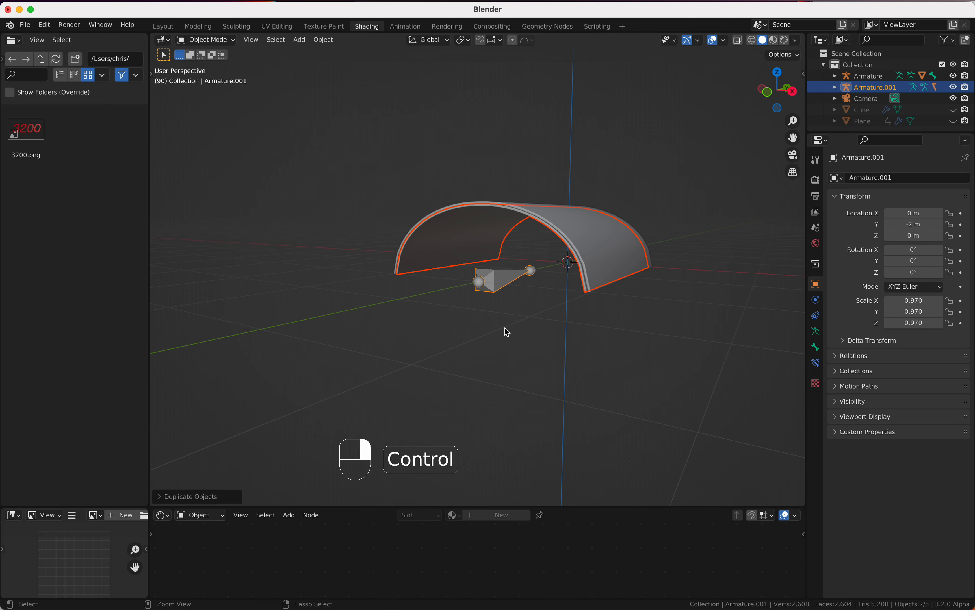
Undo the uniformly scaled copy and duplicate the panel and armature again, scaling the copy to 0.97 on X and Z only
{"action": "key", "text": "ctrl+z"}
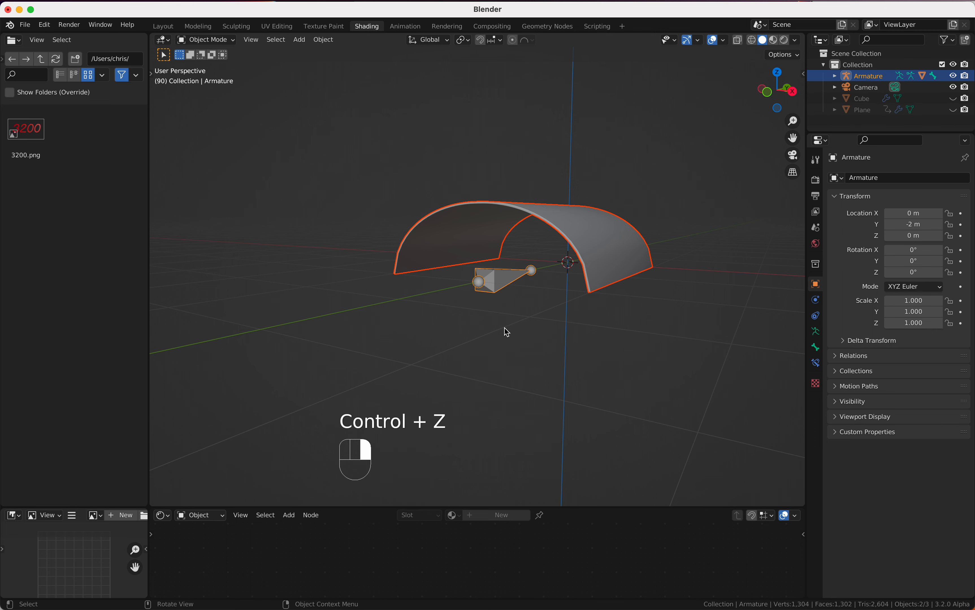
{"action": "scroll", "coordinate": [508, 332], "scroll_direction": "left", "scroll_amount": 2}
{"action": "key", "text": "shift+d"}
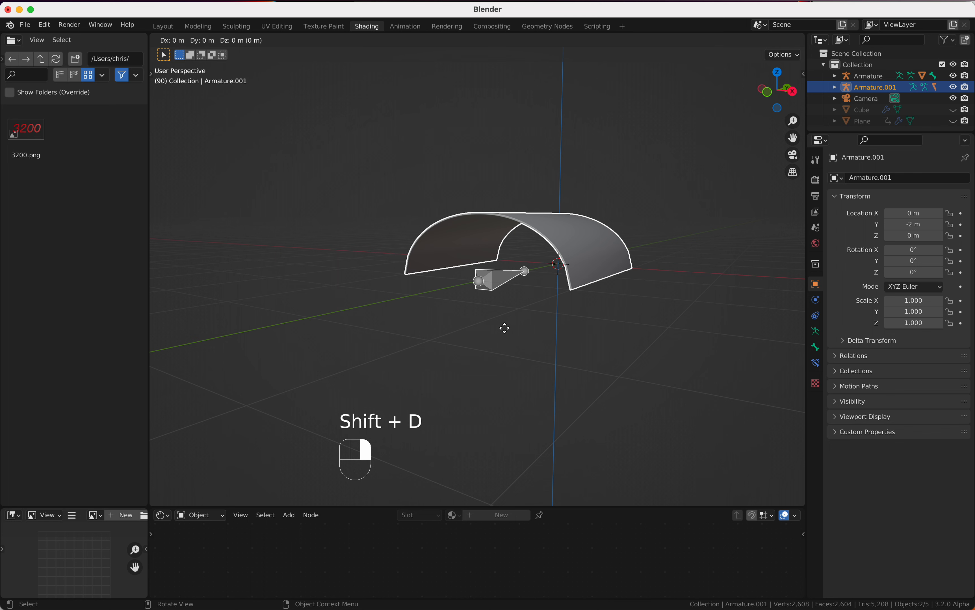
{"action": "key", "text": "s"}
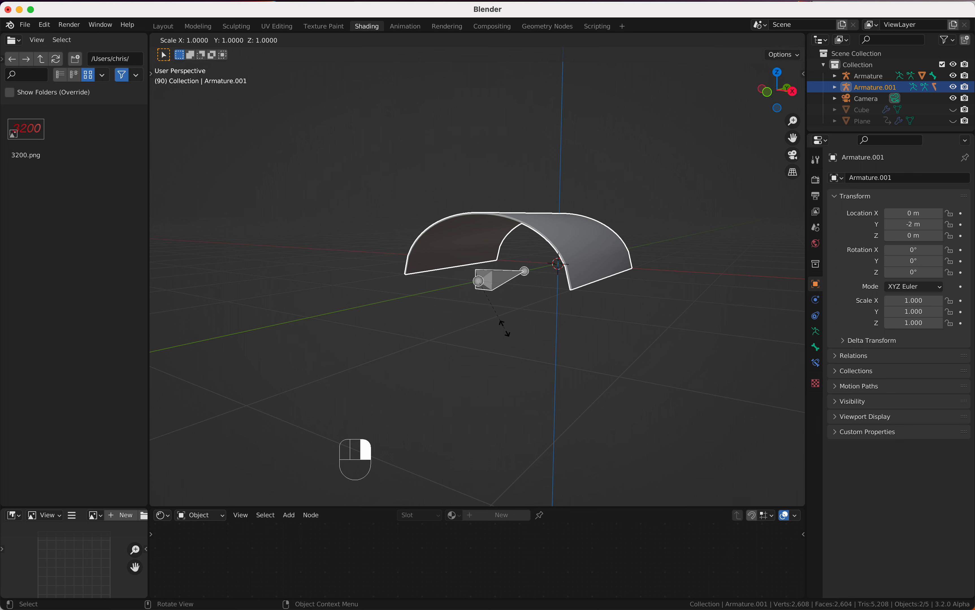
{"action": "key", "text": "shift"}
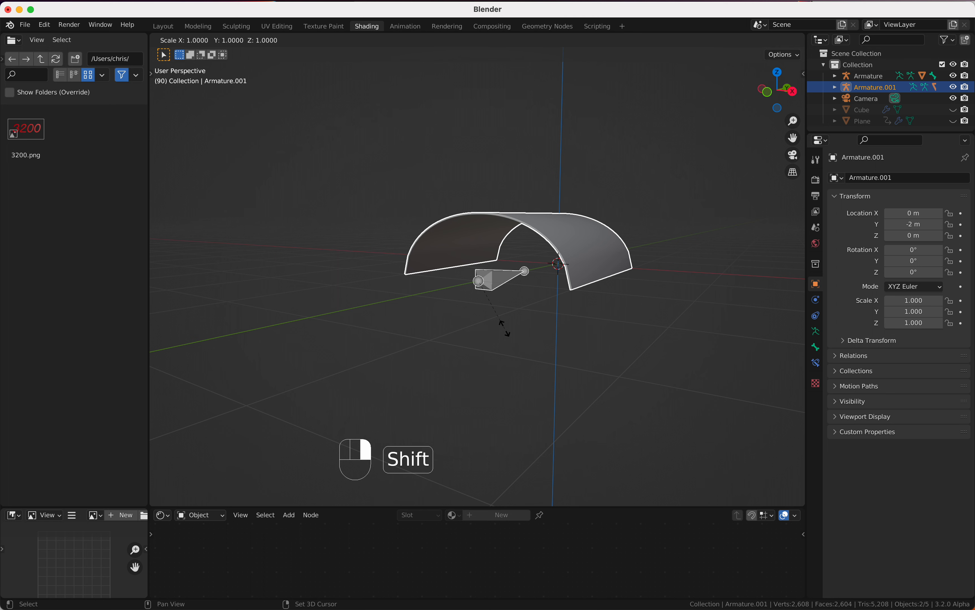
{"action": "key", "text": "shift+y"}
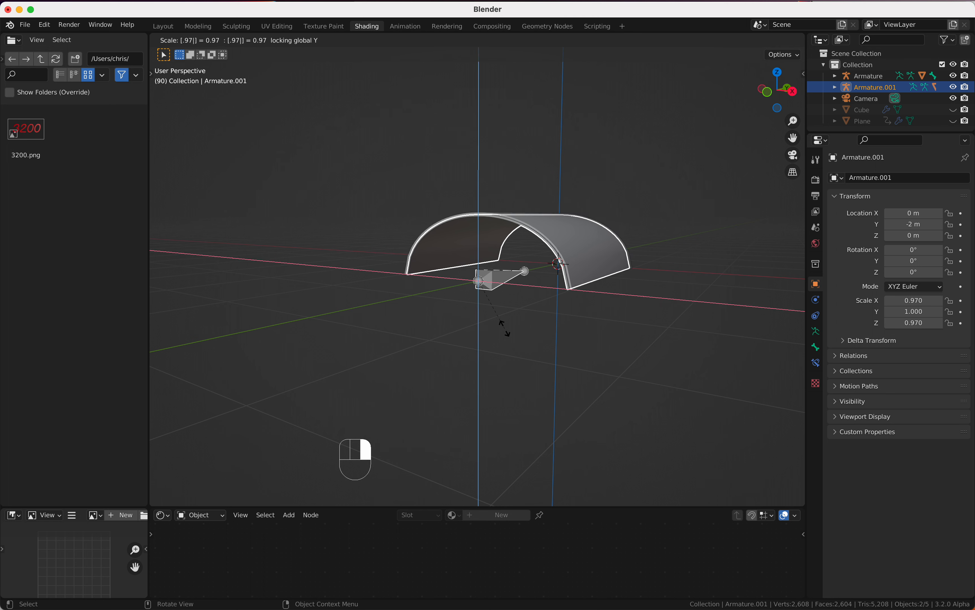
{"action": "left_click", "coordinate": [507, 332]}
Clear the selection and check from both ends how the duplicated panel nests inside the original
{"action": "scroll", "coordinate": [504, 328], "scroll_direction": "right", "scroll_amount": 10}
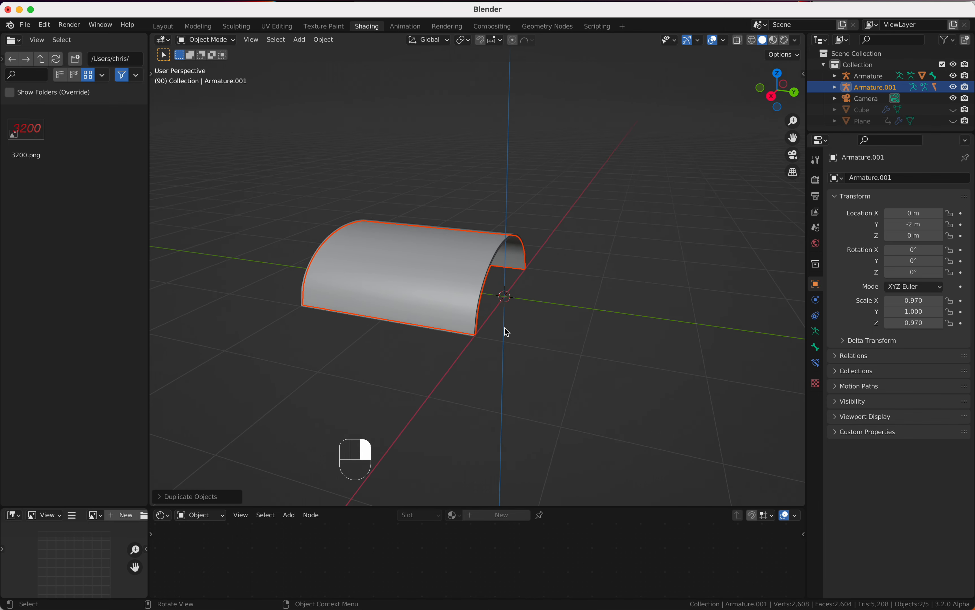
{"action": "scroll", "coordinate": [507, 332], "scroll_direction": "right", "scroll_amount": 10}
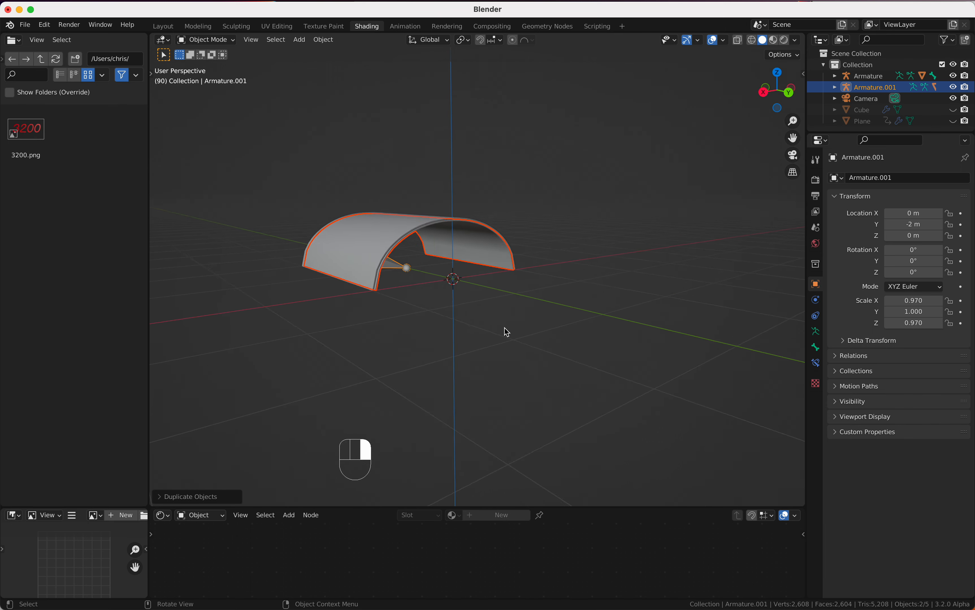
{"action": "left_click", "coordinate": [430, 314]}
{"action": "scroll", "coordinate": [430, 314], "scroll_direction": "right", "scroll_amount": 10}
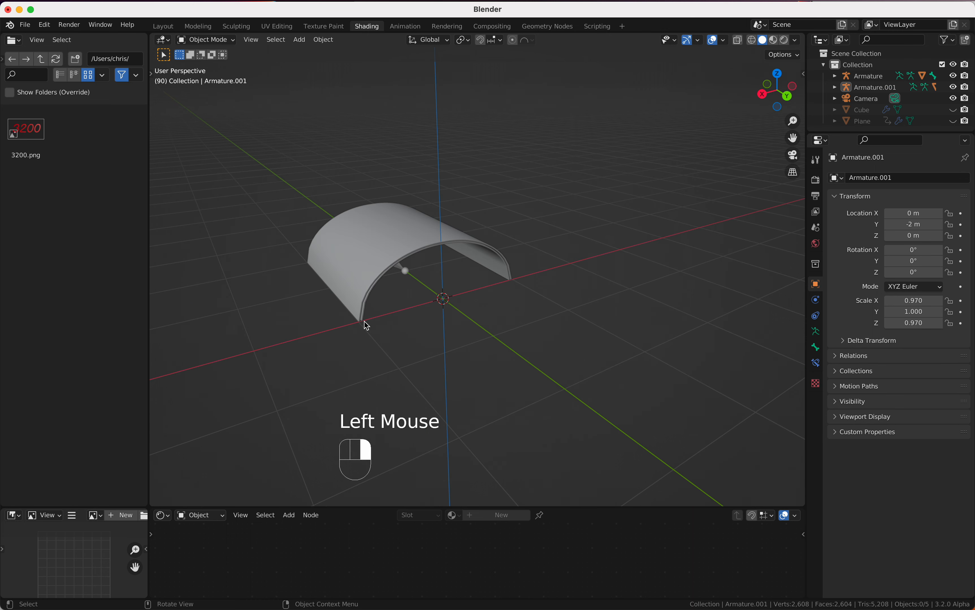
{"action": "scroll", "coordinate": [416, 279], "scroll_direction": "right", "scroll_amount": 10}
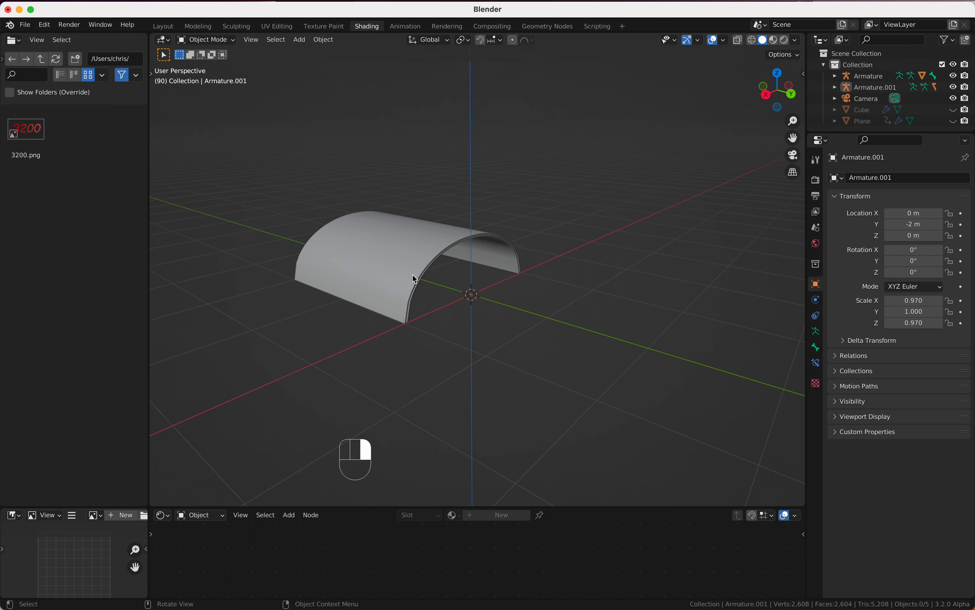
{"action": "scroll", "coordinate": [416, 280], "scroll_direction": "right", "scroll_amount": 10}
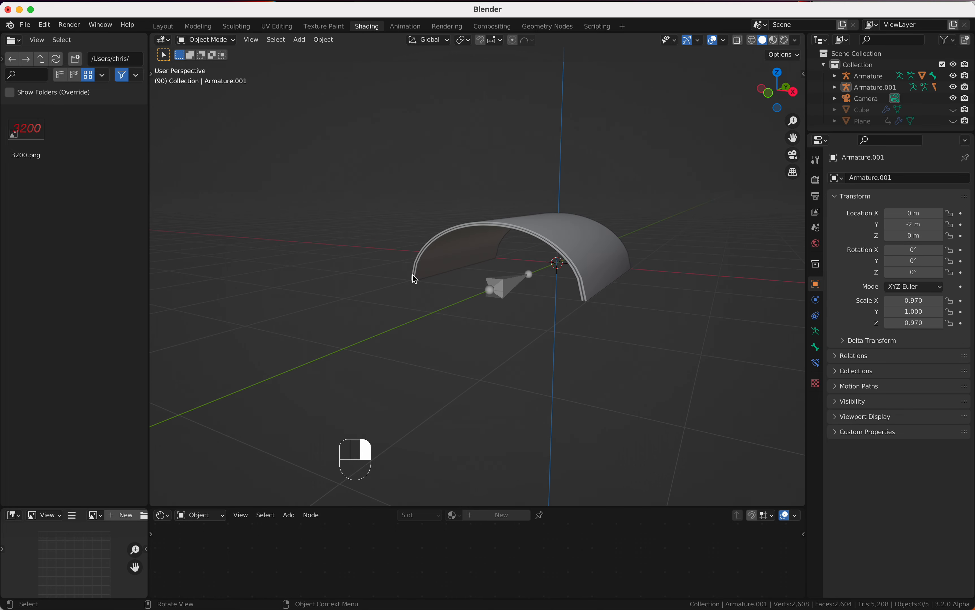
Try moving the duplicated armature's bone in Pose Mode to test whether its panel slides with it, cancelling each move
{"action": "left_click", "coordinate": [867, 92]}
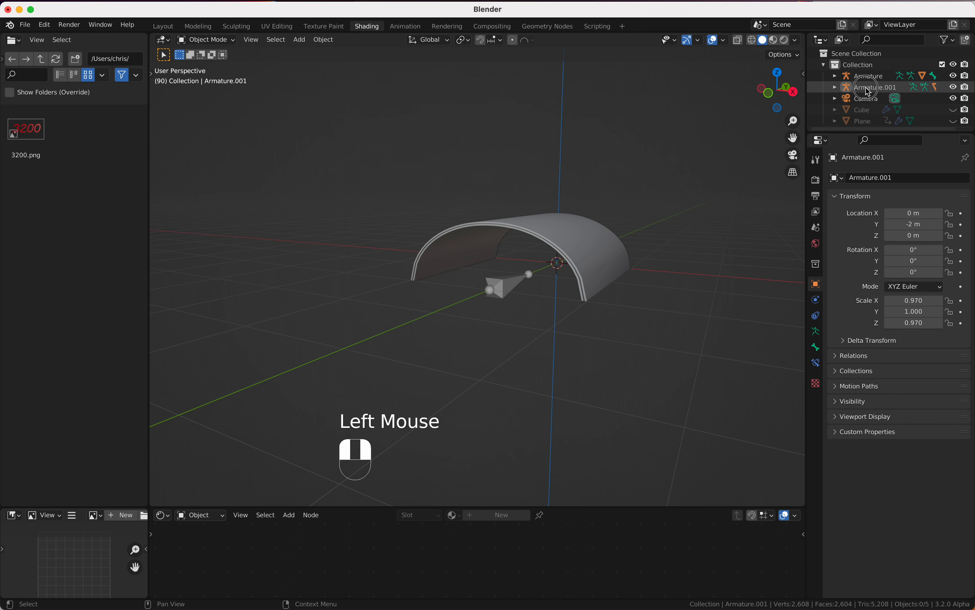
{"action": "key", "text": "ctrl+Tab"}
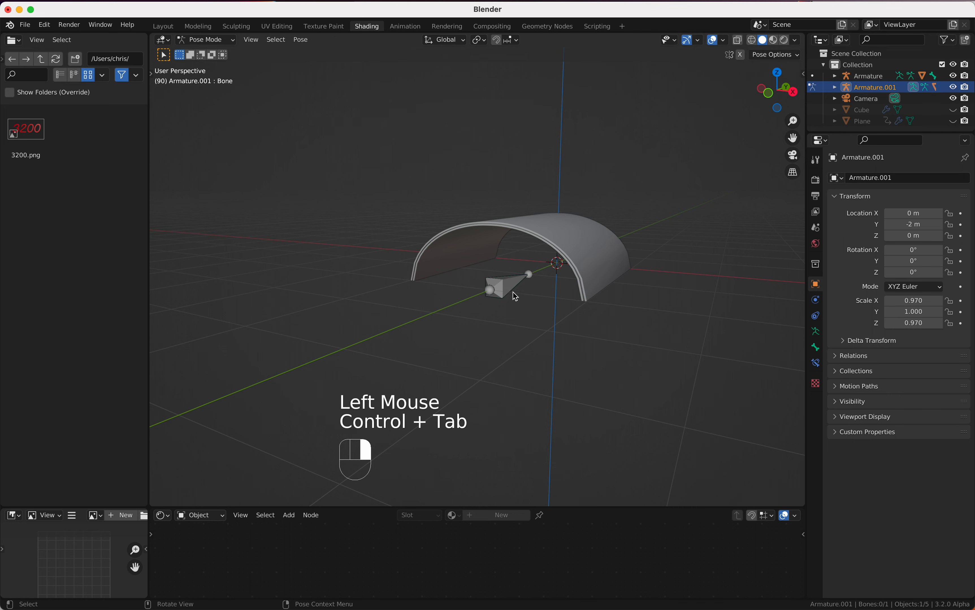
{"action": "left_click", "coordinate": [509, 287]}
{"action": "key", "text": "g"}
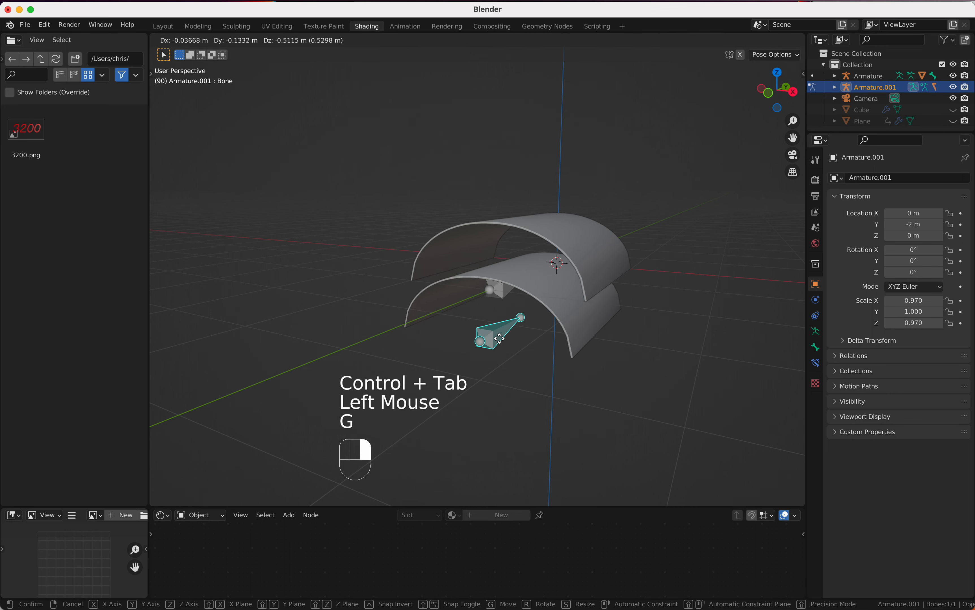
{"action": "right_click", "coordinate": [453, 297]}
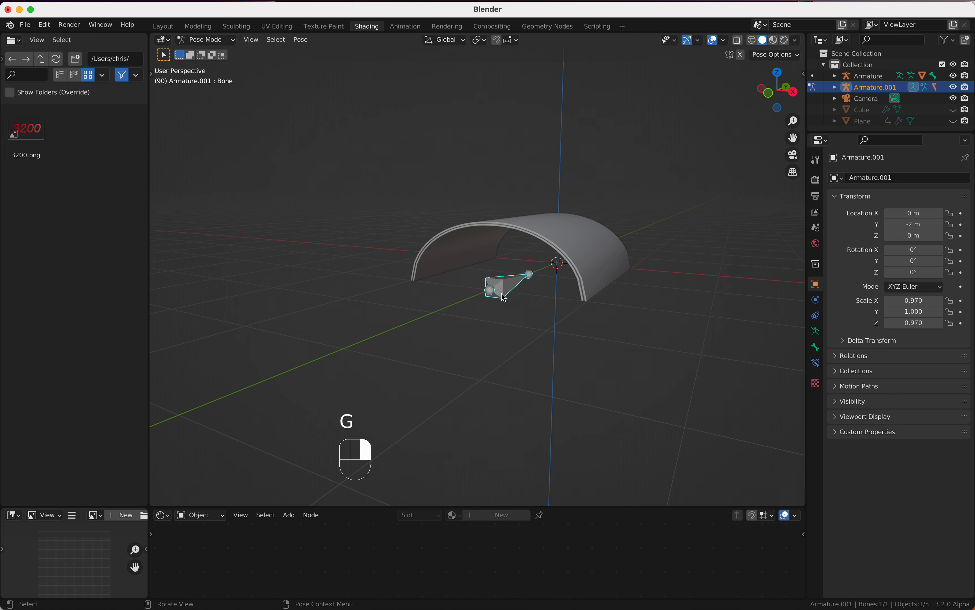
{"action": "key", "text": "g"}
{"action": "right_click", "coordinate": [476, 326]}
{"action": "scroll", "coordinate": [477, 326], "scroll_direction": "left", "scroll_amount": 5}
{"action": "scroll", "coordinate": [479, 328], "scroll_direction": "left", "scroll_amount": 10}
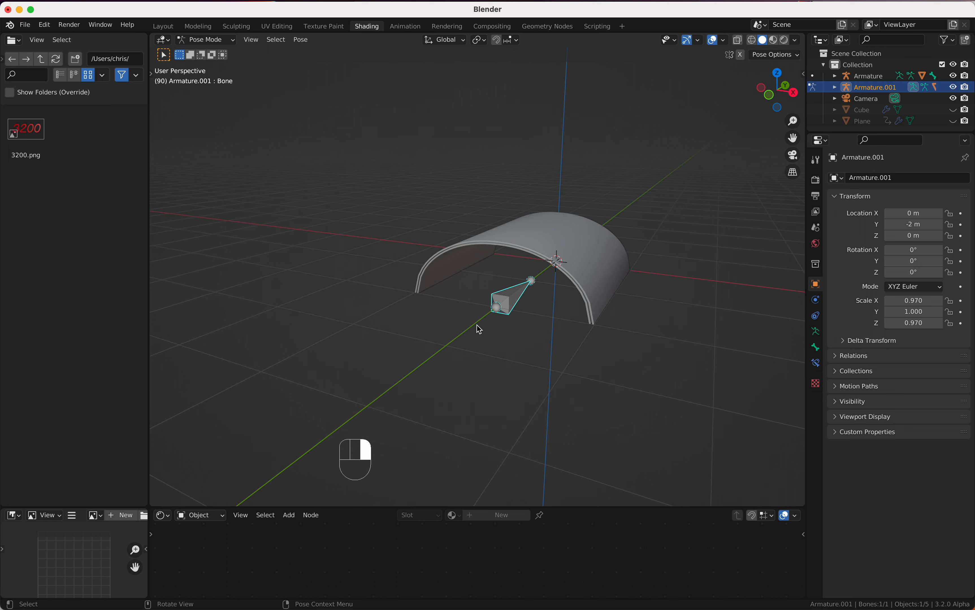
{"action": "scroll", "coordinate": [547, 285], "scroll_direction": "left", "scroll_amount": 8}
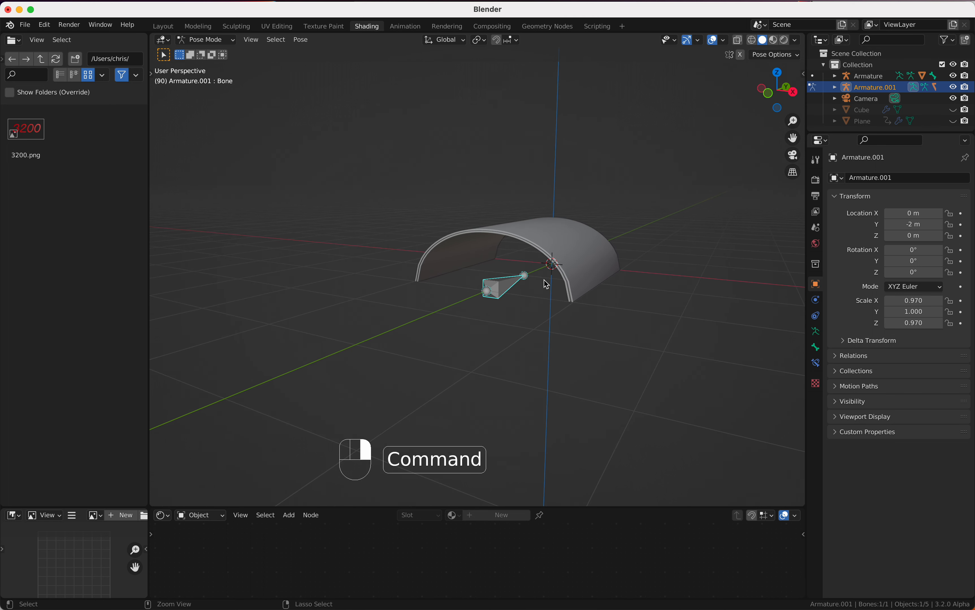
Undo the bone selection, the mode change and the duplication, back to the selected original panel and armature
{"action": "key", "text": "ctrl+z"}
{"action": "key", "text": "ctrl+z"}
{"action": "key", "text": "ctrl+z"}
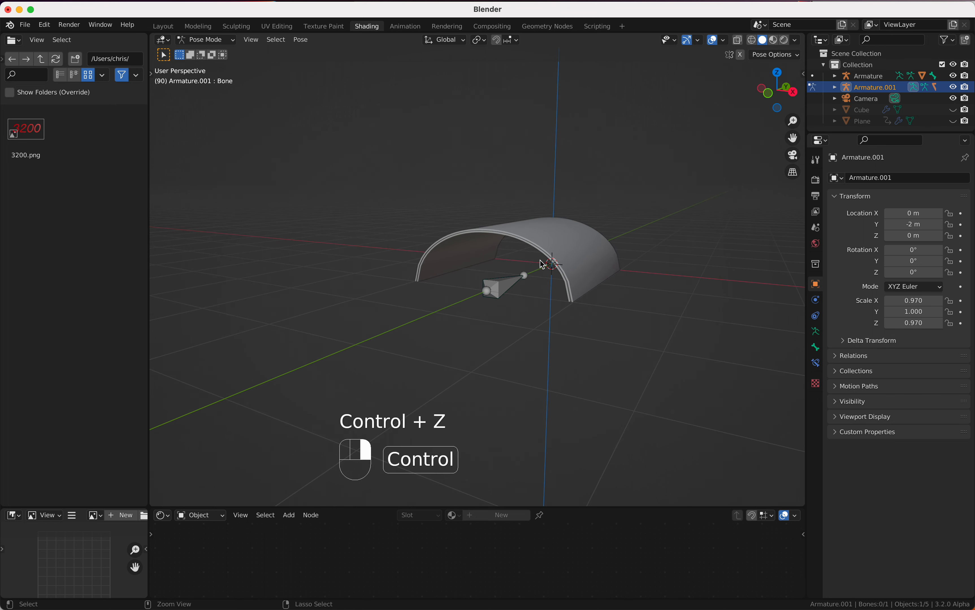
{"action": "key", "text": "ctrl+z"}
{"action": "key", "text": "ctrl+z"}
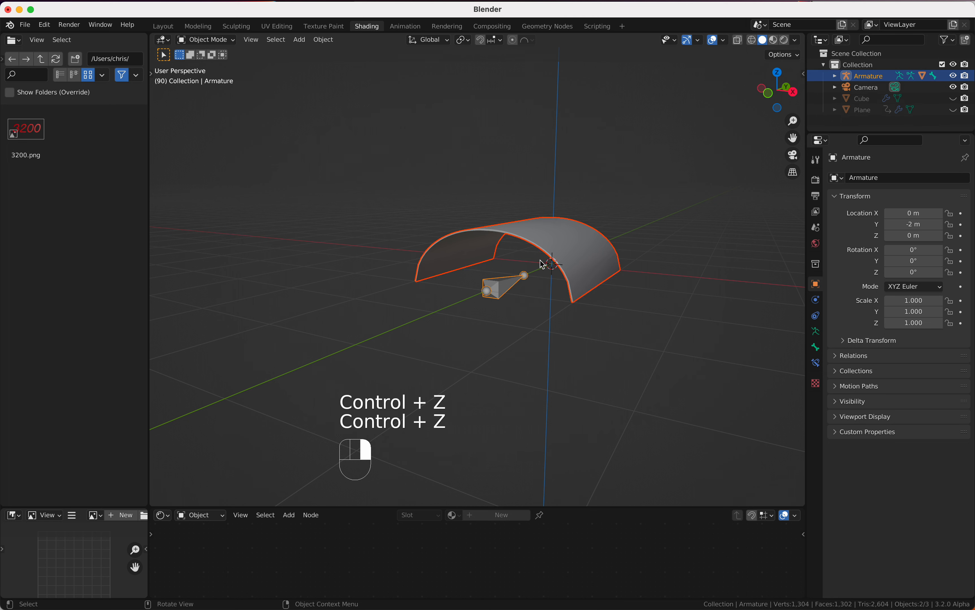
Duplicate the panel and its armature in place and scale the copy to 0.97 on X and Z only
{"action": "key", "text": "shift+d"}
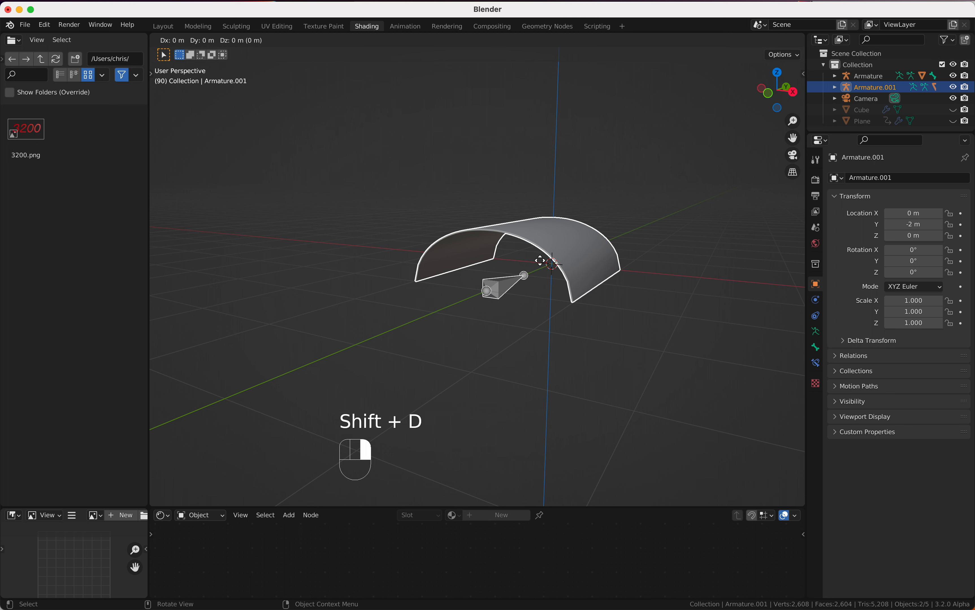
{"action": "key", "text": "s"}
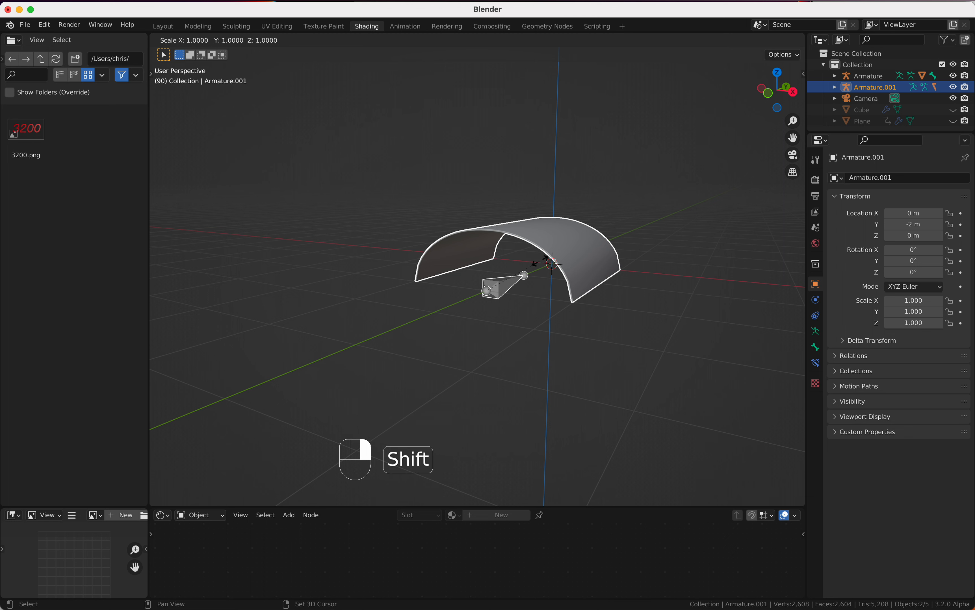
{"action": "key", "text": "shift+y"}
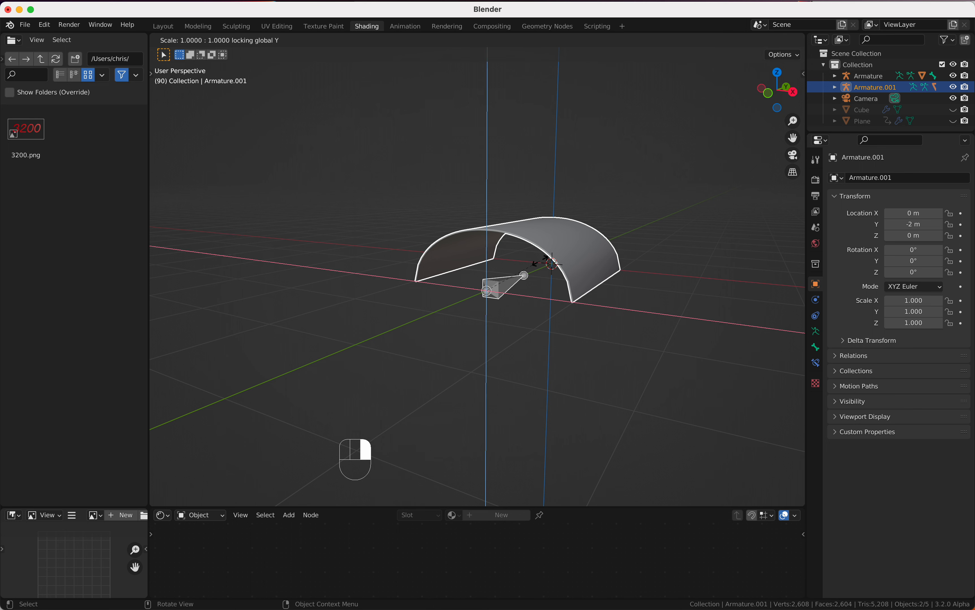
{"action": "type", "text": ".97"}
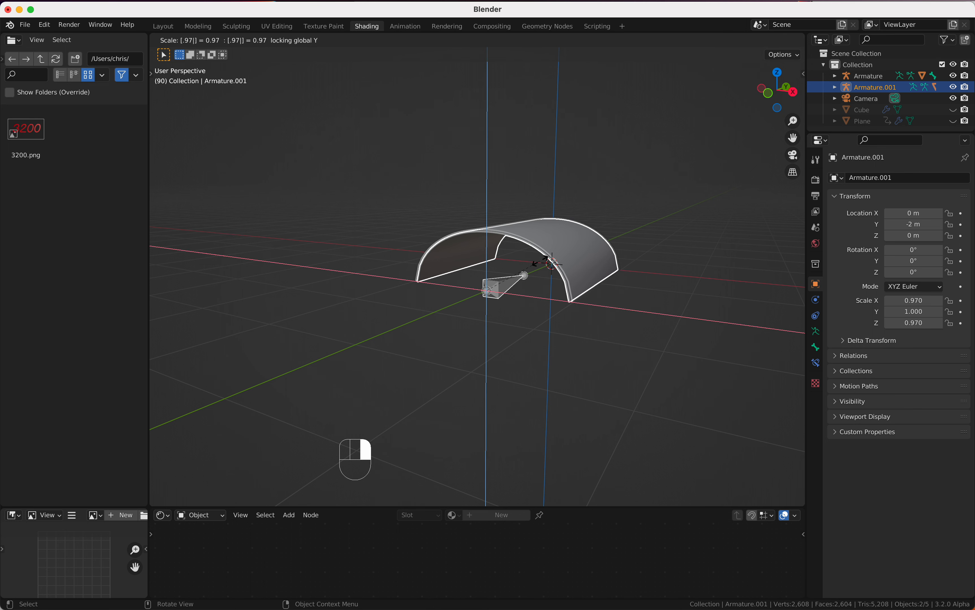
{"action": "key", "text": "Return"}
Repeat the duplicate-and-scale operation four more times to nest progressively smaller panels inside the first two
{"action": "scroll", "coordinate": [534, 298], "scroll_direction": "left", "scroll_amount": 10}
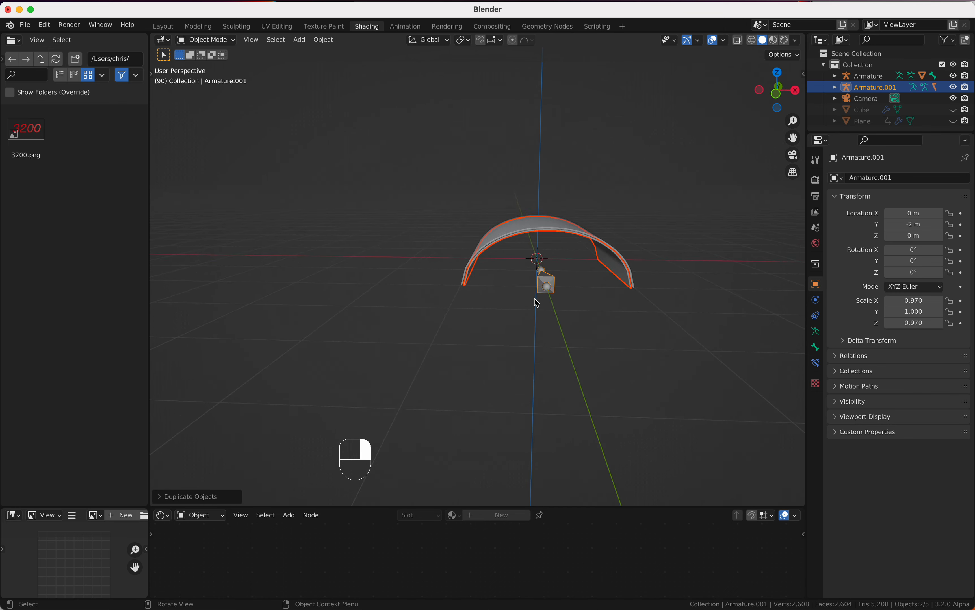
{"action": "scroll", "coordinate": [533, 299], "scroll_direction": "right", "scroll_amount": 10}
{"action": "scroll", "coordinate": [533, 298], "scroll_direction": "right", "scroll_amount": 5}
{"action": "scroll", "coordinate": [533, 298], "scroll_direction": "up", "scroll_amount": 5}
{"action": "scroll", "coordinate": [534, 298], "scroll_direction": "down", "scroll_amount": 3}
{"action": "key", "text": "shift"}
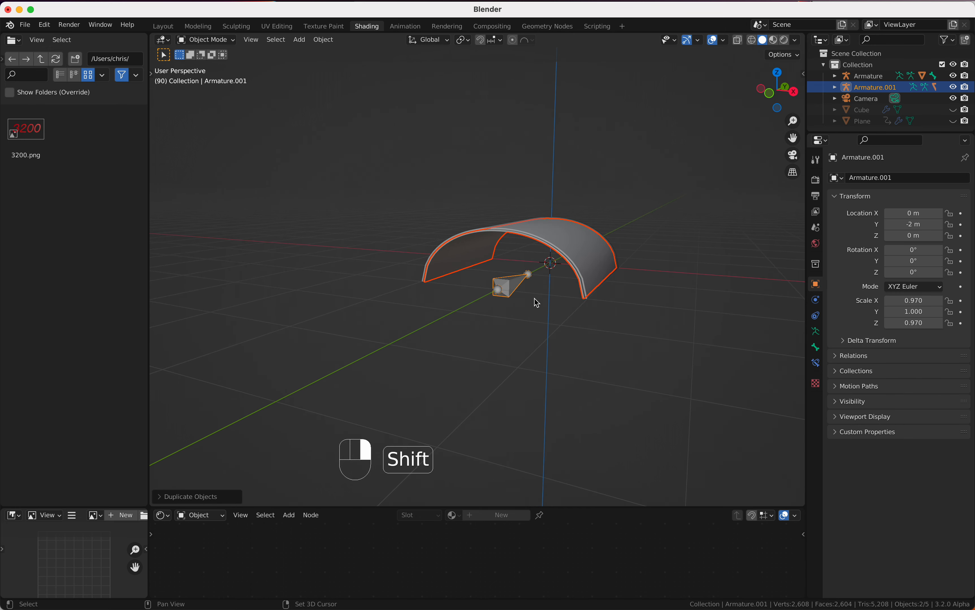
{"action": "key", "text": "shift+r"}
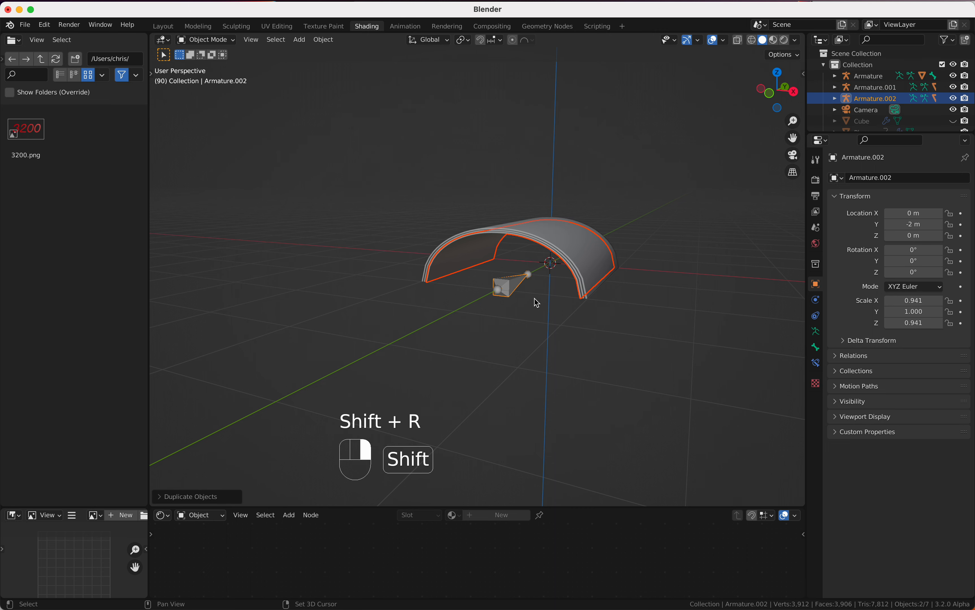
{"action": "key", "text": "shift+r"}
{"action": "key", "text": "shift+r"}
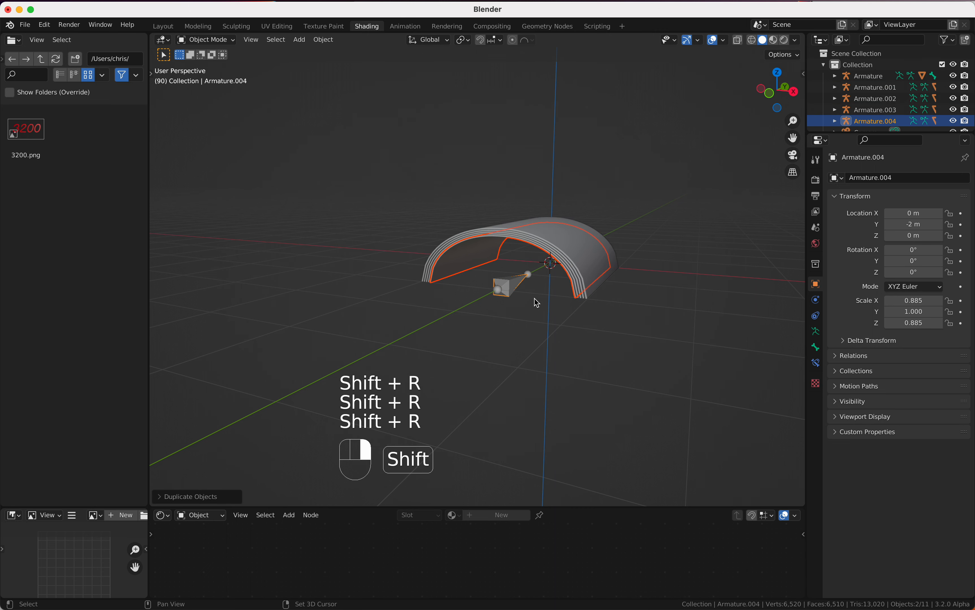
{"action": "key", "text": "shift+r"}
Clear the selection and enlarge the Outliner so that every armature is listed
{"action": "scroll", "coordinate": [537, 302], "scroll_direction": "right", "scroll_amount": 5}
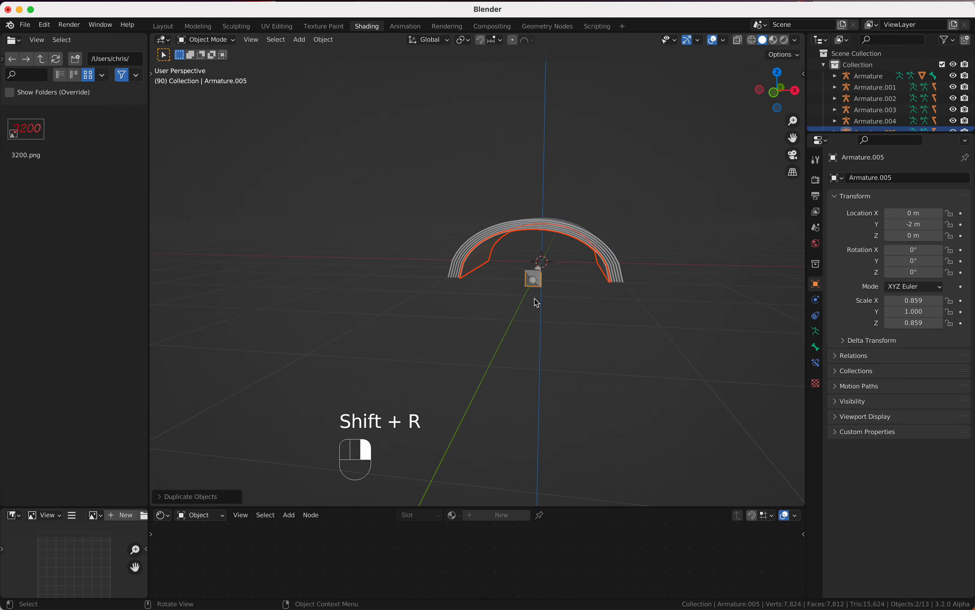
{"action": "scroll", "coordinate": [537, 303], "scroll_direction": "right", "scroll_amount": 5}
{"action": "left_click", "coordinate": [537, 303]}
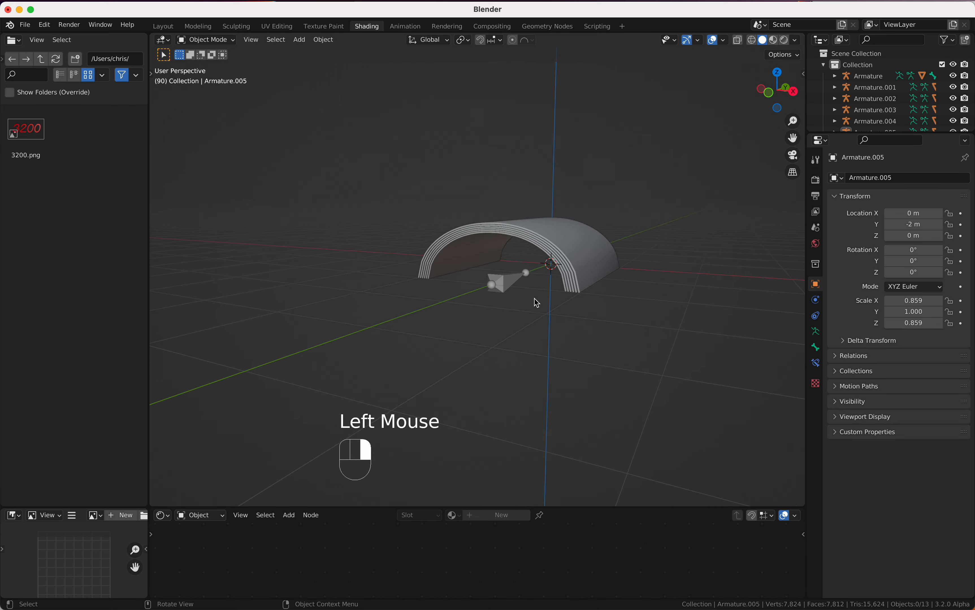
{"action": "scroll", "coordinate": [535, 299], "scroll_direction": "right", "scroll_amount": 5}
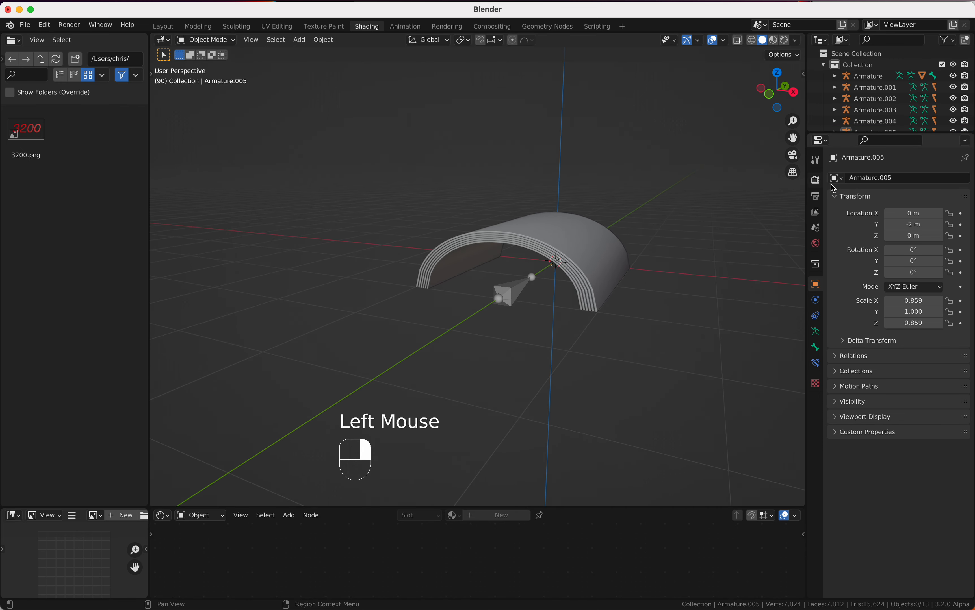
{"action": "left_click_drag", "start_coordinate": [858, 134], "coordinate": [849, 258]}
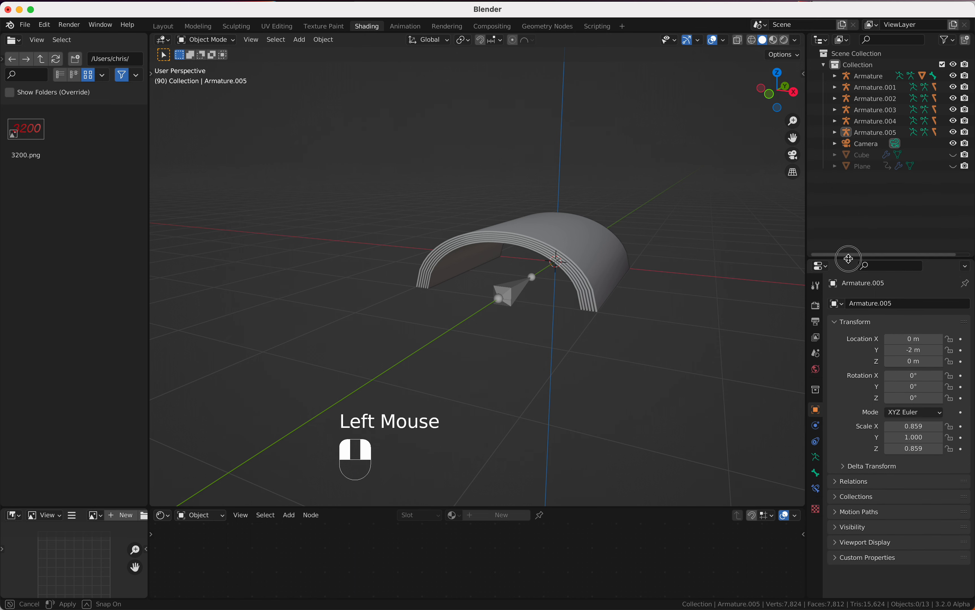
Examine from both sides how the six curved panels nest inside one another
{"action": "scroll", "coordinate": [629, 333], "scroll_direction": "left", "scroll_amount": 1}
{"action": "scroll", "coordinate": [630, 333], "scroll_direction": "right", "scroll_amount": 5, "text": "shift"}
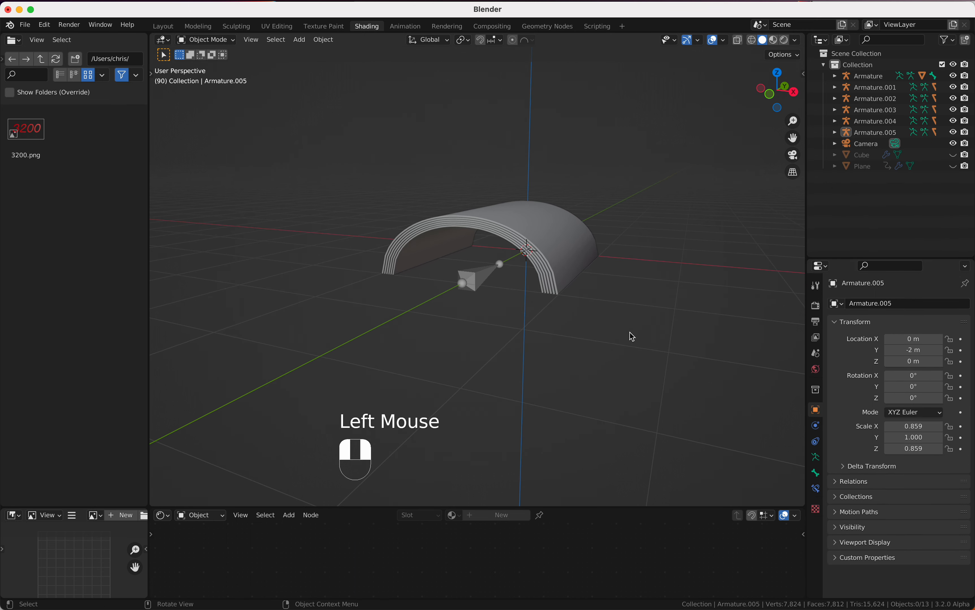
{"action": "scroll", "coordinate": [629, 333], "scroll_direction": "left", "scroll_amount": 5}
{"action": "scroll", "coordinate": [630, 333], "scroll_direction": "down", "scroll_amount": 3}
{"action": "scroll", "coordinate": [630, 333], "scroll_direction": "up", "scroll_amount": 4}
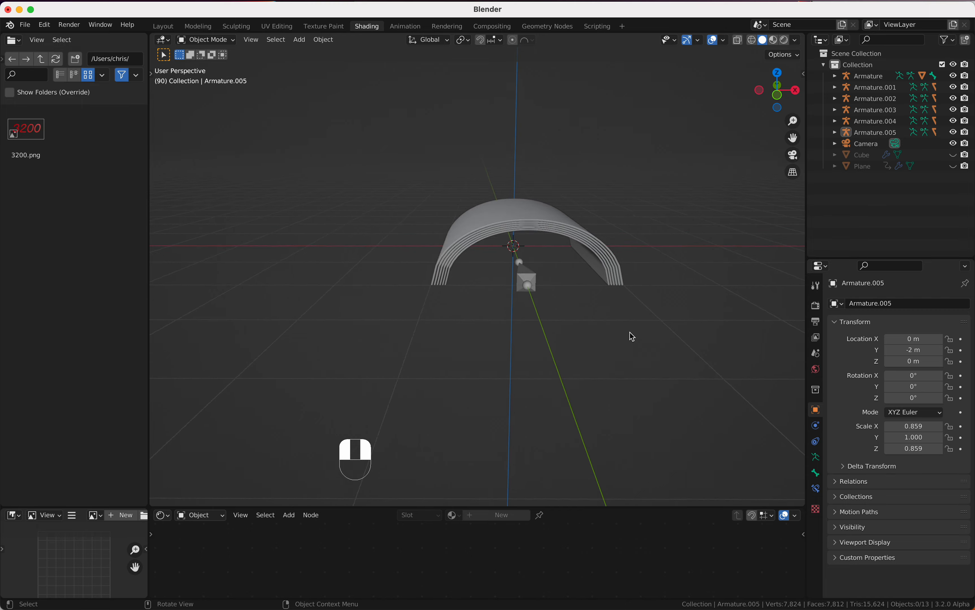
{"action": "scroll", "coordinate": [630, 333], "scroll_direction": "right", "scroll_amount": 5}
{"action": "scroll", "coordinate": [629, 333], "scroll_direction": "up", "scroll_amount": 3}
{"action": "scroll", "coordinate": [629, 333], "scroll_direction": "down", "scroll_amount": 3}
{"action": "scroll", "coordinate": [629, 333], "scroll_direction": "left", "scroll_amount": 1}
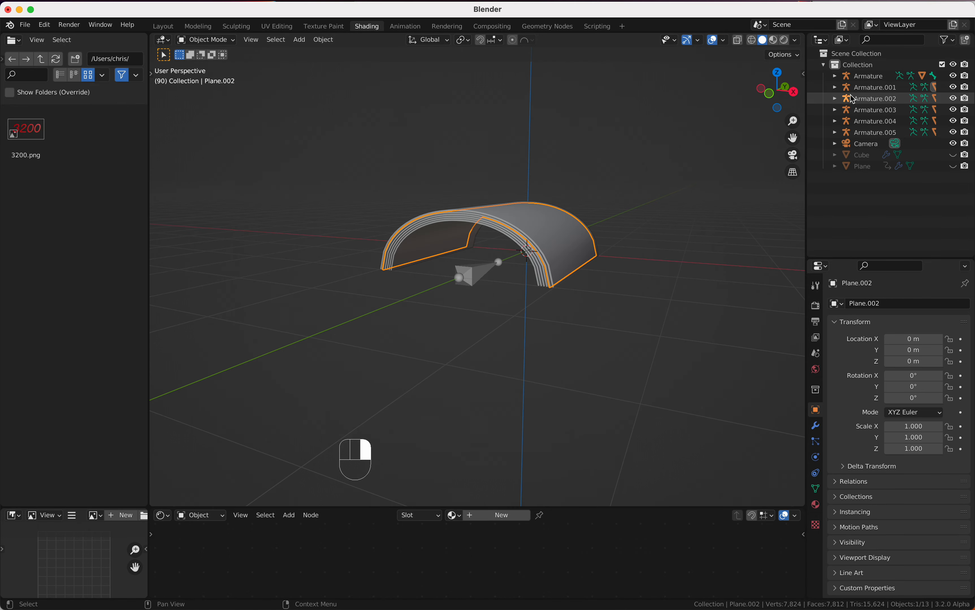
Select all six armatures with the original Armature active and apply their scale
{"action": "left_click", "coordinate": [859, 76]}
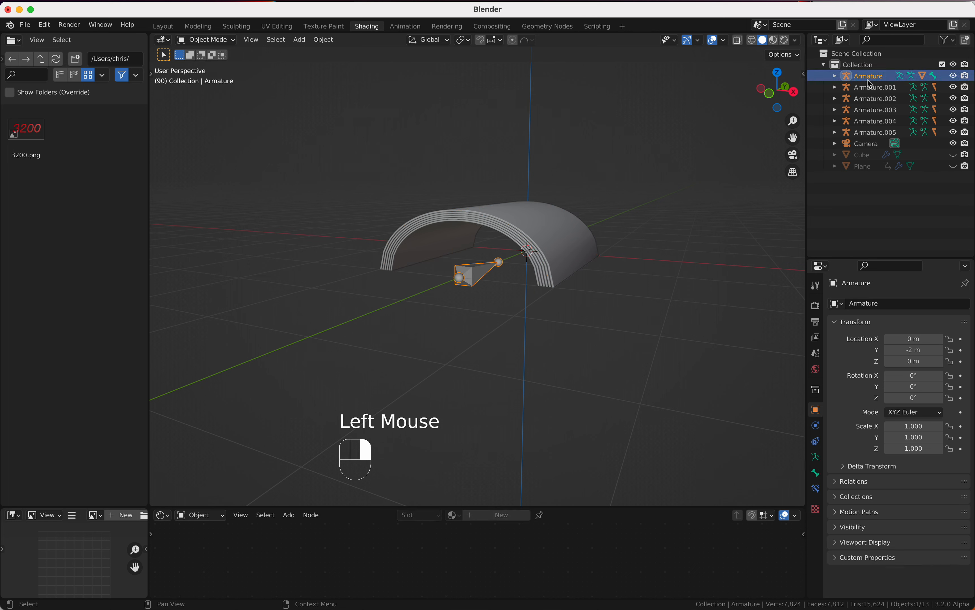
{"action": "left_click", "coordinate": [870, 138], "text": "shift"}
{"action": "key", "text": "ctrl+z"}
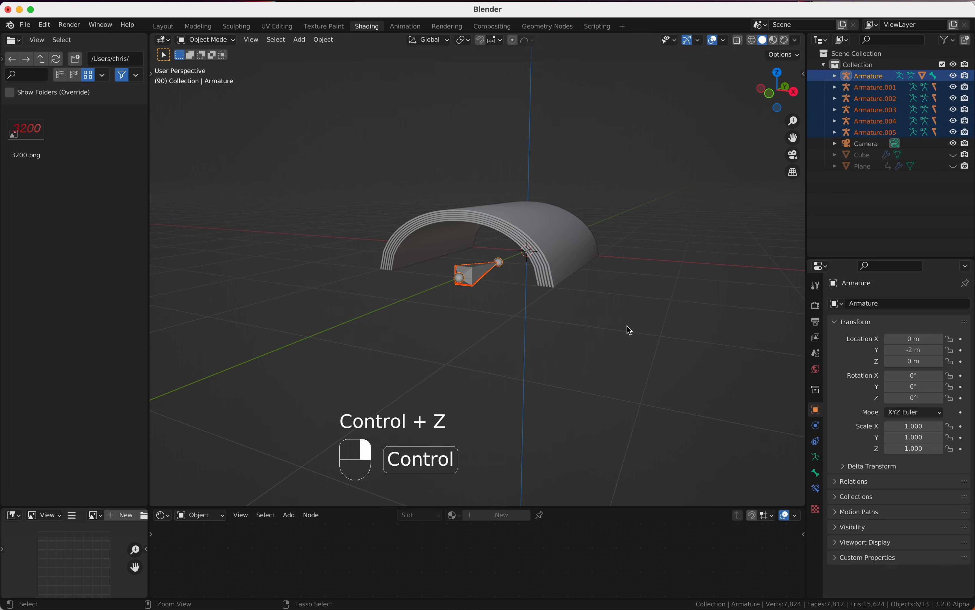
{"action": "key", "text": "ctrl+a"}
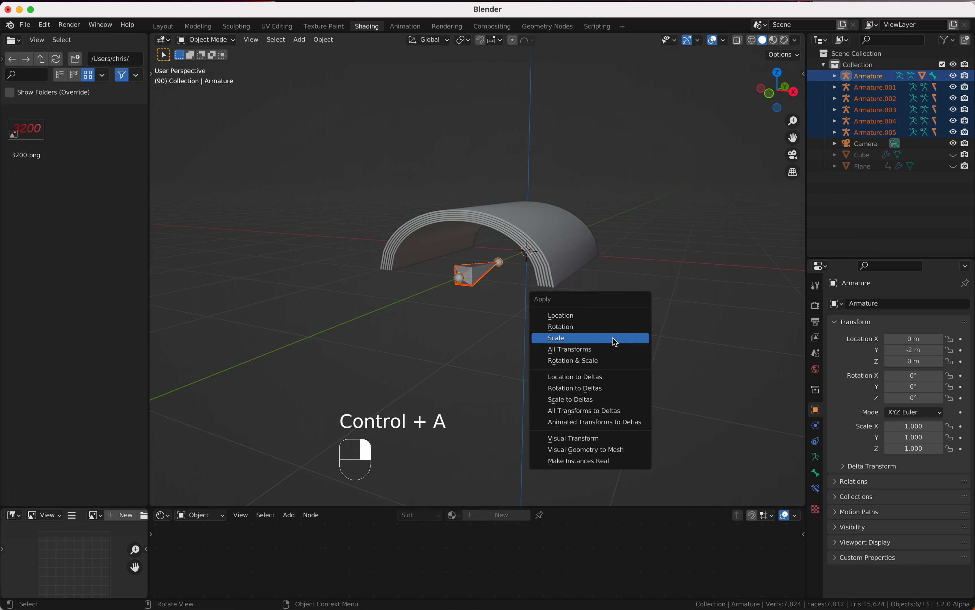
{"action": "left_click", "coordinate": [616, 342]}
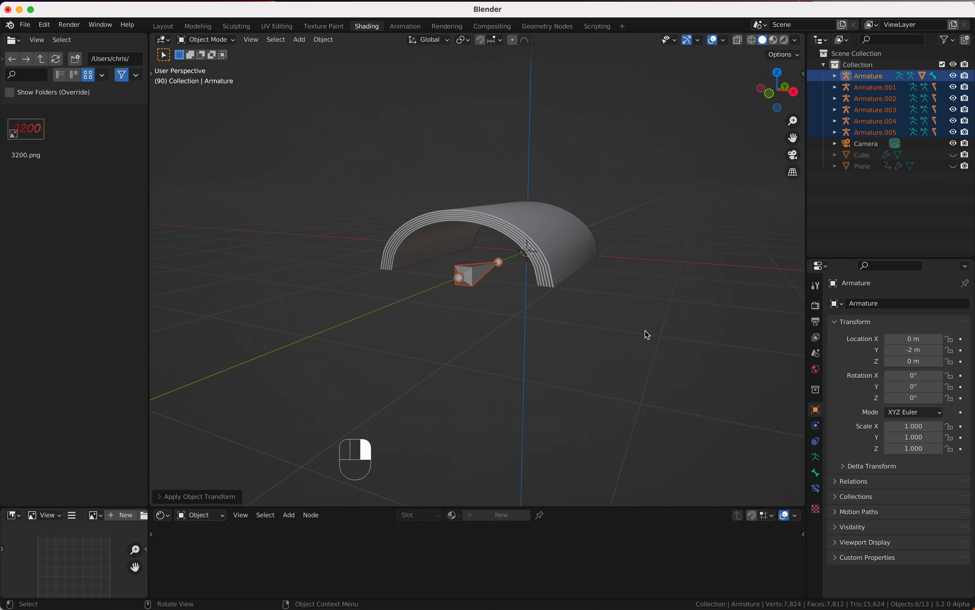
Join the selected armatures into the original one and expand it in the Outliner to list its bones
{"action": "key", "text": "super+j"}
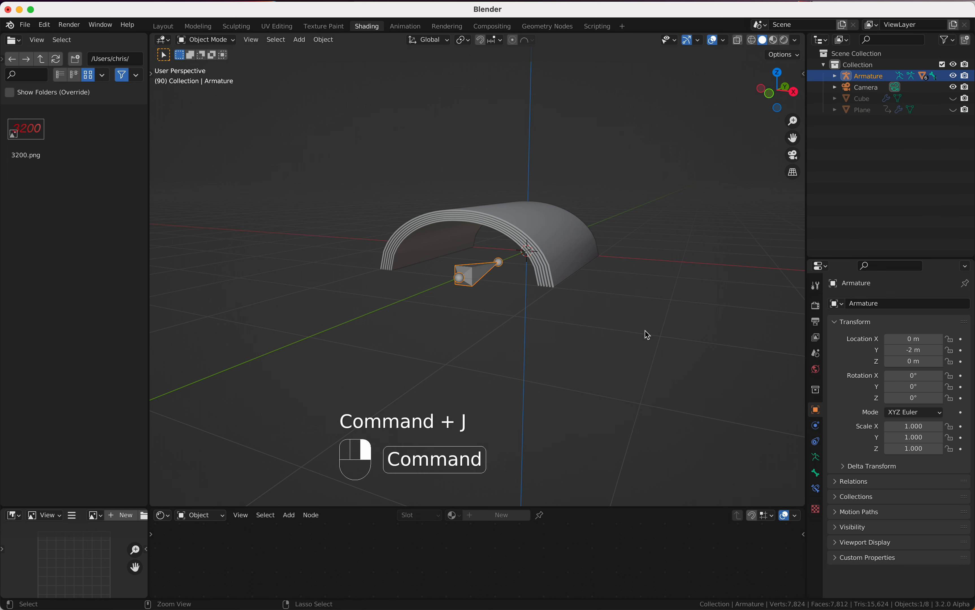
{"action": "left_click", "coordinate": [836, 76]}
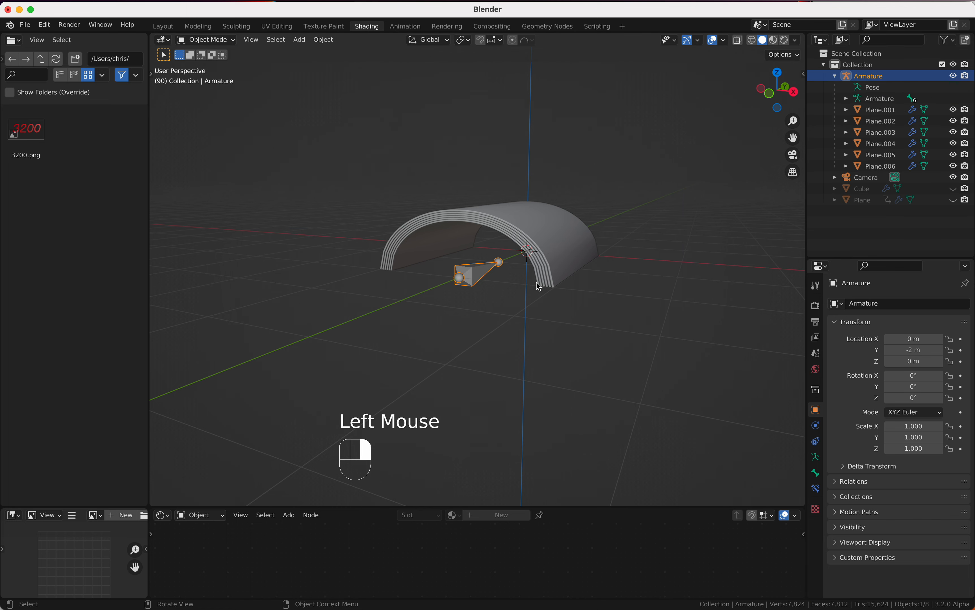
{"action": "scroll", "coordinate": [538, 289], "scroll_direction": "down", "scroll_amount": 2}
{"action": "scroll", "coordinate": [477, 301], "scroll_direction": "down", "scroll_amount": 5}
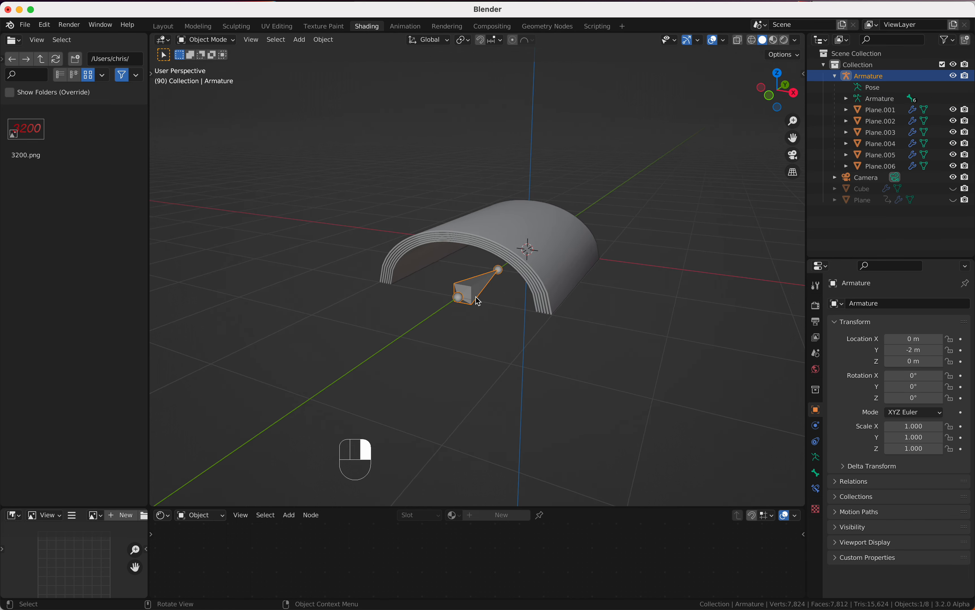
{"action": "scroll", "coordinate": [477, 301], "scroll_direction": "up", "scroll_amount": 3}
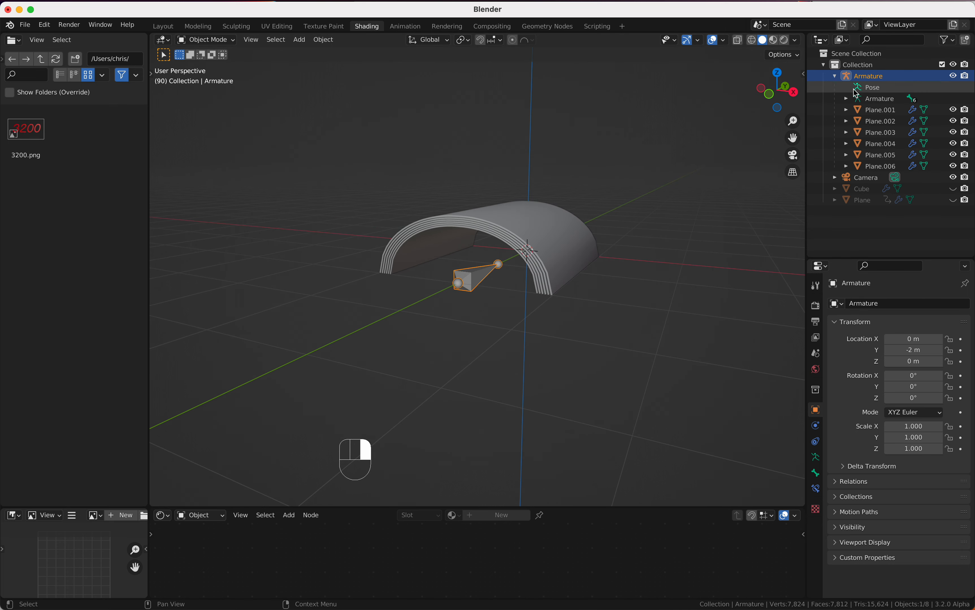
{"action": "left_click", "coordinate": [847, 99]}
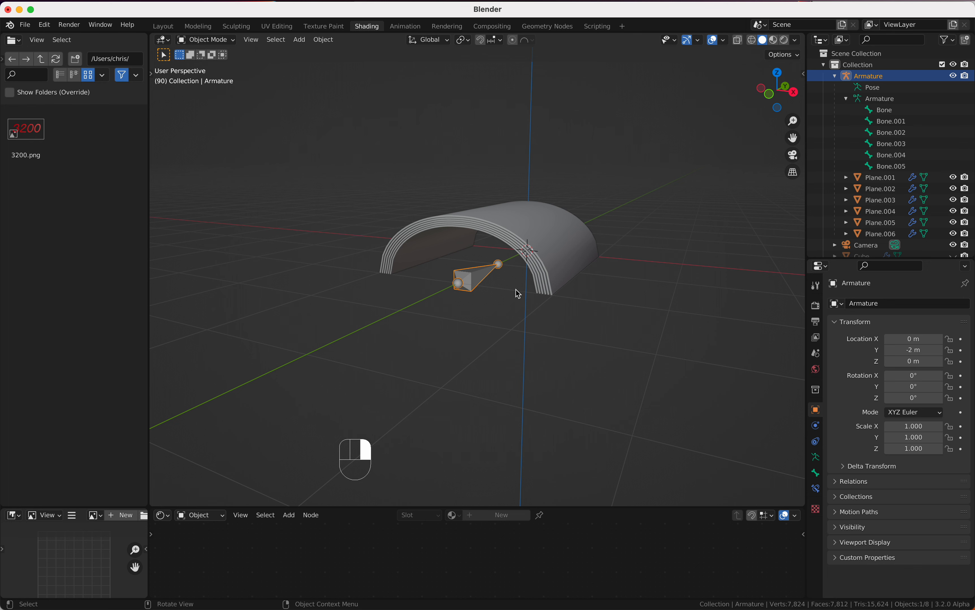
Switch the joined armature to Pose Mode and try moving Bone.005 with its panel, cancelling the move
{"action": "key", "text": "ctrl+Tab"}
{"action": "left_click", "coordinate": [481, 284]}
{"action": "key", "text": "g"}
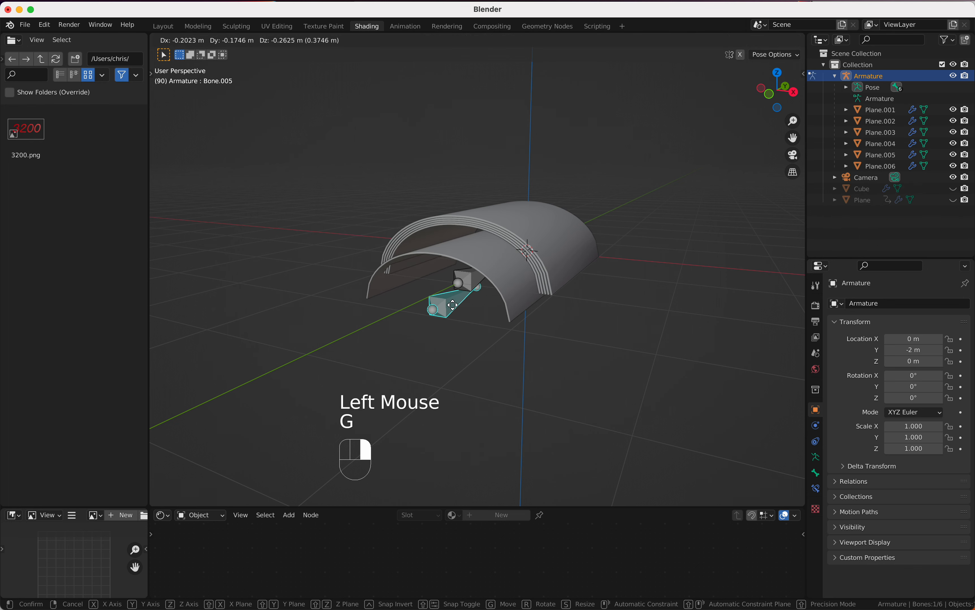
{"action": "right_click", "coordinate": [463, 298]}
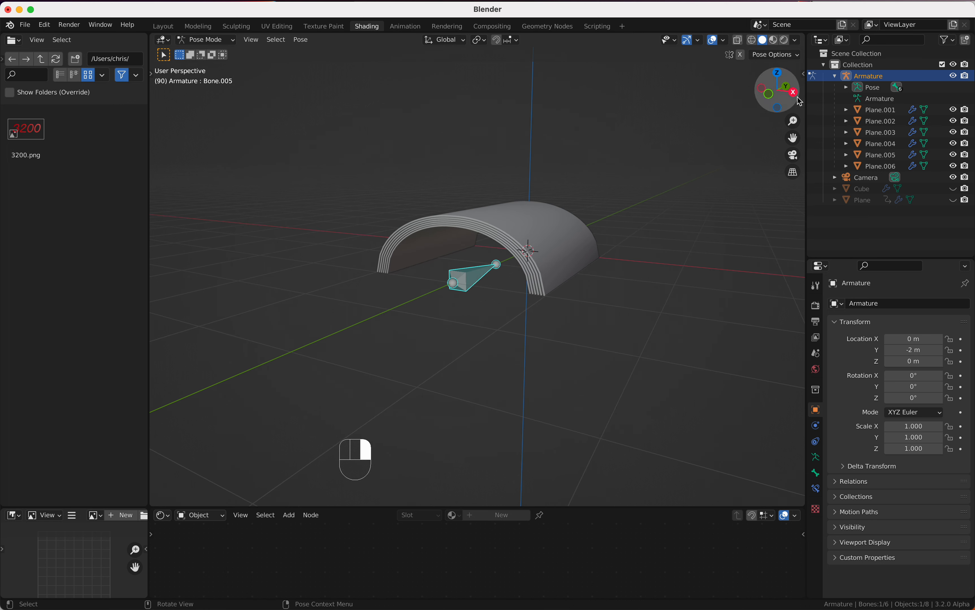
Expand the Pose bone list, select the first bone, Bone, and test moving its panel, cancelling each move
{"action": "left_click", "coordinate": [844, 88]}
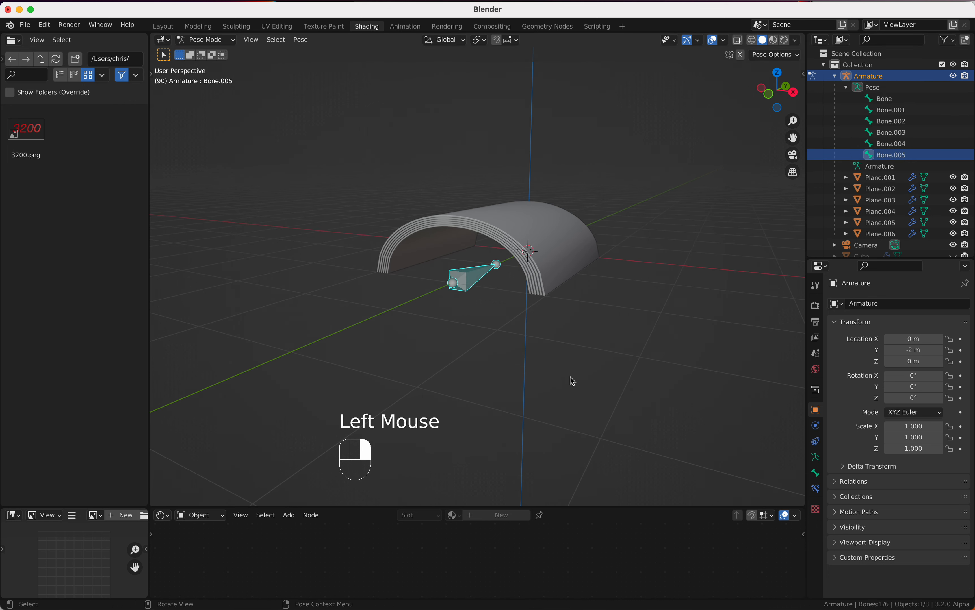
{"action": "scroll", "coordinate": [572, 381], "scroll_direction": "right", "scroll_amount": 4}
{"action": "scroll", "coordinate": [572, 381], "scroll_direction": "down", "scroll_amount": 3, "text": "super"}
{"action": "scroll", "coordinate": [572, 381], "scroll_direction": "up", "scroll_amount": 5}
{"action": "scroll", "coordinate": [572, 381], "scroll_direction": "left", "scroll_amount": 1}
{"action": "left_click", "coordinate": [881, 99]}
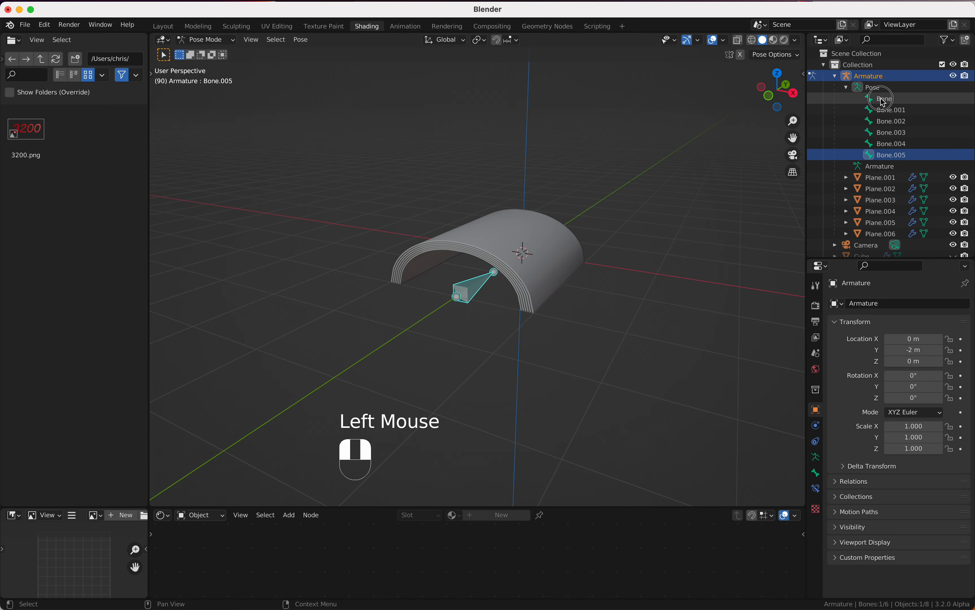
{"action": "key", "text": "g"}
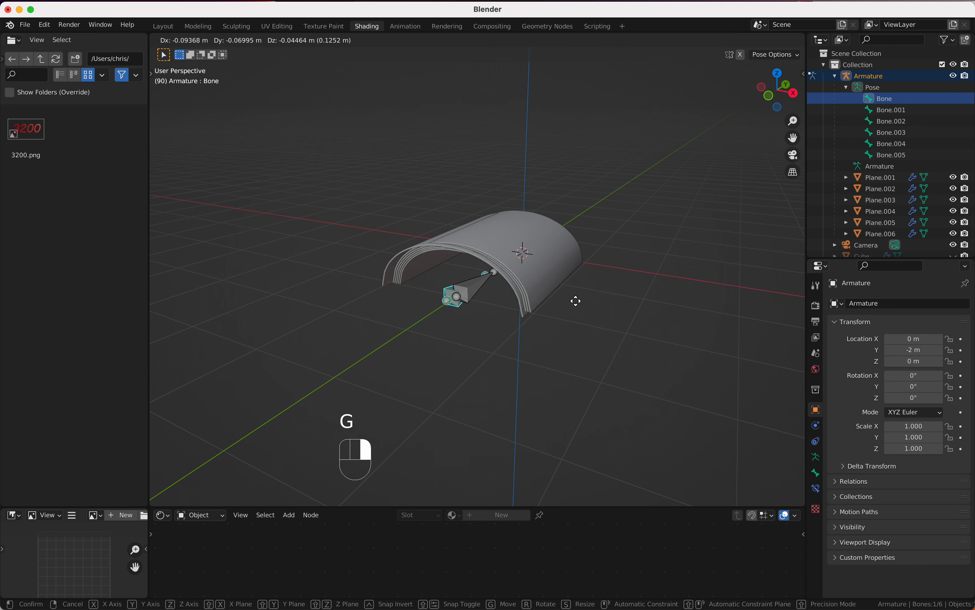
{"action": "right_click", "coordinate": [589, 292]}
{"action": "key", "text": "g"}
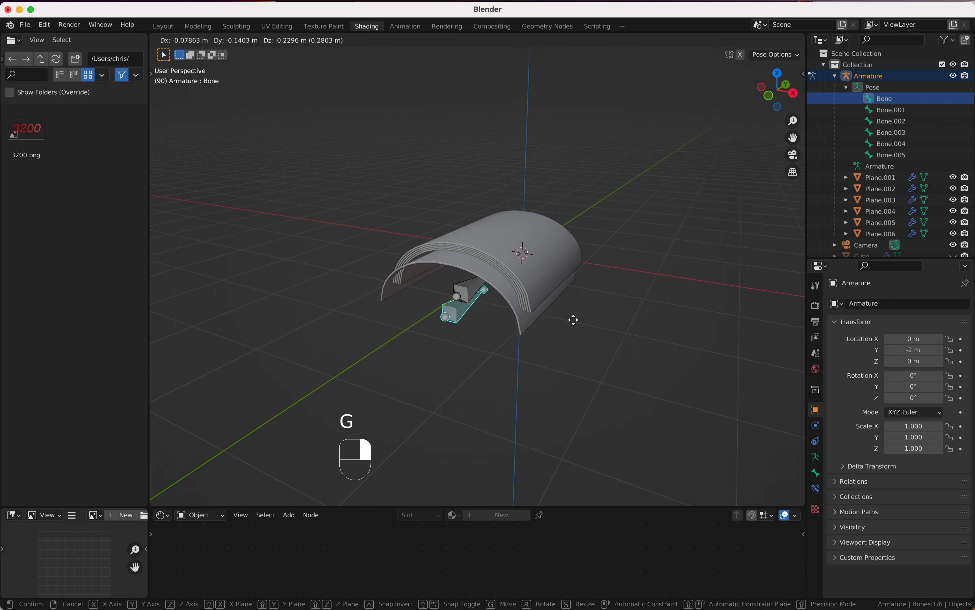
{"action": "right_click", "coordinate": [586, 292]}
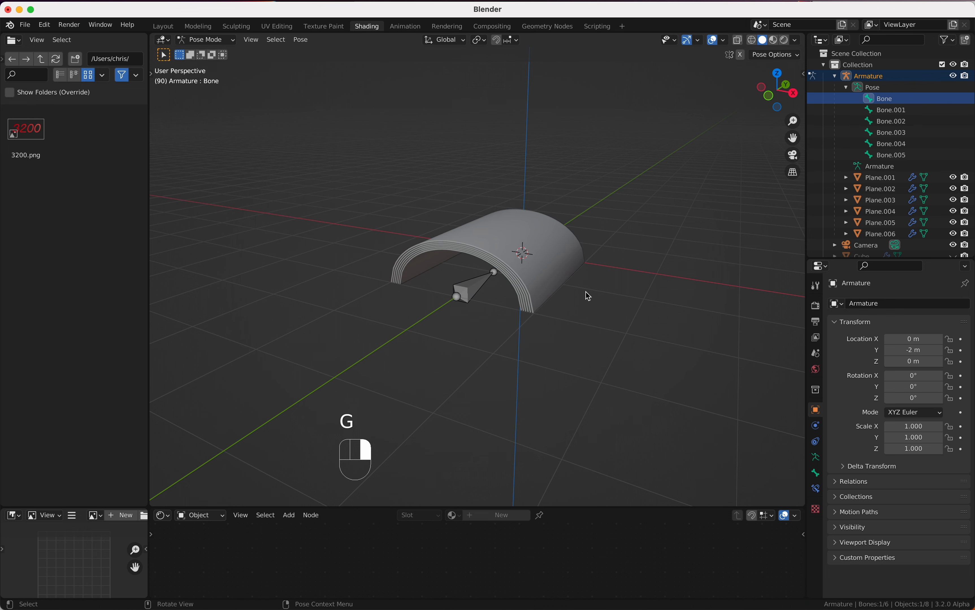
Lock the W, X, Y and Z rotation and the X and Z location of the selected bone, leaving Y location unlocked
{"action": "scroll", "coordinate": [585, 292], "scroll_direction": "right", "scroll_amount": 5}
{"action": "scroll", "coordinate": [587, 294], "scroll_direction": "right", "scroll_amount": 2}
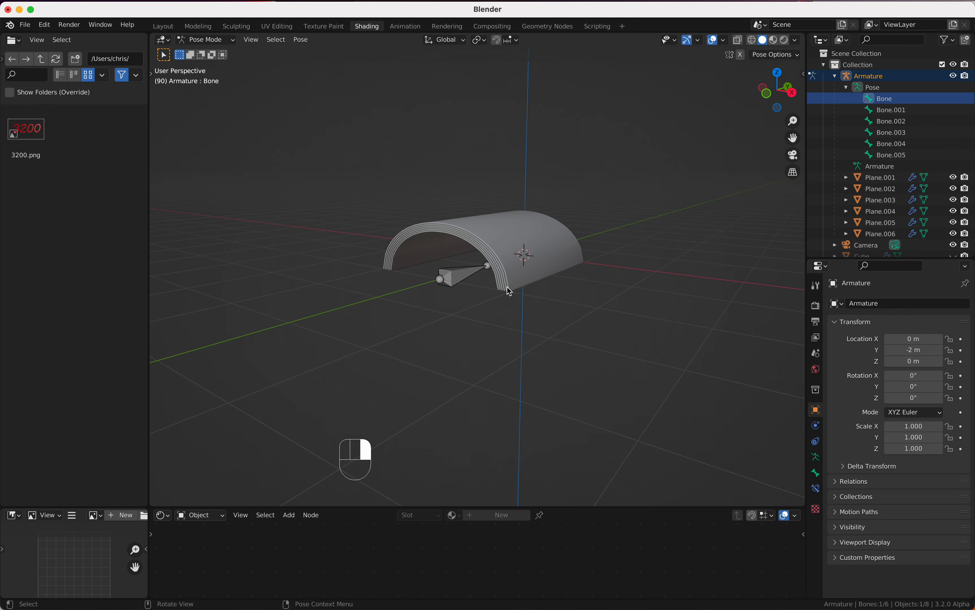
{"action": "left_click", "coordinate": [815, 474]}
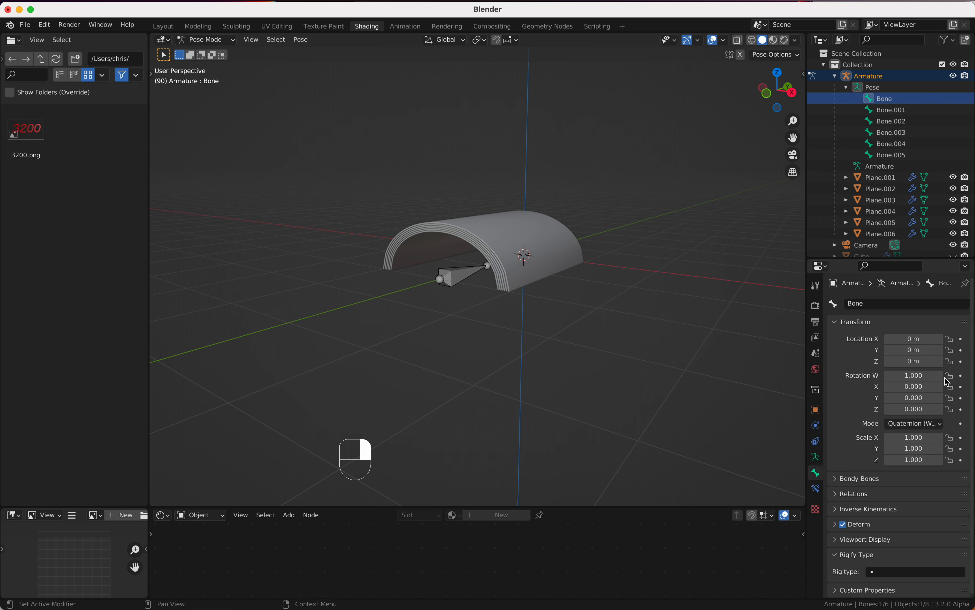
{"action": "left_click_drag", "start_coordinate": [946, 377], "coordinate": [948, 408]}
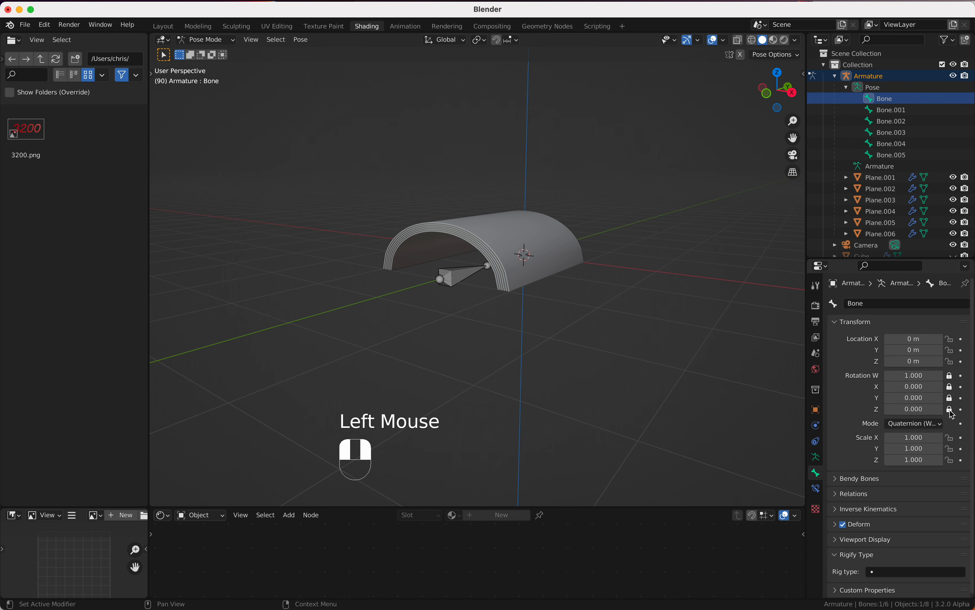
{"action": "left_click", "coordinate": [951, 342]}
{"action": "left_click", "coordinate": [952, 361]}
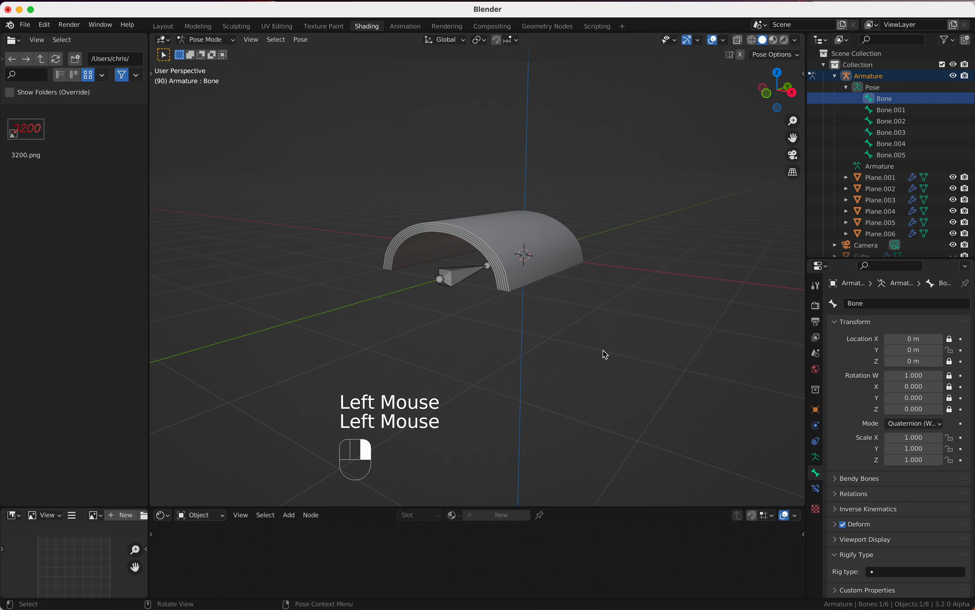
Test sliding the locked bone, cancel the move, and rename the bone Outer
{"action": "key", "text": "g"}
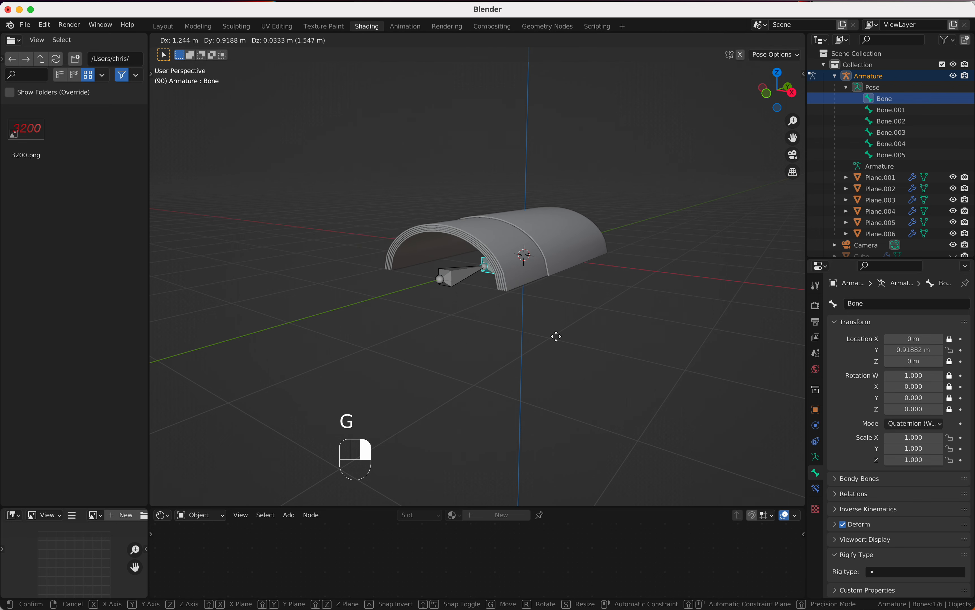
{"action": "right_click", "coordinate": [461, 382]}
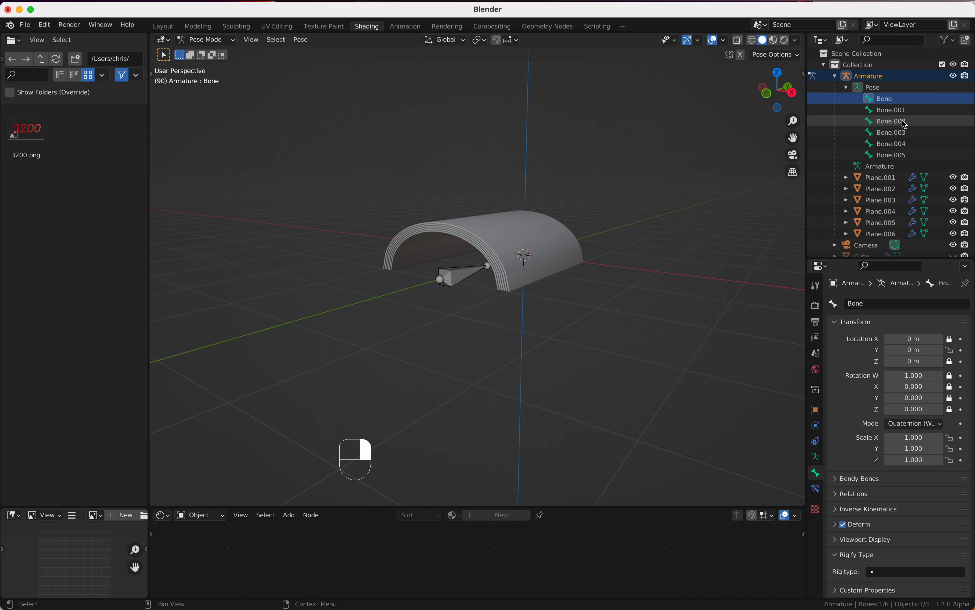
{"action": "double_click", "coordinate": [888, 101]}
{"action": "type", "text": "O"}
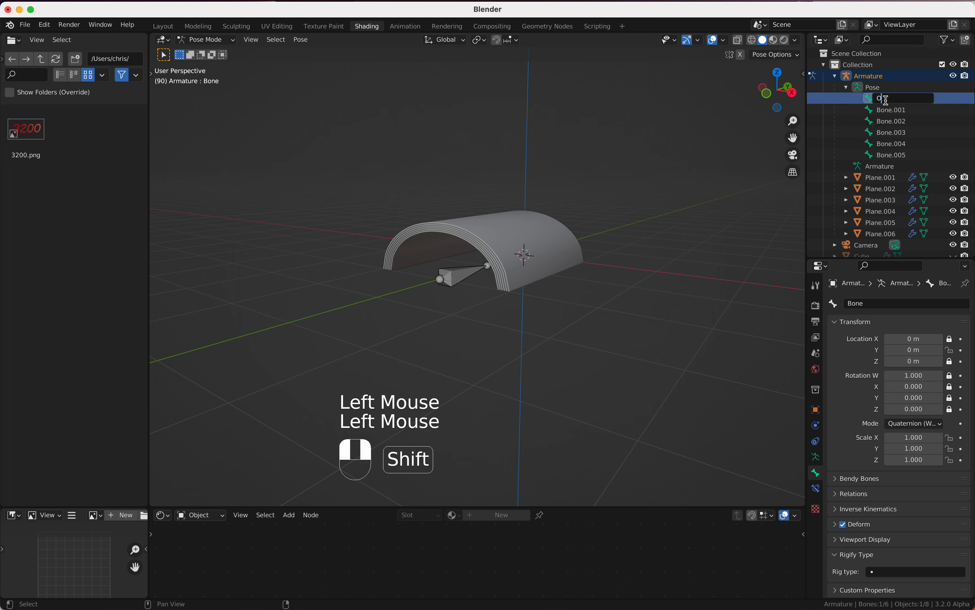
{"action": "type", "text": "uter"}
{"action": "key", "text": "Return"}
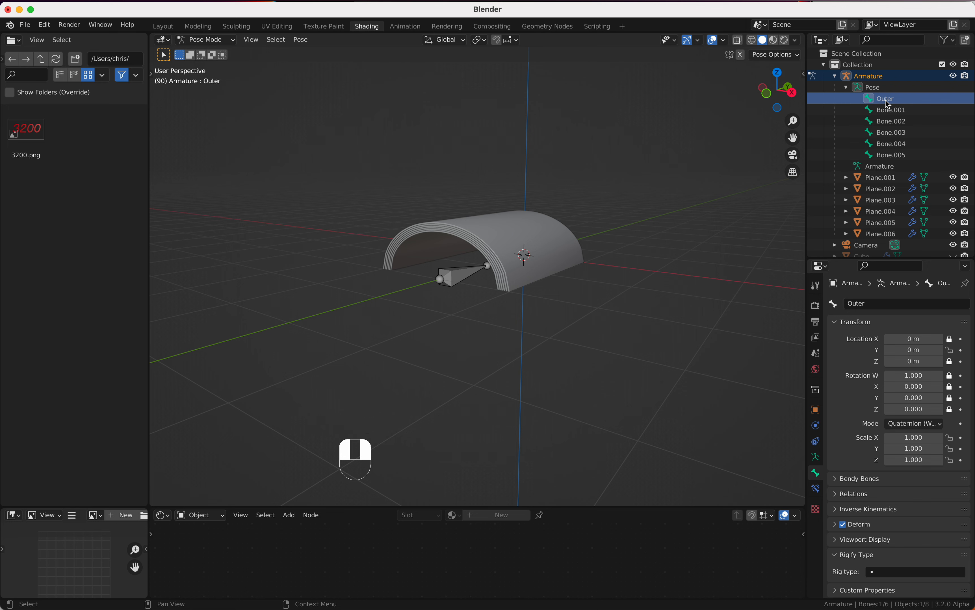
Select Bone.001 and test moving its panel, cancelling the move
{"action": "left_click", "coordinate": [890, 113]}
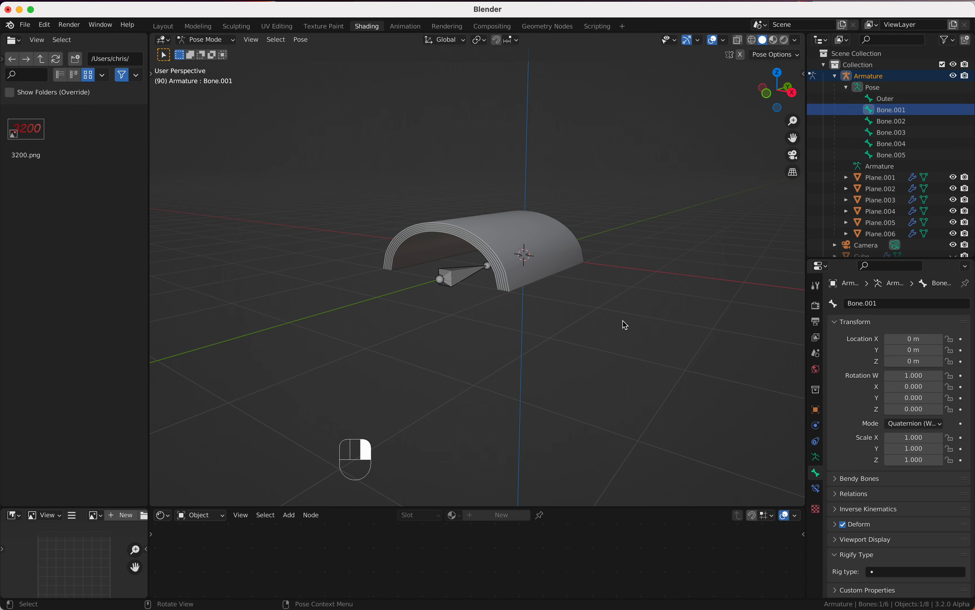
{"action": "key", "text": "g"}
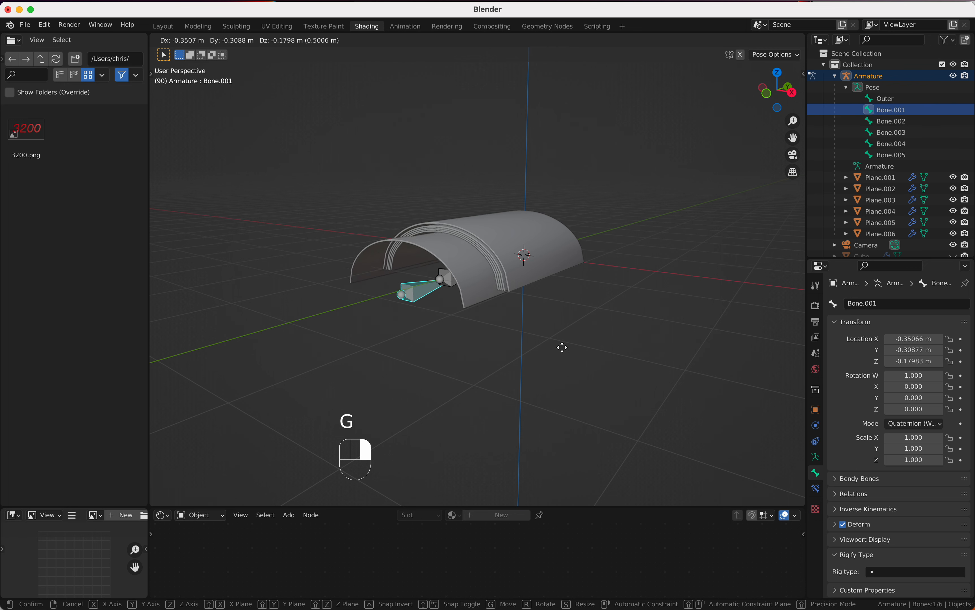
{"action": "right_click", "coordinate": [630, 328]}
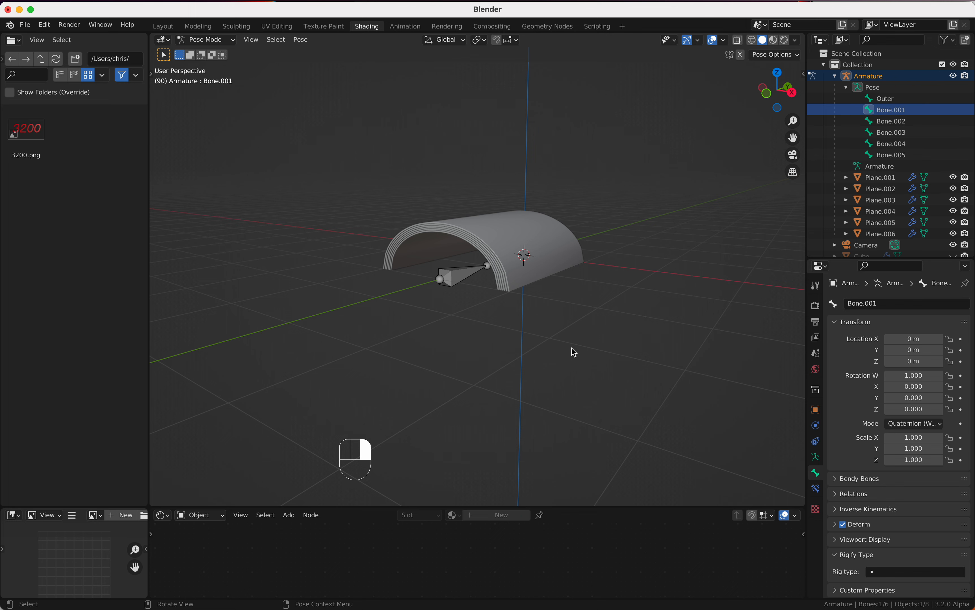
Return the armature to Object Mode and add a sphere-shaped empty at the 3D cursor
{"action": "scroll", "coordinate": [573, 352], "scroll_direction": "right", "scroll_amount": 1}
{"action": "scroll", "coordinate": [573, 353], "scroll_direction": "down", "scroll_amount": 3, "text": "super"}
{"action": "scroll", "coordinate": [573, 352], "scroll_direction": "left", "scroll_amount": 1}
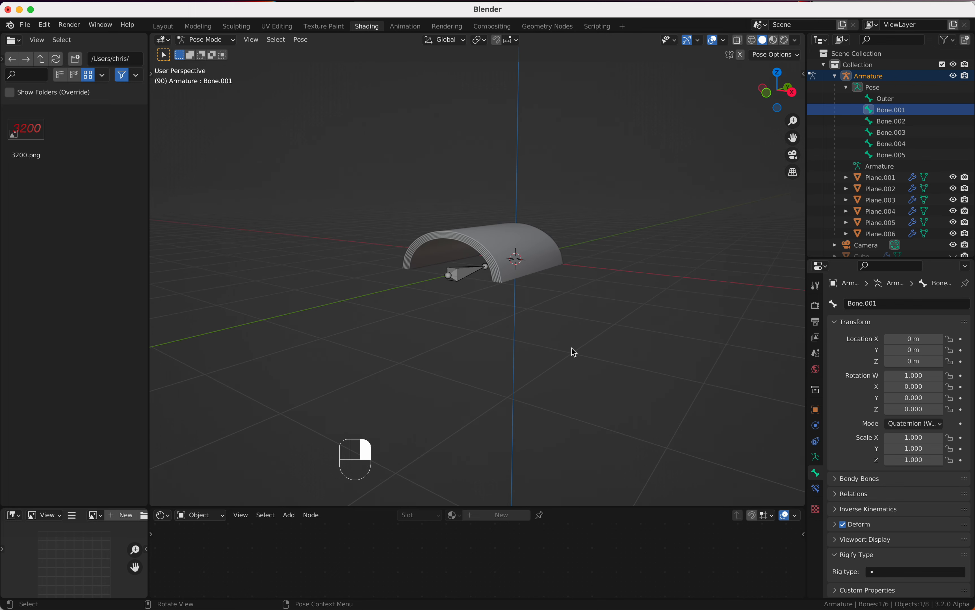
{"action": "scroll", "coordinate": [573, 353], "scroll_direction": "up", "scroll_amount": 2}
{"action": "scroll", "coordinate": [573, 352], "scroll_direction": "down", "scroll_amount": 2, "text": "super"}
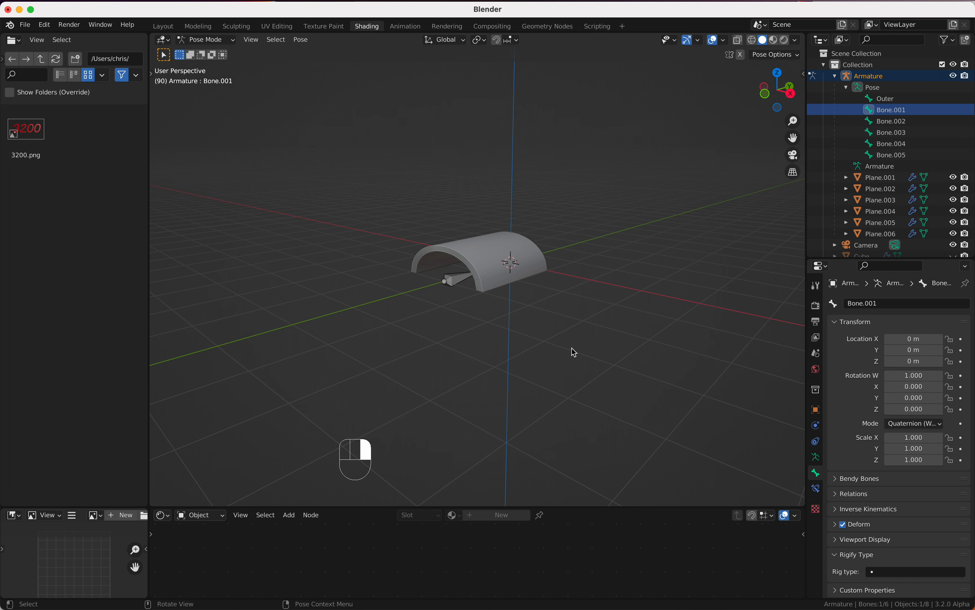
{"action": "key", "text": "ctrl+Tab"}
{"action": "key", "text": "shift+a"}
{"action": "mouse_move", "coordinate": [575, 353]}
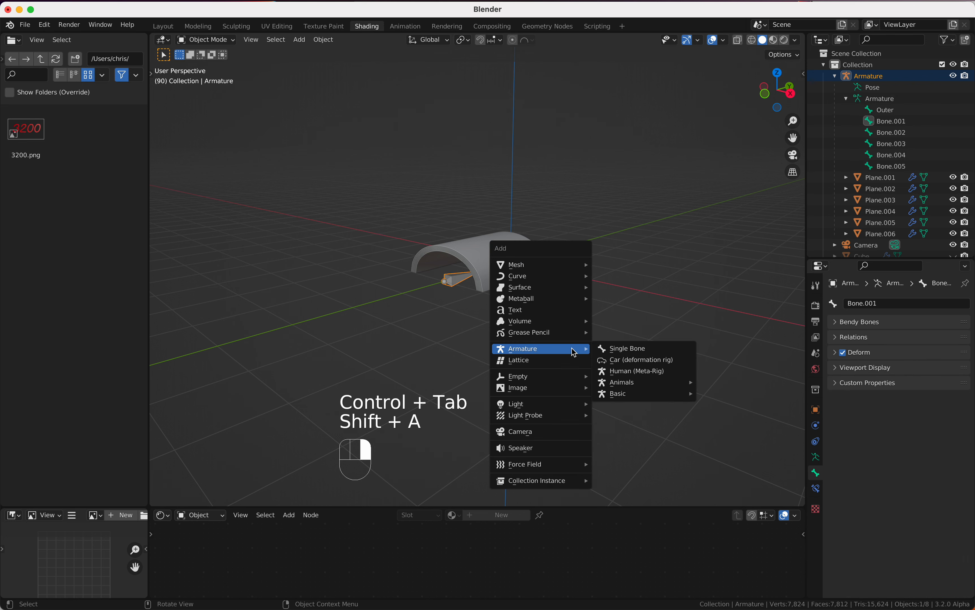
{"action": "mouse_move", "coordinate": [571, 381]}
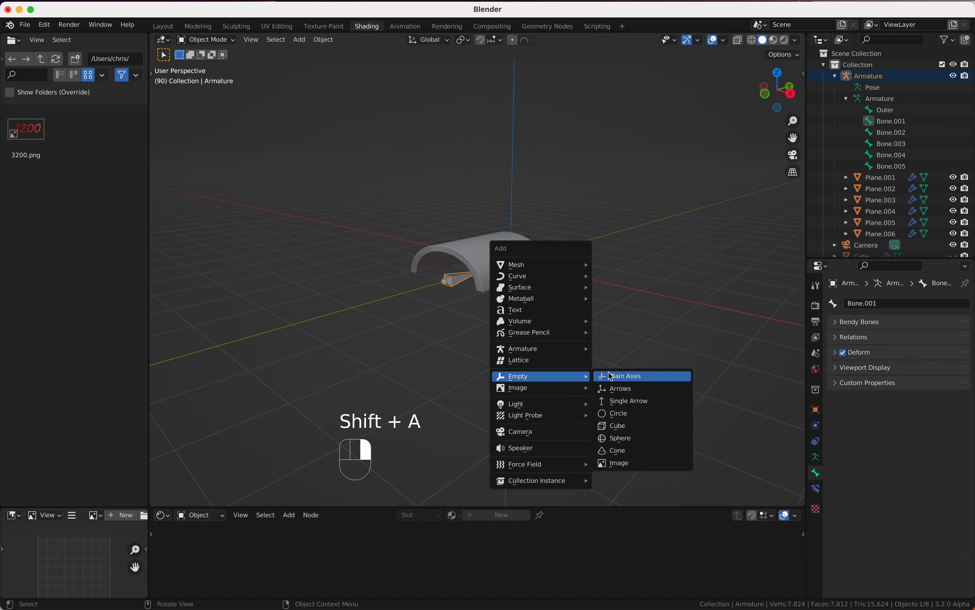
{"action": "left_click", "coordinate": [638, 440]}
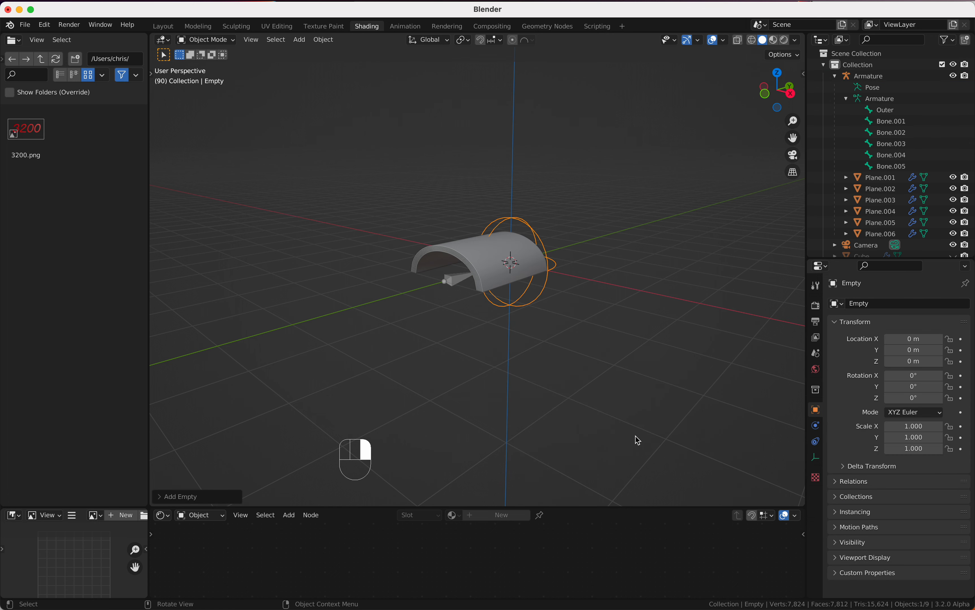
Move the sphere empty 3 m along the X axis, clear of the panels
{"action": "scroll", "coordinate": [611, 331], "scroll_direction": "down", "scroll_amount": 2, "text": "super"}
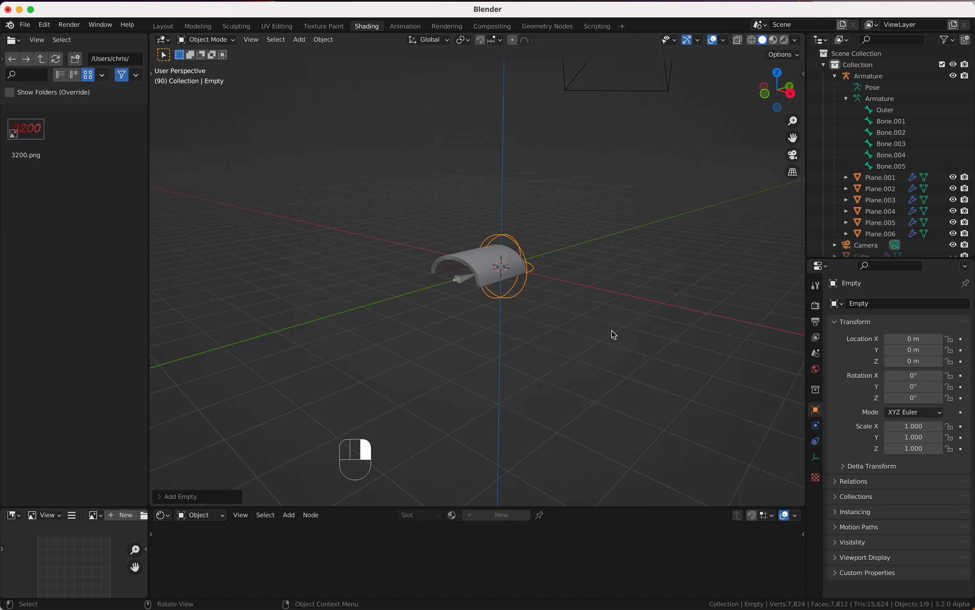
{"action": "type", "text": "gx3"}
{"action": "key", "text": "Return"}
{"action": "scroll", "coordinate": [612, 330], "scroll_direction": "down", "scroll_amount": 2, "text": "super"}
{"action": "scroll", "coordinate": [612, 331], "scroll_direction": "up", "scroll_amount": 3, "text": "super"}
{"action": "scroll", "coordinate": [612, 331], "scroll_direction": "up", "scroll_amount": 1, "text": "super"}
{"action": "scroll", "coordinate": [612, 331], "scroll_direction": "down", "scroll_amount": 2}
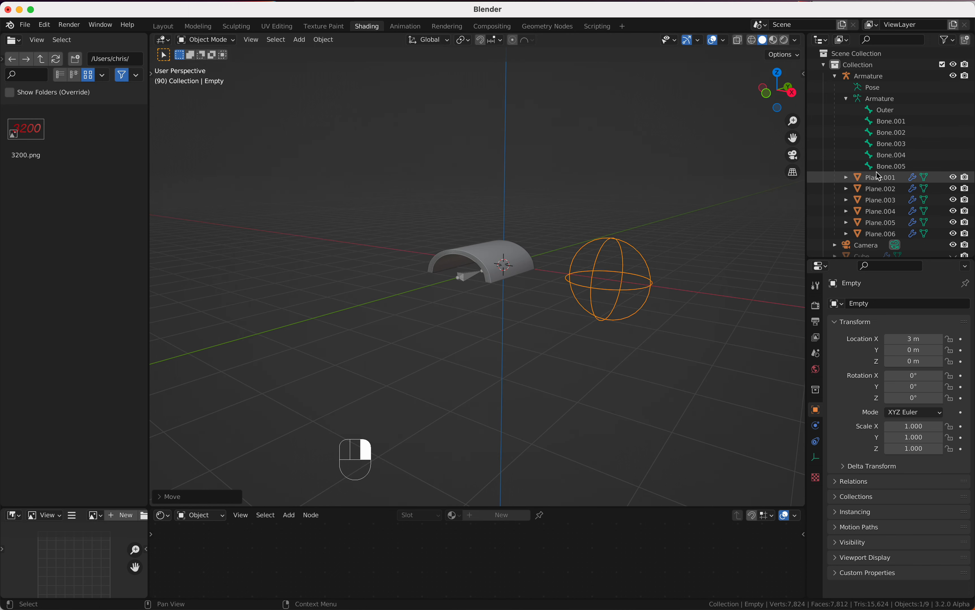
Put the armature back in Pose Mode and add a Transformation constraint to Bone.001
{"action": "left_click", "coordinate": [864, 80]}
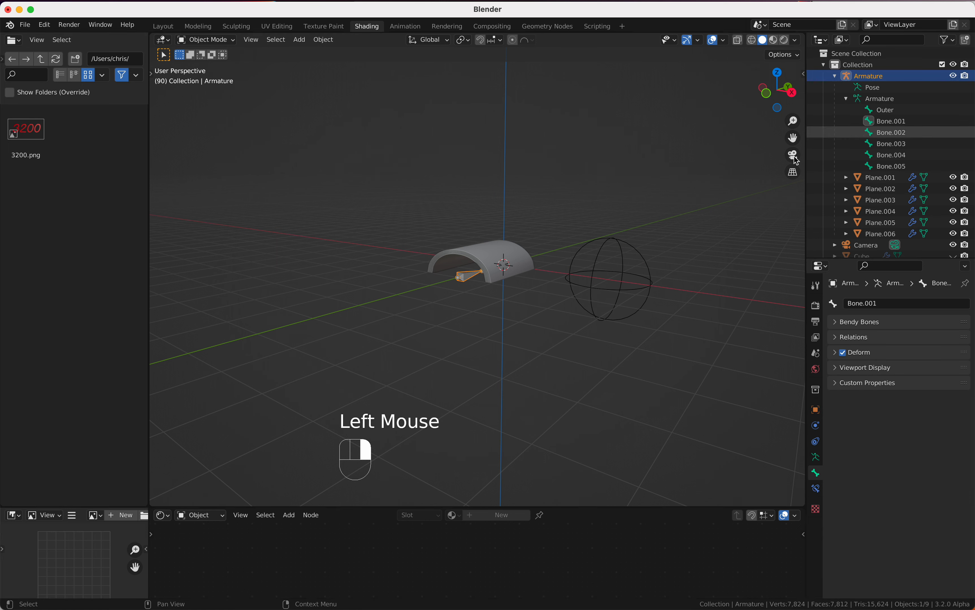
{"action": "key", "text": "ctrl+Tab"}
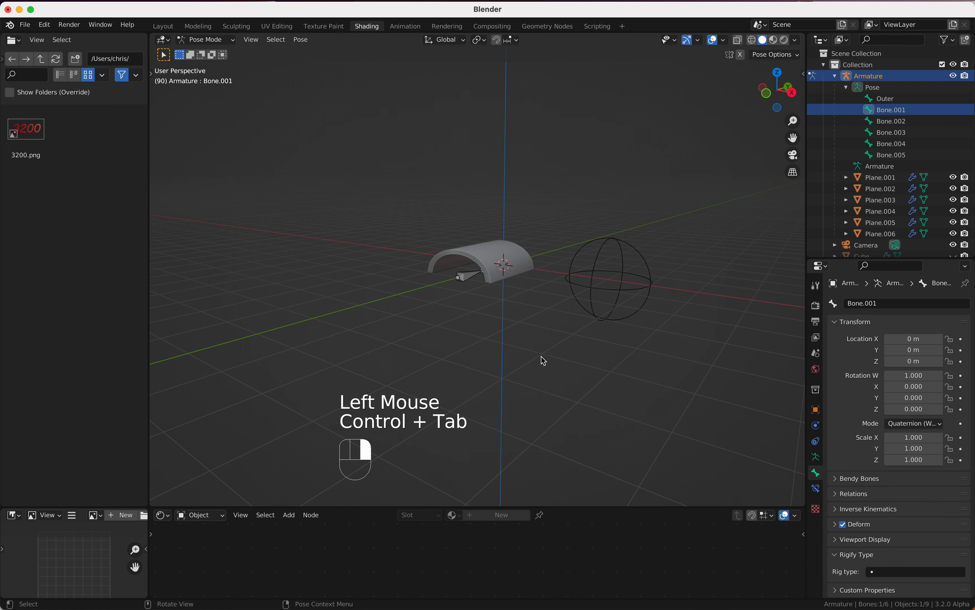
{"action": "left_click", "coordinate": [896, 113]}
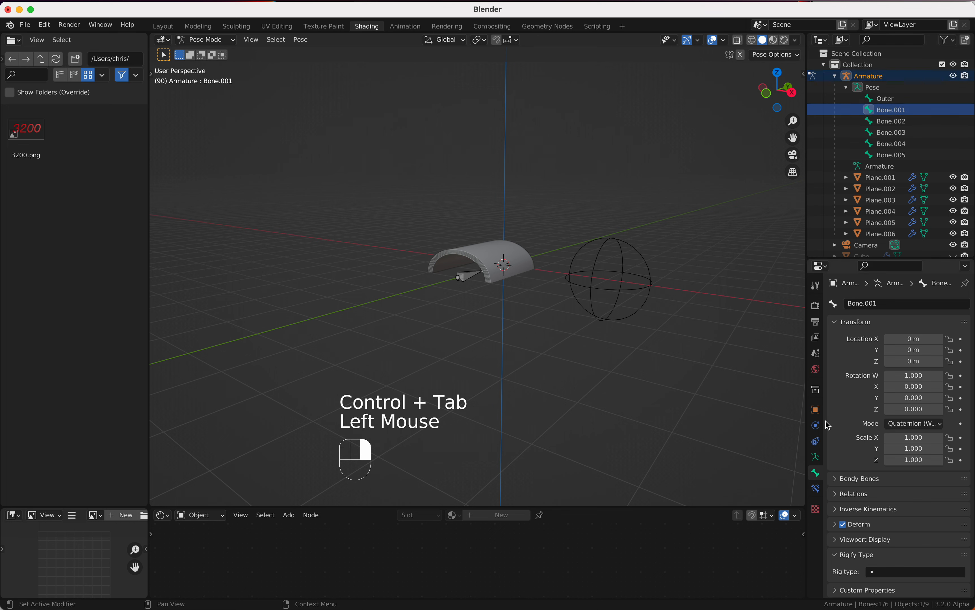
{"action": "left_click", "coordinate": [821, 492]}
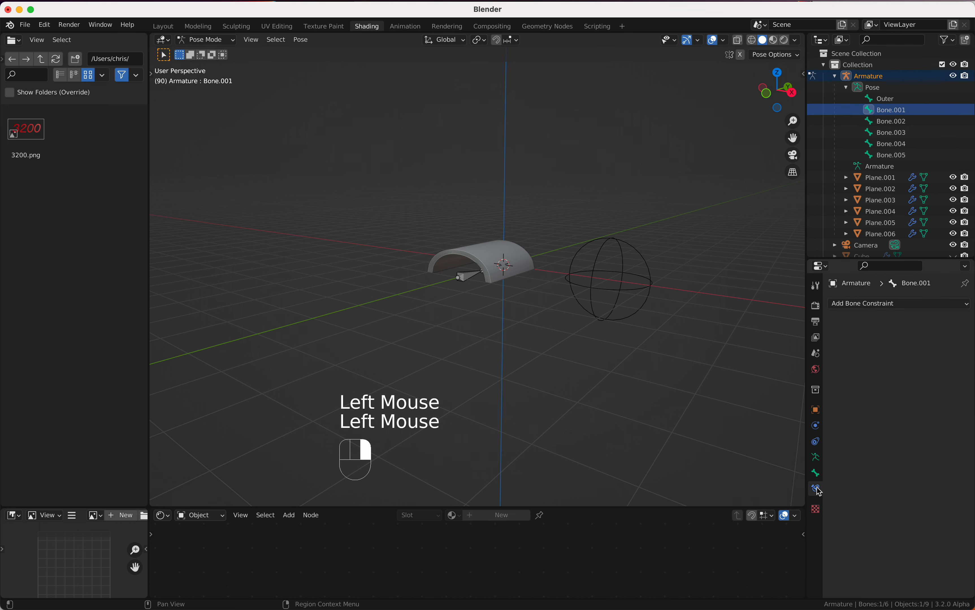
{"action": "left_click", "coordinate": [863, 305]}
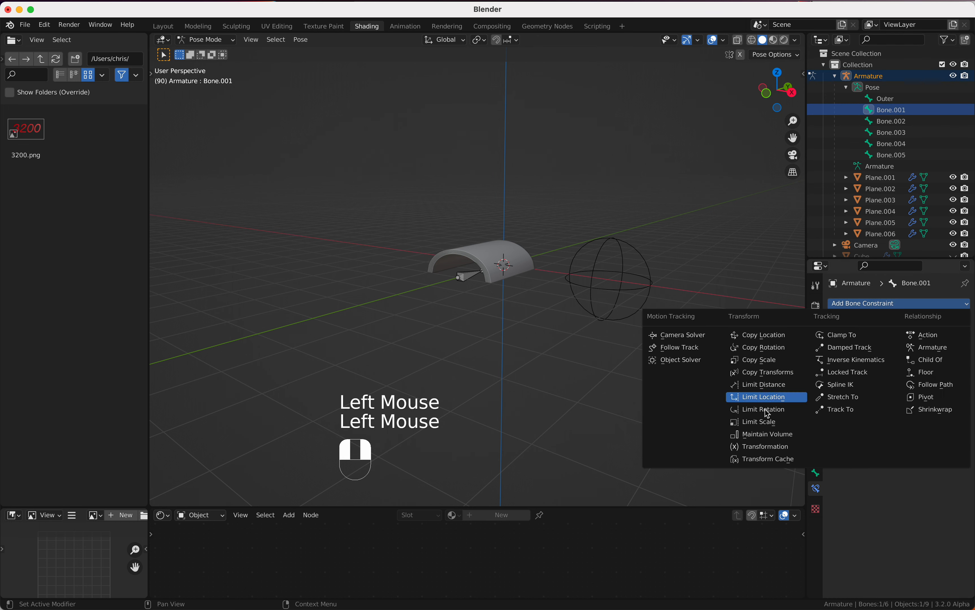
{"action": "left_click", "coordinate": [762, 448]}
Target the constraint at the Empty and set both its target and owner to Local Space
{"action": "left_click", "coordinate": [893, 338]}
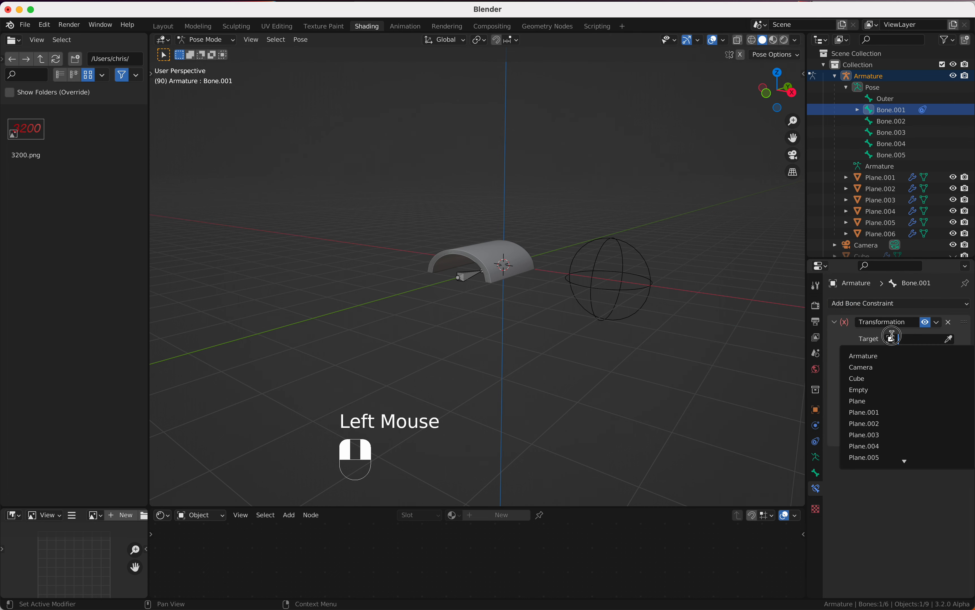
{"action": "left_click", "coordinate": [861, 390]}
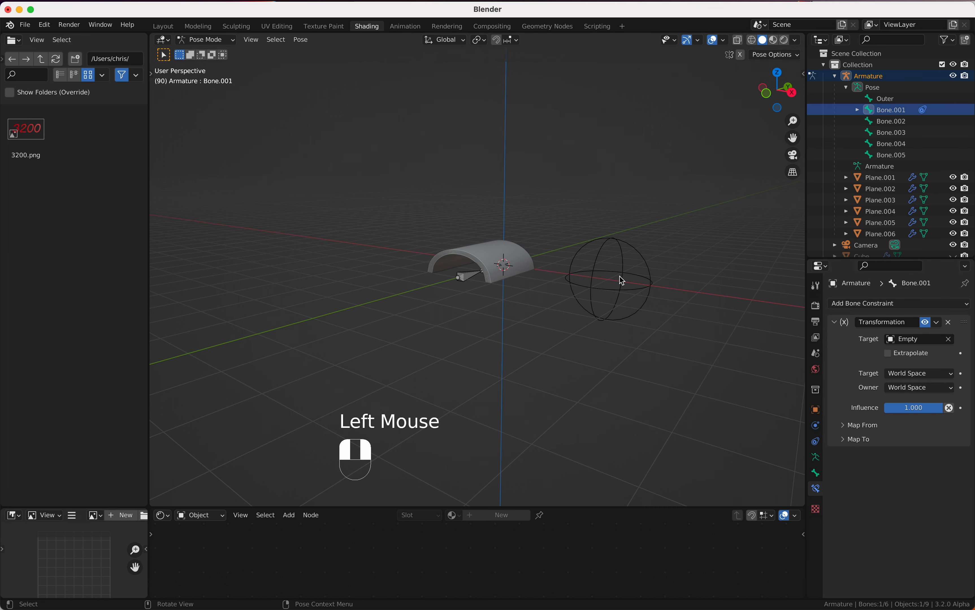
{"action": "scroll", "coordinate": [608, 287], "scroll_direction": "down", "scroll_amount": 1, "text": "super"}
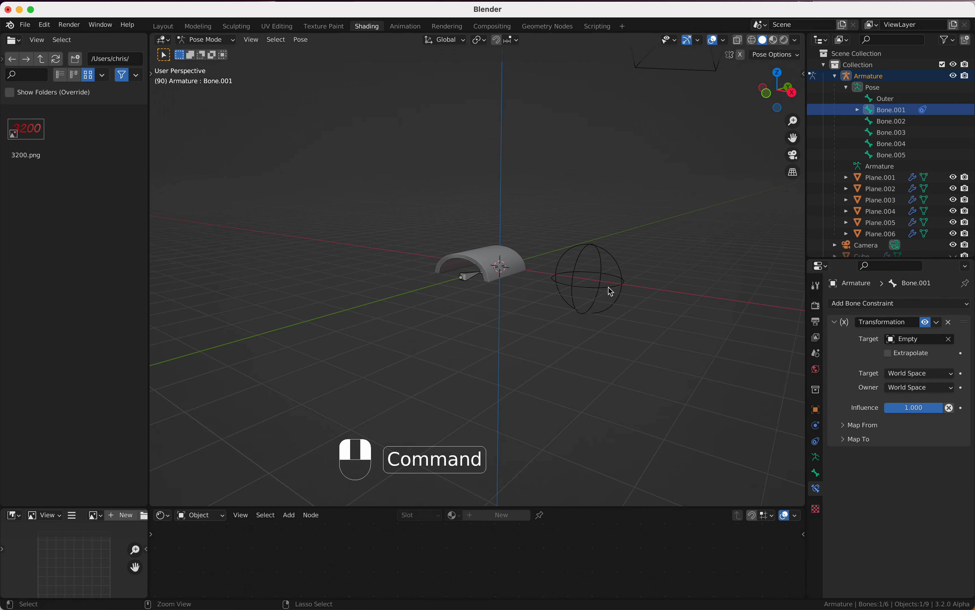
{"action": "left_click", "coordinate": [895, 377]}
{"action": "left_click", "coordinate": [898, 413]}
{"action": "left_click", "coordinate": [913, 389]}
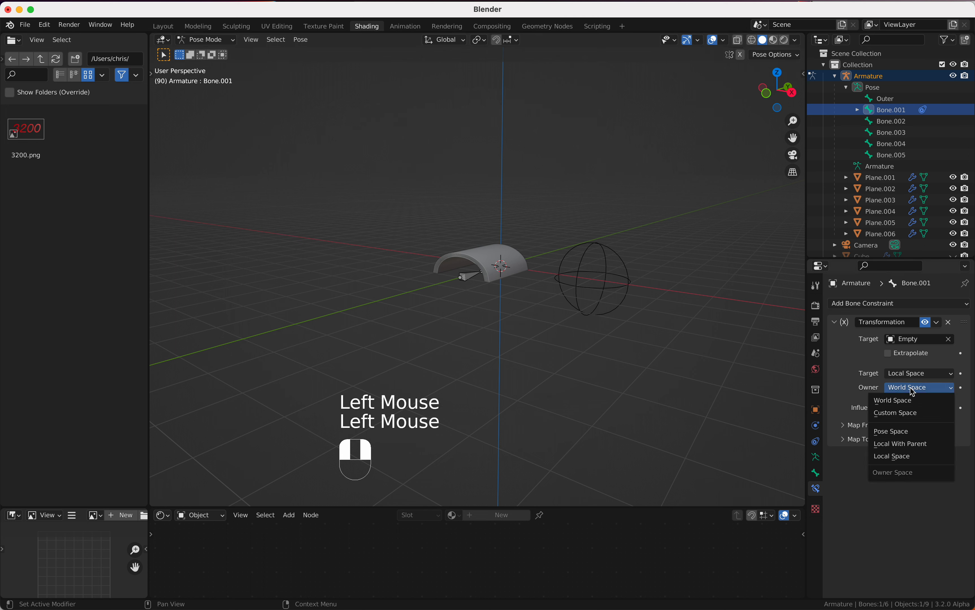
{"action": "left_click", "coordinate": [896, 456]}
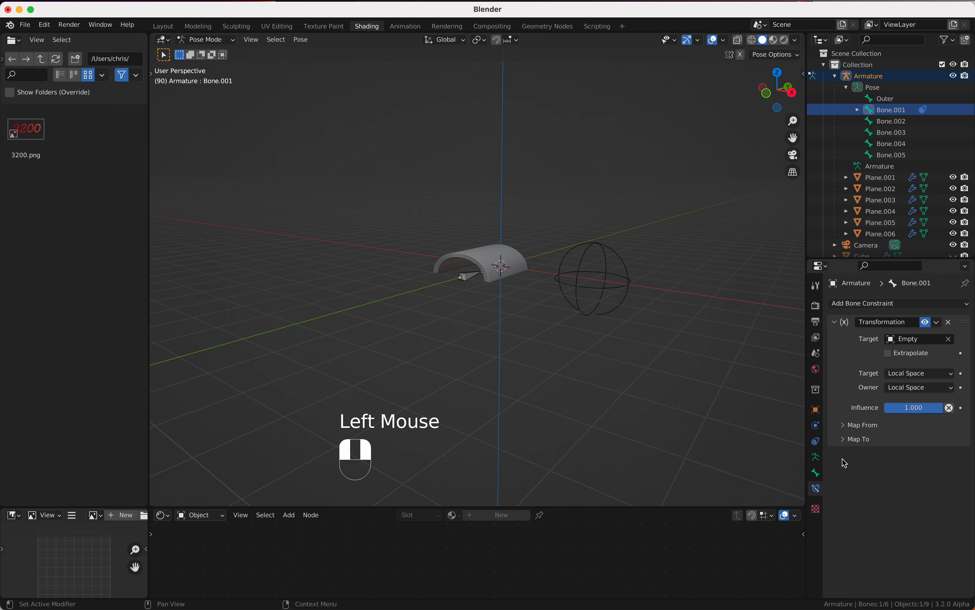
Expand the Map From settings of Bone.001's Transformation constraint
{"action": "left_click", "coordinate": [844, 426]}
{"action": "scroll", "coordinate": [690, 346], "scroll_direction": "right", "scroll_amount": 2}
{"action": "scroll", "coordinate": [690, 346], "scroll_direction": "down", "scroll_amount": 1, "text": "shift"}
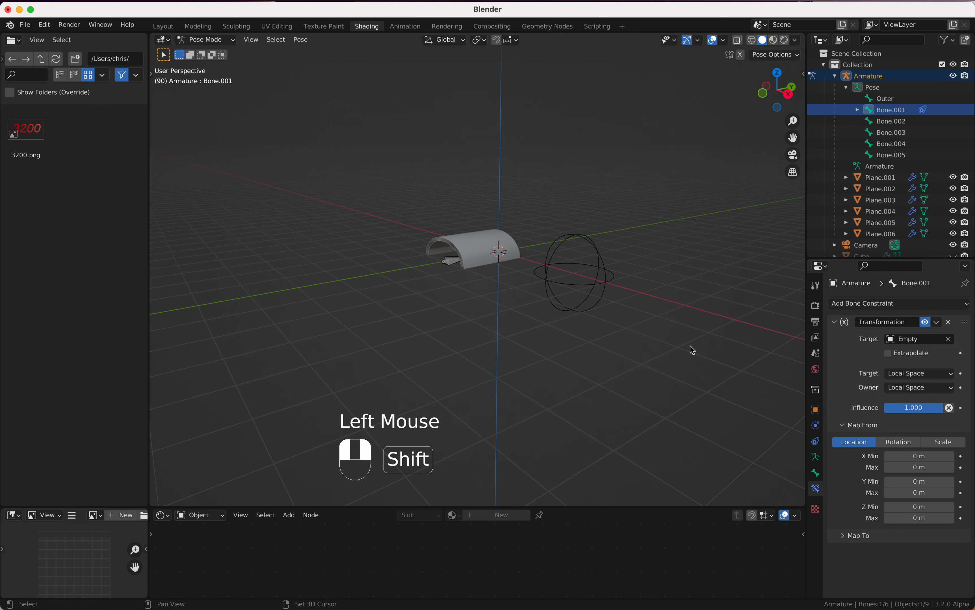
{"action": "scroll", "coordinate": [690, 346], "scroll_direction": "down", "scroll_amount": 2, "text": "shift"}
{"action": "scroll", "coordinate": [690, 346], "scroll_direction": "down", "scroll_amount": 2, "text": "super"}
{"action": "scroll", "coordinate": [690, 346], "scroll_direction": "up", "scroll_amount": 2, "text": "super"}
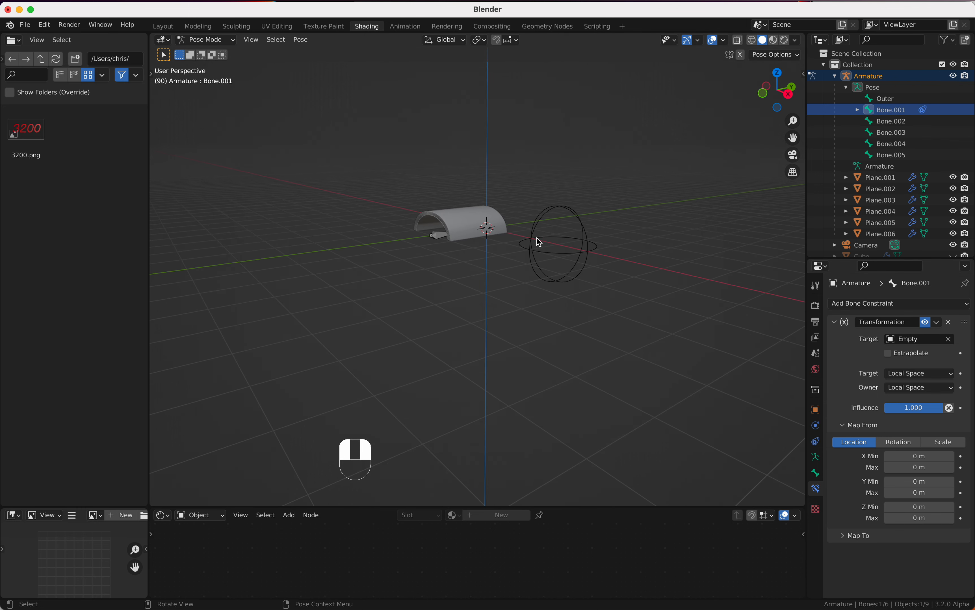
Sketch annotation arrows from the empty and the panels along the Y direction, and erase them
{"action": "mouse_move", "coordinate": [551, 246]}
{"action": "left_mouse_down"}
{"action": "mouse_move", "coordinate": [444, 287]}
{"action": "mouse_move", "coordinate": [460, 268]}
{"action": "left_mouse_up"}
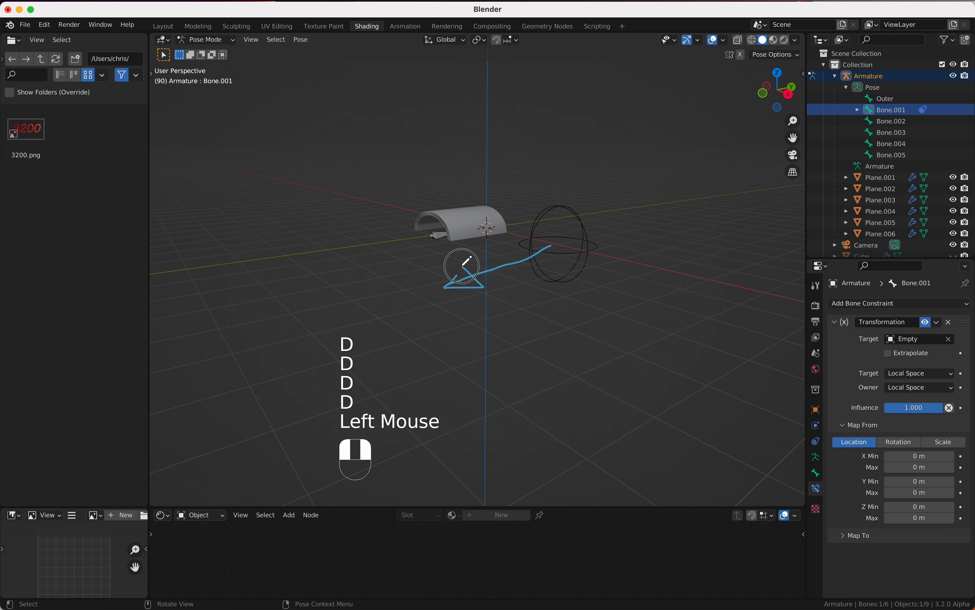
{"action": "mouse_move", "coordinate": [440, 223]}
{"action": "left_mouse_down"}
{"action": "mouse_move", "coordinate": [363, 240]}
{"action": "mouse_move", "coordinate": [358, 257]}
{"action": "mouse_move", "coordinate": [372, 235]}
{"action": "left_mouse_up"}
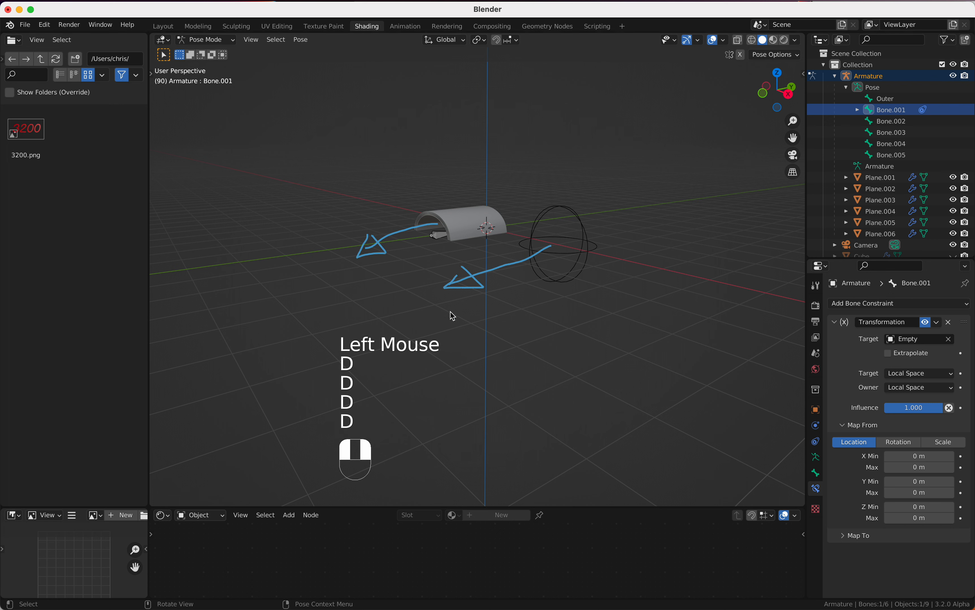
{"action": "mouse_move", "coordinate": [402, 257]}
{"action": "right_mouse_down"}
{"action": "mouse_move", "coordinate": [387, 250]}
{"action": "mouse_move", "coordinate": [512, 272]}
{"action": "right_mouse_up"}
{"action": "key", "text": "d"}
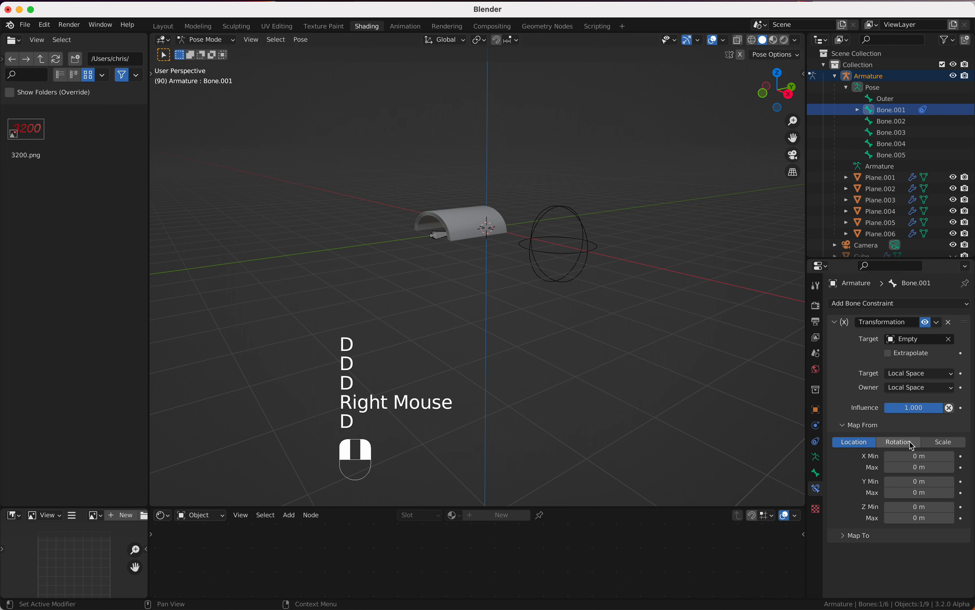
Set the Map From location Y minimum to -2 m
{"action": "left_click", "coordinate": [909, 482]}
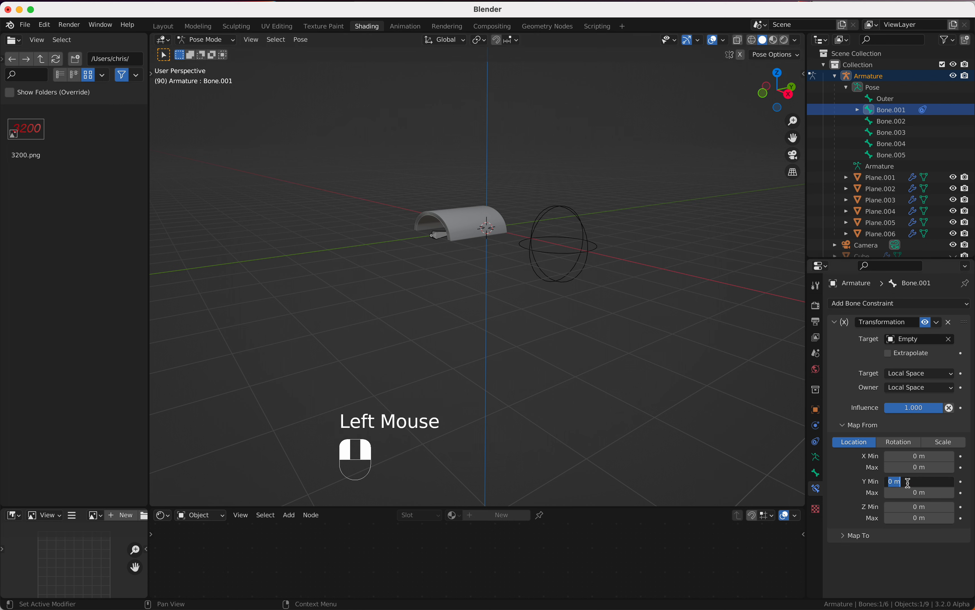
{"action": "type", "text": "-2"}
{"action": "key", "text": "Tab"}
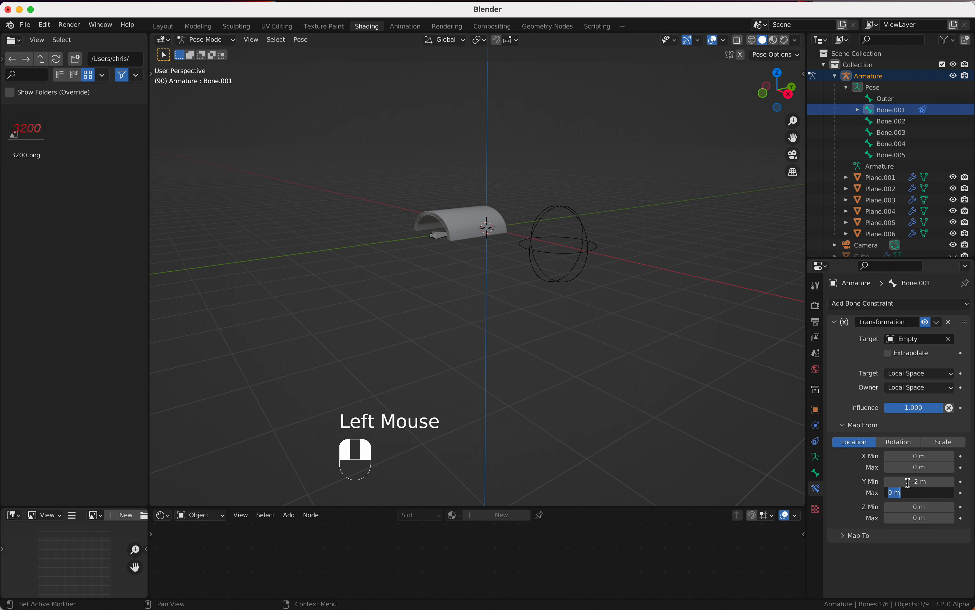
Expand the Map To settings and set the location minimum for the Y source axis to -2 m
{"action": "left_click", "coordinate": [852, 542]}
{"action": "left_click", "coordinate": [851, 542]}
{"action": "left_click", "coordinate": [849, 543]}
{"action": "left_click", "coordinate": [848, 544]}
{"action": "scroll", "coordinate": [848, 544], "scroll_direction": "down", "scroll_amount": 5}
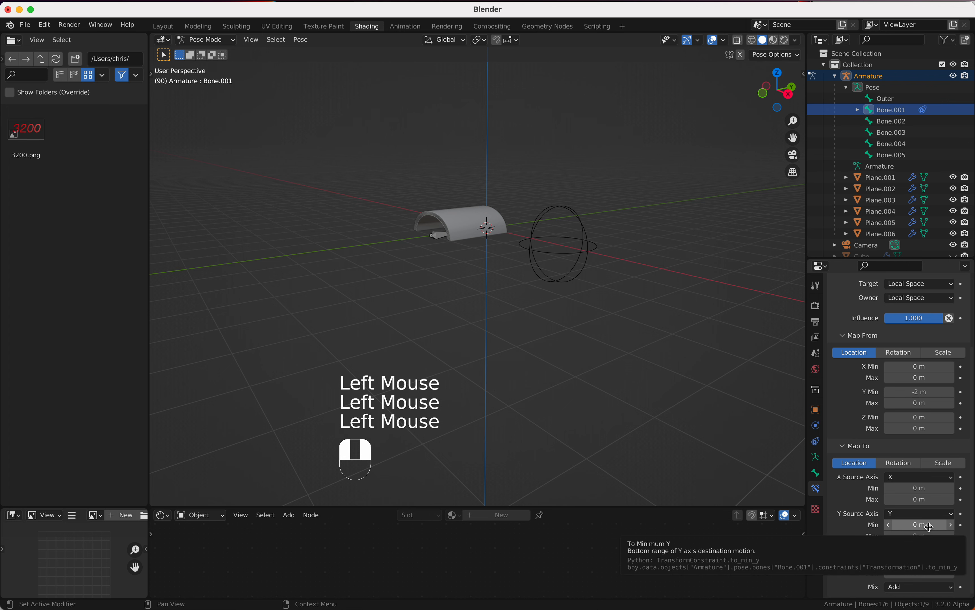
{"action": "scroll", "coordinate": [519, 269], "scroll_direction": "up", "scroll_amount": 5}
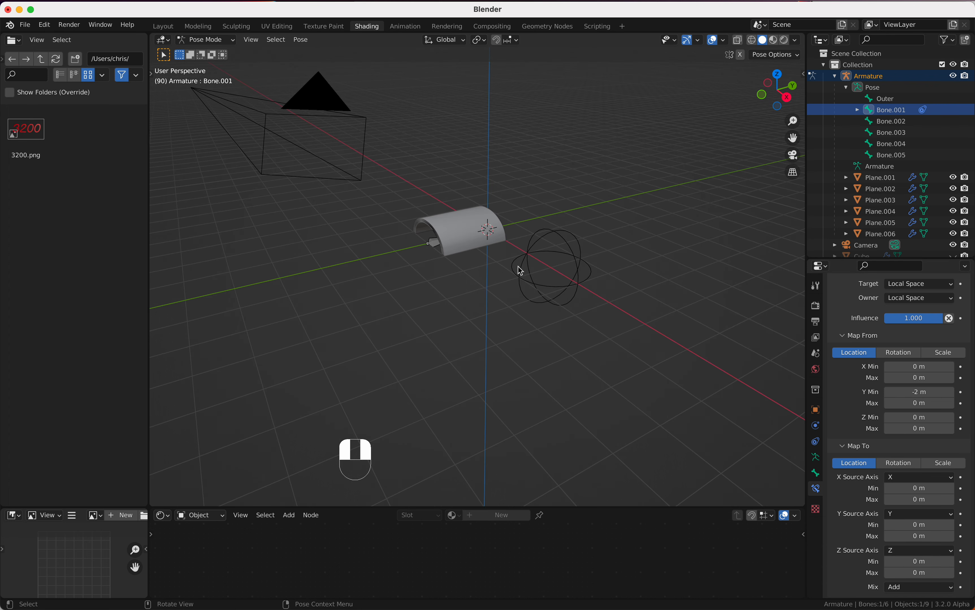
{"action": "left_click", "coordinate": [922, 526]}
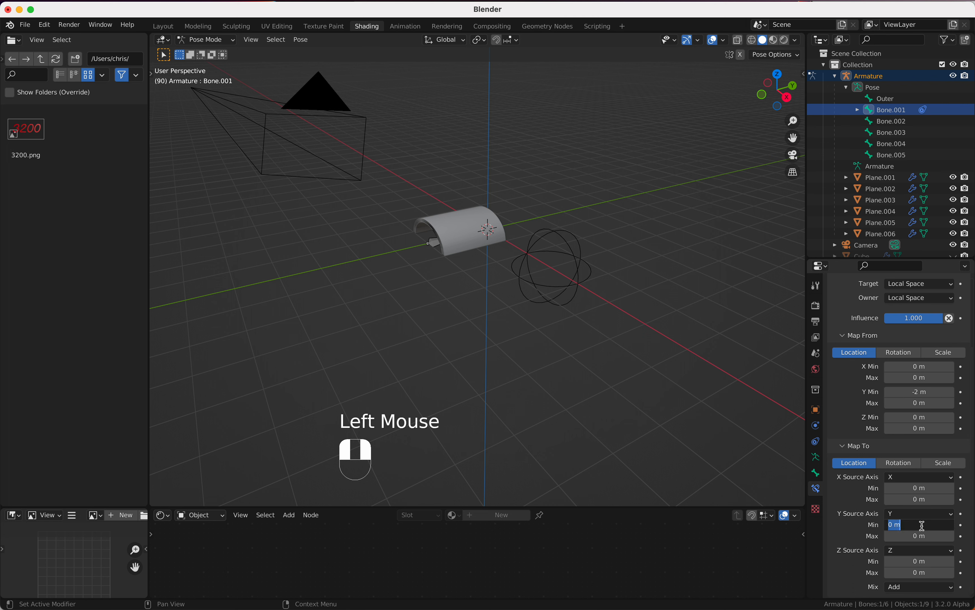
{"action": "key", "text": "Tab"}
{"action": "key", "text": "Return"}
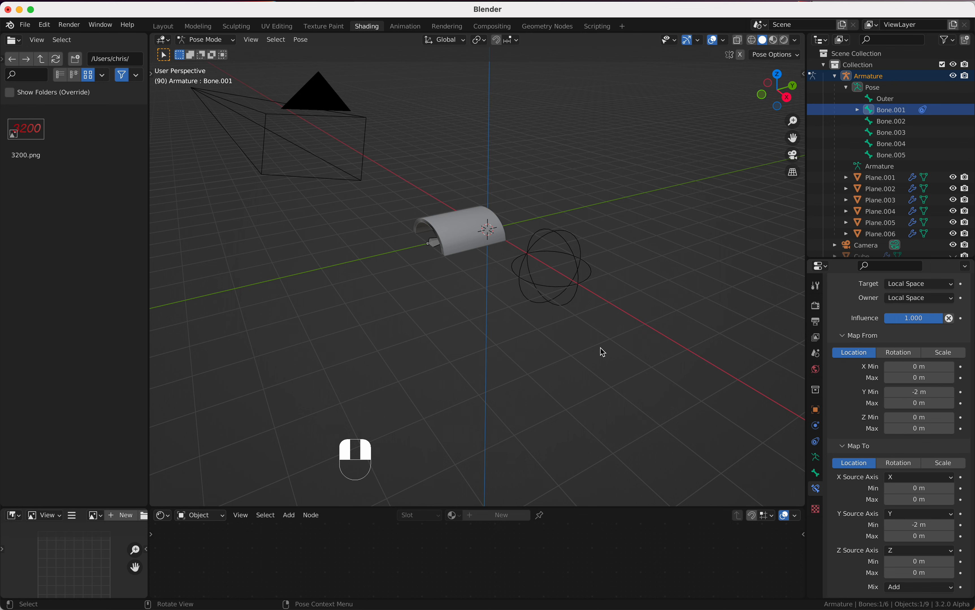
Lock the sphere empty's X and Z location and its rotation on all three axes, leaving only Y location free
{"action": "key", "text": "ctrl+Tab"}
{"action": "left_click", "coordinate": [578, 291]}
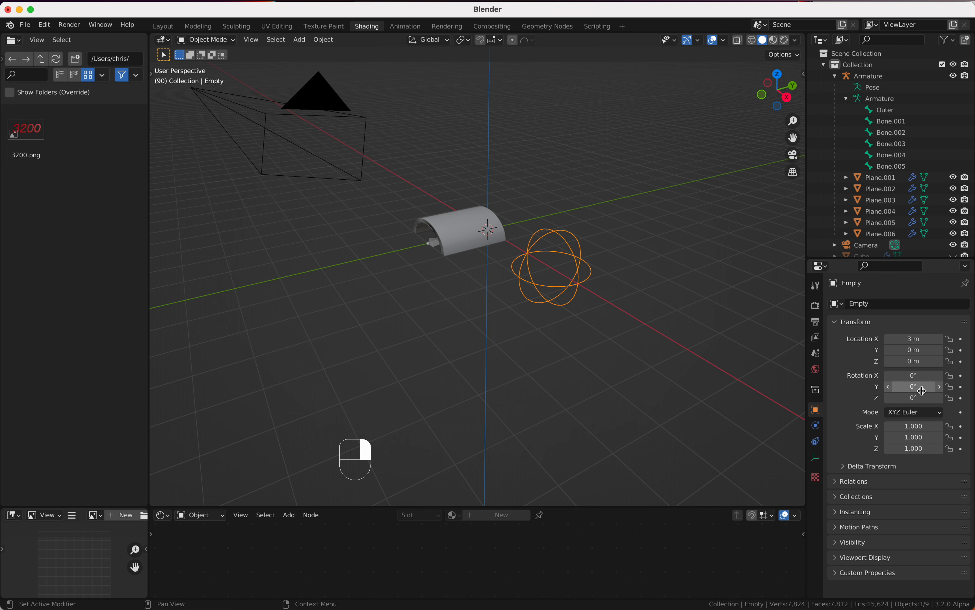
{"action": "left_click", "coordinate": [952, 341]}
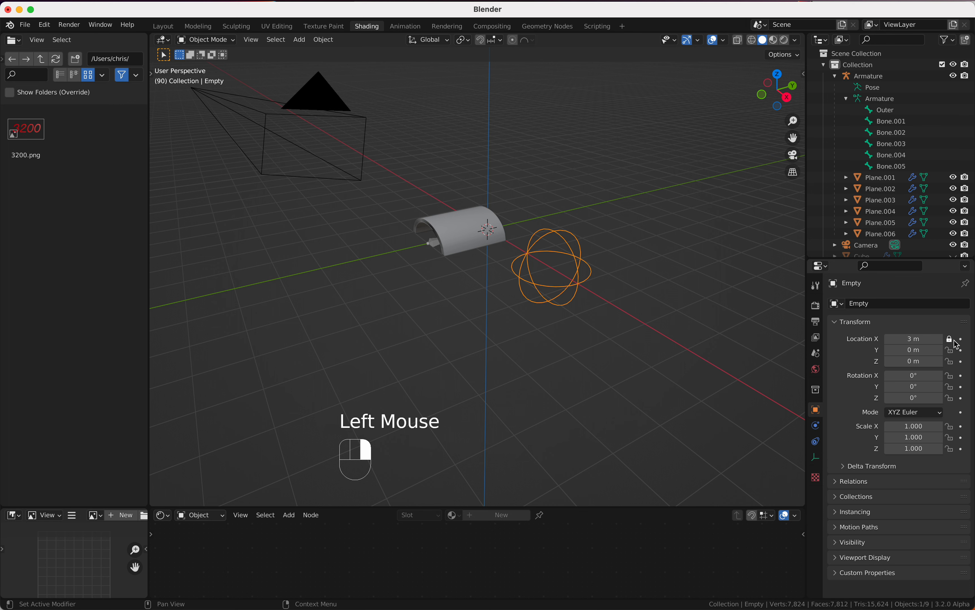
{"action": "left_click", "coordinate": [951, 361]}
{"action": "left_click_drag", "start_coordinate": [951, 376], "coordinate": [951, 398]}
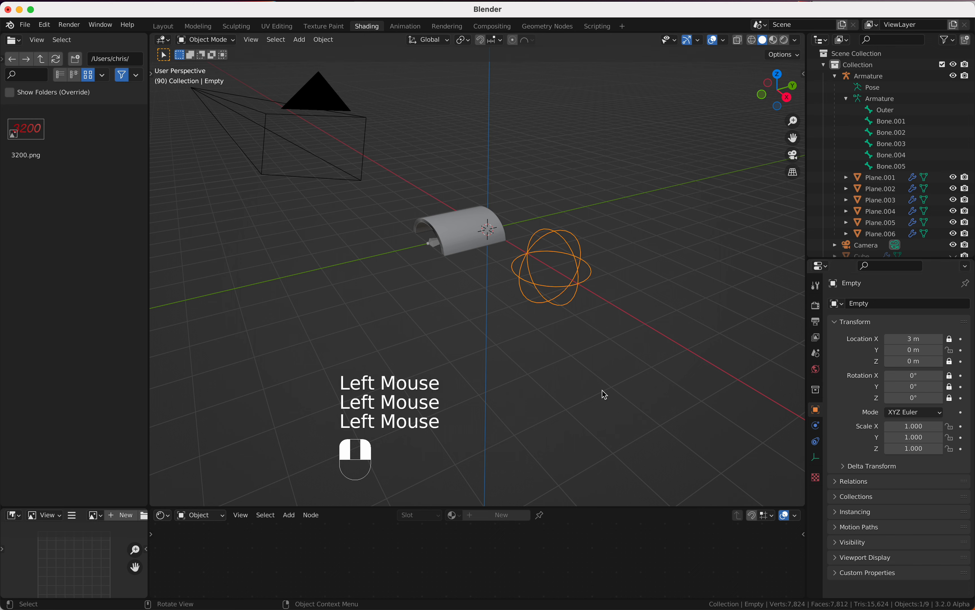
Move the empty along Y to about -0.85 m to test how the panels slide
{"action": "key", "text": "g"}
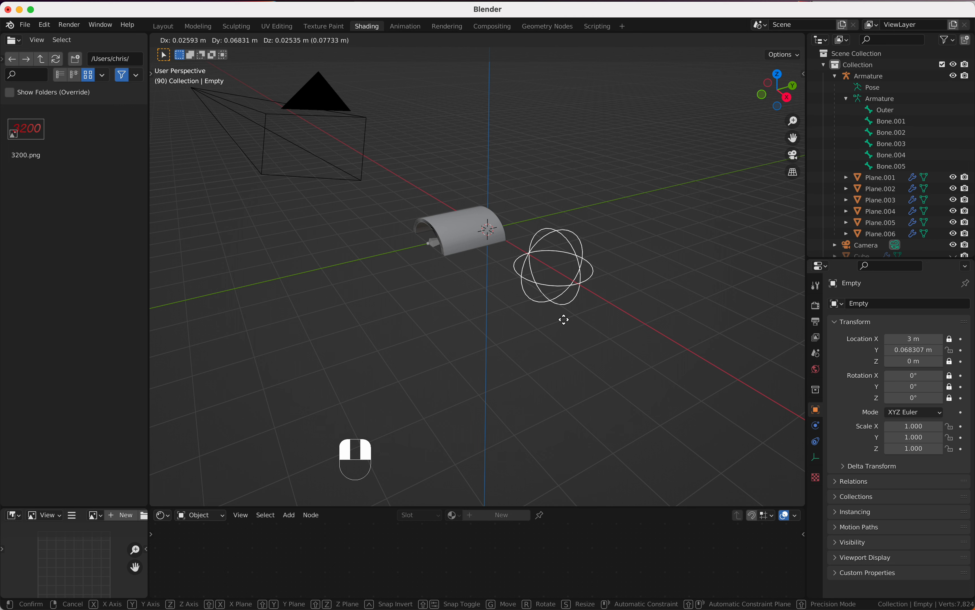
{"action": "left_click", "coordinate": [532, 341]}
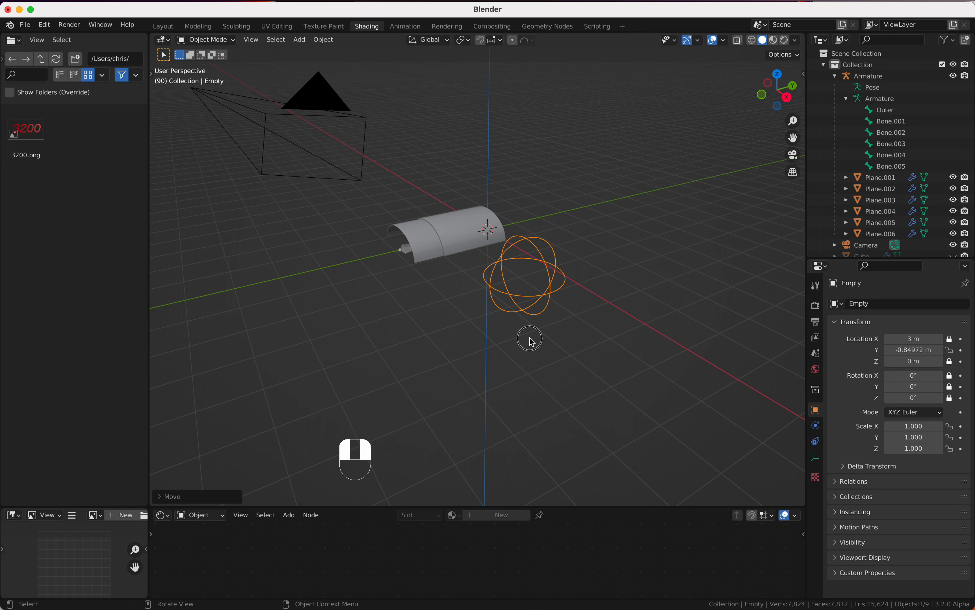
{"action": "scroll", "coordinate": [529, 338], "scroll_direction": "left", "scroll_amount": 10}
{"action": "scroll", "coordinate": [530, 338], "scroll_direction": "right", "scroll_amount": 4}
{"action": "scroll", "coordinate": [530, 338], "scroll_direction": "right", "scroll_amount": 2}
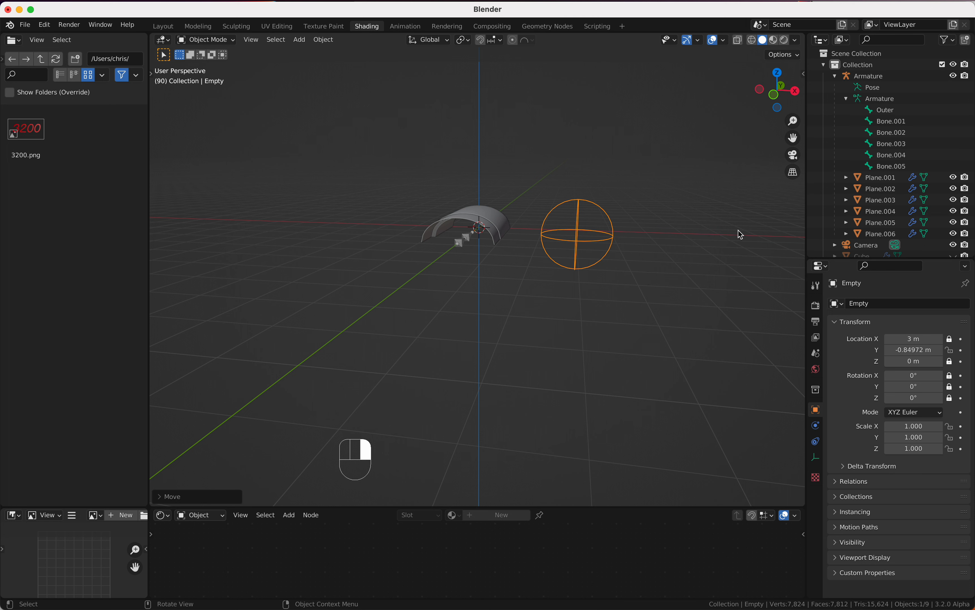
In Pose Mode, copy the bone constraints from Bone.001 to Bone.002
{"action": "left_click", "coordinate": [893, 121]}
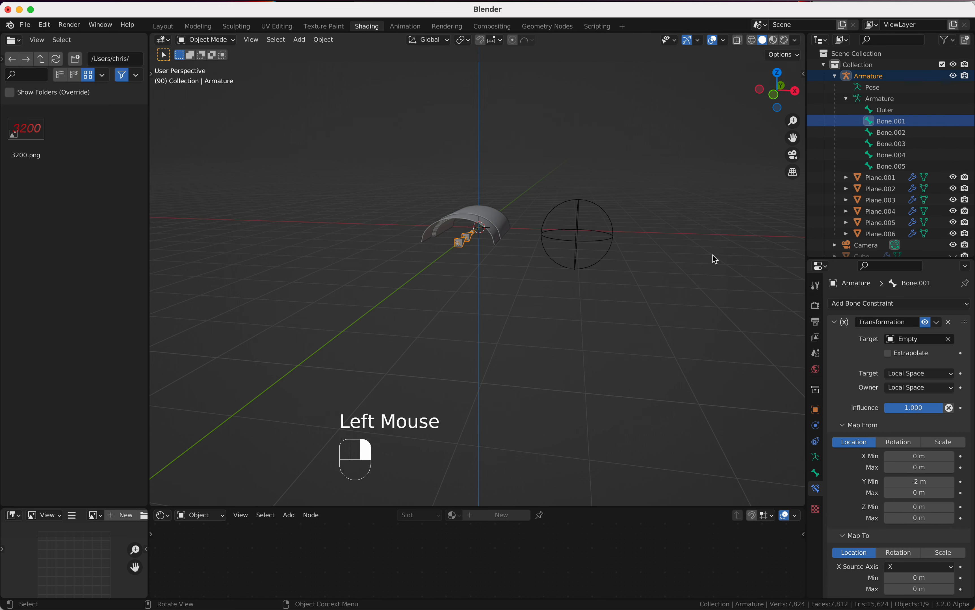
{"action": "key", "text": "ctrl+Tab"}
{"action": "scroll", "coordinate": [716, 260], "scroll_direction": "right", "scroll_amount": 1}
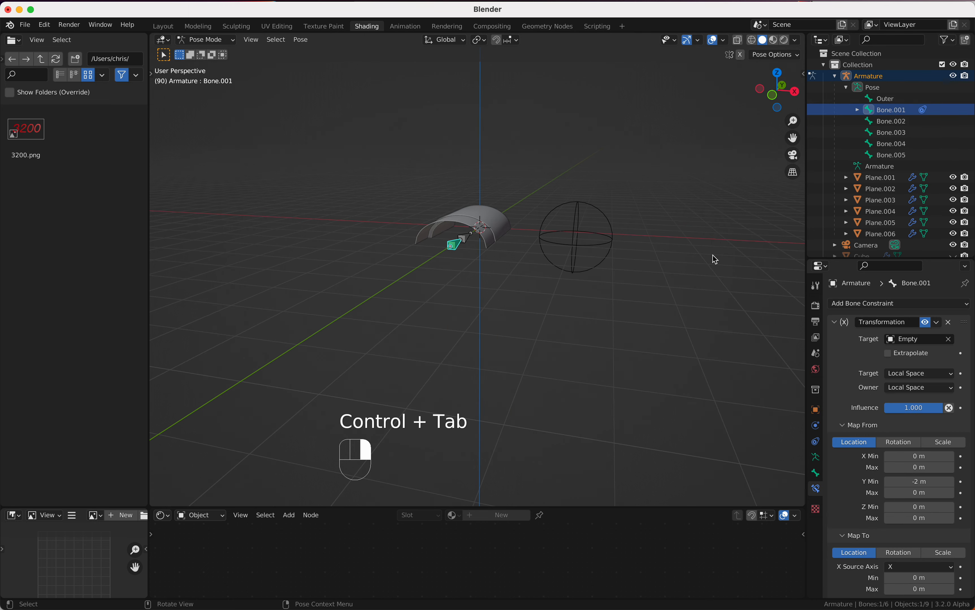
{"action": "left_click", "coordinate": [886, 122], "text": "shift"}
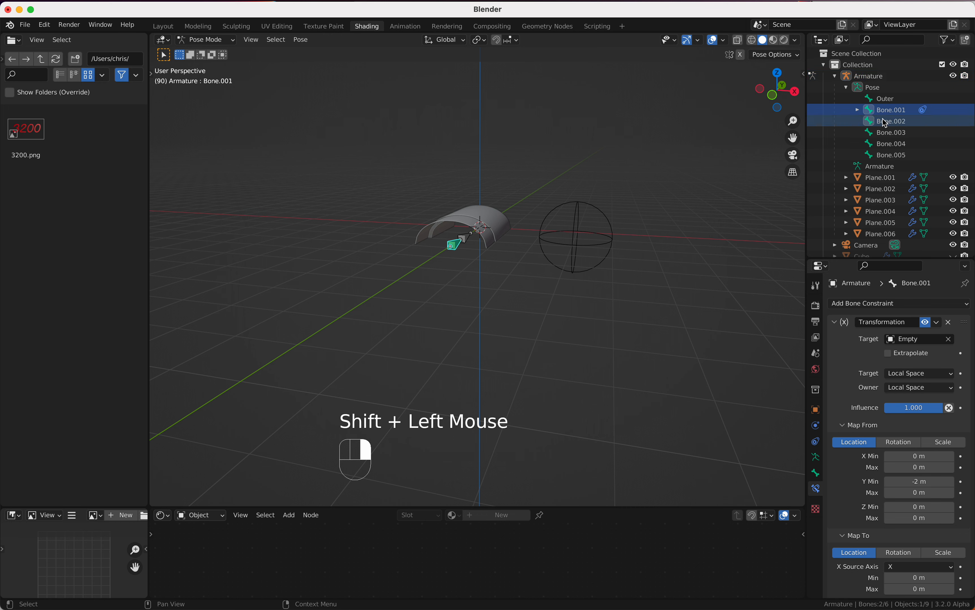
{"action": "key", "text": "ctrl+c"}
{"action": "left_click", "coordinate": [619, 328]}
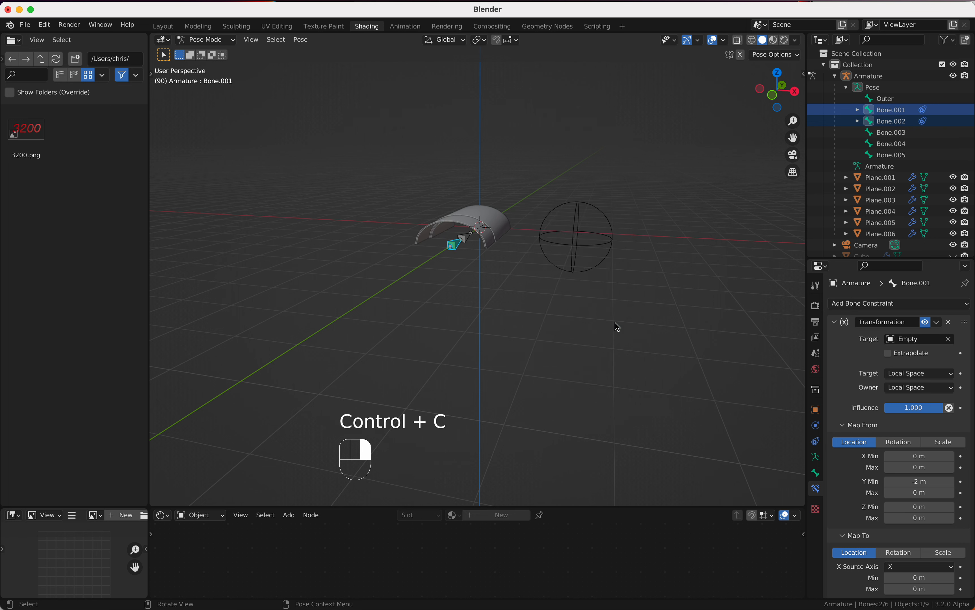
Set the Map To location minimum for the Y source axis of Bone.002's Transformation constraint to -4 m
{"action": "left_click", "coordinate": [890, 122]}
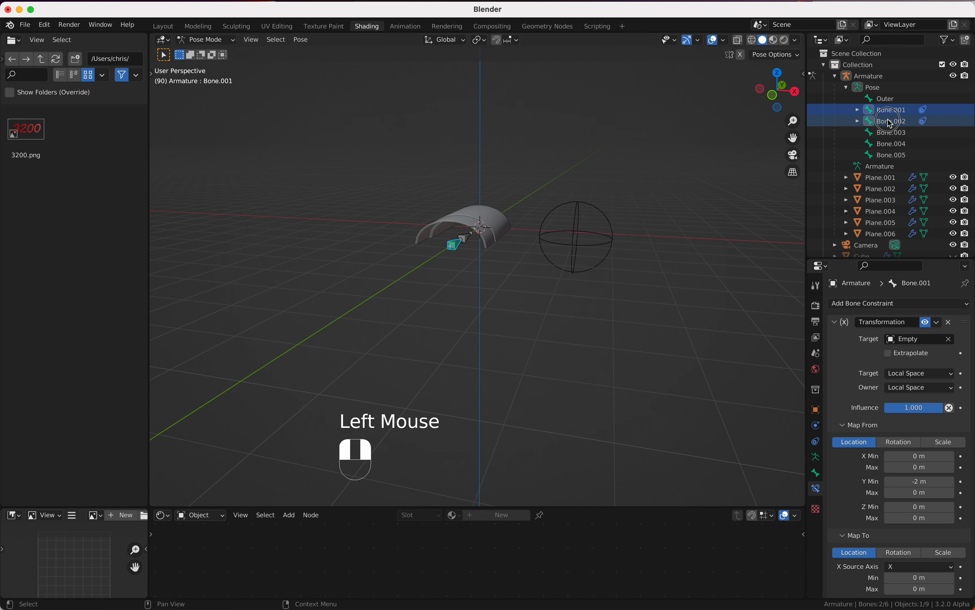
{"action": "scroll", "coordinate": [638, 281], "scroll_direction": "right", "scroll_amount": 5}
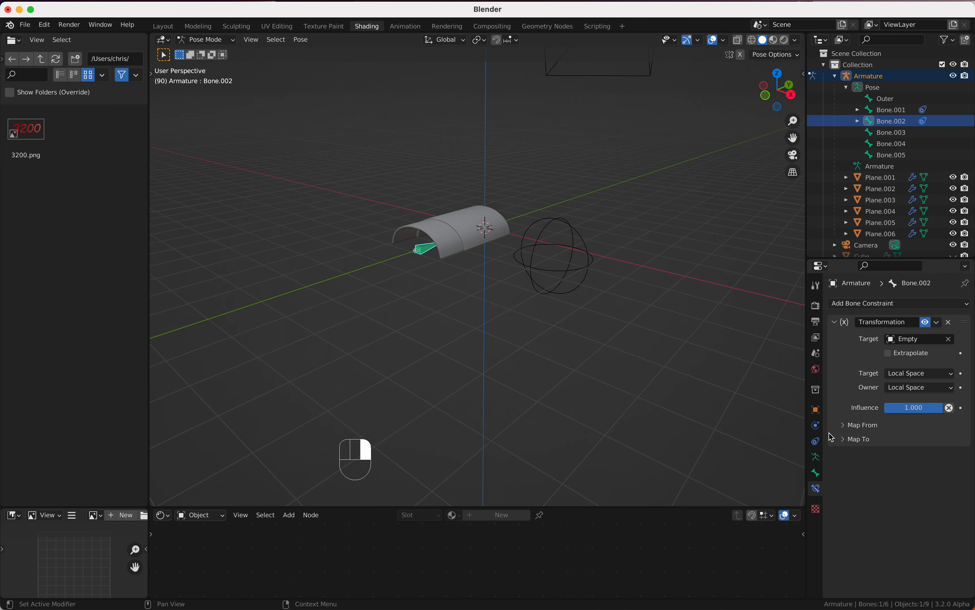
{"action": "left_click", "coordinate": [847, 440]}
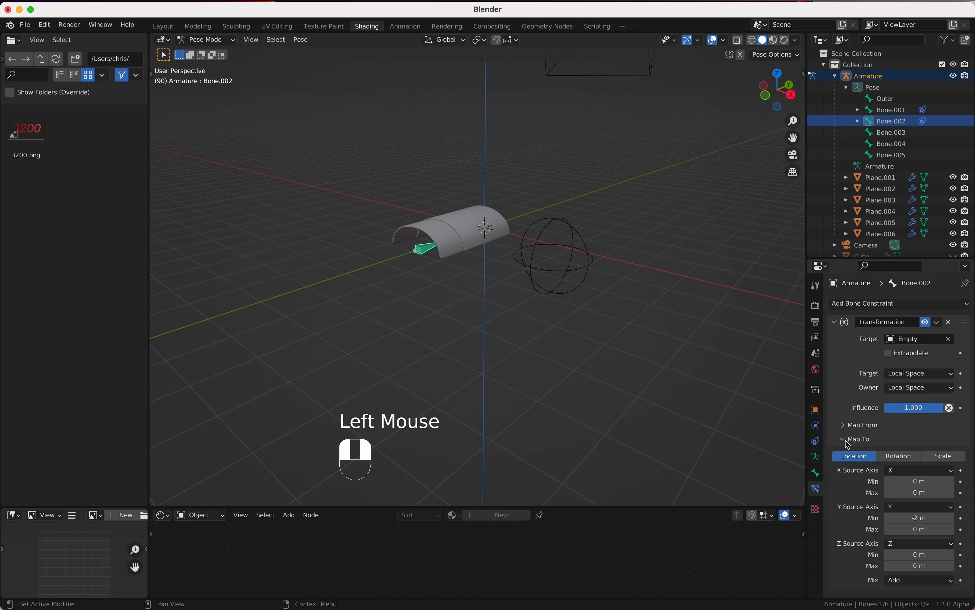
{"action": "left_click", "coordinate": [908, 519]}
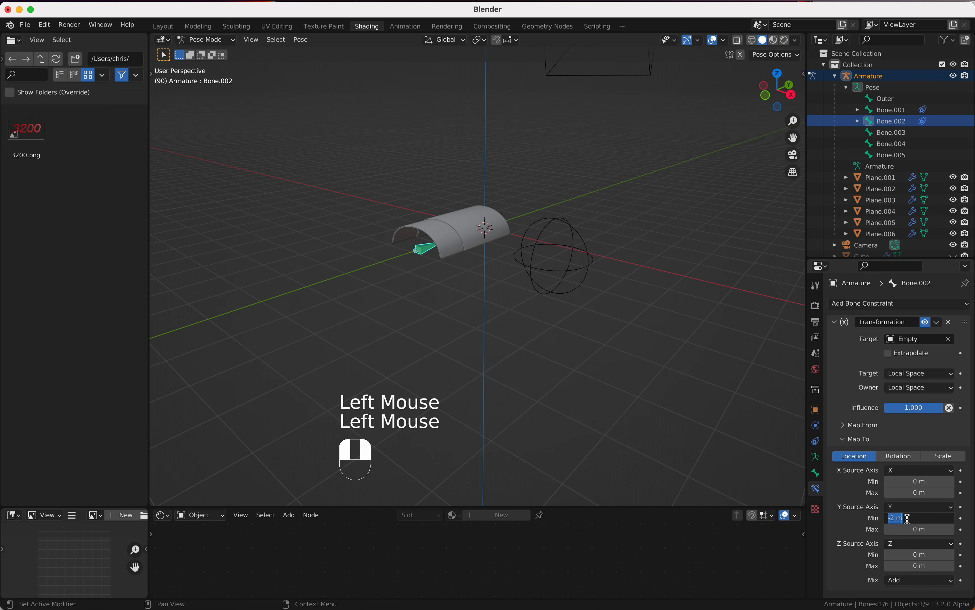
{"action": "type", "text": "-4"}
{"action": "key", "text": "Return"}
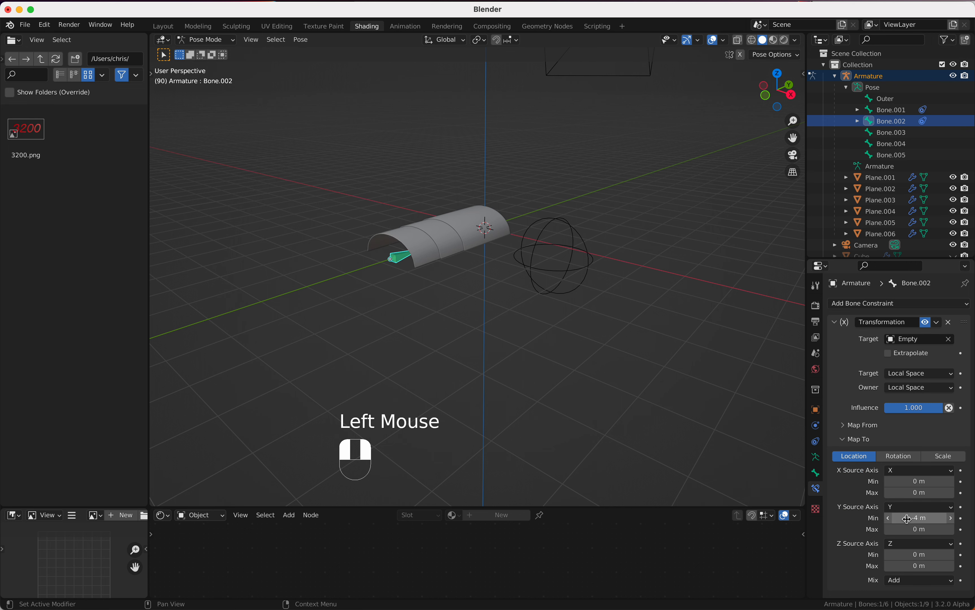
In Object Mode, move the empty along Y to about -1.08 m to test the panels, and deselect it
{"action": "scroll", "coordinate": [603, 311], "scroll_direction": "right", "scroll_amount": 3}
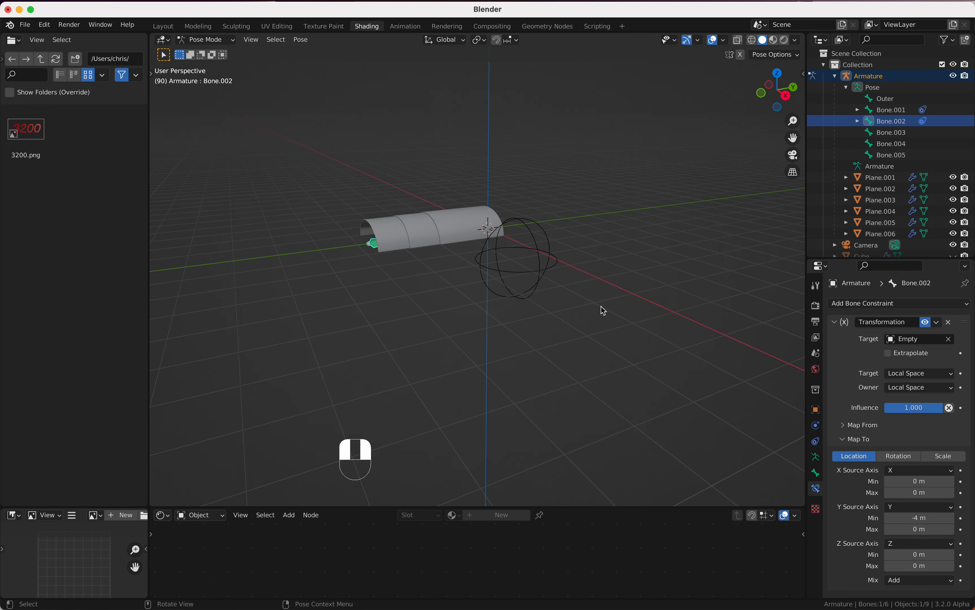
{"action": "key", "text": "ctrl+Tab"}
{"action": "left_click", "coordinate": [547, 271]}
{"action": "key", "text": "g"}
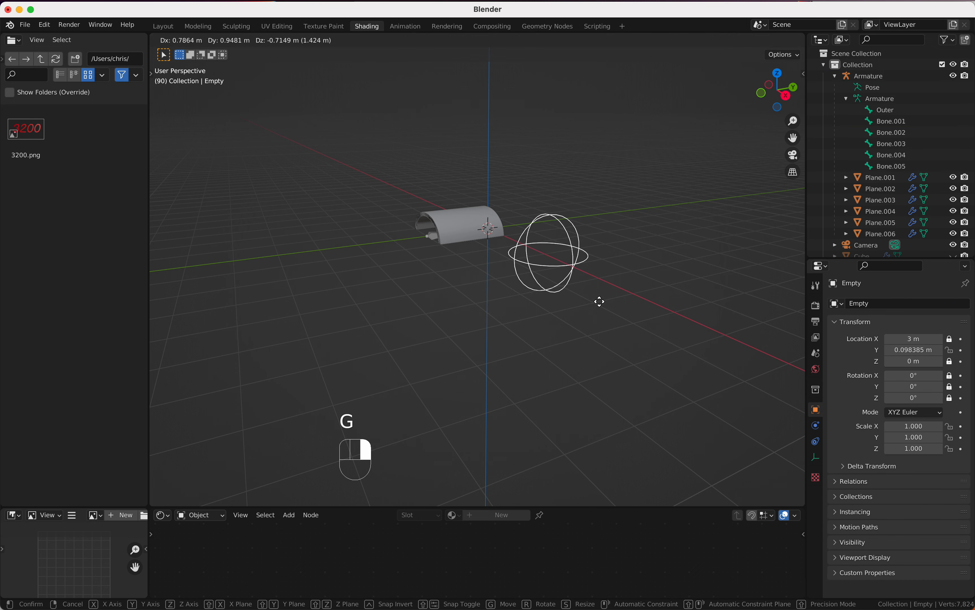
{"action": "left_click", "coordinate": [548, 322]}
{"action": "scroll", "coordinate": [549, 324], "scroll_direction": "right", "scroll_amount": 3}
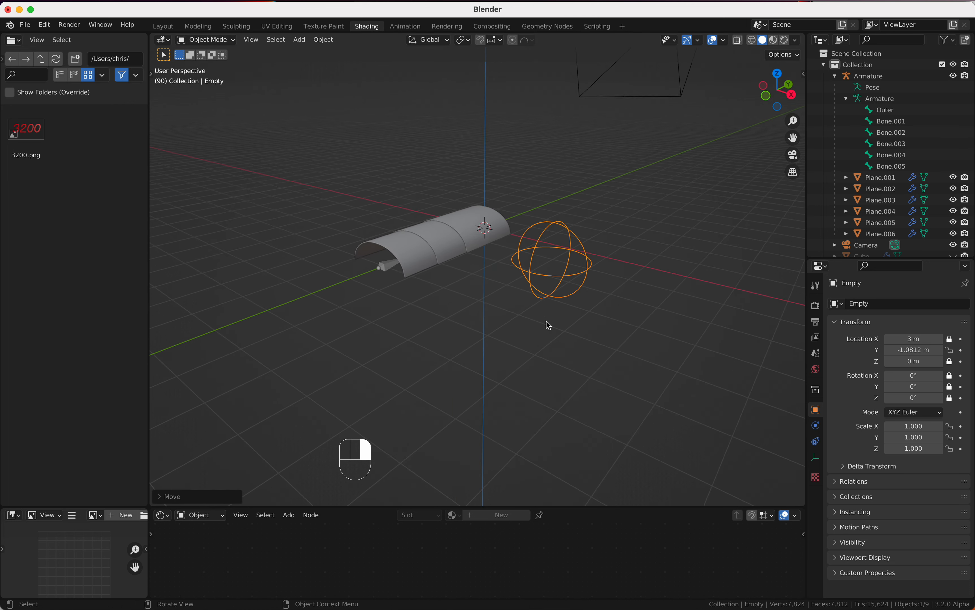
{"action": "scroll", "coordinate": [548, 325], "scroll_direction": "right", "scroll_amount": 2}
{"action": "right_click", "coordinate": [549, 325]}
{"action": "left_click", "coordinate": [666, 315]}
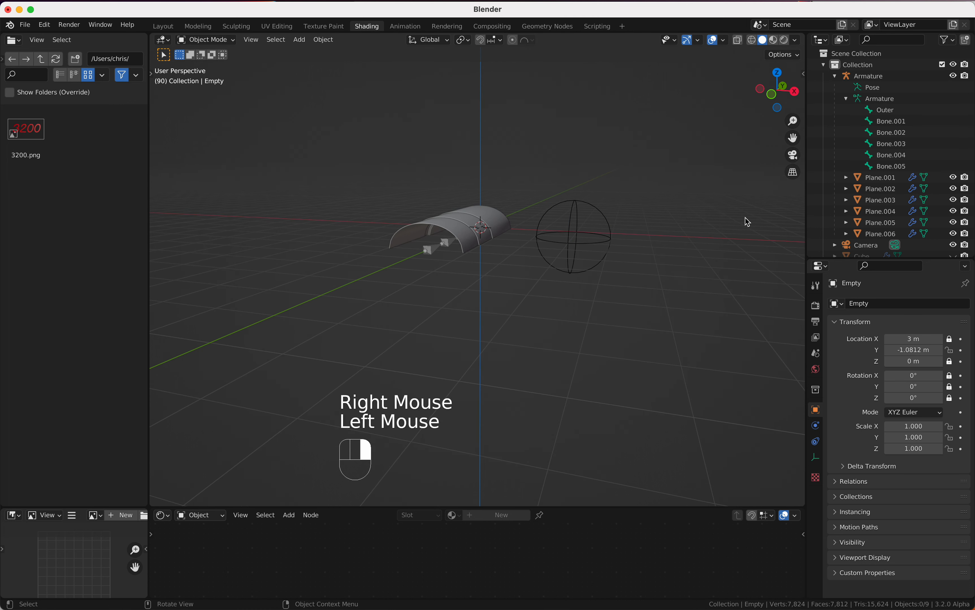
Return the armature to Pose Mode and copy the bone constraints from Bone.002 to Bone.003
{"action": "left_click", "coordinate": [440, 256]}
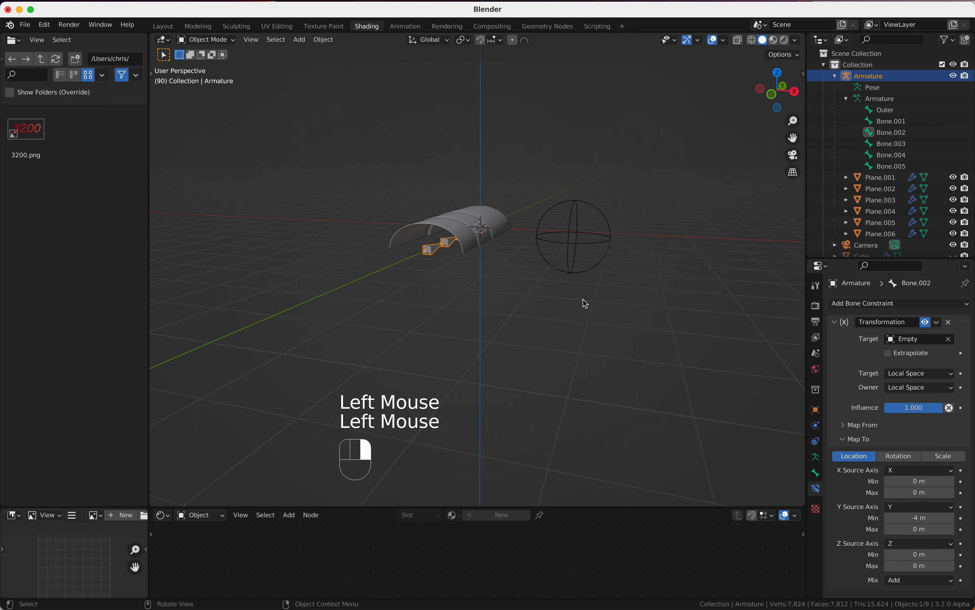
{"action": "key", "text": "ctrl+Tab"}
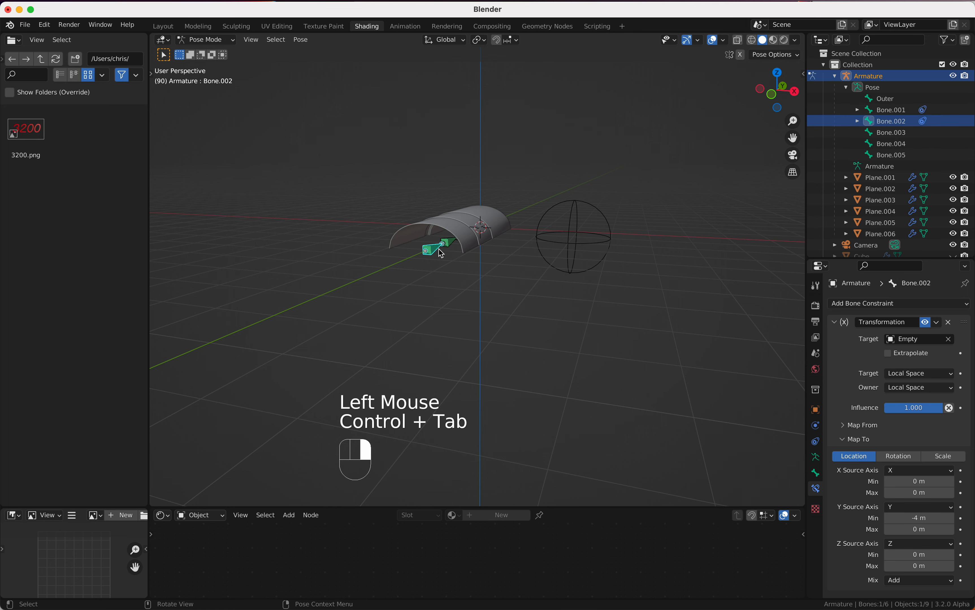
{"action": "scroll", "coordinate": [439, 250], "scroll_direction": "right", "scroll_amount": 4}
{"action": "left_click", "coordinate": [892, 124]}
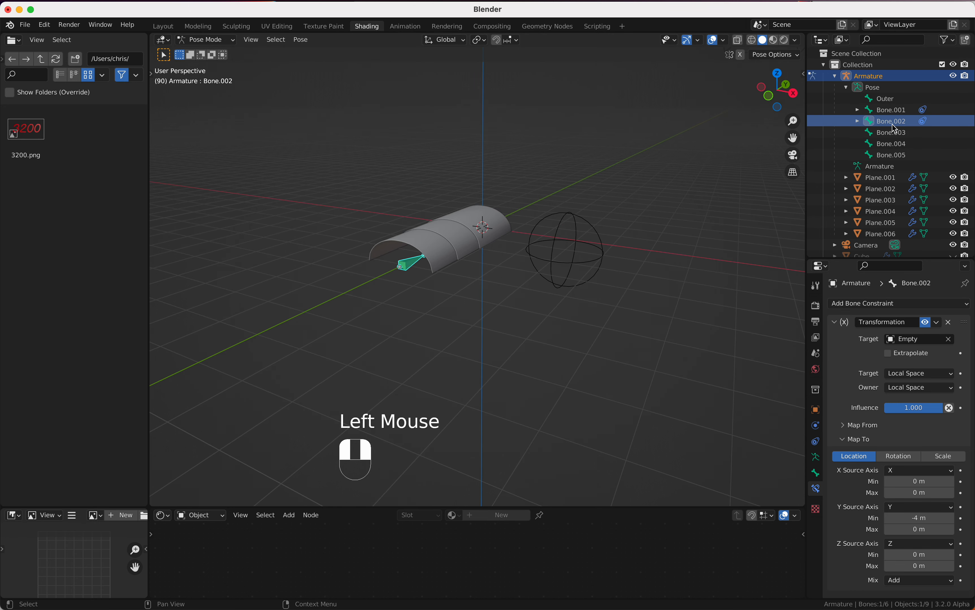
{"action": "left_click", "coordinate": [892, 133], "text": "shift"}
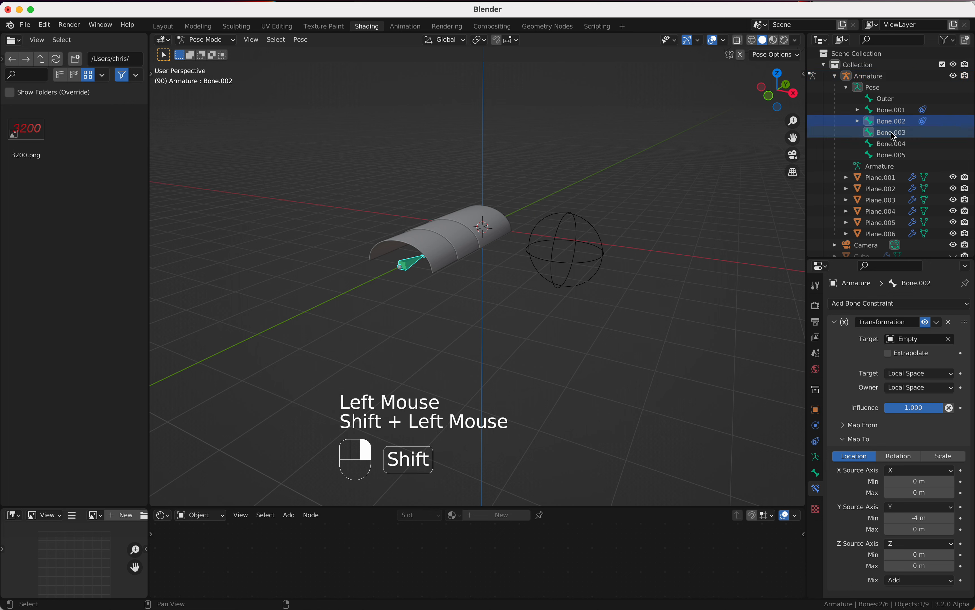
{"action": "key", "text": "ctrl+c"}
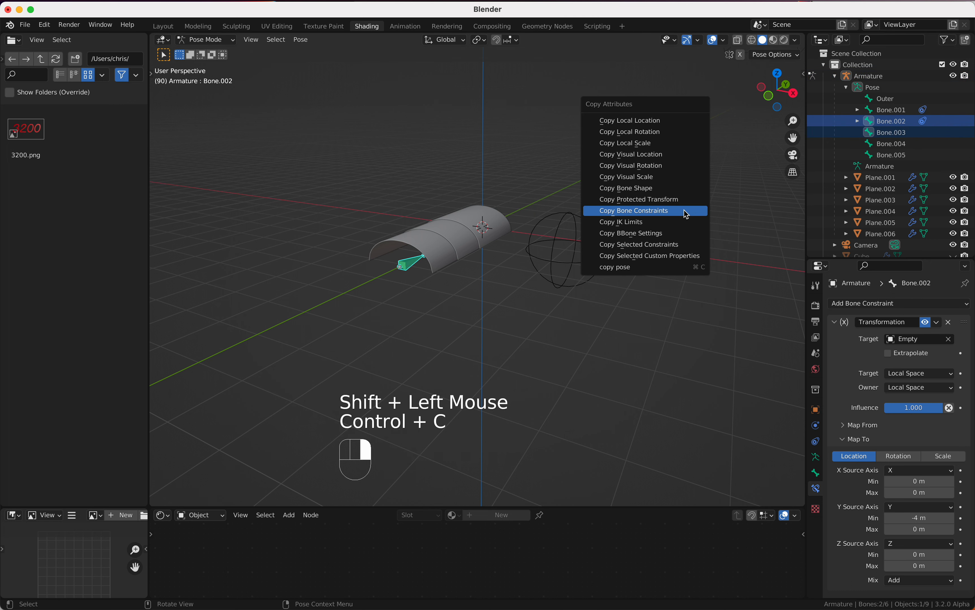
{"action": "left_click", "coordinate": [683, 210]}
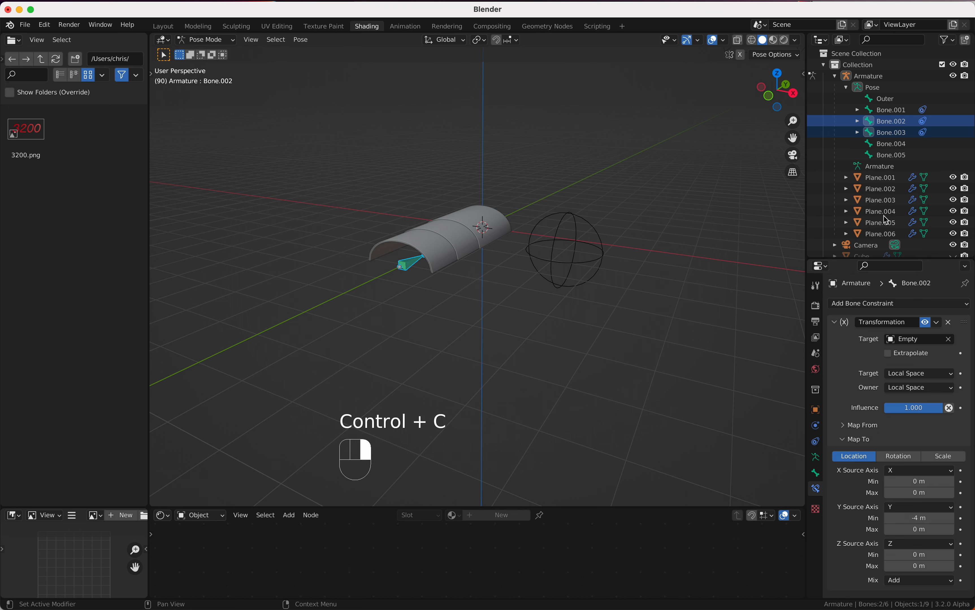
Set the Map To location minimum for the Y source axis of Bone.003's Transformation constraint to -6 m
{"action": "left_click", "coordinate": [892, 133]}
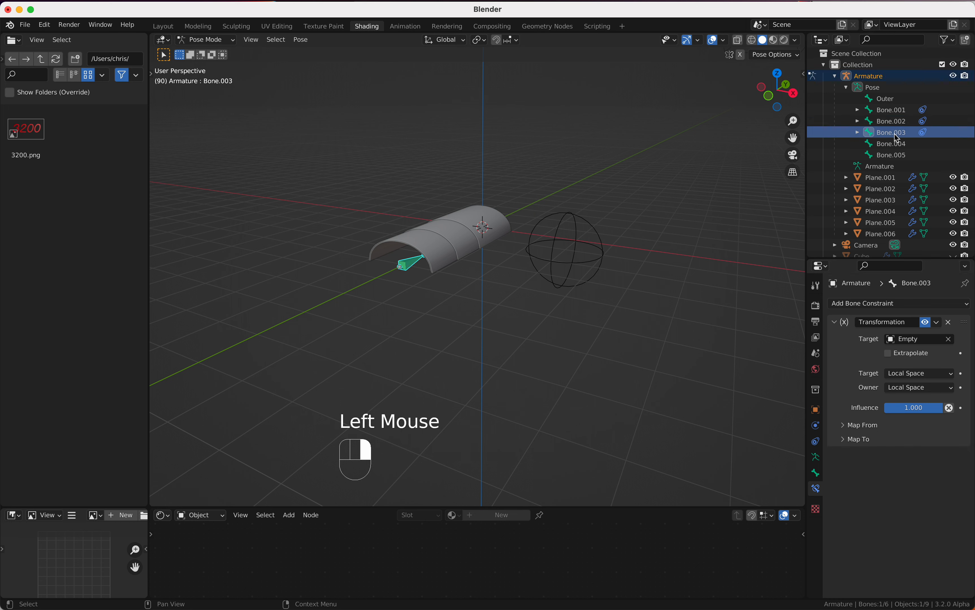
{"action": "left_click", "coordinate": [851, 441]}
{"action": "left_click", "coordinate": [913, 518]}
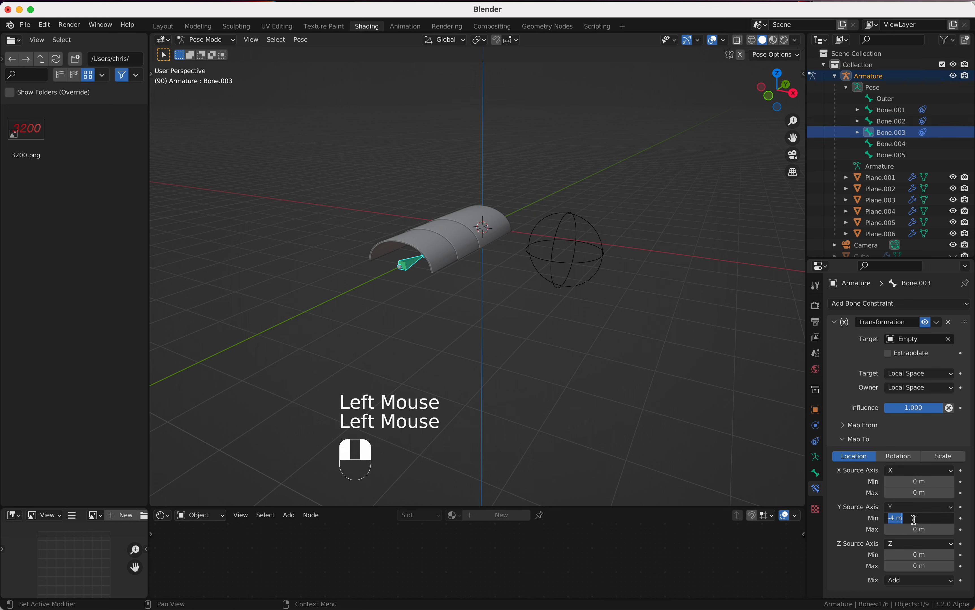
{"action": "key", "text": "Return"}
Copy the bone constraints from Bone.003 to Bone.004
{"action": "left_click", "coordinate": [889, 144], "text": "shift"}
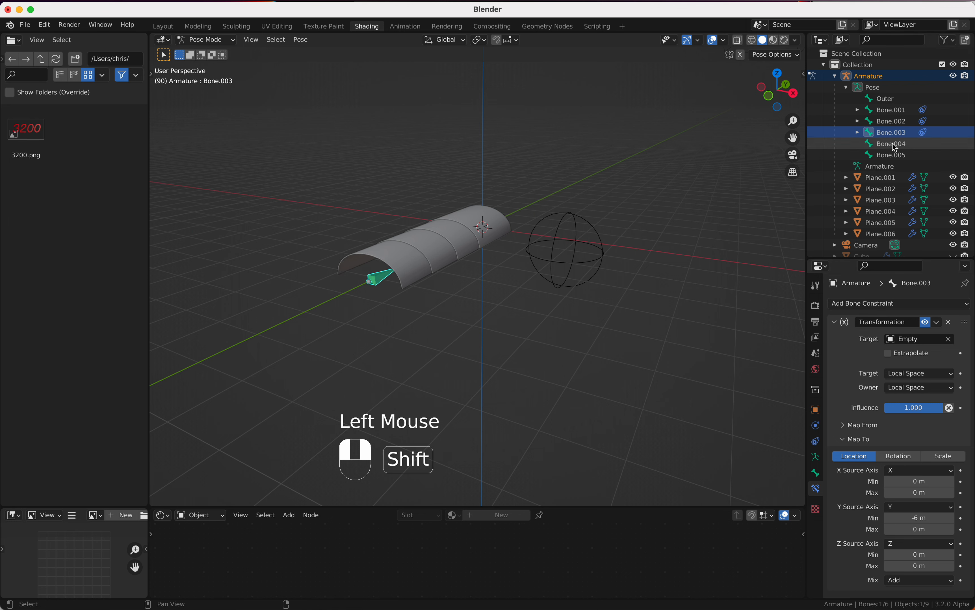
{"action": "key", "text": "ctrl+c"}
{"action": "left_click", "coordinate": [647, 276]}
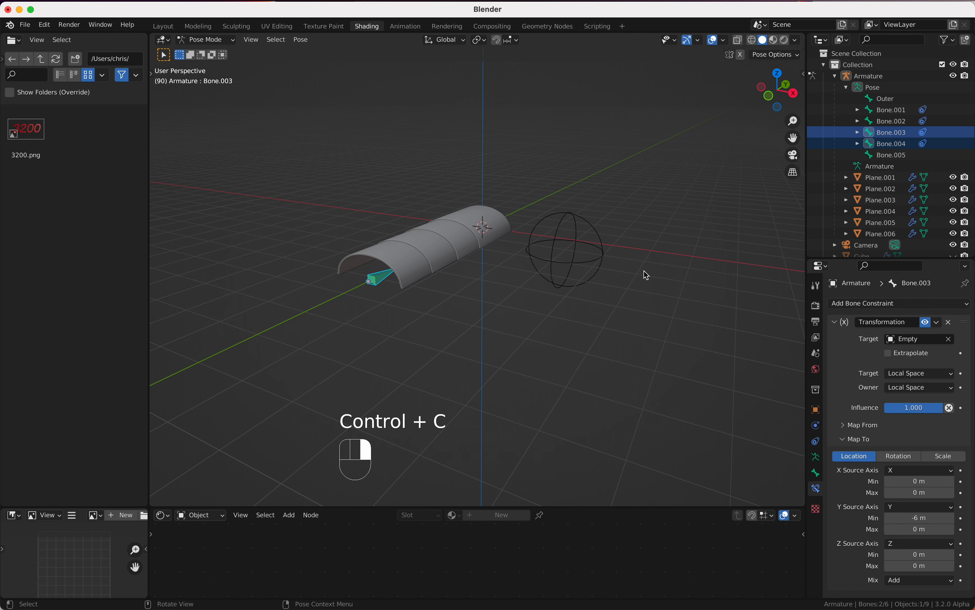
Set the Map To location minimum for the Y source axis of Bone.004's Transformation constraint to -8 m
{"action": "left_click", "coordinate": [899, 144]}
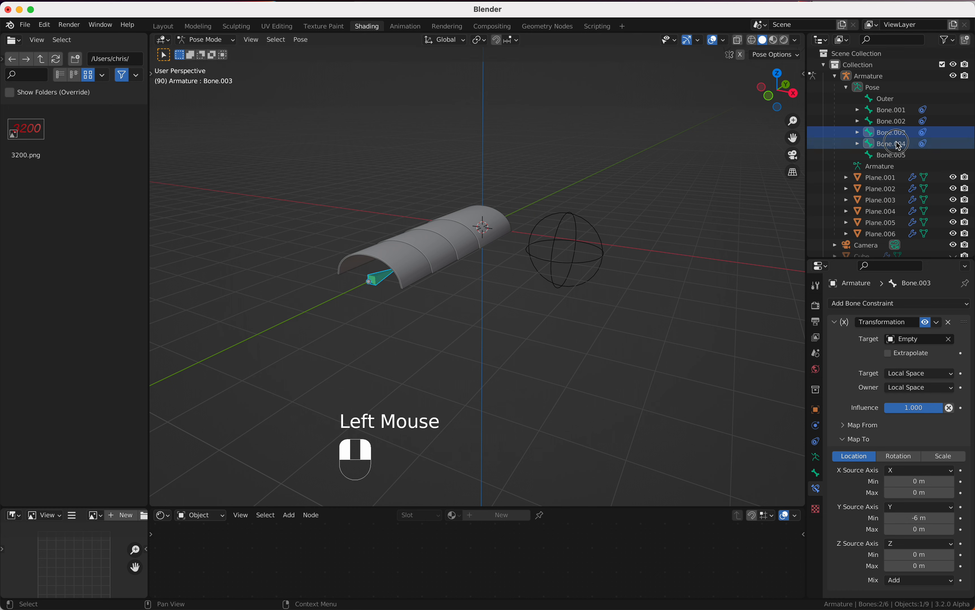
{"action": "left_click", "coordinate": [848, 441]}
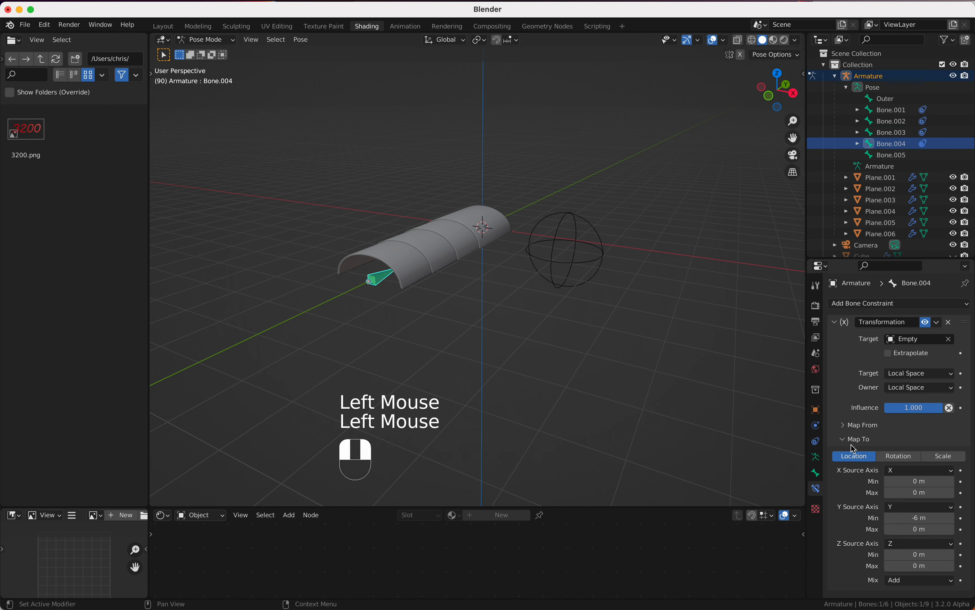
{"action": "left_click", "coordinate": [892, 518]}
{"action": "left_click", "coordinate": [891, 519]}
Copy the bone constraints from Bone.004 to Bone.005
{"action": "left_click", "coordinate": [892, 155], "text": "shift"}
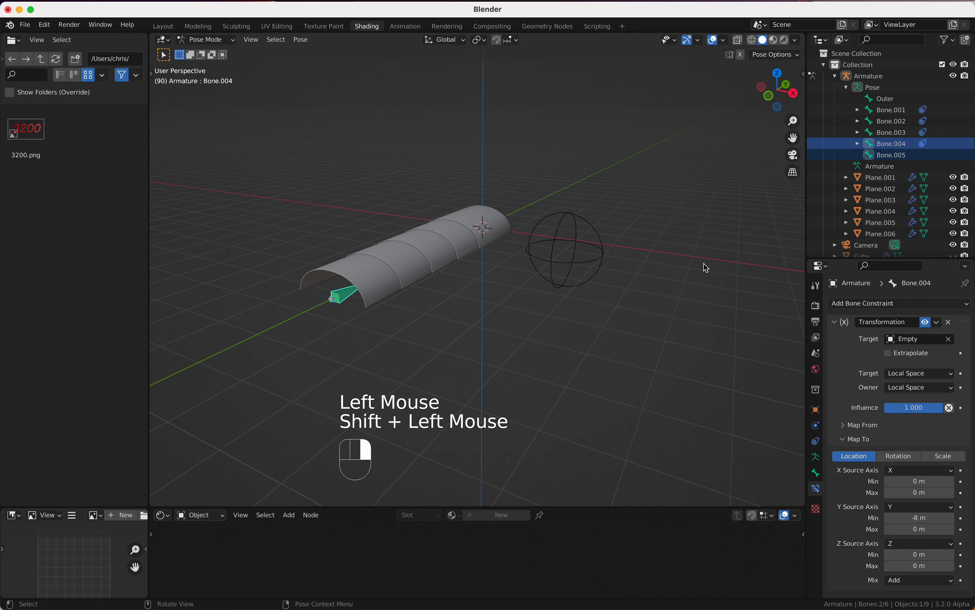
{"action": "key", "text": "ctrl+c"}
{"action": "left_click", "coordinate": [668, 267]}
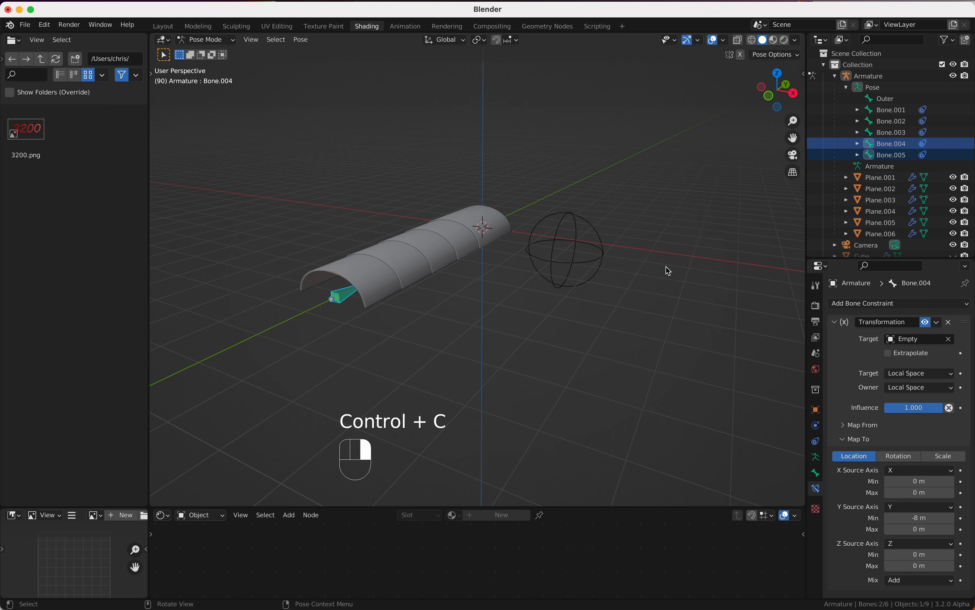
Set the Map To location minimum for the Y source axis of Bone.005's Transformation constraint to -10 m
{"action": "left_click", "coordinate": [880, 156]}
{"action": "left_click", "coordinate": [855, 438]}
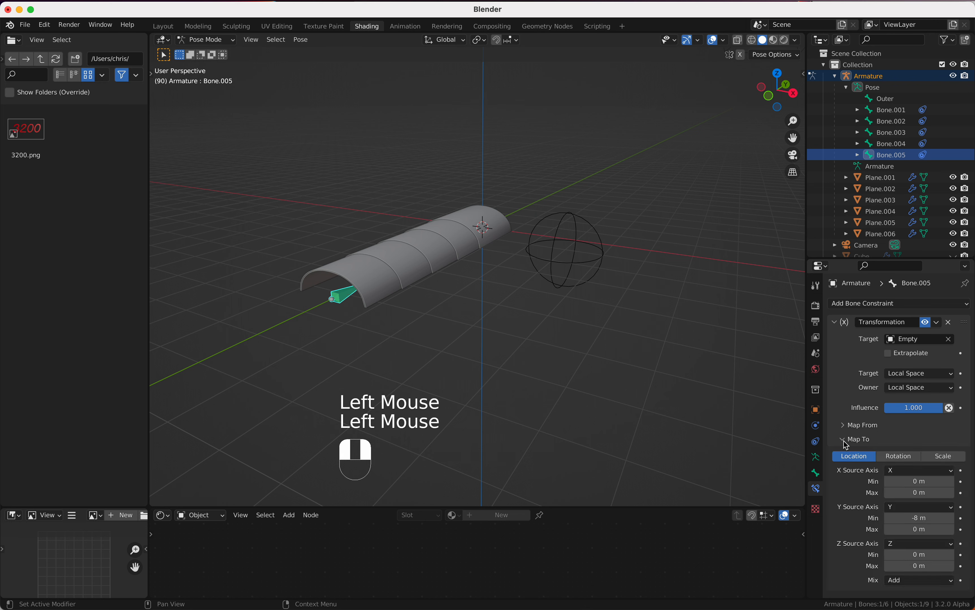
{"action": "double_click", "coordinate": [917, 518]}
{"action": "type", "text": "-10"}
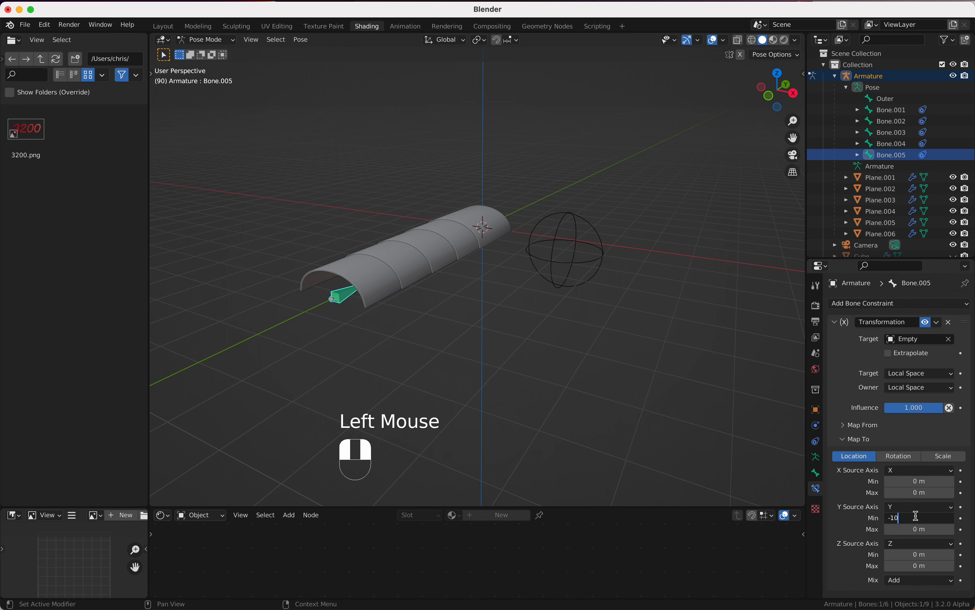
{"action": "key", "text": "Return"}
Switch to Object Mode and move the sphere empty along Y to about -2.36 m to test the telescoping panels
{"action": "scroll", "coordinate": [479, 289], "scroll_direction": "down", "scroll_amount": 5, "text": "super"}
{"action": "scroll", "coordinate": [480, 289], "scroll_direction": "right", "scroll_amount": 5}
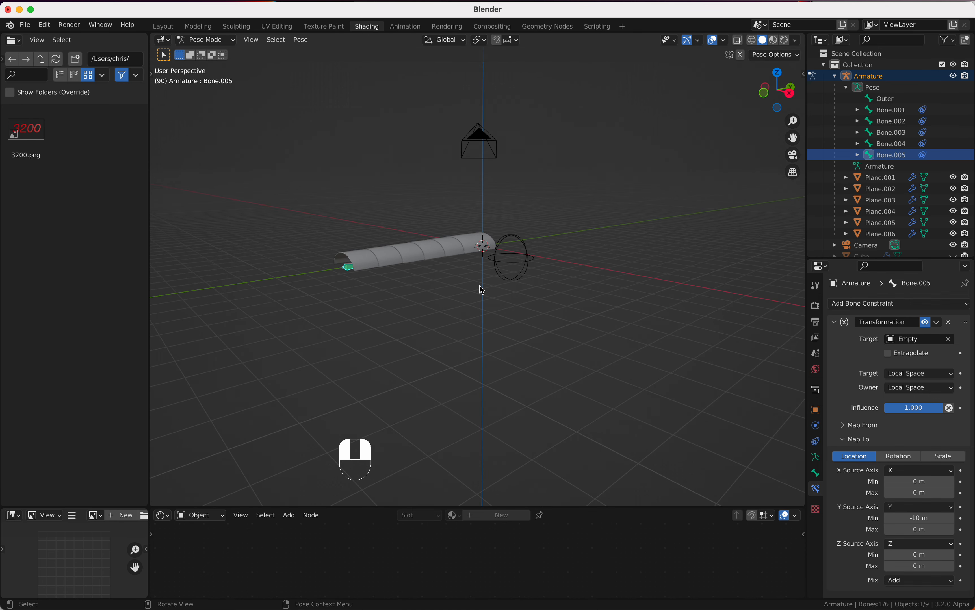
{"action": "left_click", "coordinate": [515, 266]}
{"action": "key", "text": "ctrl+Tab"}
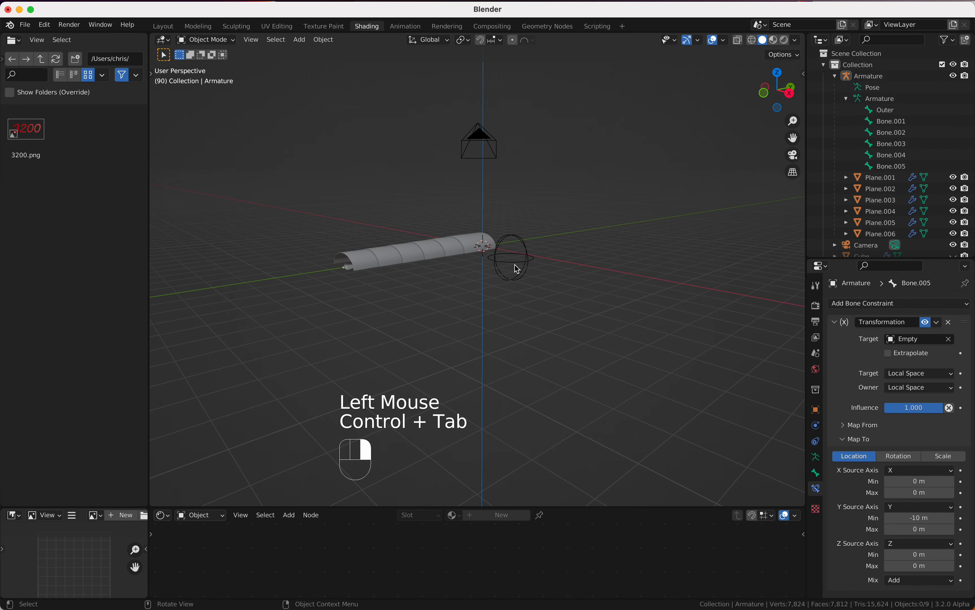
{"action": "left_click", "coordinate": [516, 266]}
{"action": "scroll", "coordinate": [515, 265], "scroll_direction": "up", "scroll_amount": 3}
{"action": "key", "text": "g"}
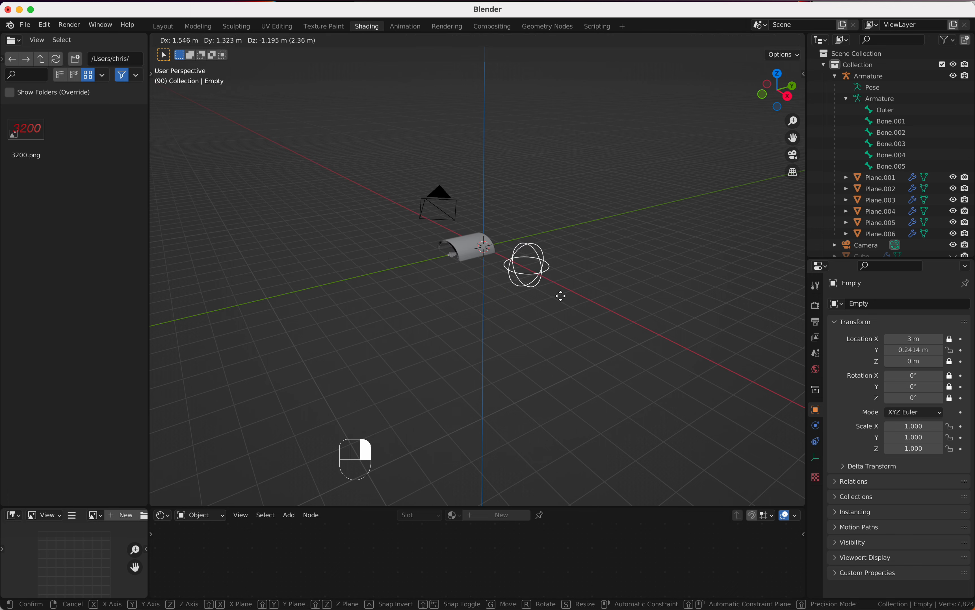
{"action": "left_click", "coordinate": [498, 327]}
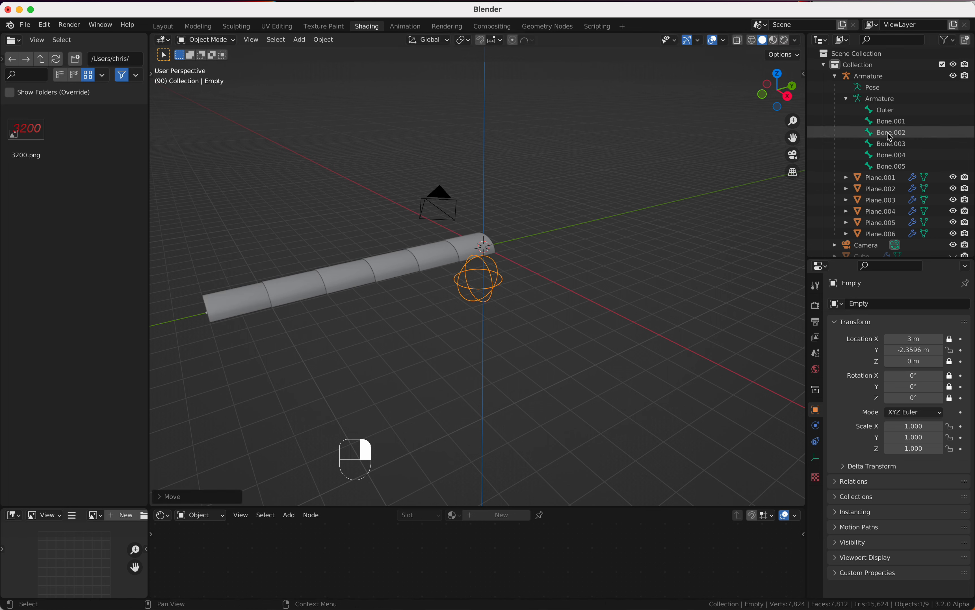
Select the hidden Cube object in the scene collection
{"action": "scroll", "coordinate": [879, 194], "scroll_direction": "down", "scroll_amount": 3}
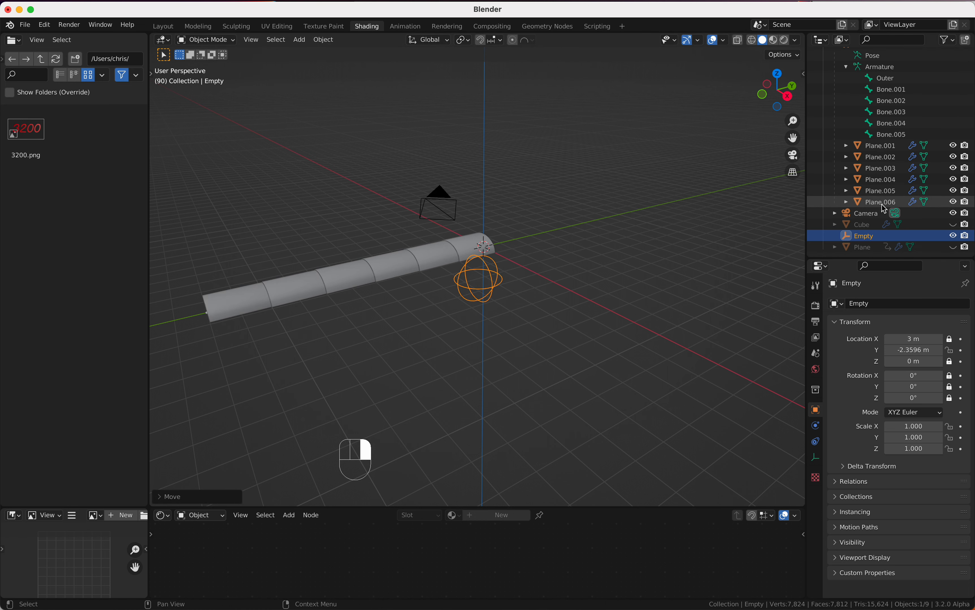
{"action": "left_click", "coordinate": [870, 227]}
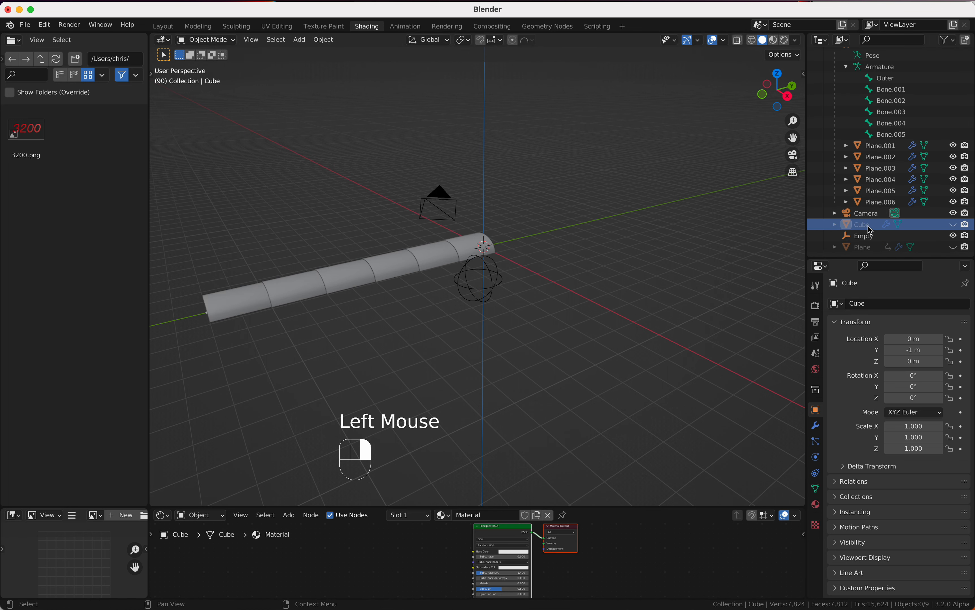
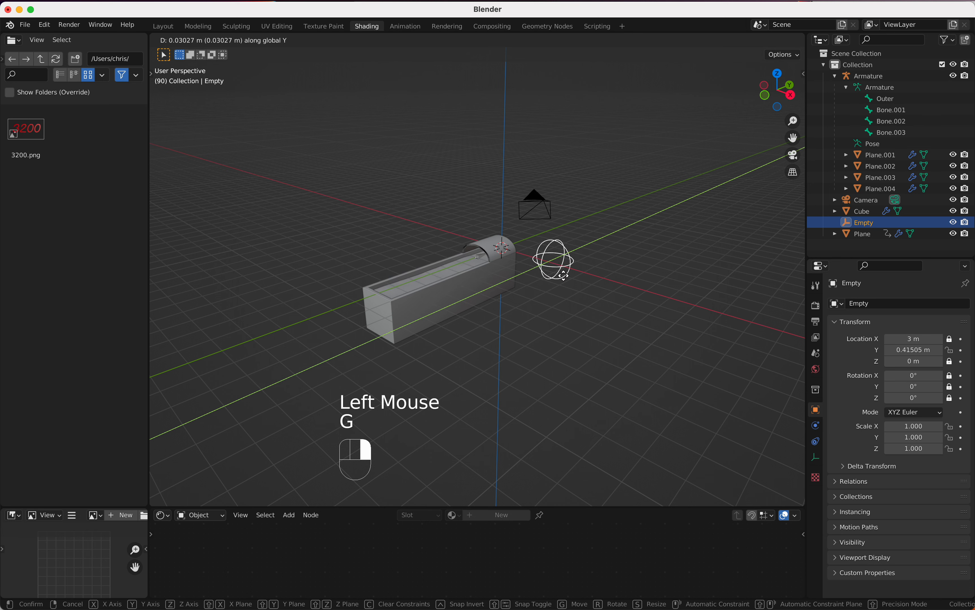
Move the sphere empty along the Y axis to about 1.39 m
{"action": "left_click", "coordinate": [576, 276]}
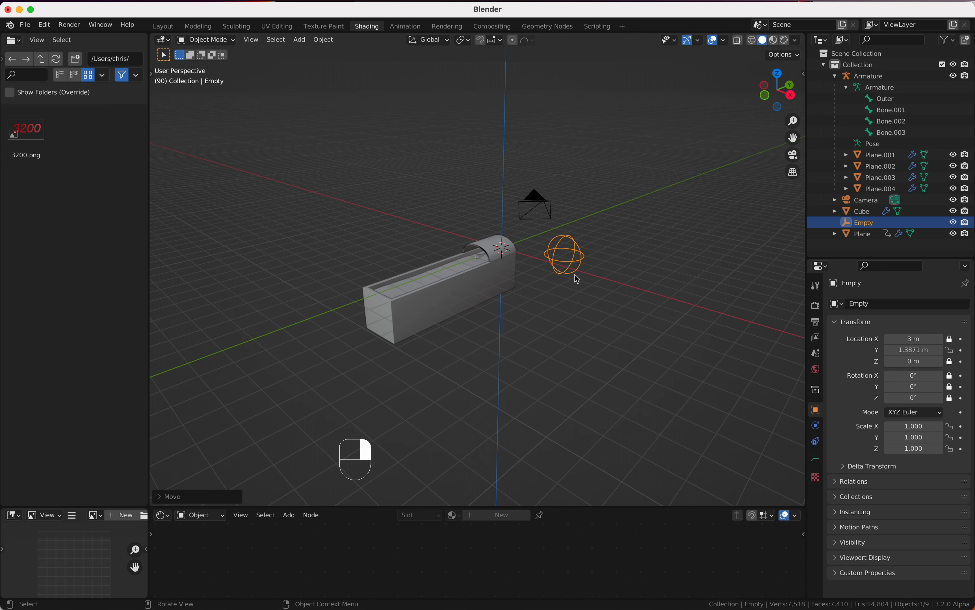
{"action": "middle_click_drag", "start_coordinate": [576, 262], "coordinate": [564, 311]}
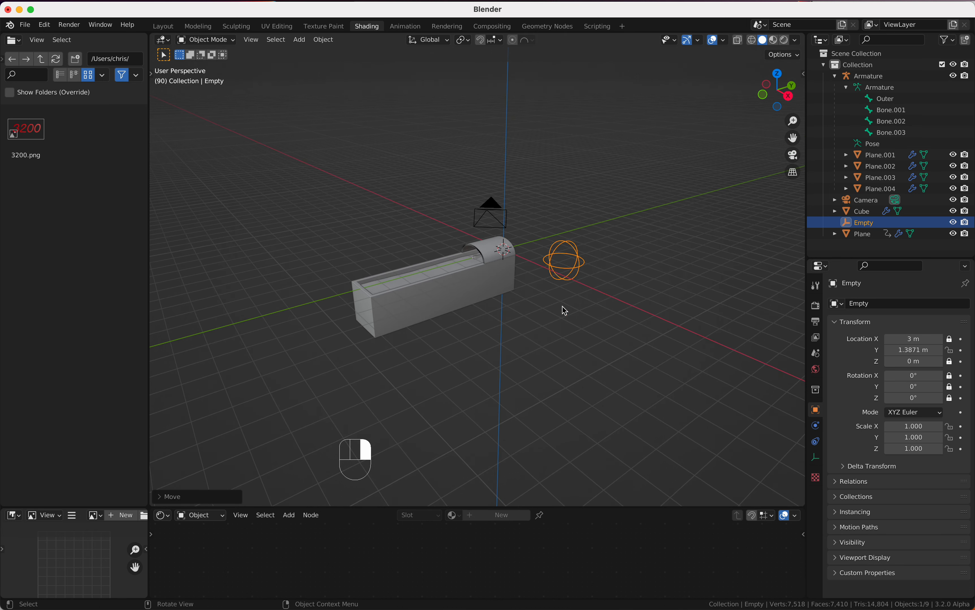
Enlarge the node editor area below the 3D view and change it to a Timeline
{"action": "left_click_drag", "start_coordinate": [435, 508], "coordinate": [438, 418]}
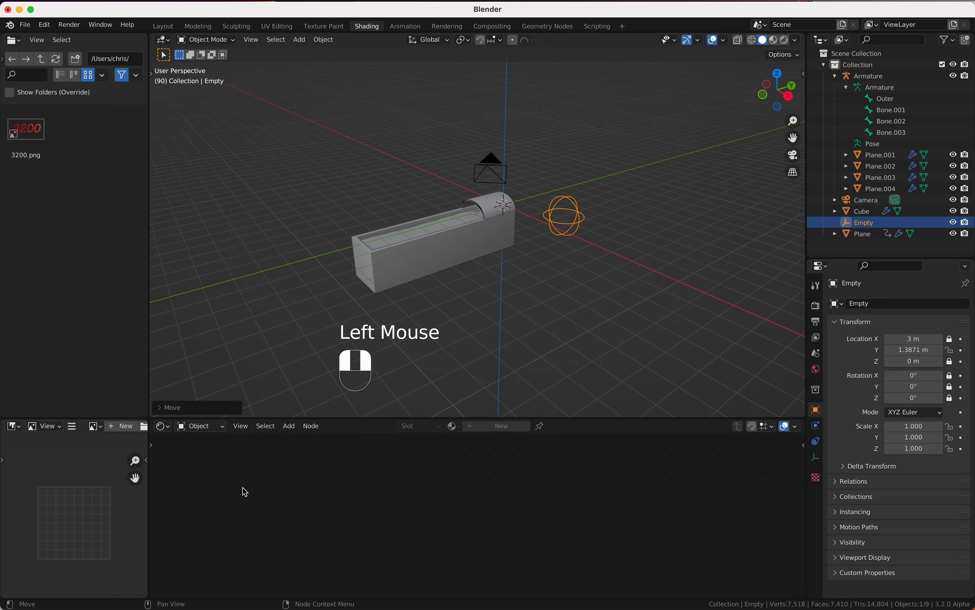
{"action": "left_click", "coordinate": [163, 427]}
{"action": "left_click", "coordinate": [305, 468]}
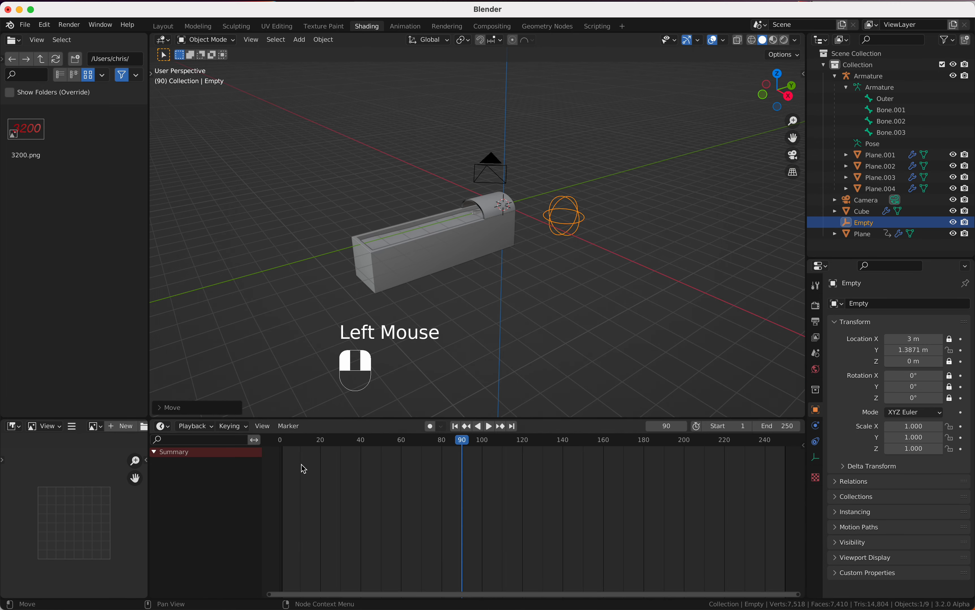
At frame 1, set the empty's Y location to 0 m and insert a location keyframe
{"action": "key", "text": "shift+Left"}
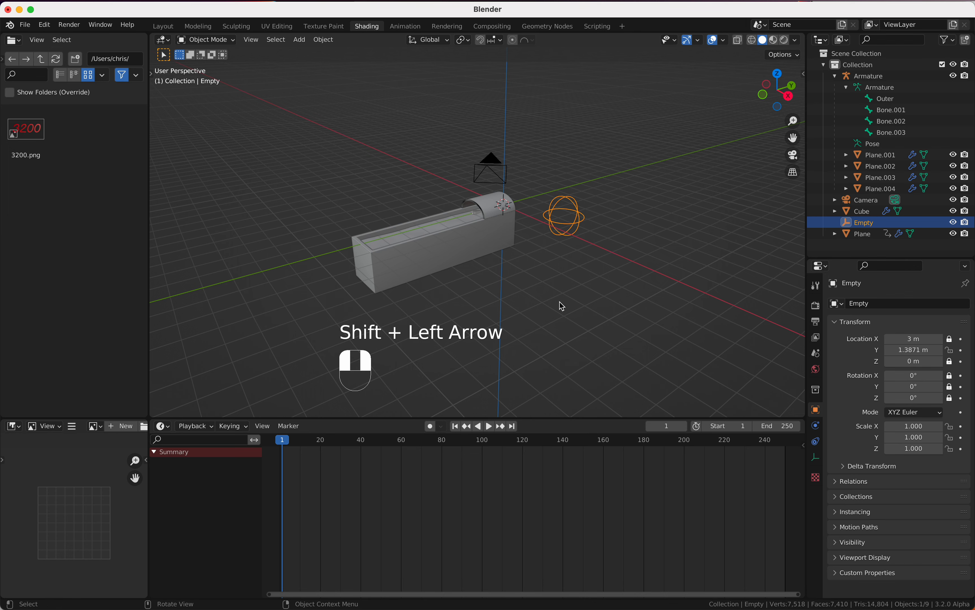
{"action": "middle_click_drag", "start_coordinate": [561, 303], "coordinate": [562, 306]}
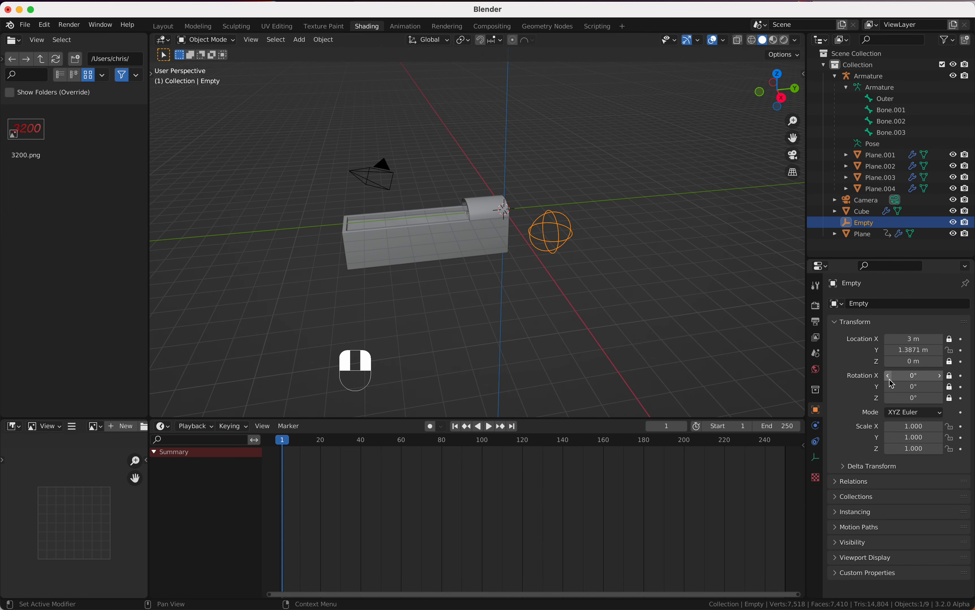
{"action": "left_click", "coordinate": [904, 352]}
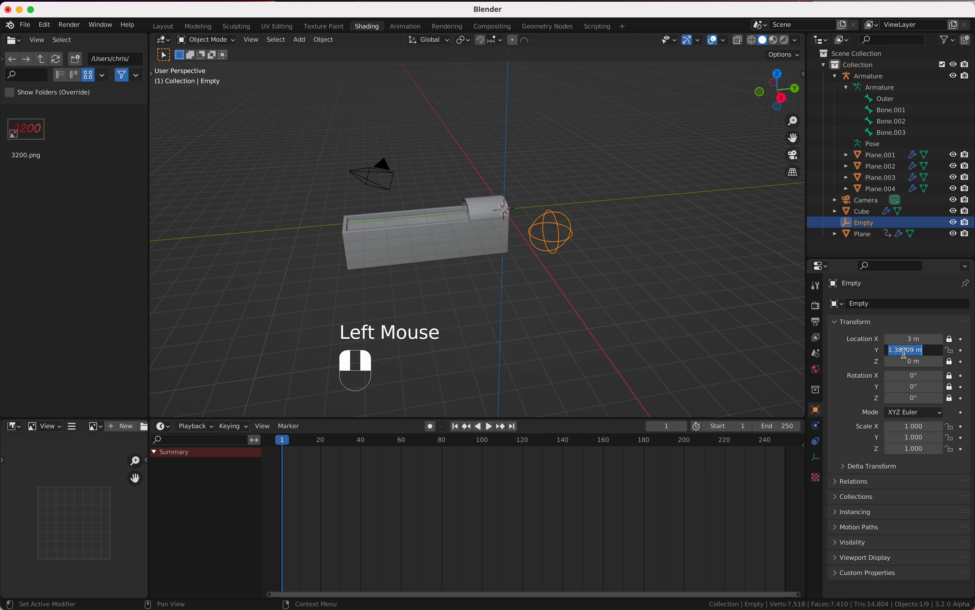
{"action": "type", "text": "0"}
{"action": "key", "text": "Return"}
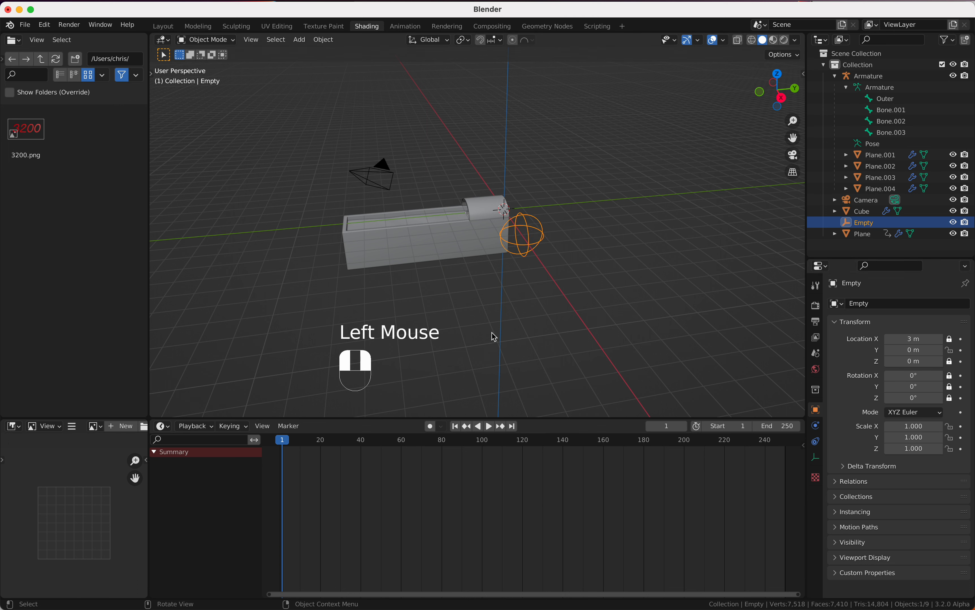
{"action": "key", "text": "i"}
{"action": "left_click", "coordinate": [581, 296]}
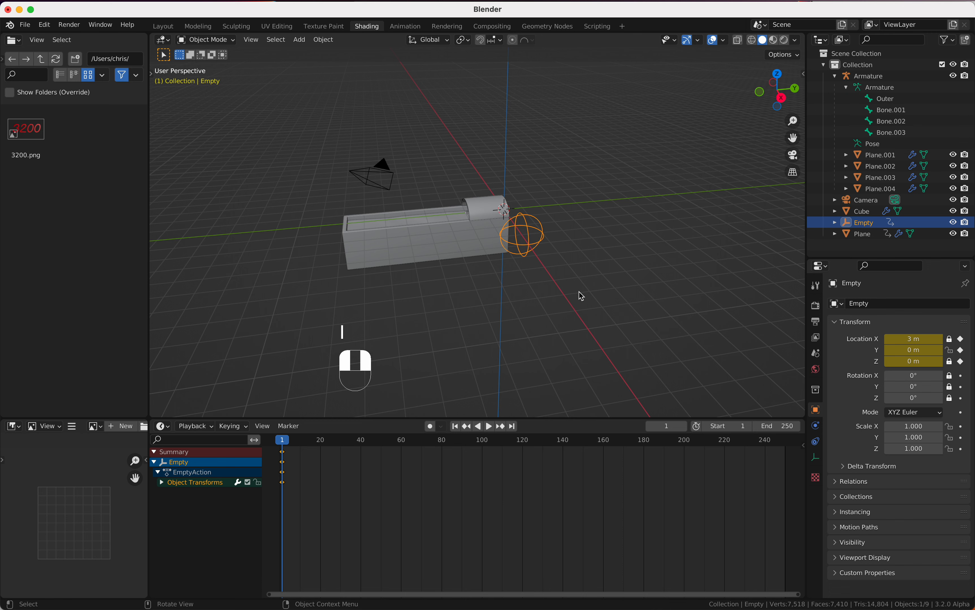
At frame 40, set the empty's Y location to -2 m and insert a location keyframe
{"action": "left_click_drag", "start_coordinate": [367, 454], "coordinate": [364, 449]}
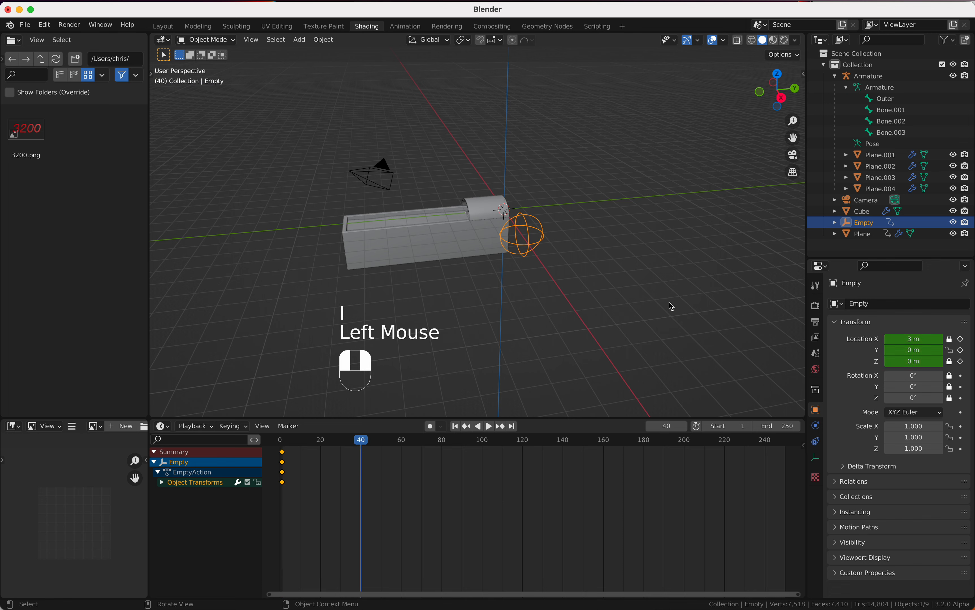
{"action": "double_click", "coordinate": [908, 352]}
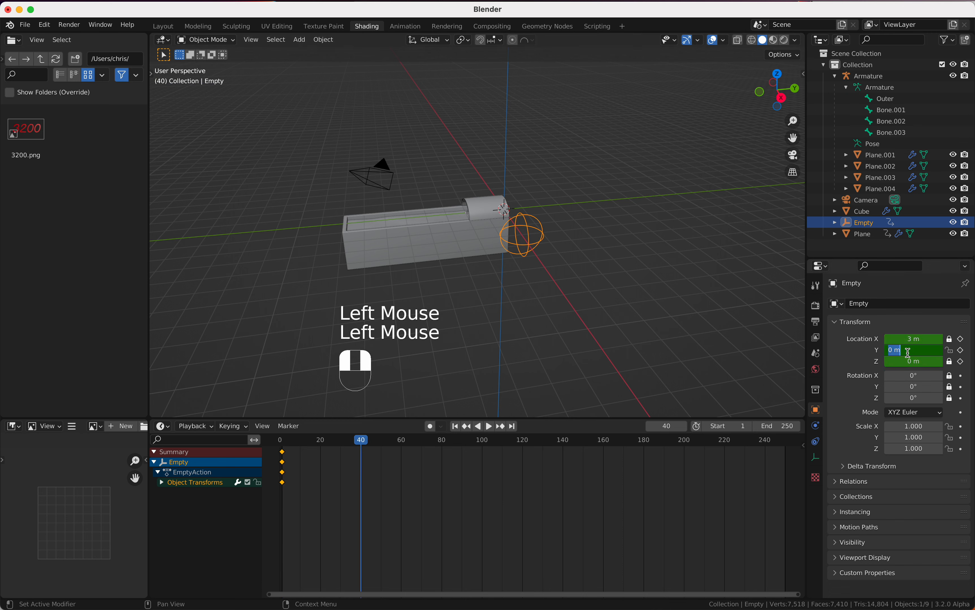
{"action": "type", "text": "-2"}
{"action": "key", "text": "Return"}
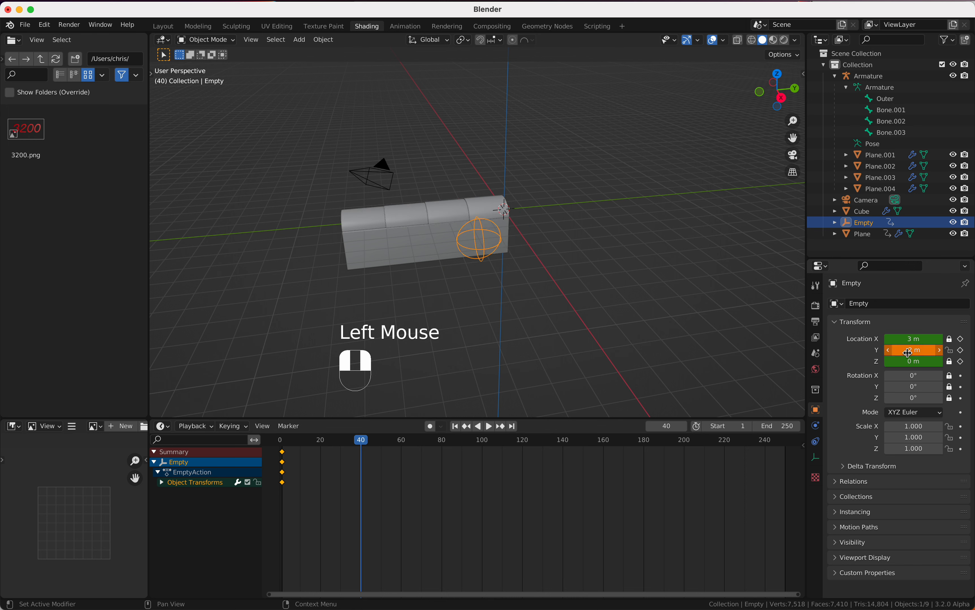
{"action": "key", "text": "i"}
{"action": "left_click", "coordinate": [619, 306]}
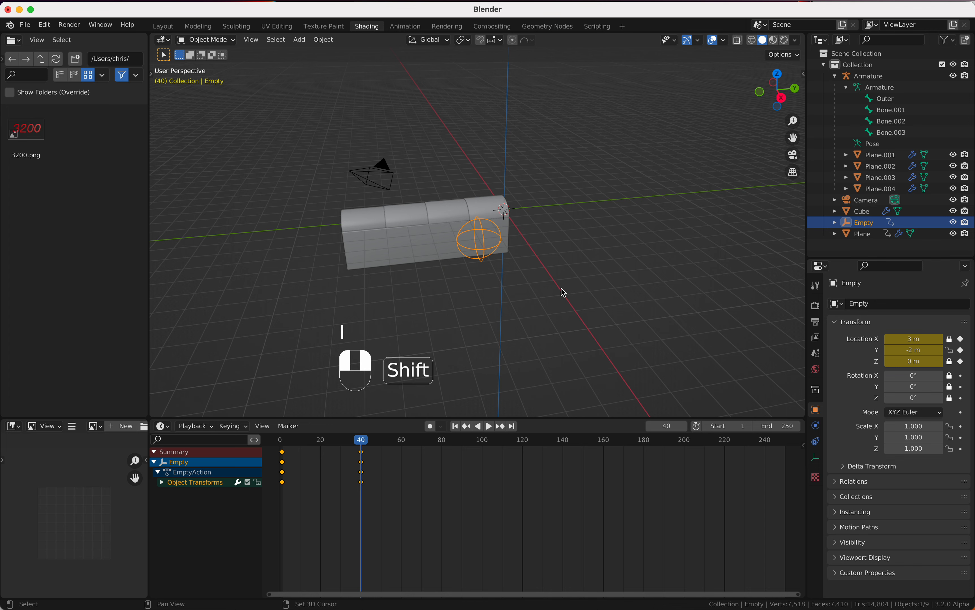
Play the animation from frame 1 to check the panels extending over the box, and stop it
{"action": "key", "text": "shift+Left"}
{"action": "key", "text": "space"}
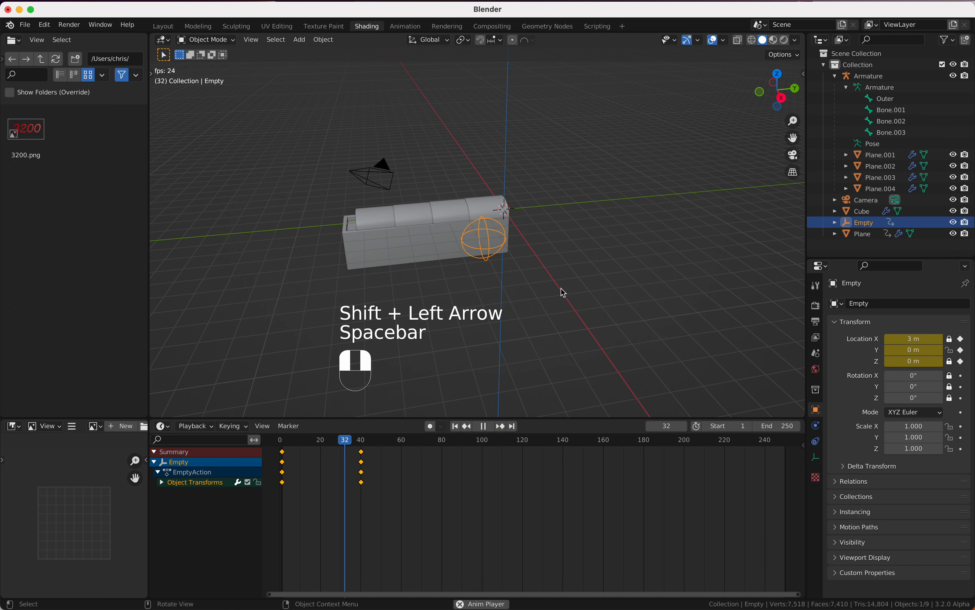
{"action": "key", "text": "space"}
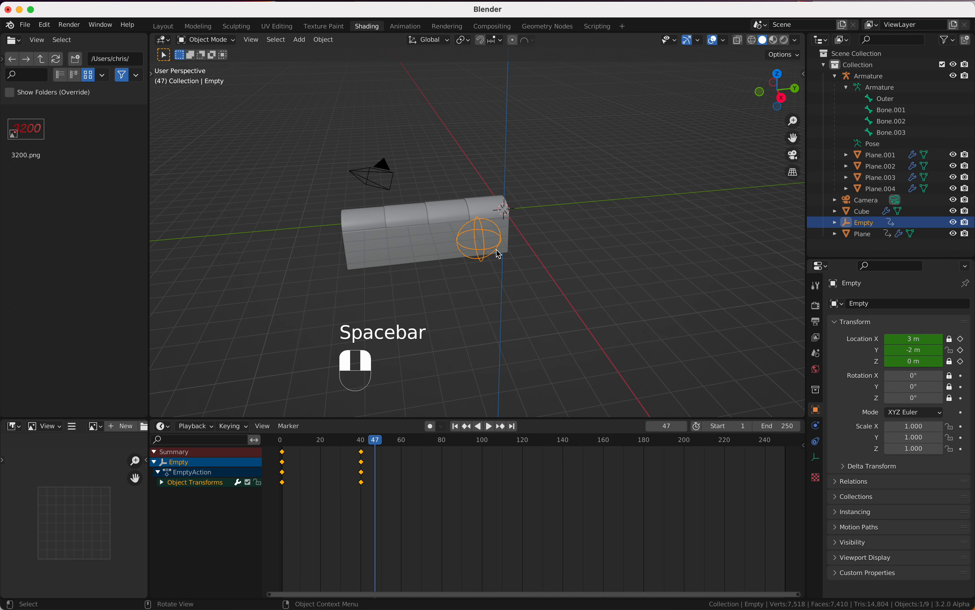
Duplicate the empty's frame 1 keyframes to frame 80
{"action": "left_click", "coordinate": [283, 454]}
{"action": "key", "text": "shift"}
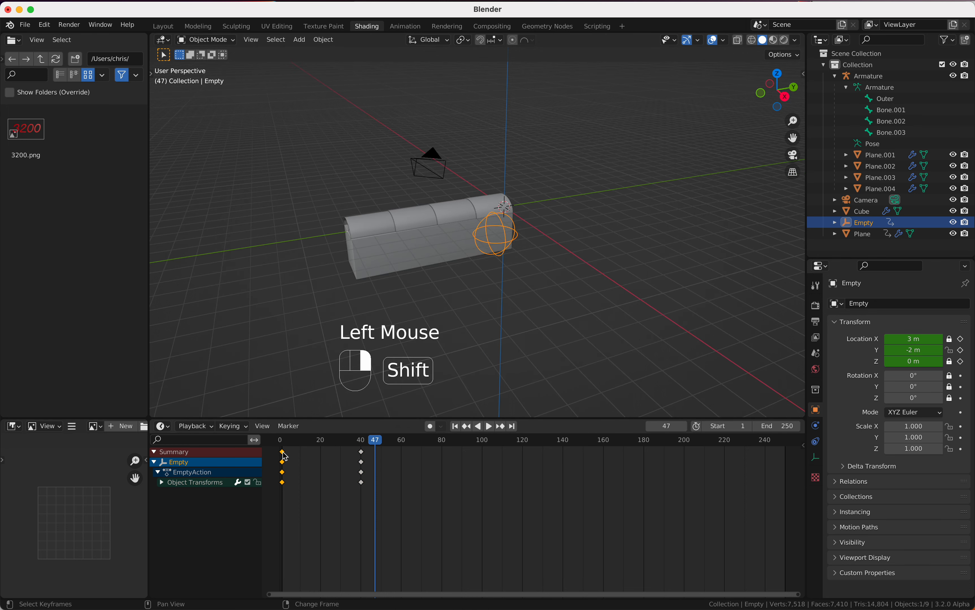
{"action": "left_click", "coordinate": [285, 455]}
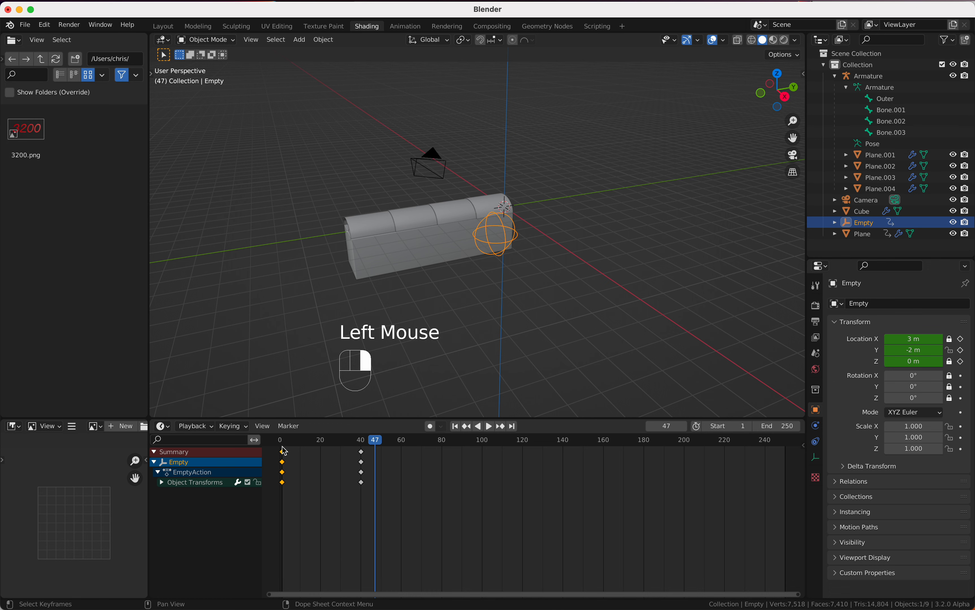
{"action": "key", "text": "shift+d"}
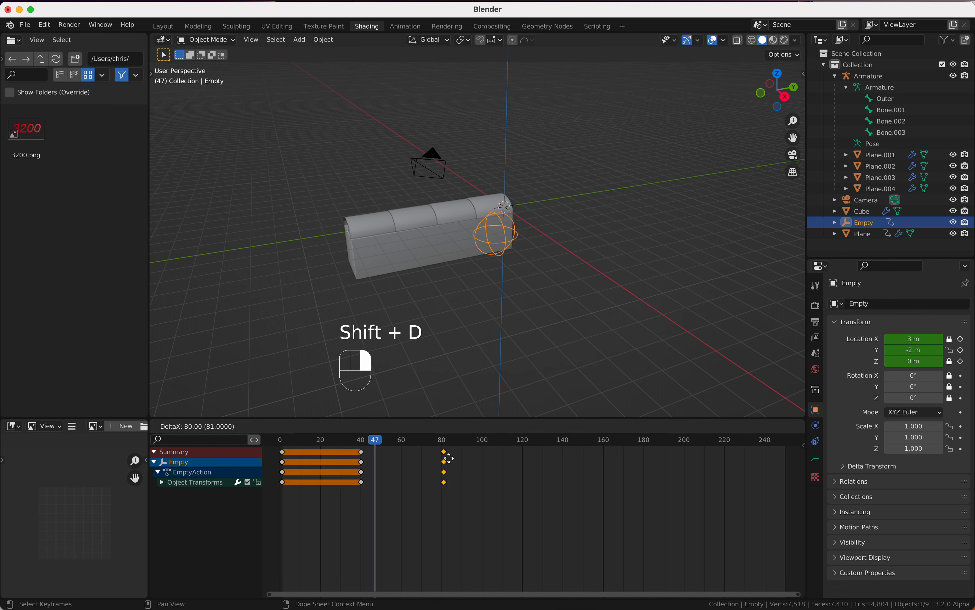
{"action": "left_click", "coordinate": [445, 460]}
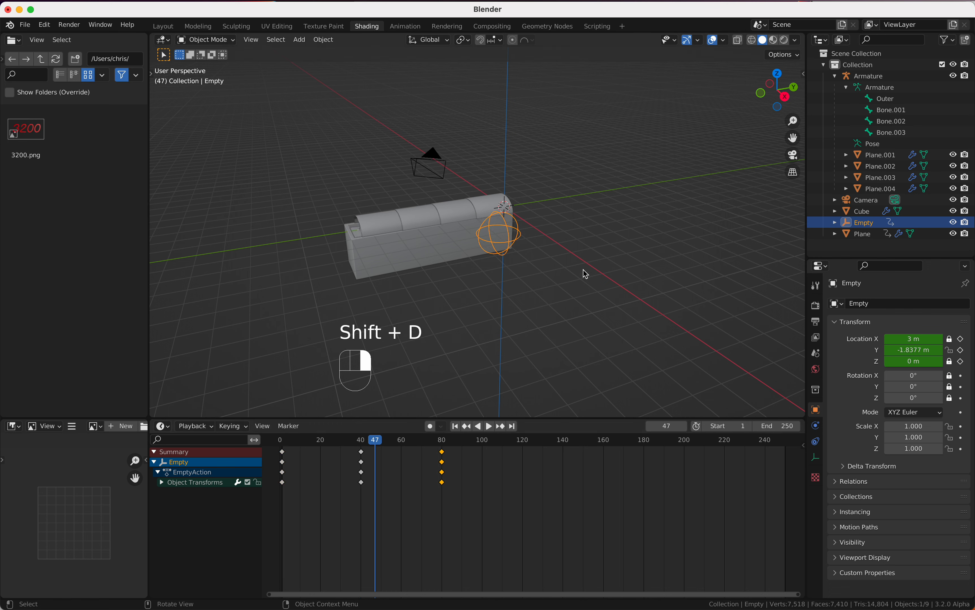
Play the animation from the start to review the panels extending and retracting, and return to frame 1
{"action": "key", "text": "shift+Left"}
{"action": "key", "text": "space"}
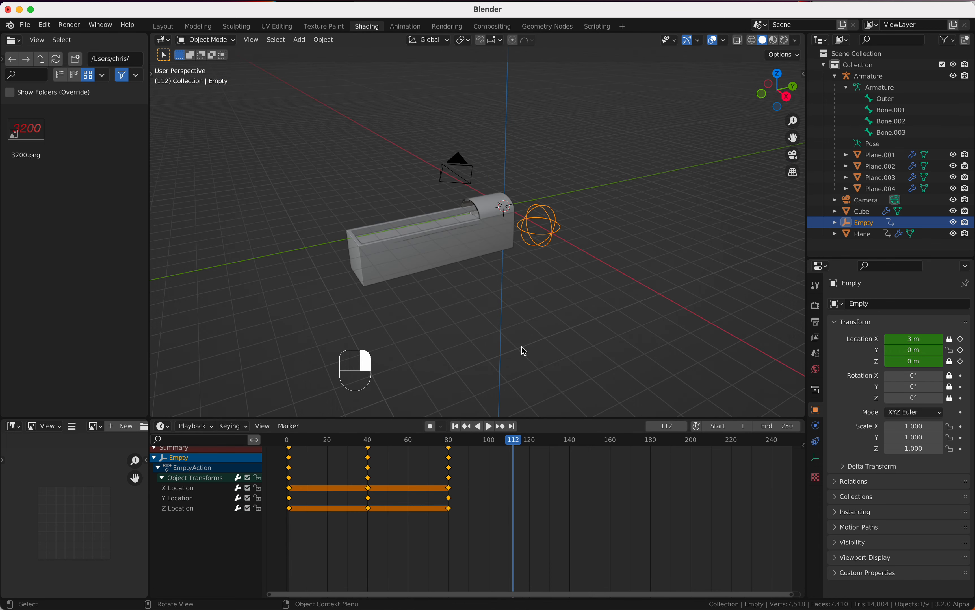
{"action": "key", "text": "shift+Left"}
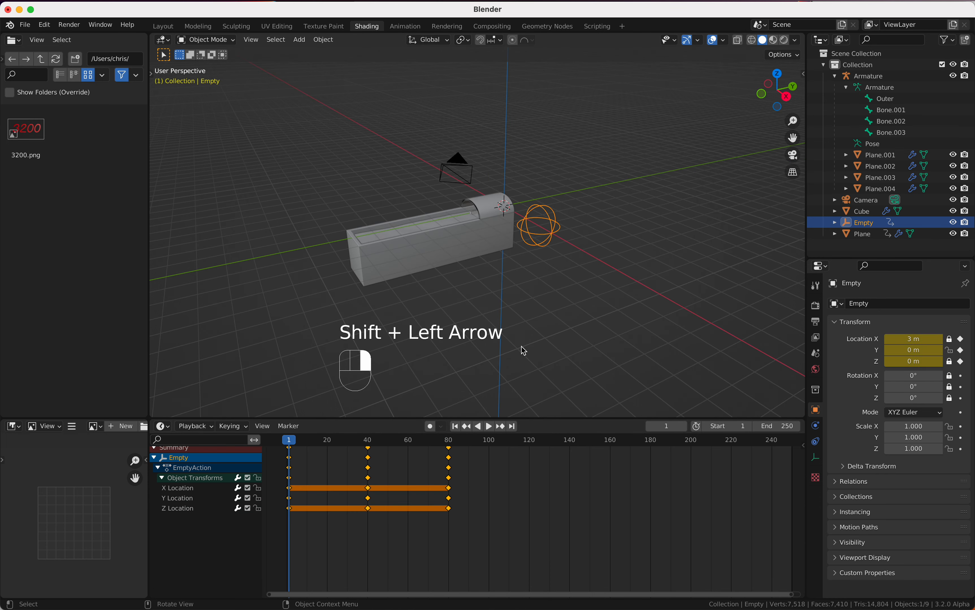
Delete the X Location and Z Location channels from the empty's animation, keeping only Y Location
{"action": "left_click", "coordinate": [552, 238]}
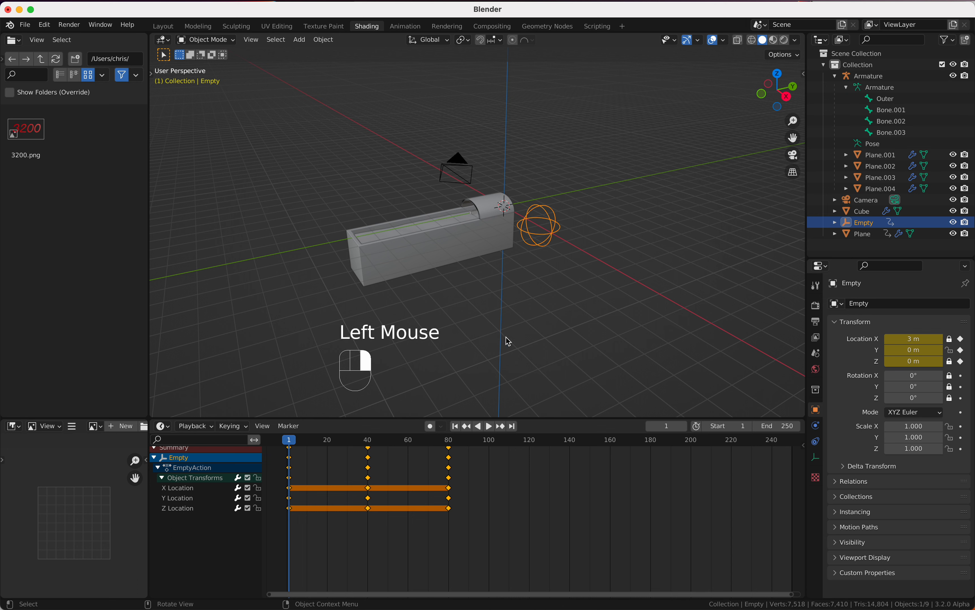
{"action": "left_click", "coordinate": [193, 498]}
{"action": "left_click", "coordinate": [187, 491]}
{"action": "key", "text": "x"}
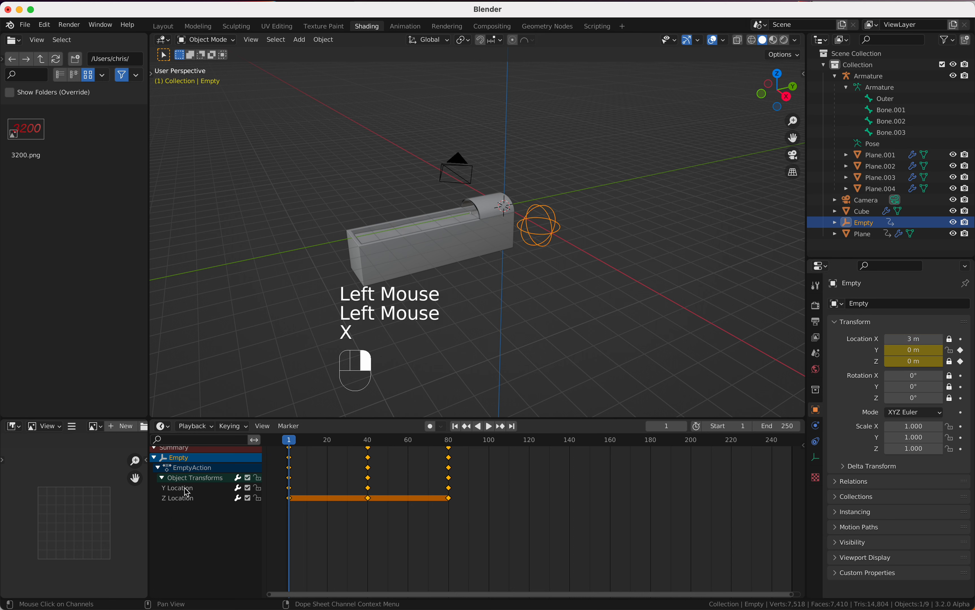
{"action": "left_click", "coordinate": [184, 505]}
{"action": "key", "text": "x"}
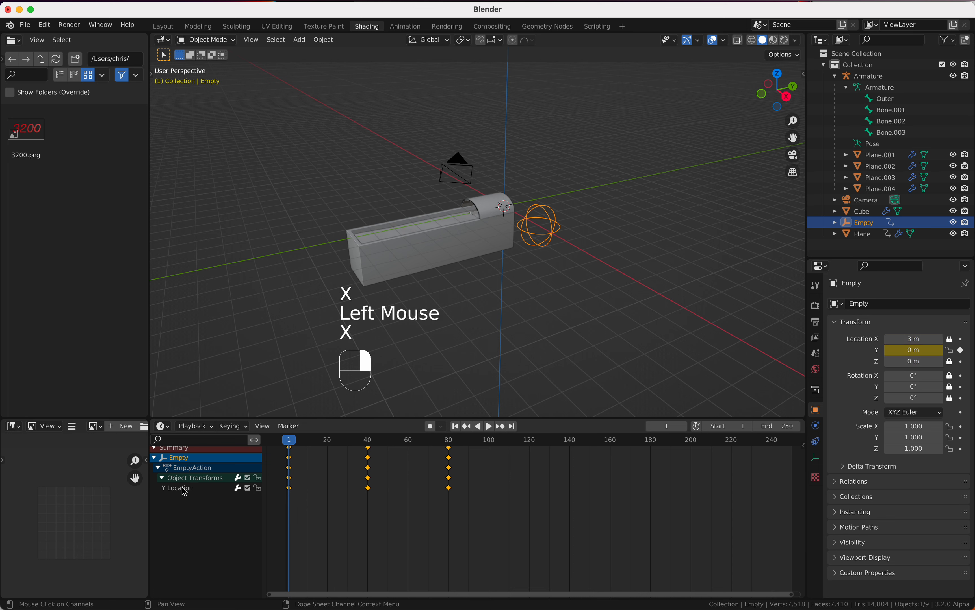
Make the empty's Y Location animation channel repeat with the Make Cyclic (F-Modifier) extrapolation
{"action": "left_click", "coordinate": [185, 491]}
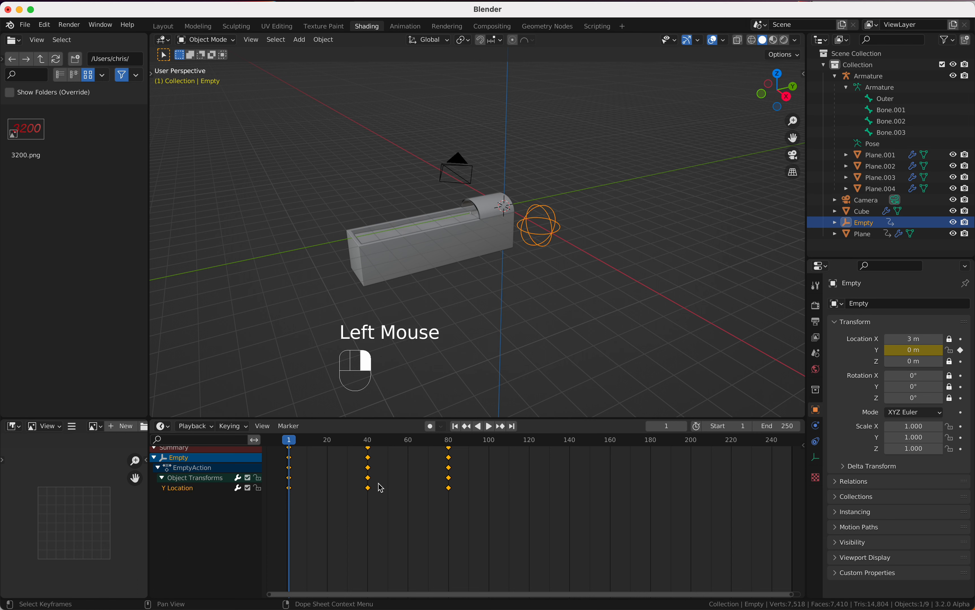
{"action": "key", "text": "shift+e"}
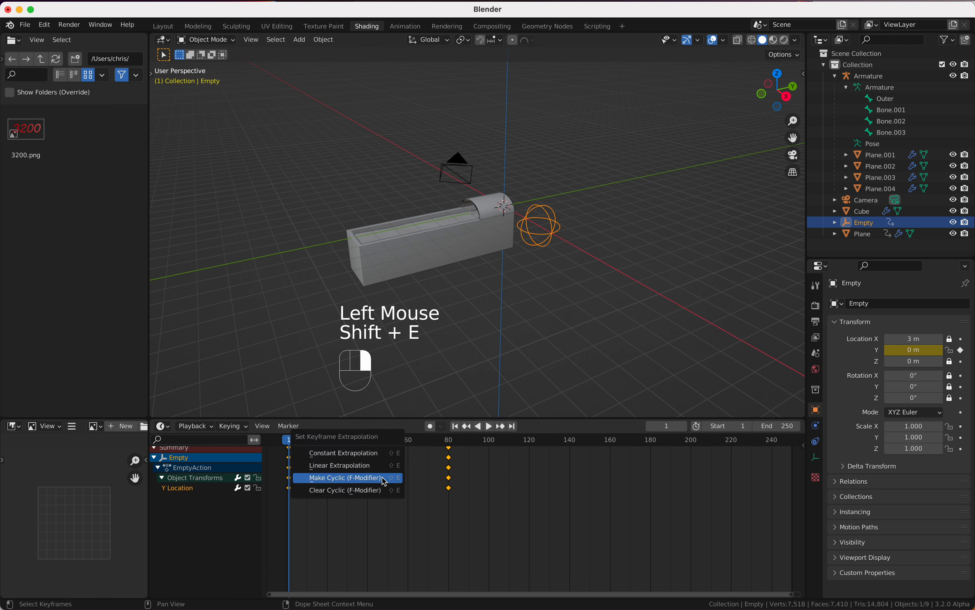
{"action": "left_click", "coordinate": [385, 481]}
Play the animation and view it from several angles to check the cover's repeating opening and closing motion
{"action": "key", "text": "space"}
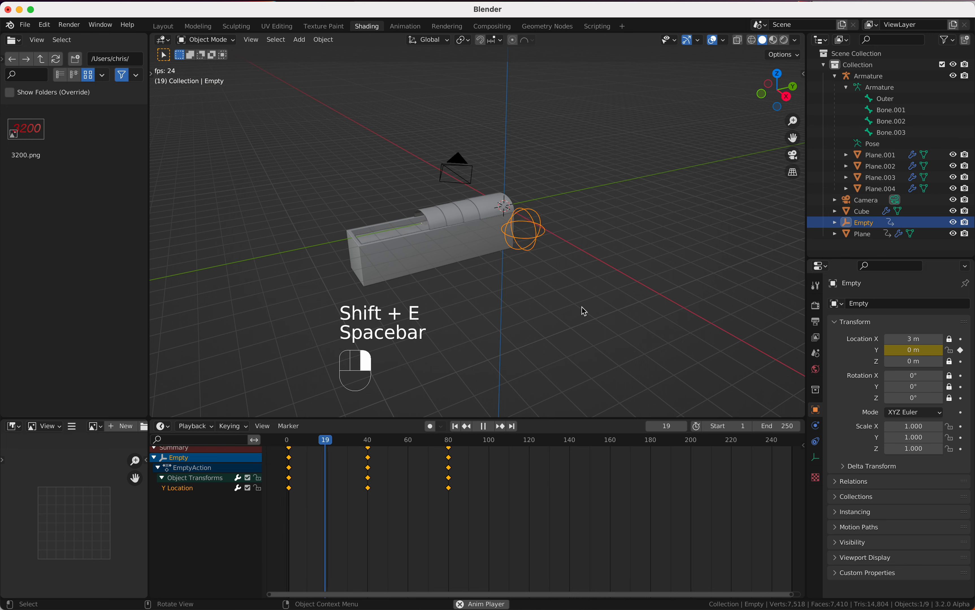
{"action": "scroll", "coordinate": [584, 311], "scroll_direction": "left", "scroll_amount": 3}
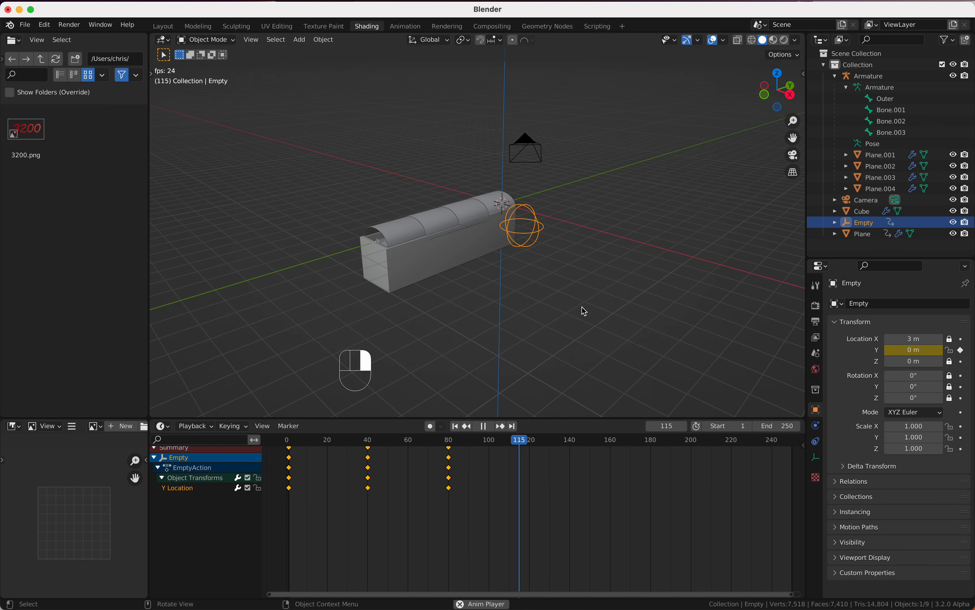
{"action": "scroll", "coordinate": [584, 312], "scroll_direction": "left", "scroll_amount": 3}
{"action": "scroll", "coordinate": [584, 312], "scroll_direction": "left", "scroll_amount": 5}
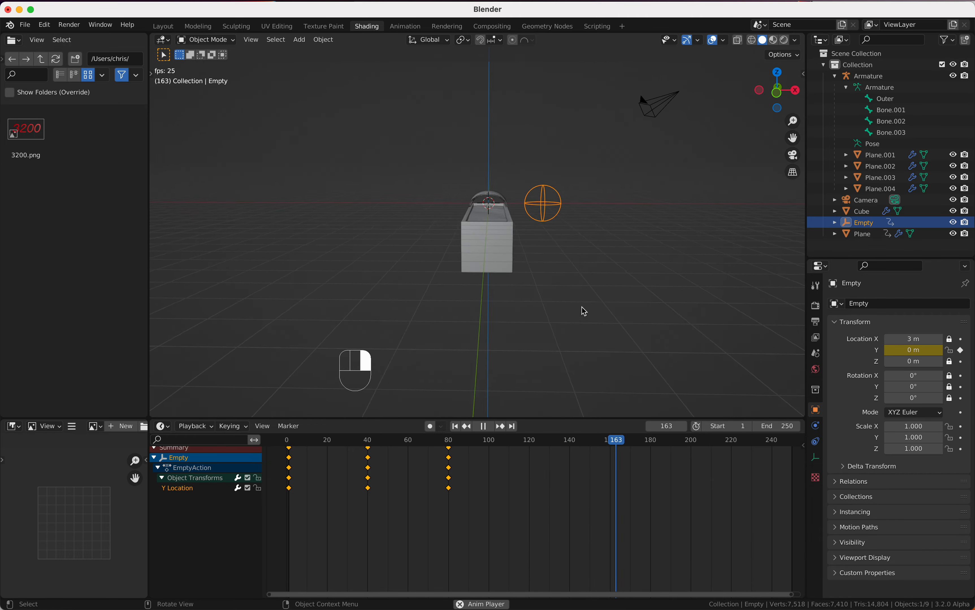
{"action": "scroll", "coordinate": [584, 312], "scroll_direction": "right", "scroll_amount": 5}
Switch the viewport to Rendered shading, review the cover moving over the water, and stop the playback
{"action": "left_click", "coordinate": [783, 40]}
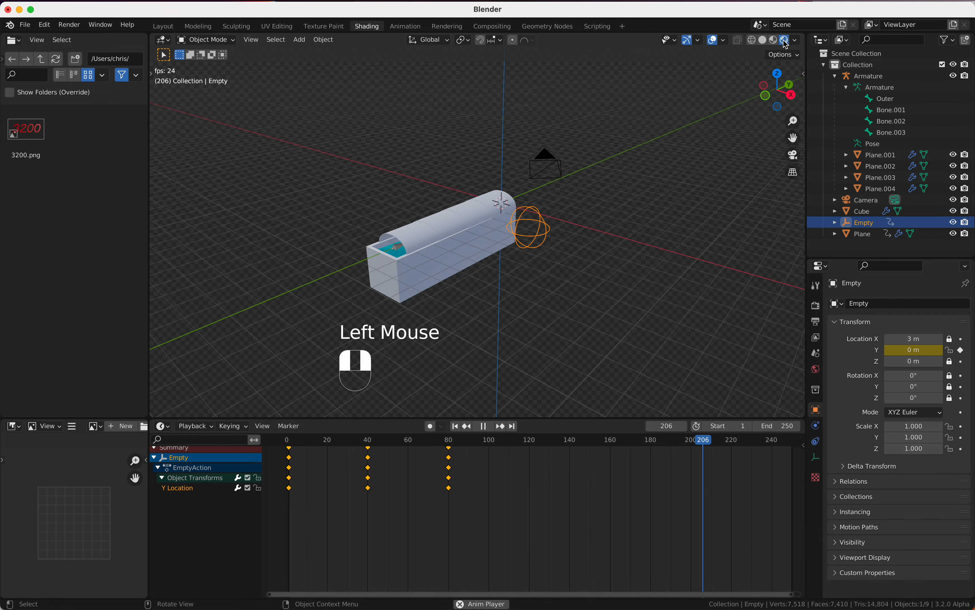
{"action": "scroll", "coordinate": [609, 246], "scroll_direction": "left", "scroll_amount": 4}
{"action": "scroll", "coordinate": [610, 246], "scroll_direction": "right", "scroll_amount": 4}
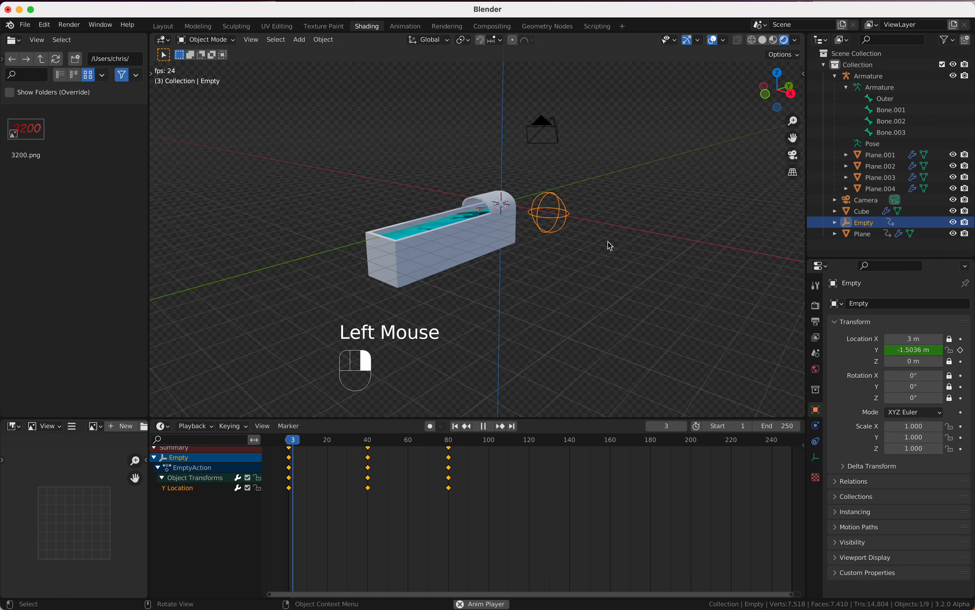
{"action": "scroll", "coordinate": [609, 246], "scroll_direction": "up", "scroll_amount": 3}
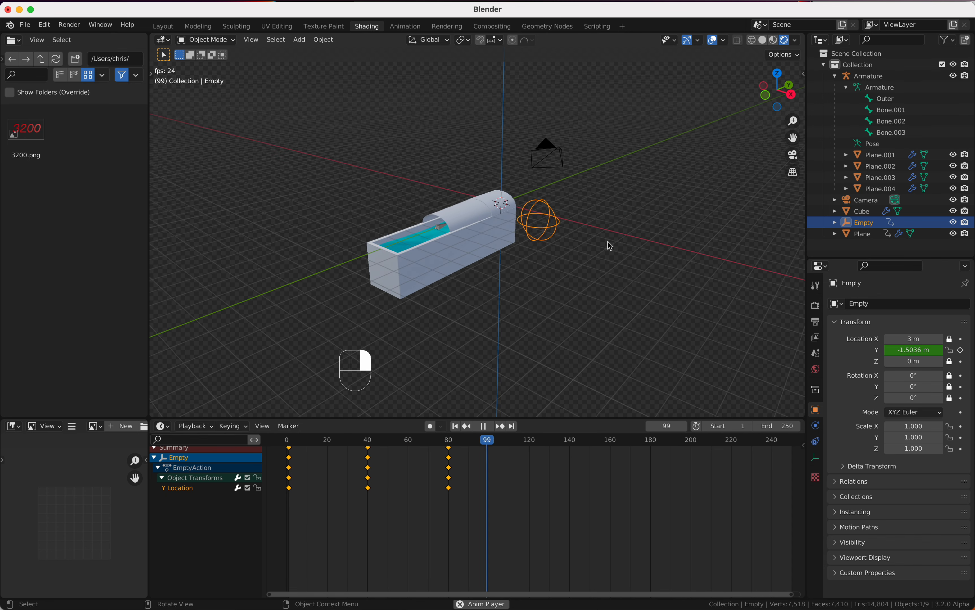
{"action": "key", "text": "space"}
{"action": "scroll", "coordinate": [610, 246], "scroll_direction": "up", "scroll_amount": 3}
{"action": "scroll", "coordinate": [610, 246], "scroll_direction": "right", "scroll_amount": 3}
{"action": "scroll", "coordinate": [609, 246], "scroll_direction": "left", "scroll_amount": 2, "text": "shift"}
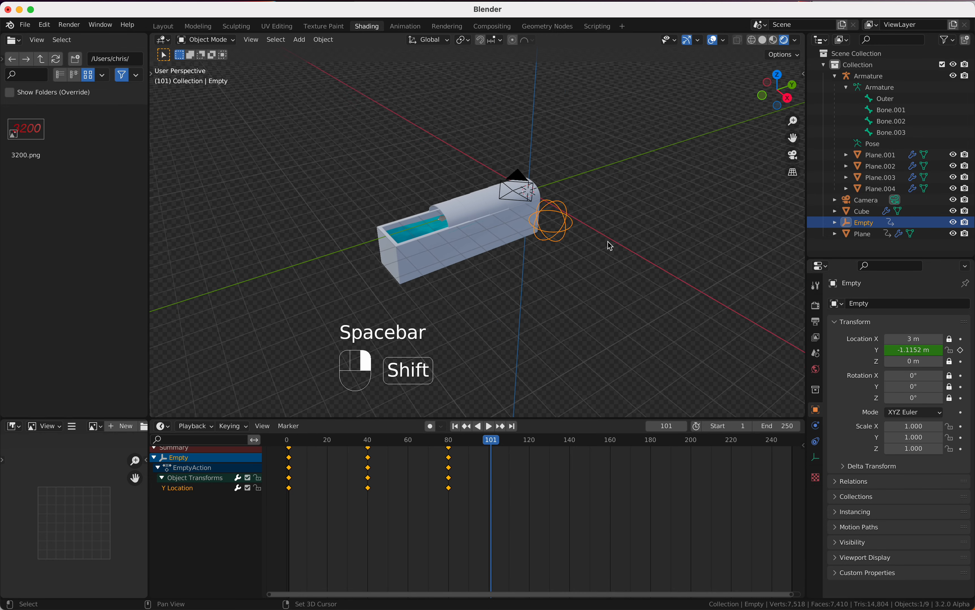
Delete the Principled BSDF node from the material of the outermost panel, Plane.001
{"action": "scroll", "coordinate": [610, 246], "scroll_direction": "down", "scroll_amount": 4}
{"action": "scroll", "coordinate": [609, 246], "scroll_direction": "up", "scroll_amount": 2}
{"action": "scroll", "coordinate": [611, 246], "scroll_direction": "up", "scroll_amount": 2}
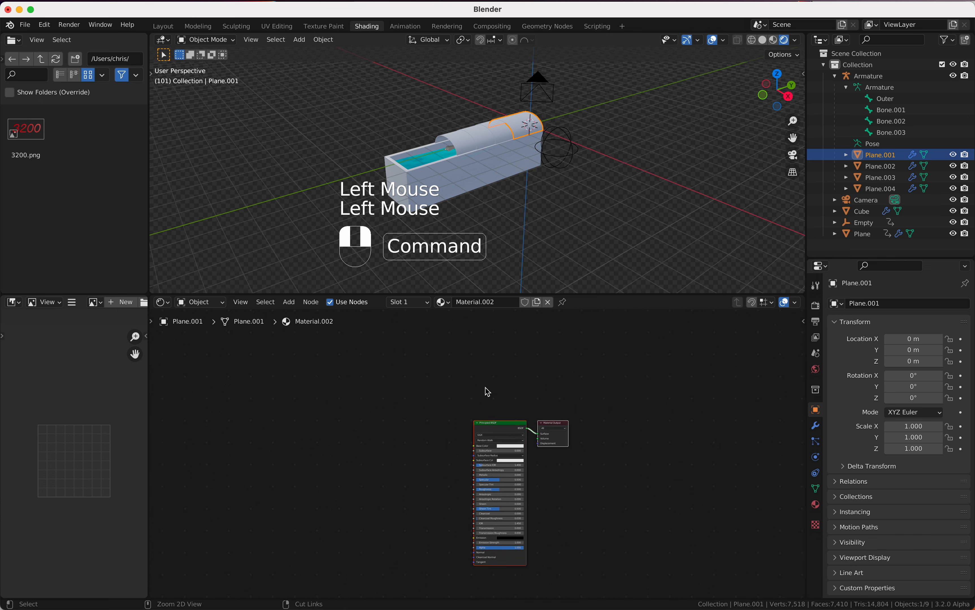
{"action": "left_click", "coordinate": [496, 422]}
{"action": "key", "text": "x"}
{"action": "left_click", "coordinate": [484, 421]}
Add a Glass BSDF node to the Plane.001 material and place it before the Material Output
{"action": "key", "text": "shift+a"}
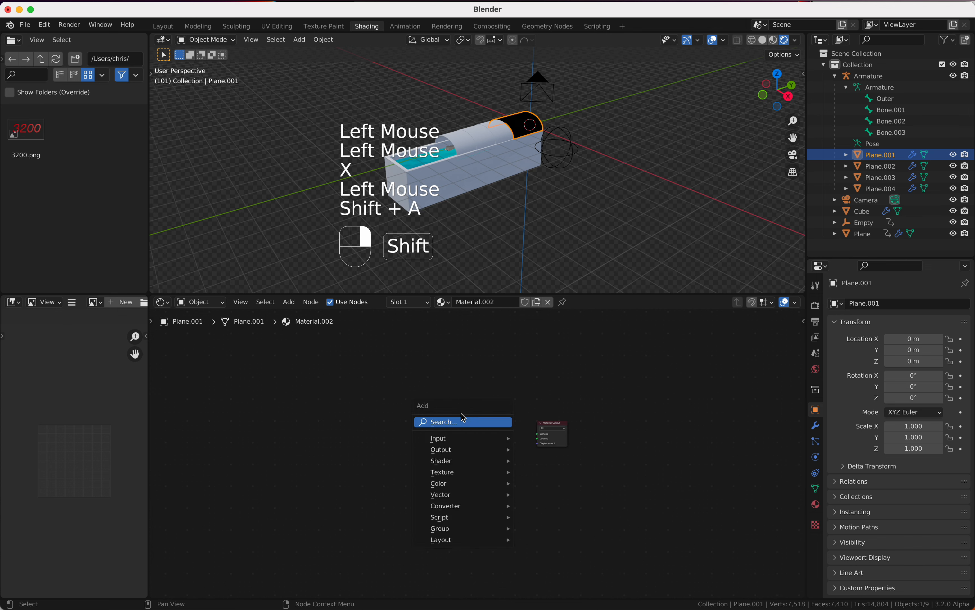
{"action": "left_click", "coordinate": [452, 425]}
{"action": "type", "text": "gal"}
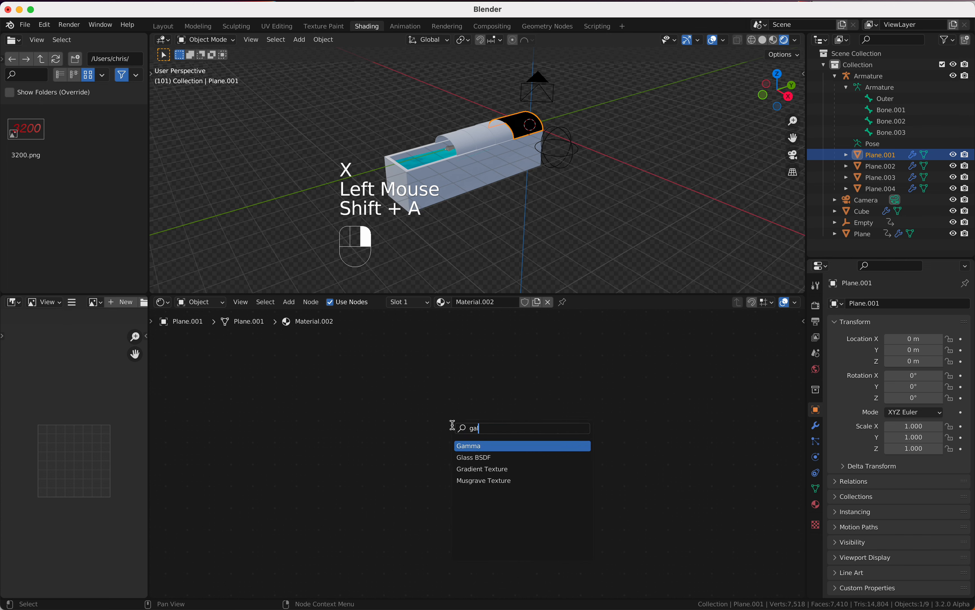
{"action": "key", "text": "BackSpace"}
{"action": "key", "text": "BackSpace"}
{"action": "type", "text": "la"}
{"action": "key", "text": "Return"}
{"action": "left_click", "coordinate": [441, 411]}
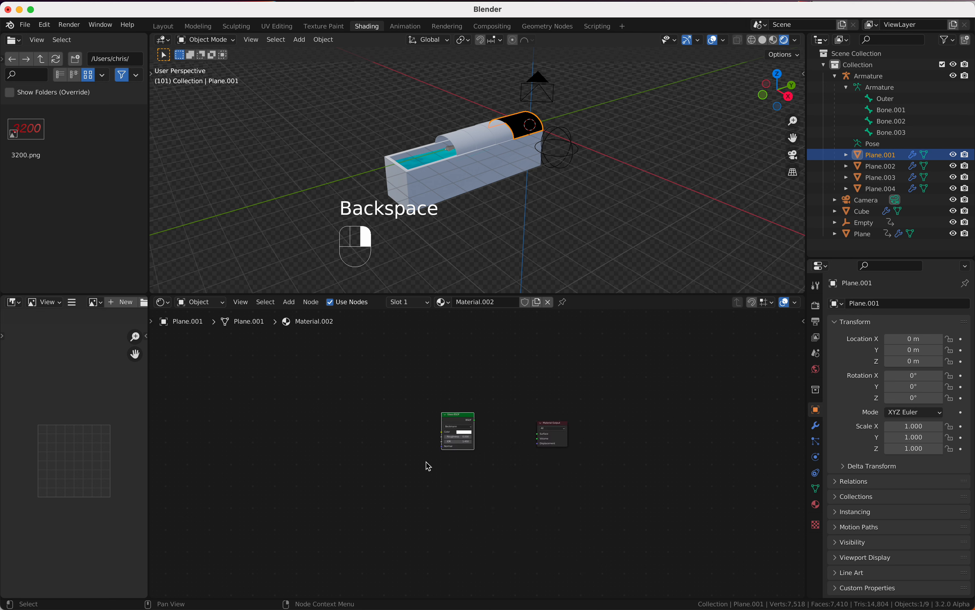
Add a Transparent BSDF node and place it below the Glass BSDF
{"action": "key", "text": "shift+a"}
{"action": "left_click", "coordinate": [430, 472]}
{"action": "type", "text": "tran"}
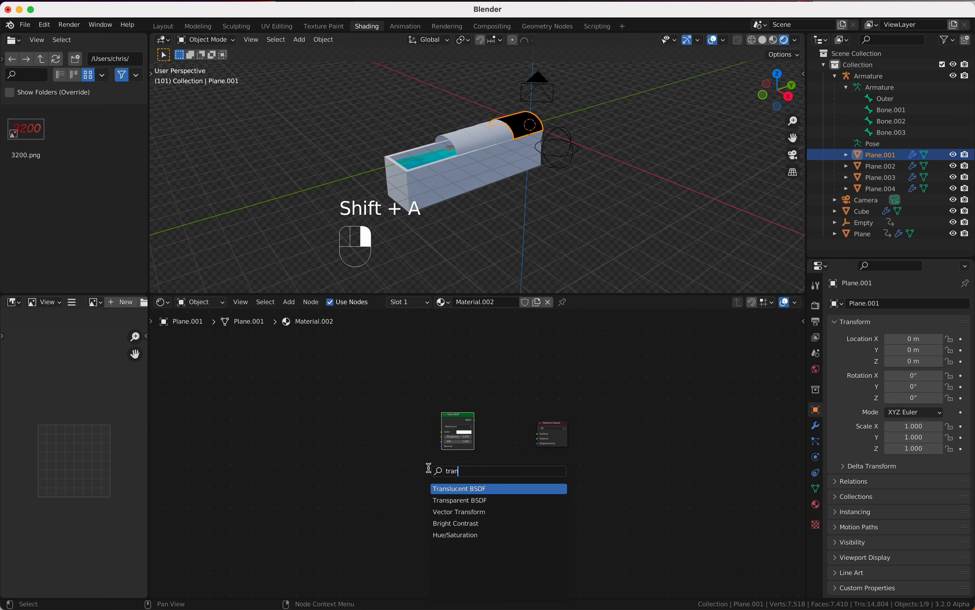
{"action": "key", "text": "Down"}
{"action": "key", "text": "Return"}
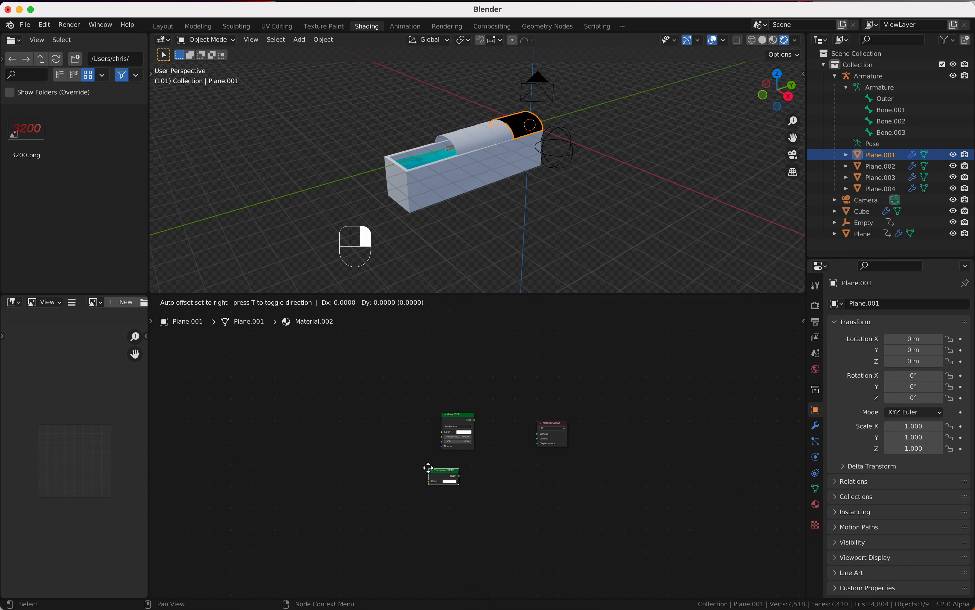
{"action": "left_click", "coordinate": [447, 464]}
Combine the Glass and Transparent BSDFs in a Mix Shader and connect it to the Material Output's Surface
{"action": "scroll", "coordinate": [455, 441], "scroll_direction": "up", "scroll_amount": 3, "text": "super"}
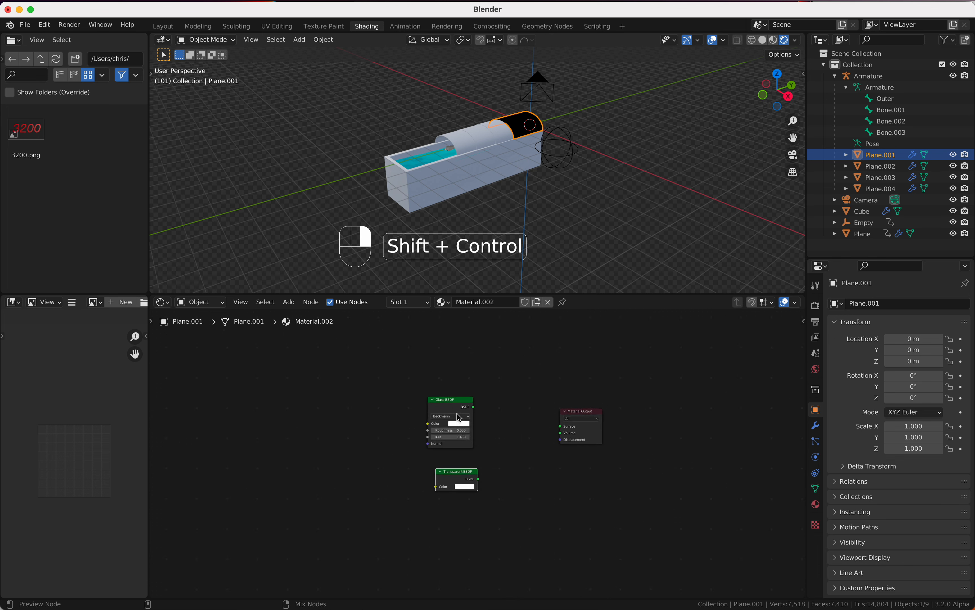
{"action": "right_click_drag", "start_coordinate": [447, 409], "coordinate": [467, 486], "text": "ctrl+shift"}
{"action": "left_click_drag", "start_coordinate": [589, 416], "coordinate": [655, 416]}
{"action": "left_click_drag", "start_coordinate": [561, 391], "coordinate": [666, 458]}
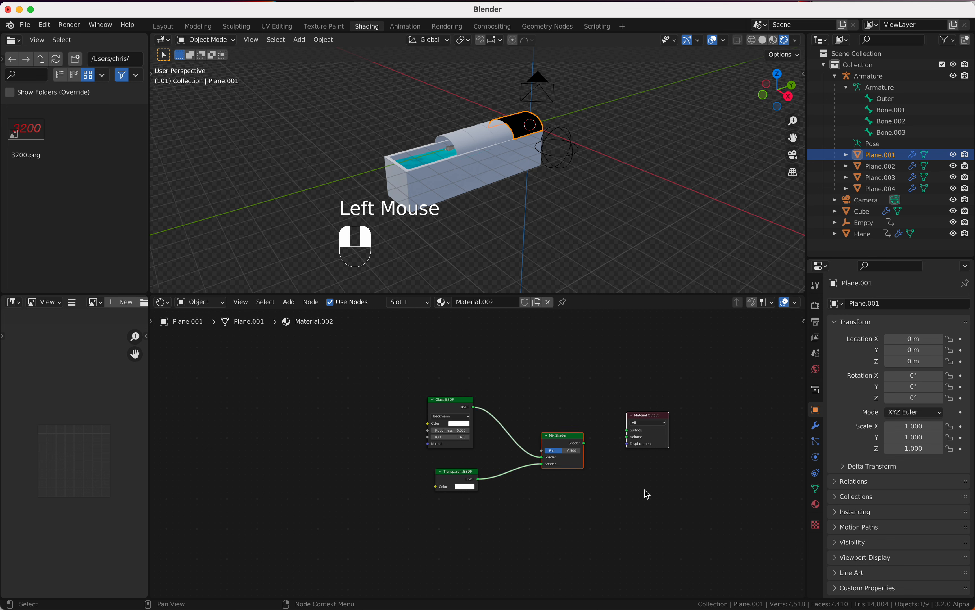
{"action": "key", "text": "f"}
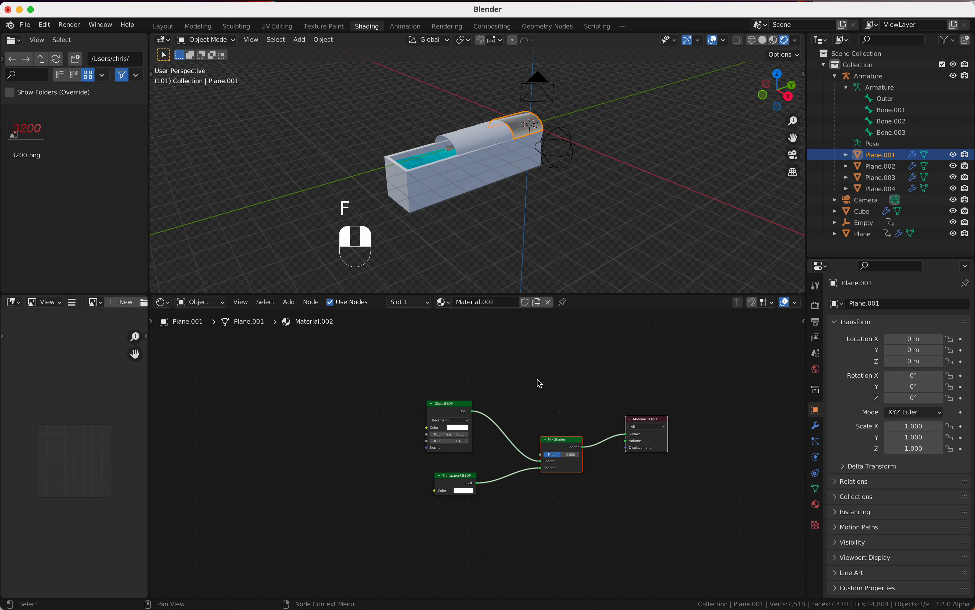
Add a Light Path node and place it above the Glass BSDF
{"action": "scroll", "coordinate": [538, 384], "scroll_direction": "up", "scroll_amount": 2}
{"action": "left_click", "coordinate": [539, 383]}
{"action": "key", "text": "shift+a"}
{"action": "left_click", "coordinate": [427, 355]}
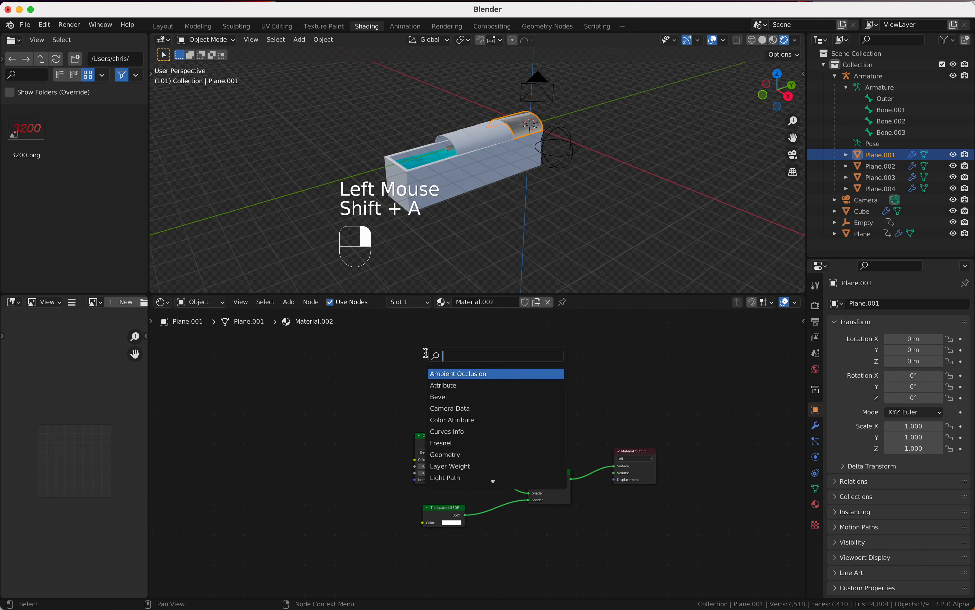
{"action": "type", "text": "light"}
{"action": "key", "text": "Return"}
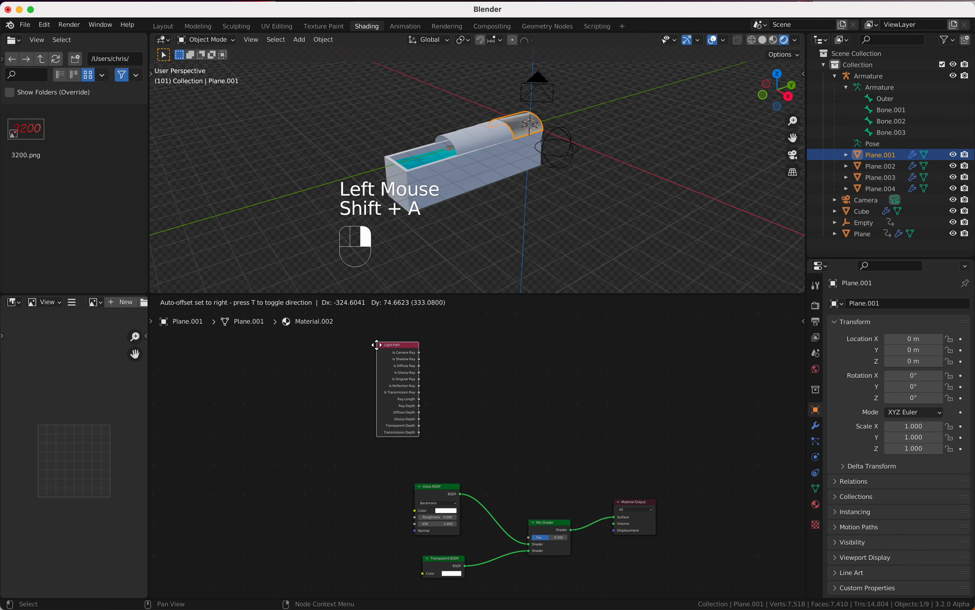
{"action": "left_click", "coordinate": [379, 378]}
Add a Math node beside the Light Path node and set its operation to Maximum
{"action": "key", "text": "shift+a"}
{"action": "left_click", "coordinate": [459, 376]}
{"action": "type", "text": "math"}
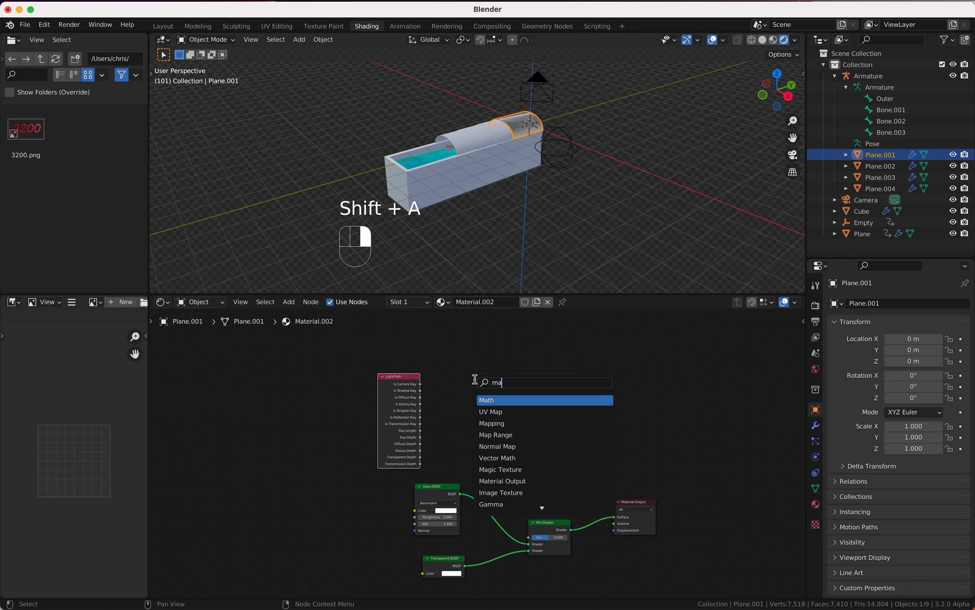
{"action": "key", "text": "Return"}
{"action": "left_click", "coordinate": [454, 382]}
{"action": "left_click", "coordinate": [482, 404]}
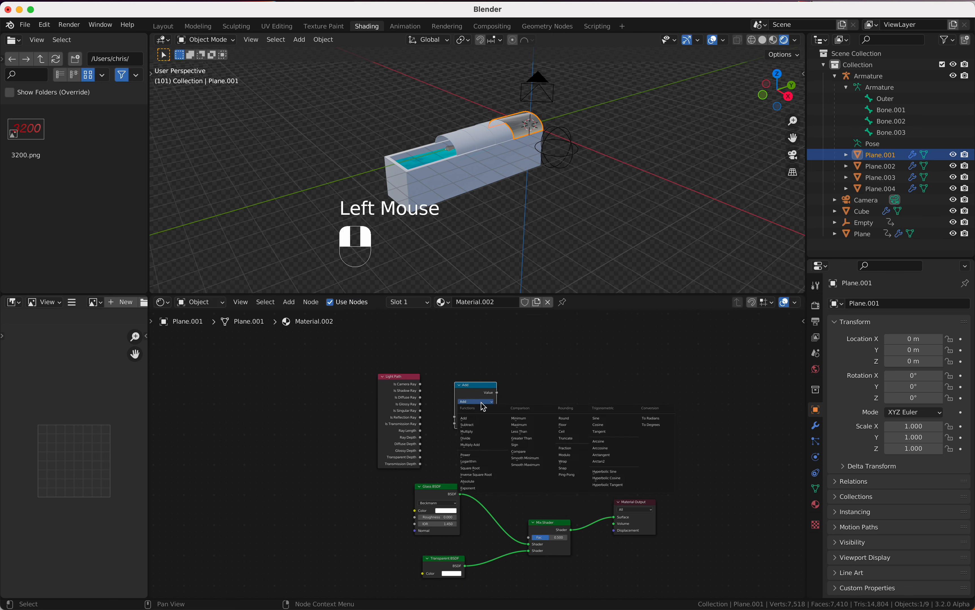
{"action": "left_click", "coordinate": [519, 425]}
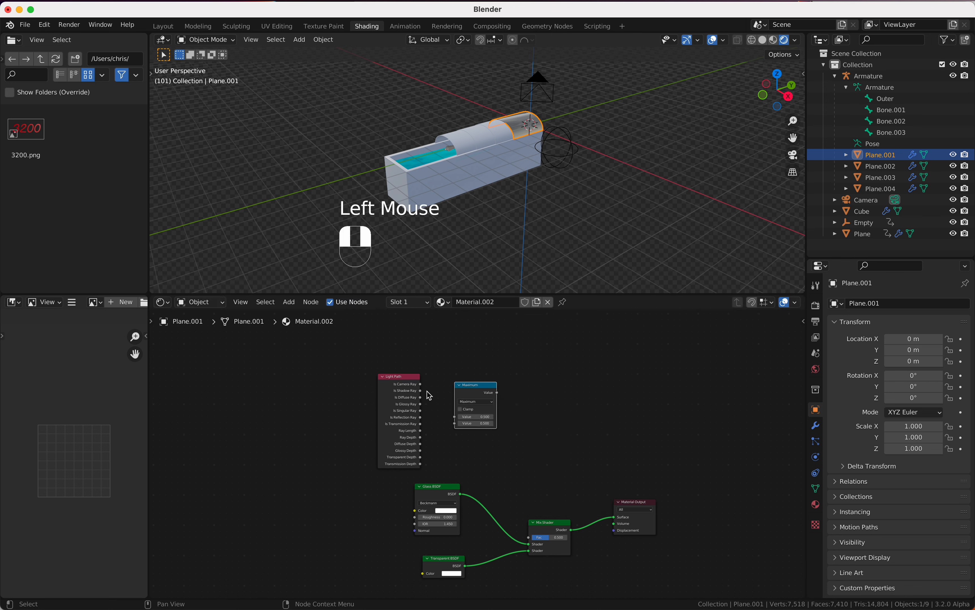
Connect Is Shadow Ray and Is Reflection Ray to the Maximum node's inputs, and its Value to the Mix Shader's Fac
{"action": "left_click_drag", "start_coordinate": [421, 391], "coordinate": [456, 423]}
{"action": "left_click_drag", "start_coordinate": [497, 392], "coordinate": [529, 537]}
{"action": "scroll", "coordinate": [545, 162], "scroll_direction": "right", "scroll_amount": 3}
{"action": "scroll", "coordinate": [545, 162], "scroll_direction": "up", "scroll_amount": 3}
{"action": "left_click", "coordinate": [528, 546]}
Link Plane.001's glass material to the other three panels, Plane.002, Plane.003 and Plane.004
{"action": "scroll", "coordinate": [557, 179], "scroll_direction": "left", "scroll_amount": 5}
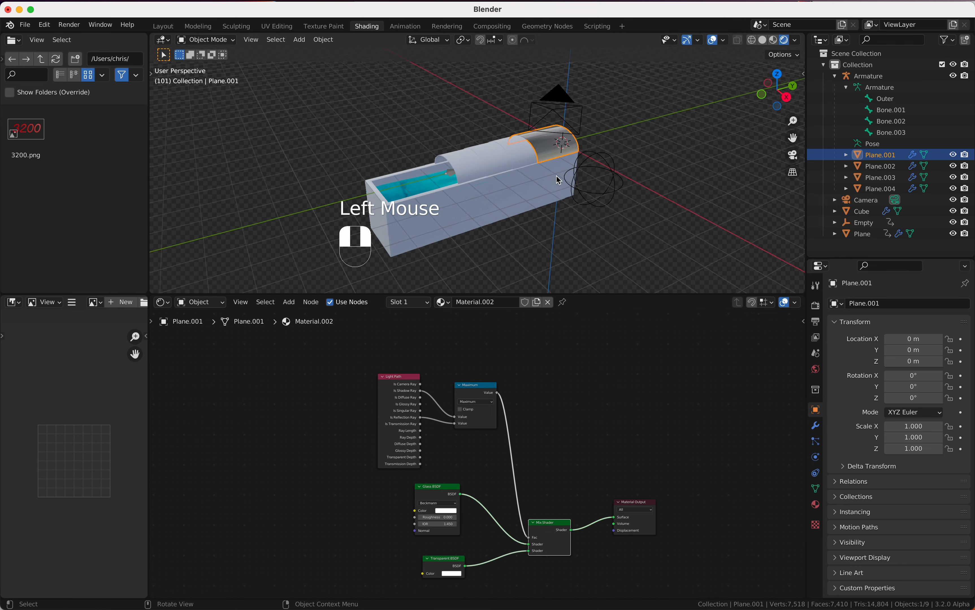
{"action": "scroll", "coordinate": [556, 179], "scroll_direction": "right", "scroll_amount": 5}
{"action": "scroll", "coordinate": [556, 180], "scroll_direction": "up", "scroll_amount": 3}
{"action": "scroll", "coordinate": [558, 180], "scroll_direction": "right", "scroll_amount": 5}
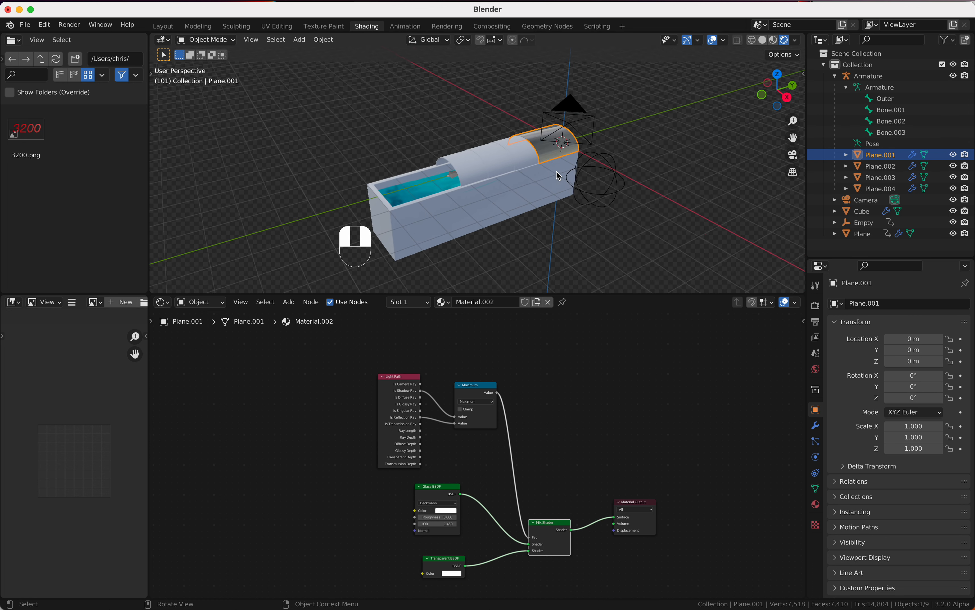
{"action": "left_click", "coordinate": [527, 160], "text": "shift"}
{"action": "left_click", "coordinate": [506, 163], "text": "shift"}
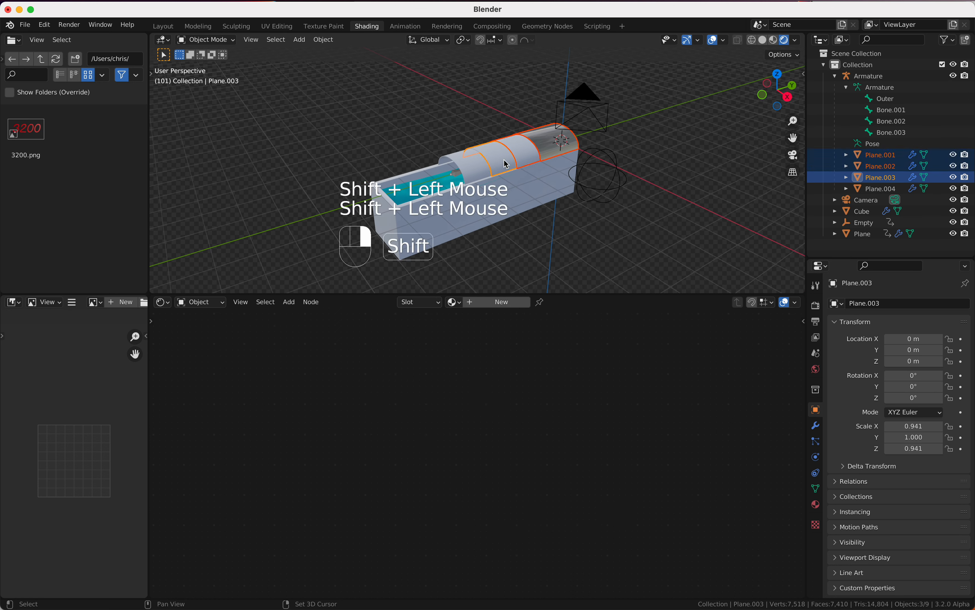
{"action": "left_click", "coordinate": [492, 171], "text": "shift"}
{"action": "left_click", "coordinate": [554, 150], "text": "shift"}
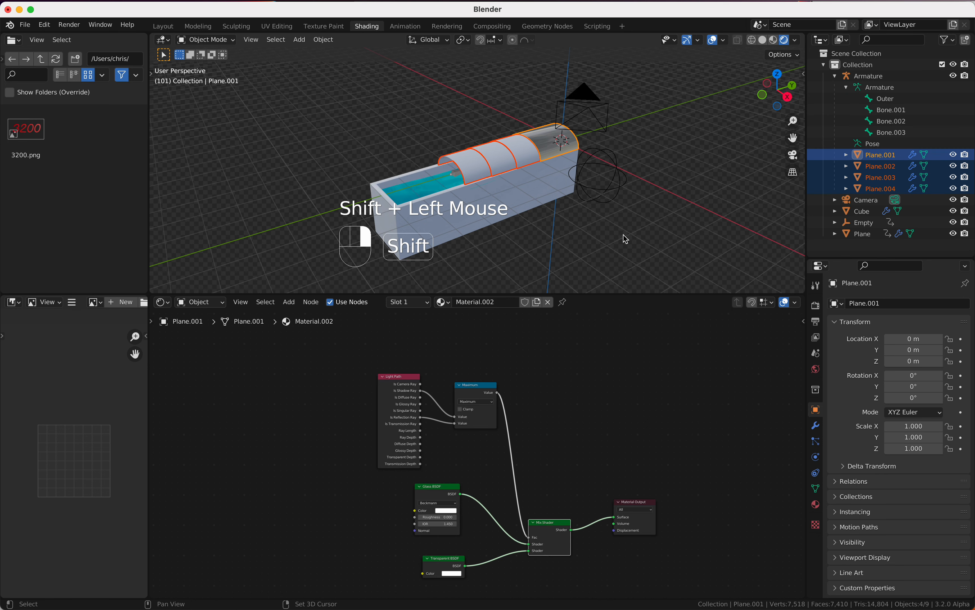
{"action": "key", "text": "ctrl+l"}
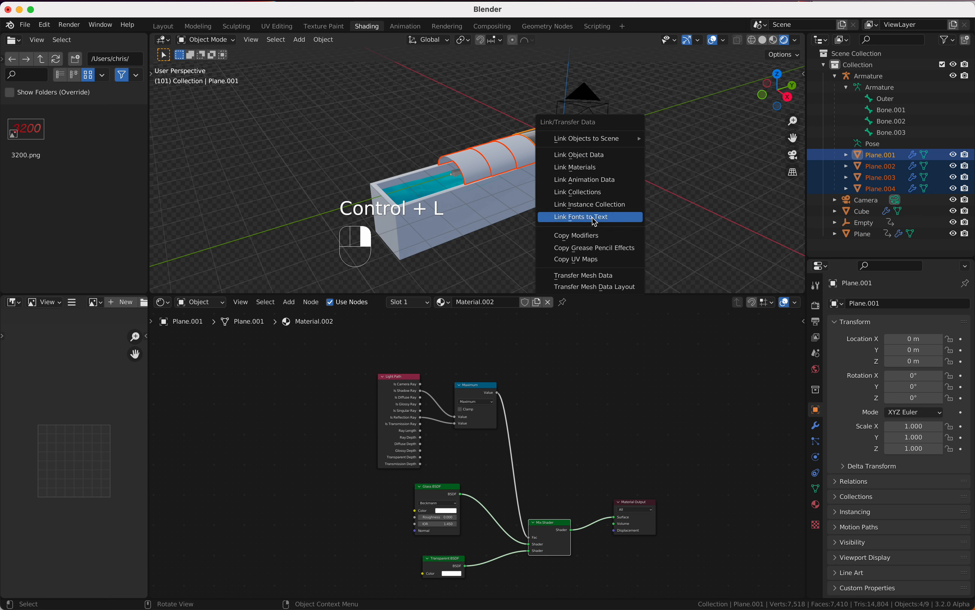
{"action": "left_click", "coordinate": [588, 170]}
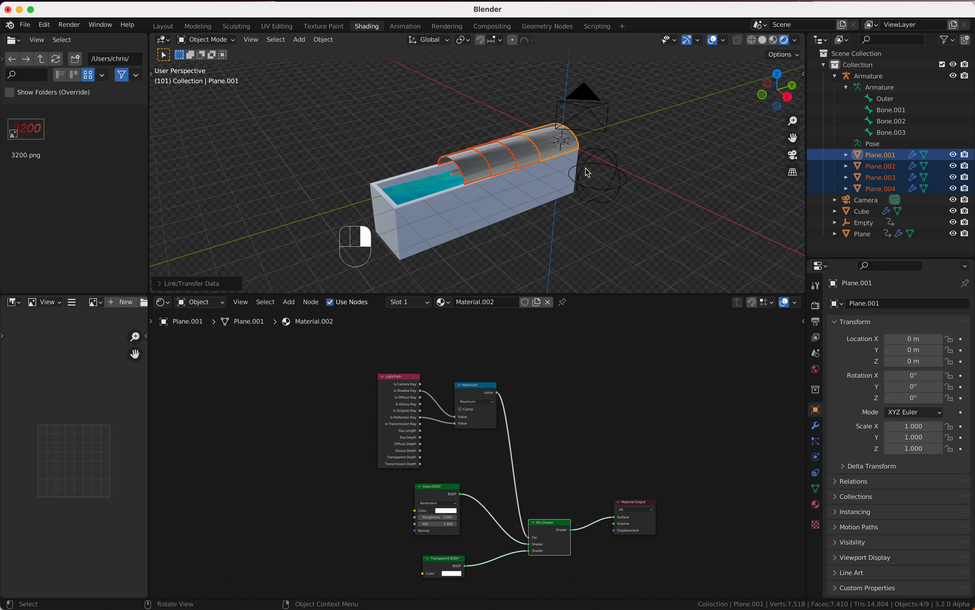
Inspect the glass panels from different angles and change the scene's render engine to Cycles
{"action": "scroll", "coordinate": [592, 225], "scroll_direction": "left", "scroll_amount": 10}
{"action": "scroll", "coordinate": [592, 225], "scroll_direction": "right", "scroll_amount": 10}
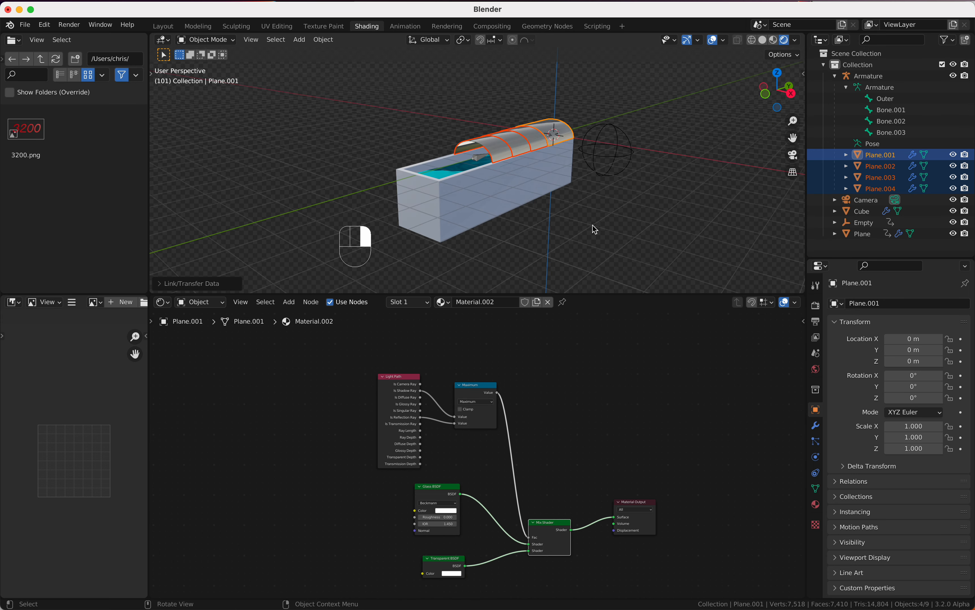
{"action": "scroll", "coordinate": [593, 225], "scroll_direction": "right", "scroll_amount": 3}
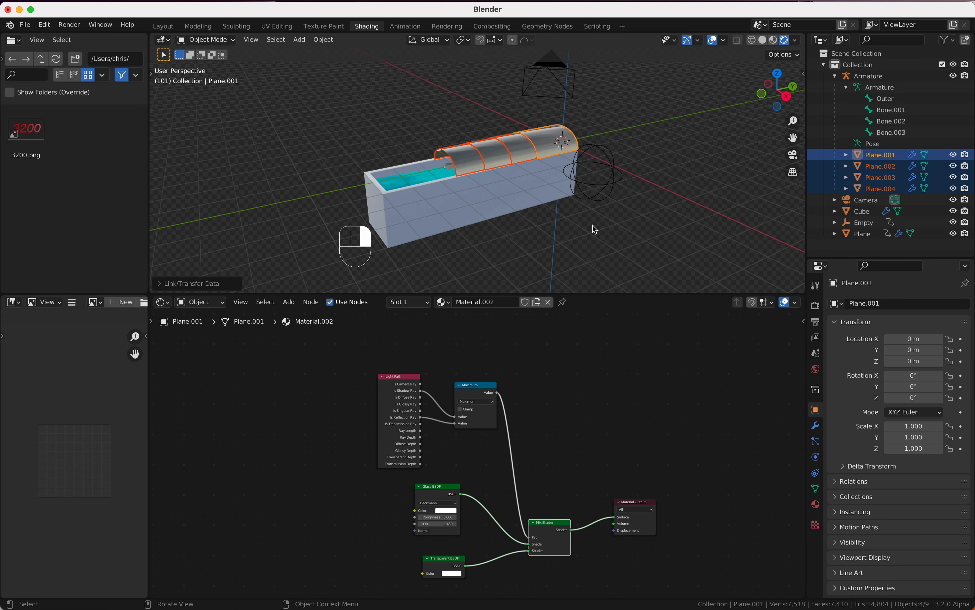
{"action": "left_click", "coordinate": [816, 286]}
{"action": "left_click", "coordinate": [816, 306]}
{"action": "left_click", "coordinate": [927, 304]}
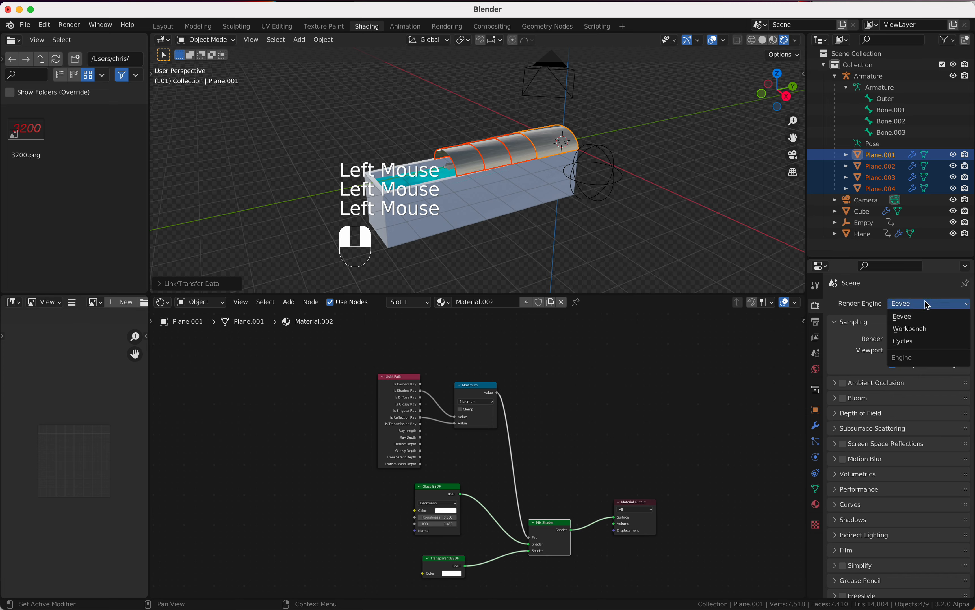
{"action": "left_click", "coordinate": [922, 345]}
Play the animation in the Cycles viewport preview and examine the glass cover moving over the pool
{"action": "scroll", "coordinate": [539, 192], "scroll_direction": "left", "scroll_amount": 4}
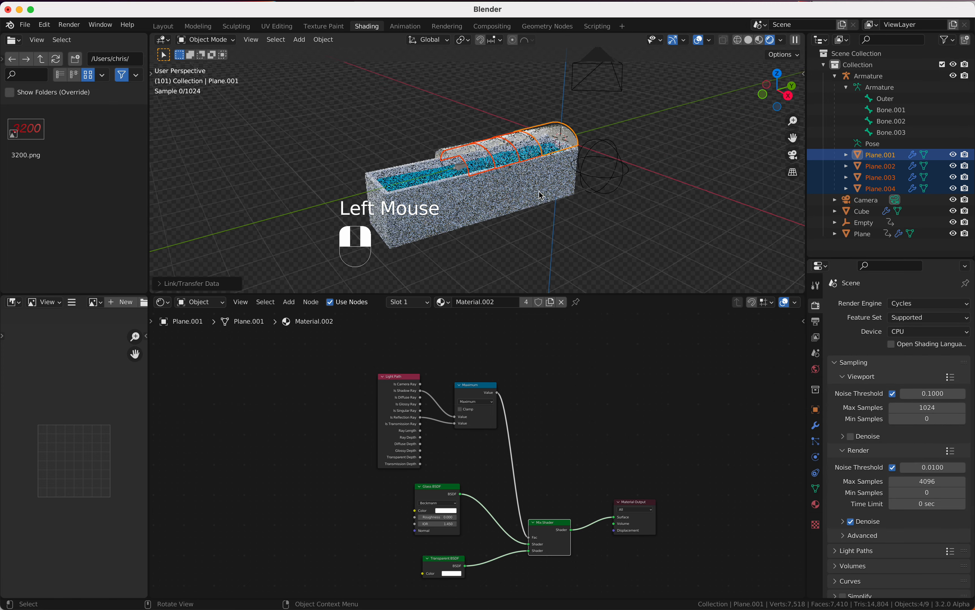
{"action": "scroll", "coordinate": [539, 192], "scroll_direction": "up", "scroll_amount": 3, "text": "super"}
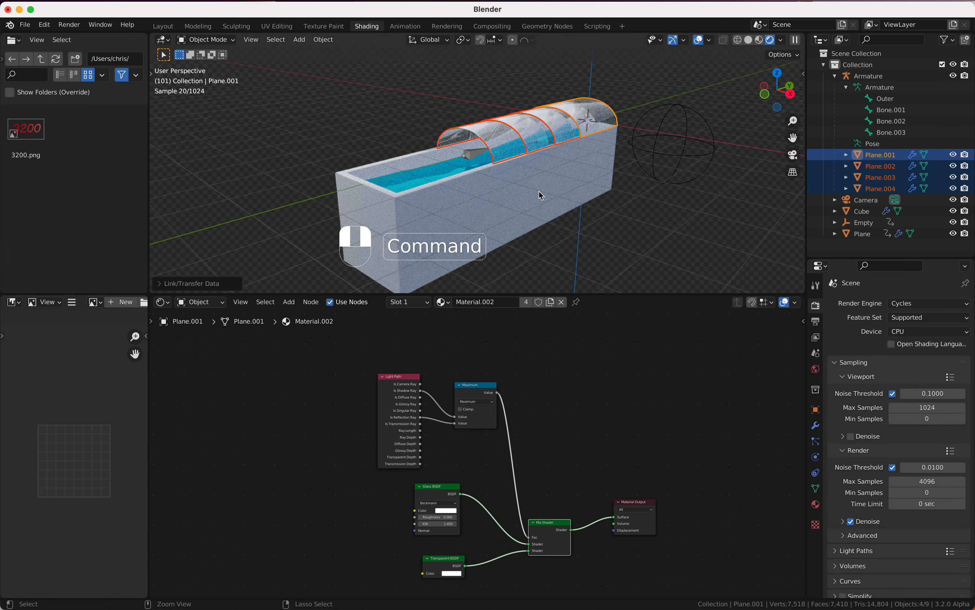
{"action": "scroll", "coordinate": [539, 192], "scroll_direction": "left", "scroll_amount": 8}
{"action": "scroll", "coordinate": [541, 195], "scroll_direction": "left", "scroll_amount": 10}
{"action": "key", "text": "space"}
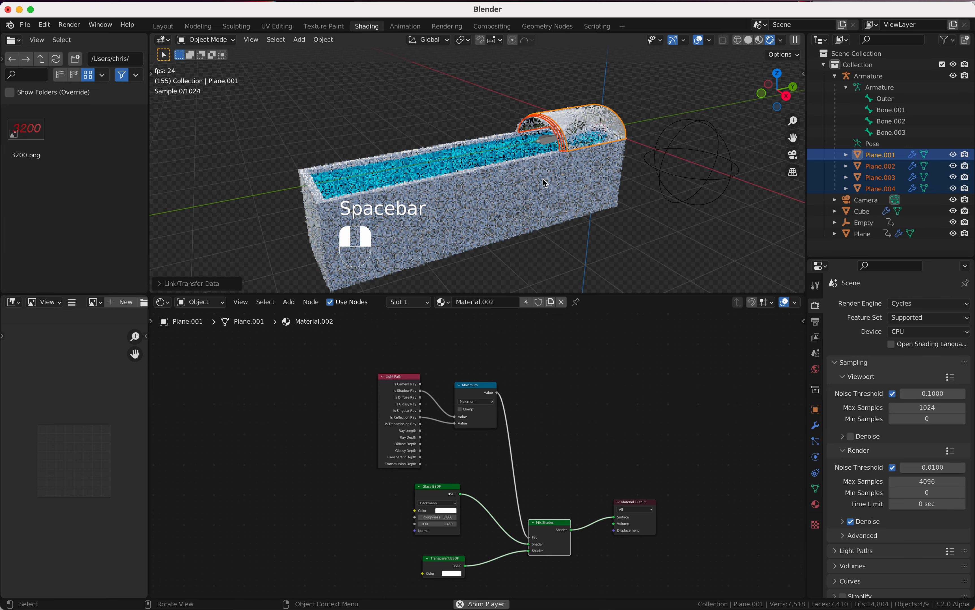
{"action": "key", "text": "space"}
{"action": "key", "text": "space"}
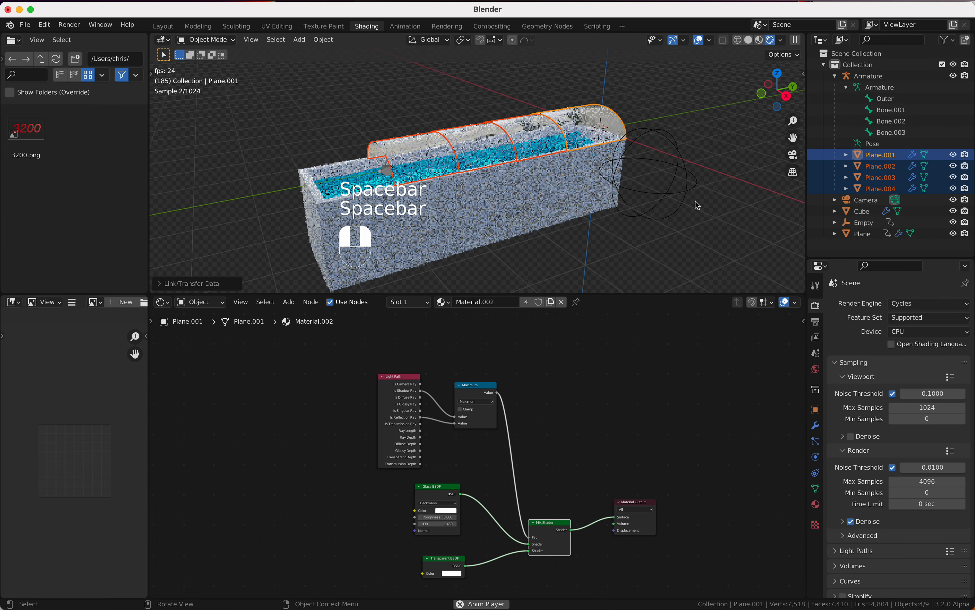
{"action": "scroll", "coordinate": [697, 205], "scroll_direction": "right", "scroll_amount": 4}
{"action": "scroll", "coordinate": [697, 205], "scroll_direction": "down", "scroll_amount": 2, "text": "super"}
{"action": "scroll", "coordinate": [697, 205], "scroll_direction": "down", "scroll_amount": 2, "text": "super"}
{"action": "scroll", "coordinate": [698, 205], "scroll_direction": "left", "scroll_amount": 1}
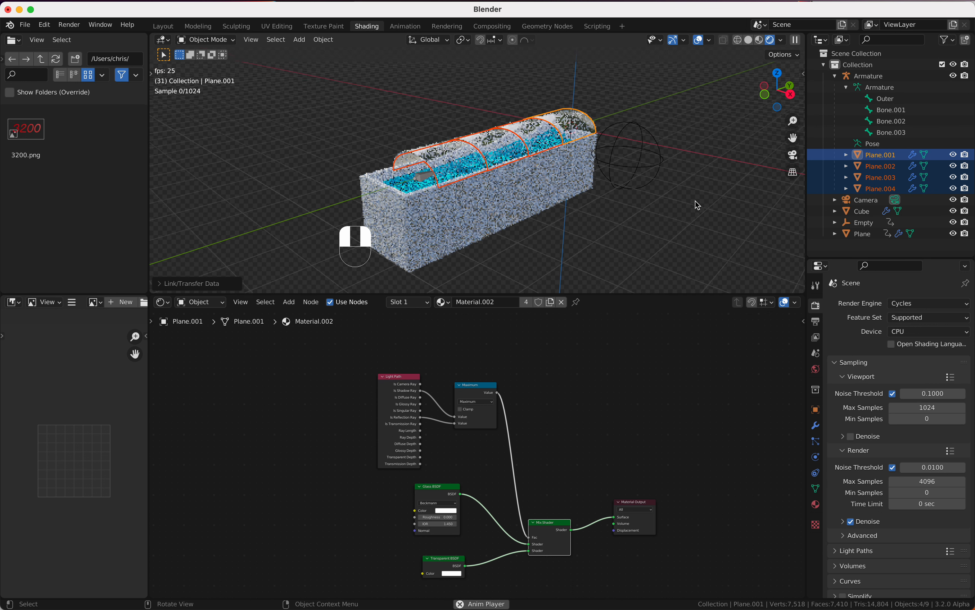